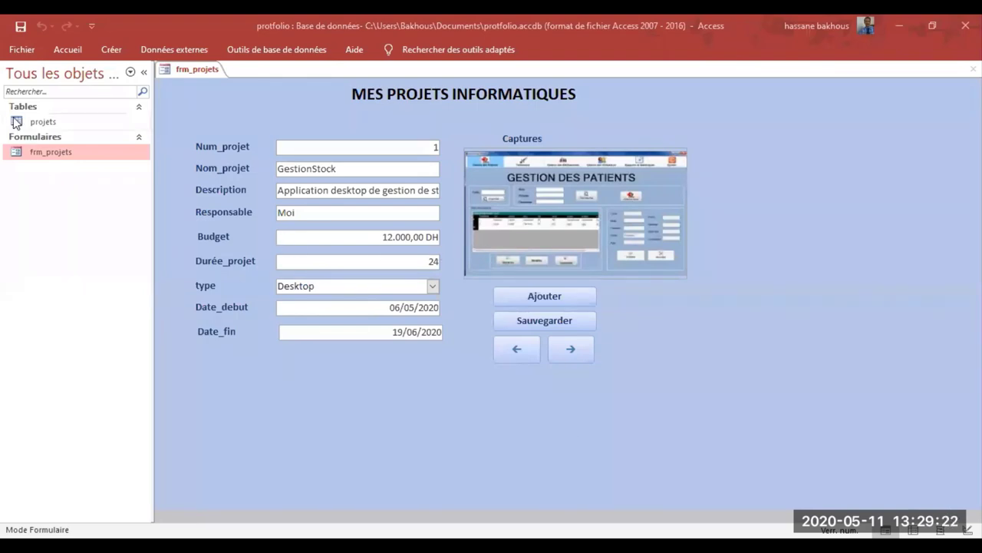
Open the projets table and look over its project records and description column
{"action": "left_click", "coordinate": [34, 122]}
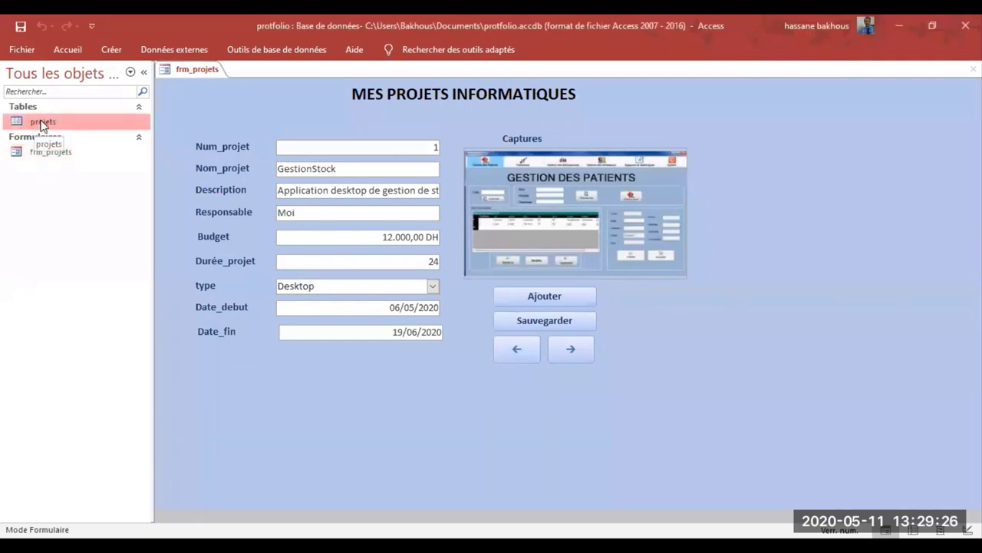
{"action": "left_click", "coordinate": [75, 150]}
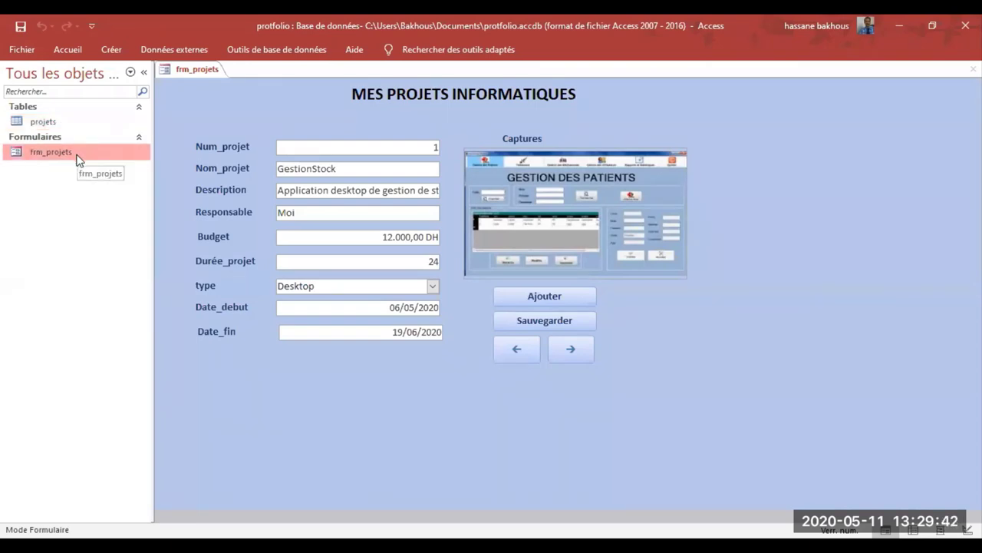
{"action": "left_click", "coordinate": [66, 124]}
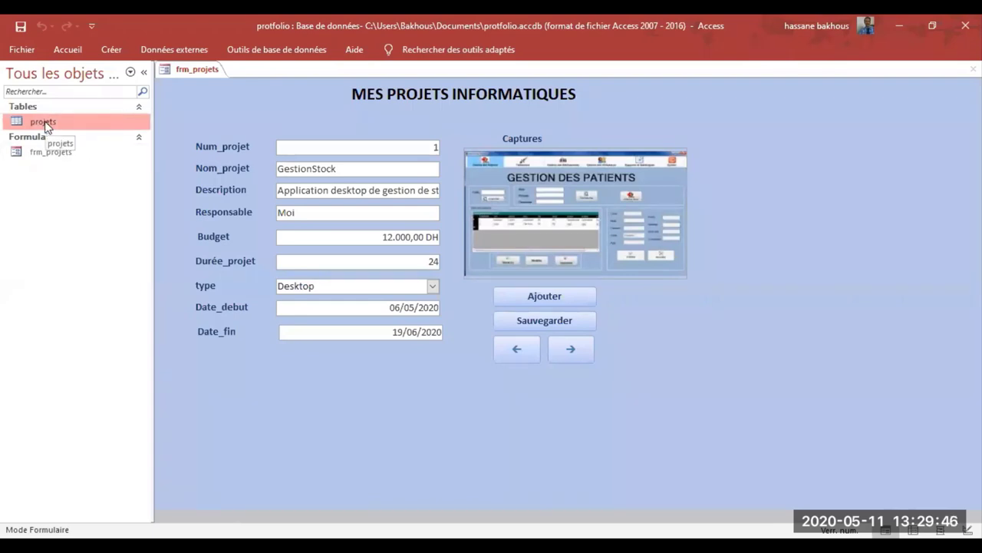
{"action": "double_click", "coordinate": [44, 122]}
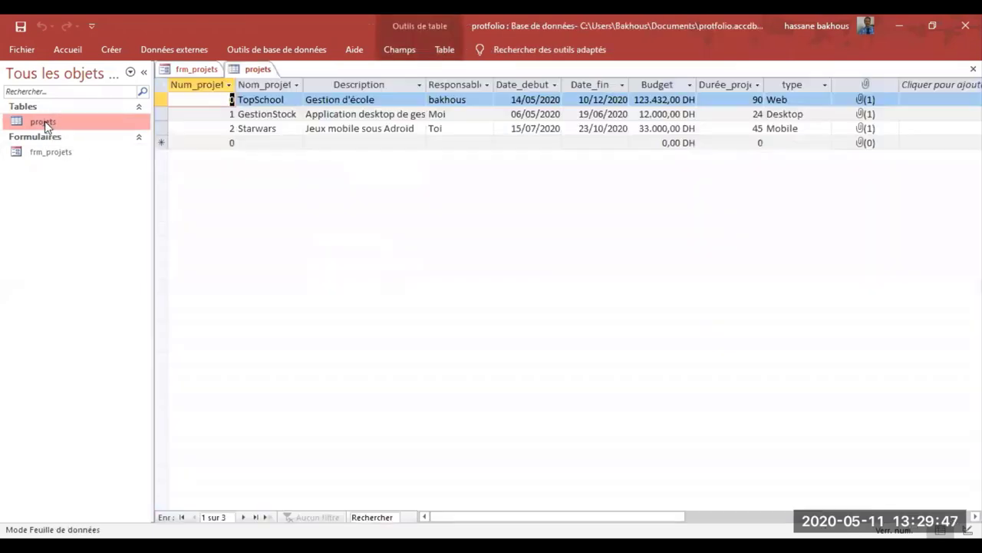
{"action": "left_click", "coordinate": [330, 142]}
{"action": "left_click", "coordinate": [328, 129]}
{"action": "left_click", "coordinate": [328, 104]}
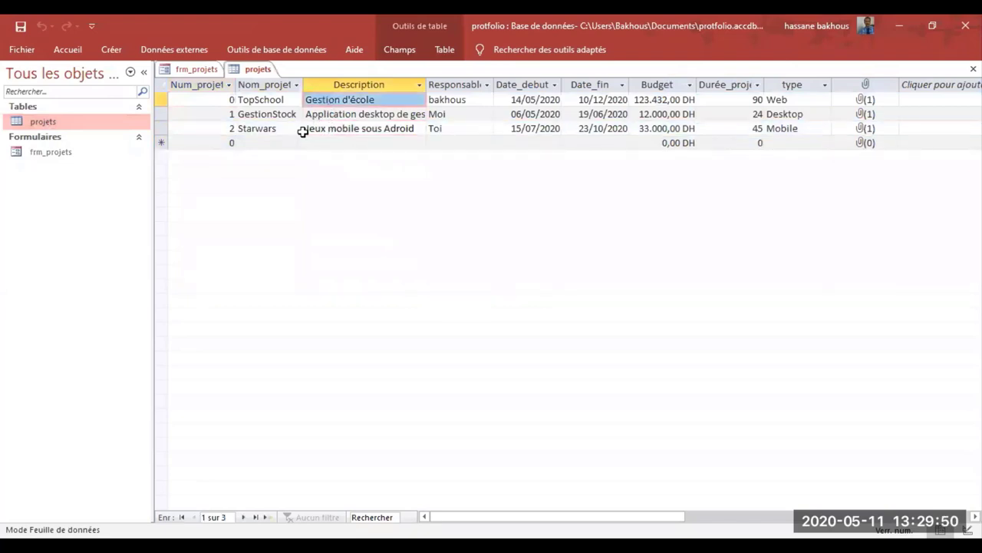
Open the frm_projets form, browse back and forth through its project records, and check the type choices
{"action": "double_click", "coordinate": [51, 152]}
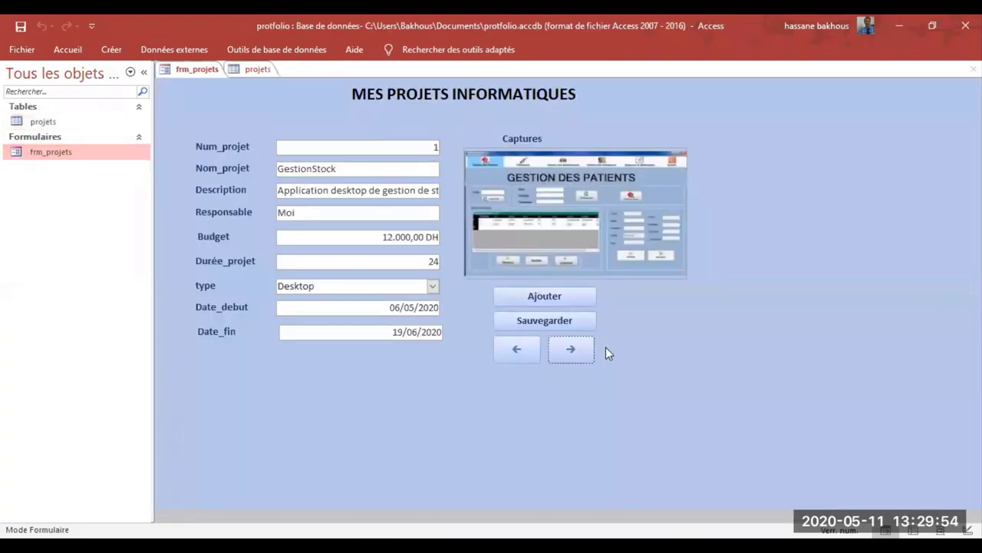
{"action": "left_click", "coordinate": [580, 348]}
{"action": "left_click", "coordinate": [519, 348]}
{"action": "left_click", "coordinate": [520, 349]}
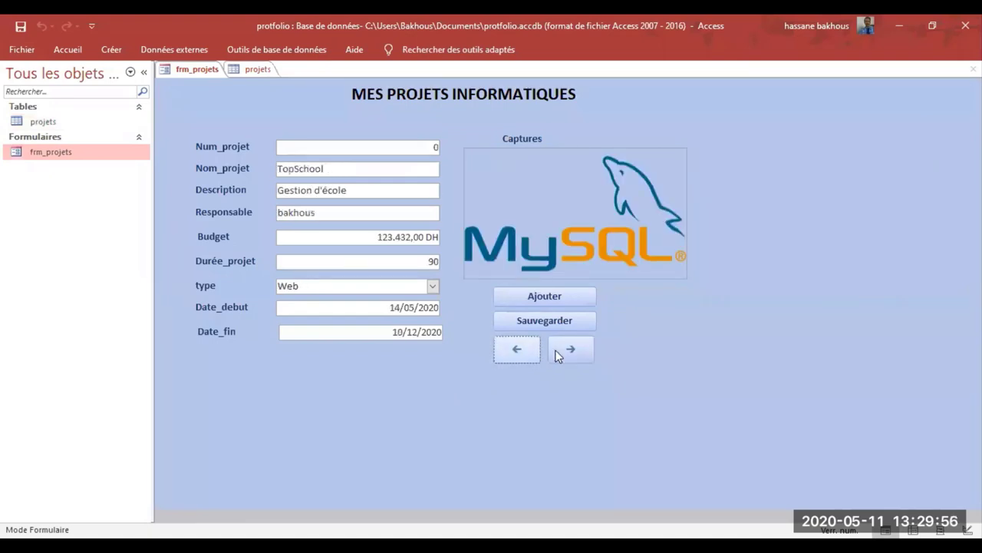
{"action": "left_click", "coordinate": [587, 350]}
{"action": "left_click", "coordinate": [587, 350]}
{"action": "left_click", "coordinate": [517, 349]}
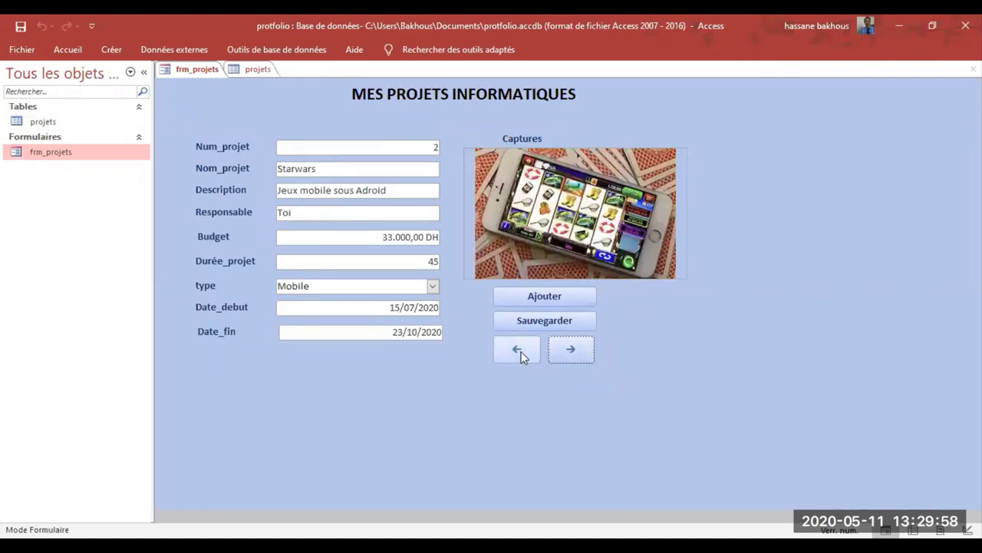
{"action": "left_click", "coordinate": [432, 286]}
{"action": "left_click", "coordinate": [430, 301]}
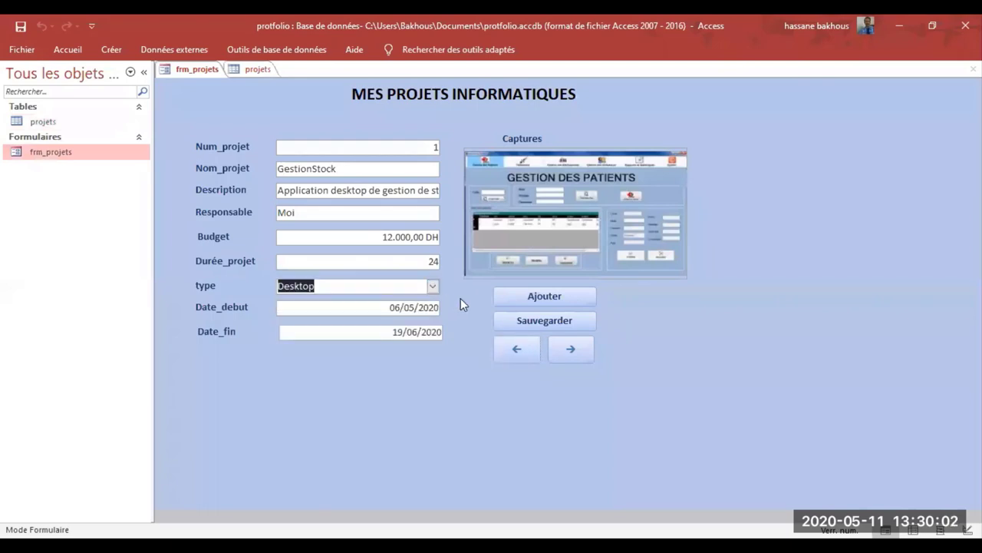
{"action": "left_click", "coordinate": [517, 137]}
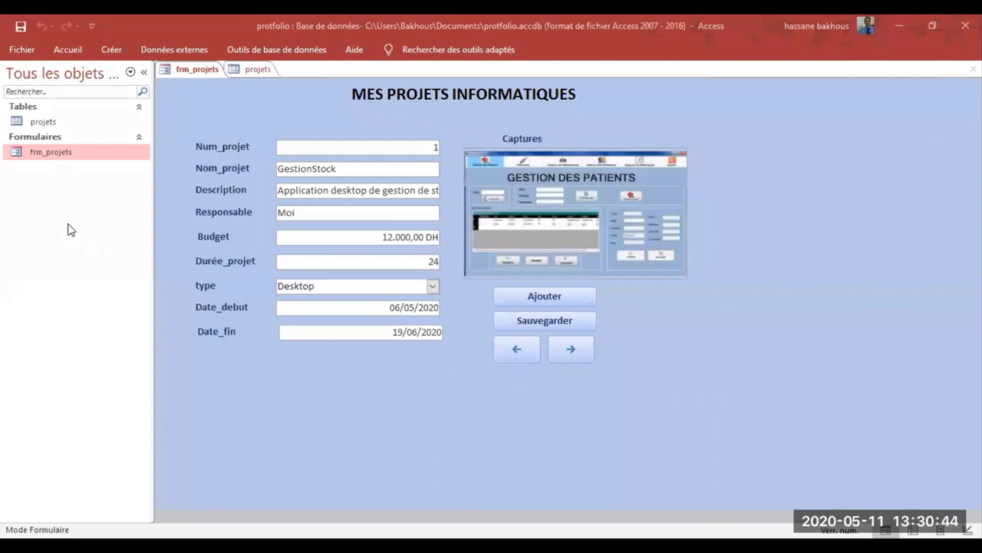
Go to the TopSchool record in the frm_projets form and examine its project name field
{"action": "left_click", "coordinate": [48, 122]}
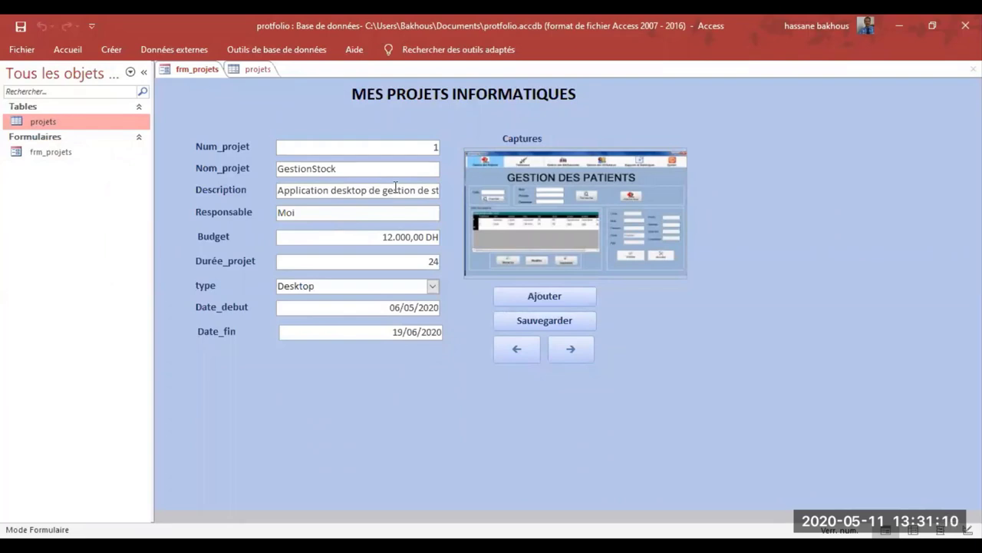
{"action": "left_click_drag", "start_coordinate": [351, 167], "coordinate": [337, 190]}
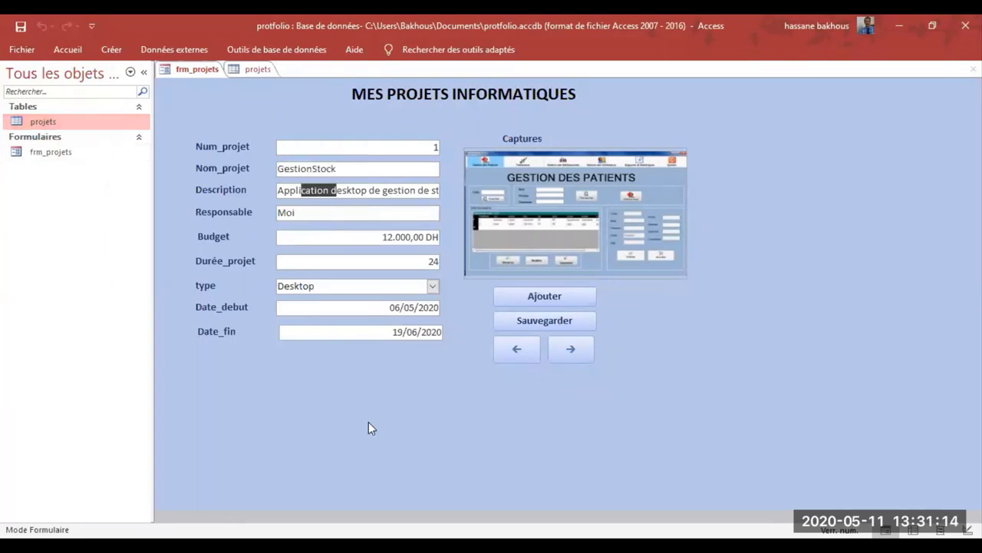
{"action": "left_click", "coordinate": [531, 347]}
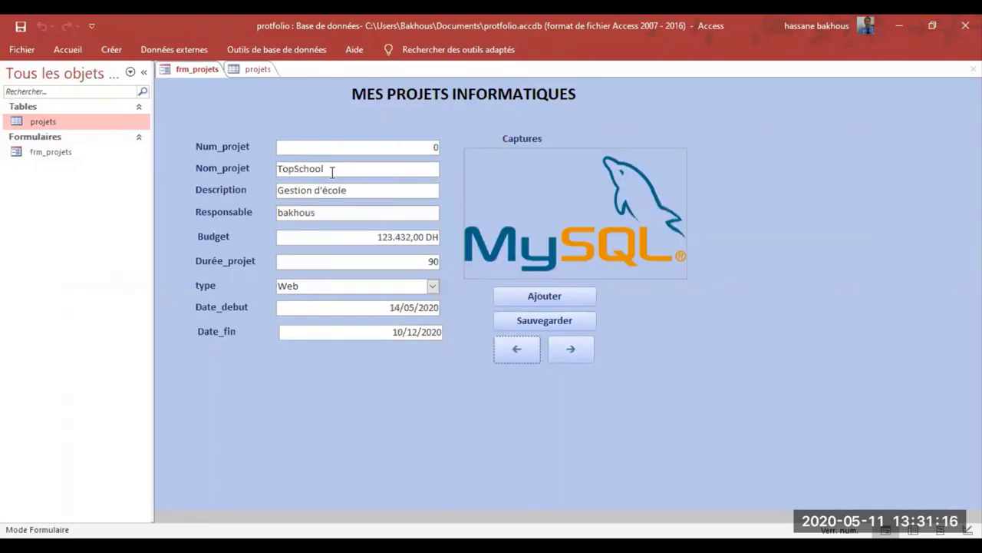
{"action": "left_click_drag", "start_coordinate": [332, 170], "coordinate": [277, 168]}
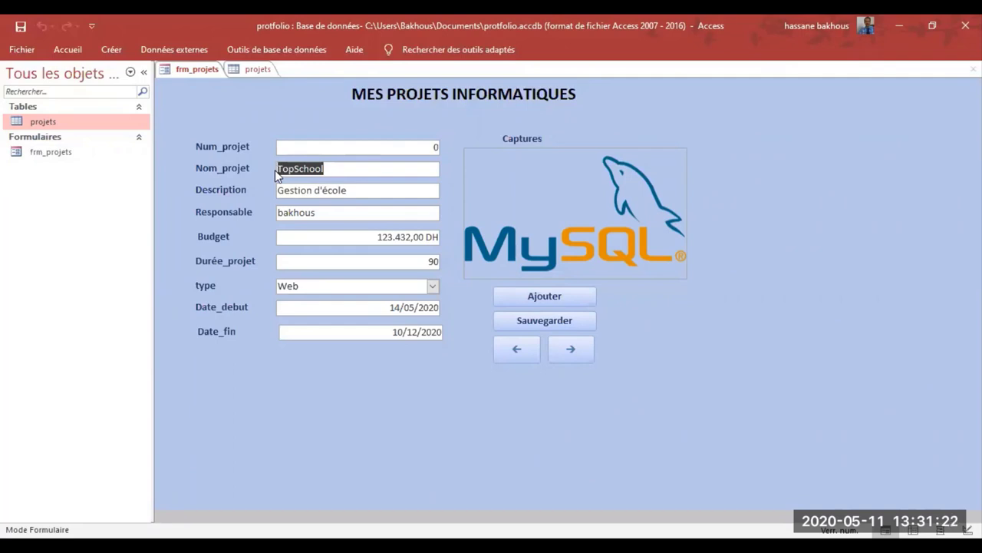
{"action": "left_click", "coordinate": [341, 172]}
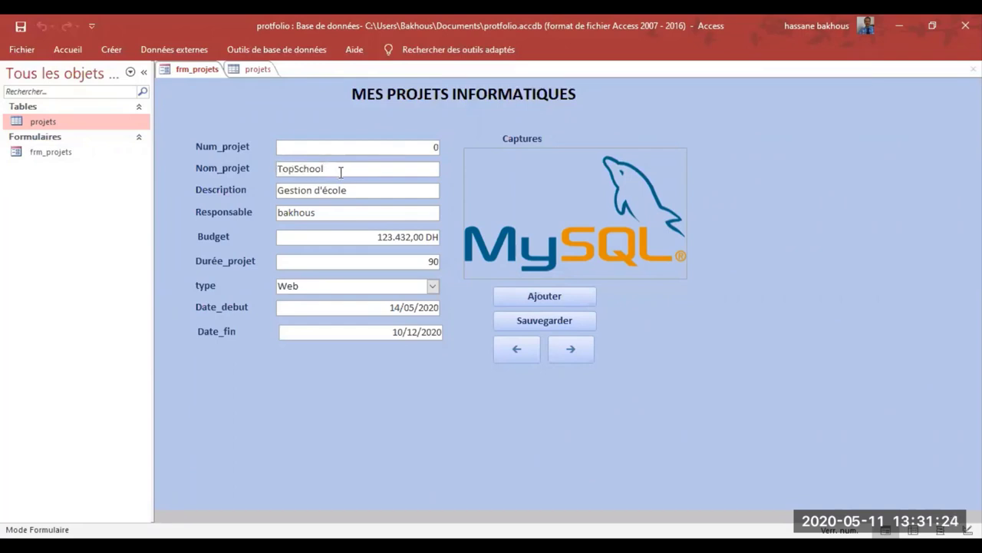
{"action": "left_click_drag", "start_coordinate": [324, 169], "coordinate": [286, 168]}
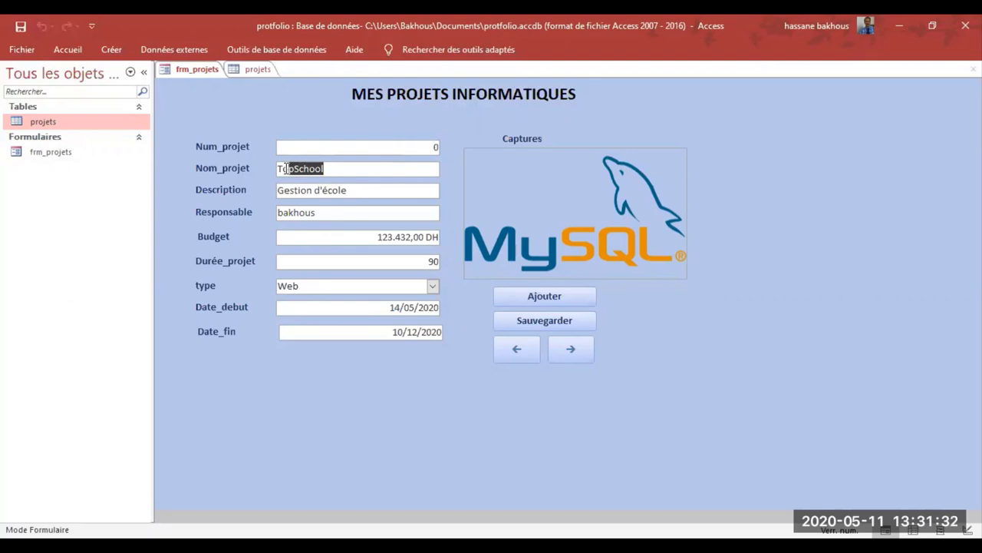
{"action": "left_click", "coordinate": [338, 168]}
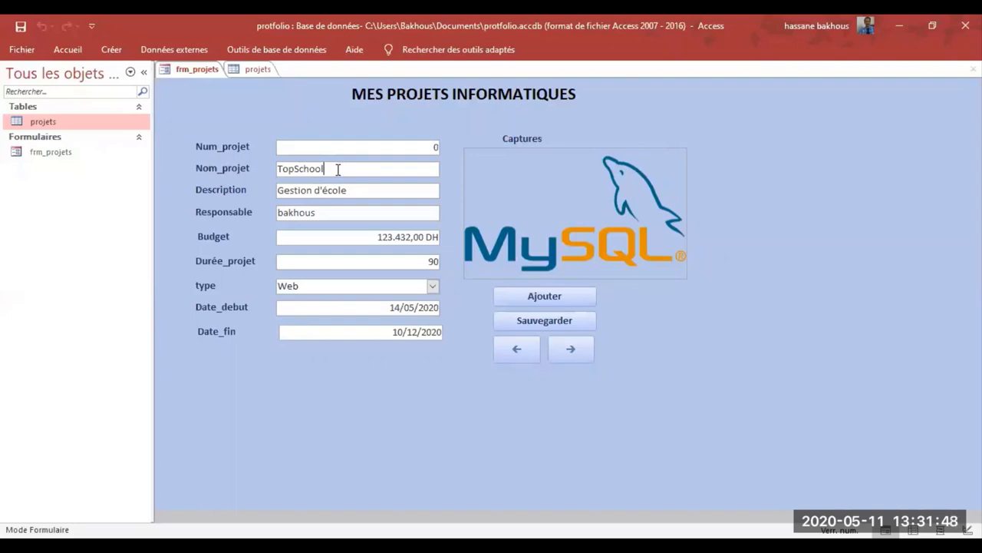
{"action": "left_click_drag", "start_coordinate": [338, 169], "coordinate": [272, 169]}
{"action": "left_click_drag", "start_coordinate": [341, 191], "coordinate": [345, 168]}
{"action": "left_click", "coordinate": [285, 169]}
{"action": "left_click_drag", "start_coordinate": [284, 169], "coordinate": [322, 170]}
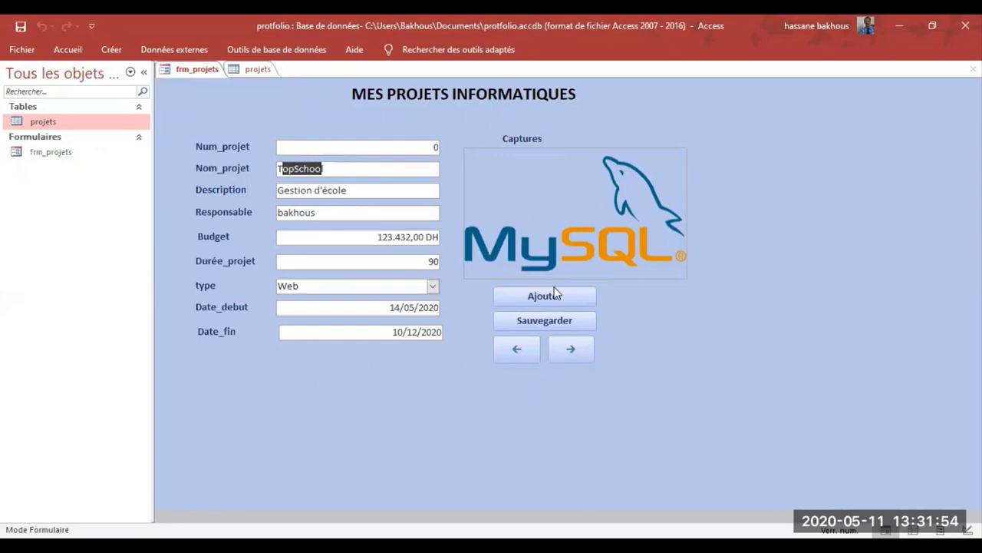
{"action": "left_click", "coordinate": [319, 169]}
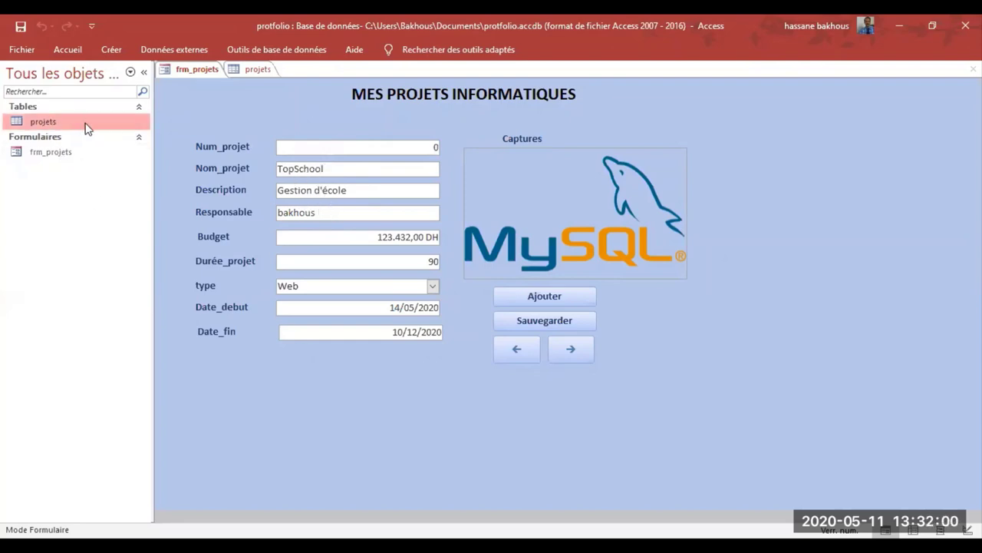
Create a new blank table in the protfolio database
{"action": "left_click", "coordinate": [114, 50]}
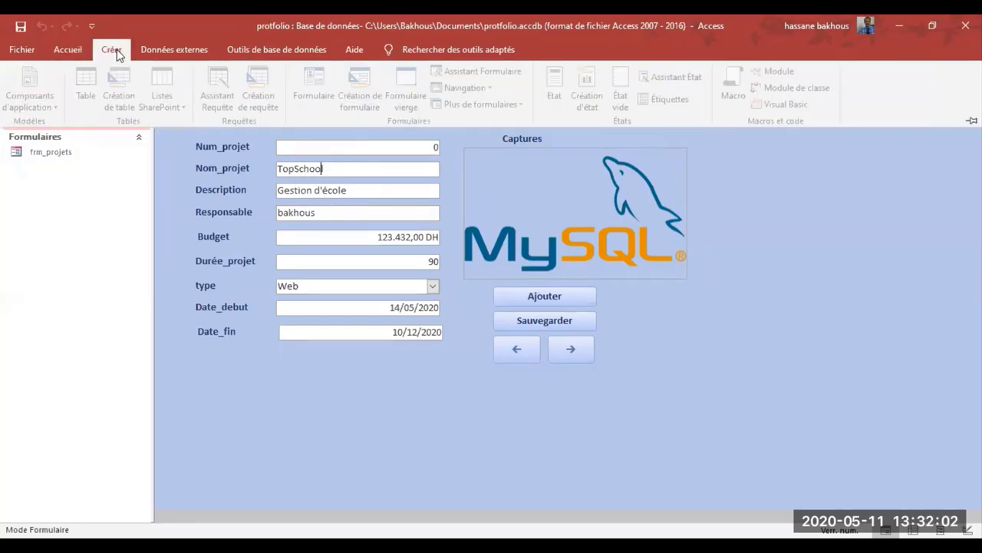
{"action": "left_click", "coordinate": [90, 86]}
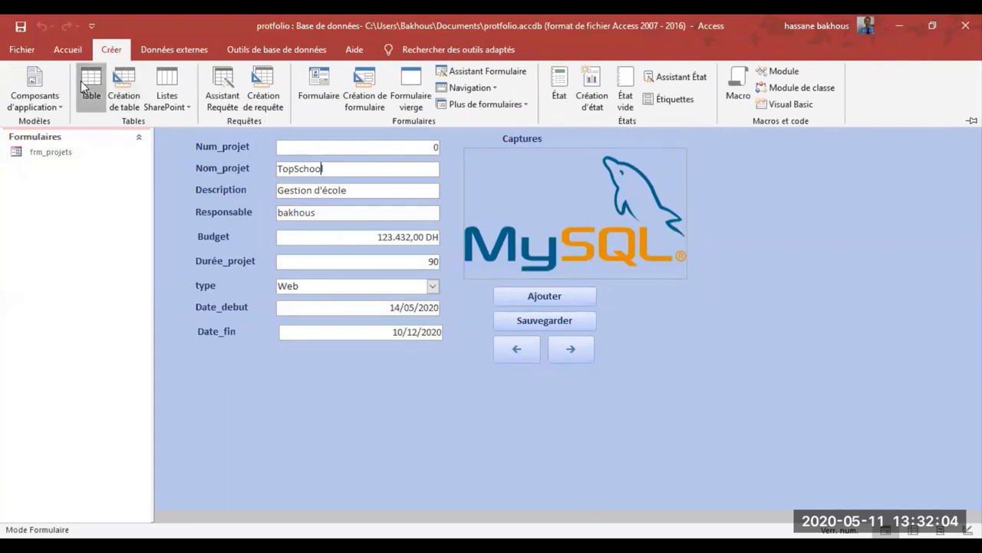
Try to rename the projets table in the database's object list
{"action": "left_click", "coordinate": [51, 123]}
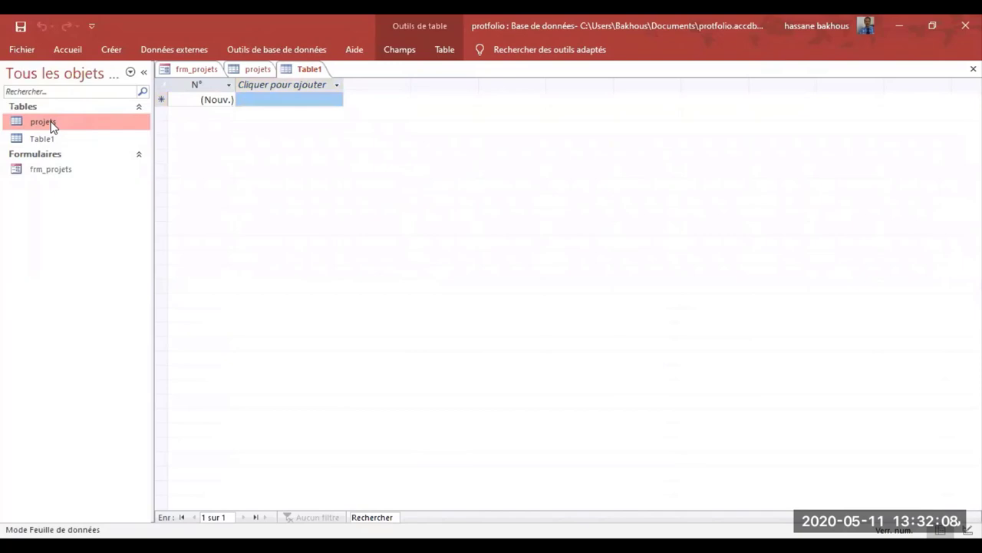
{"action": "right_click", "coordinate": [52, 128]}
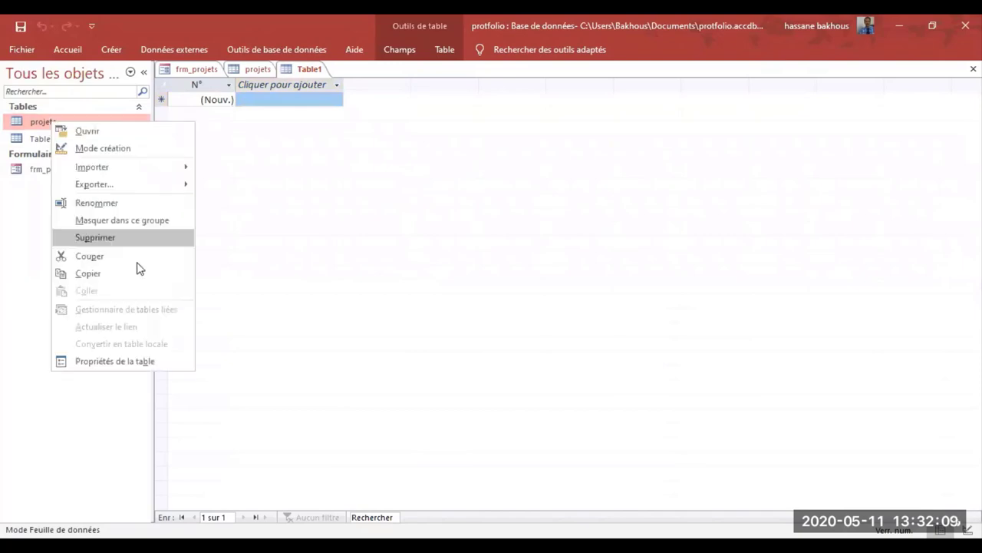
{"action": "left_click", "coordinate": [123, 205]}
{"action": "left_click", "coordinate": [496, 327]}
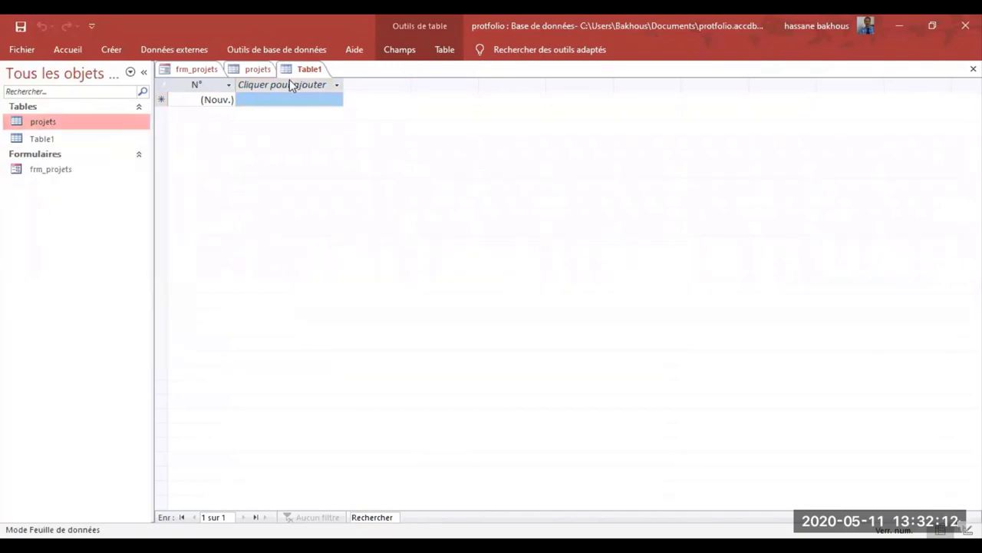
Add a number field named NumRessource to the new table
{"action": "left_click", "coordinate": [310, 99]}
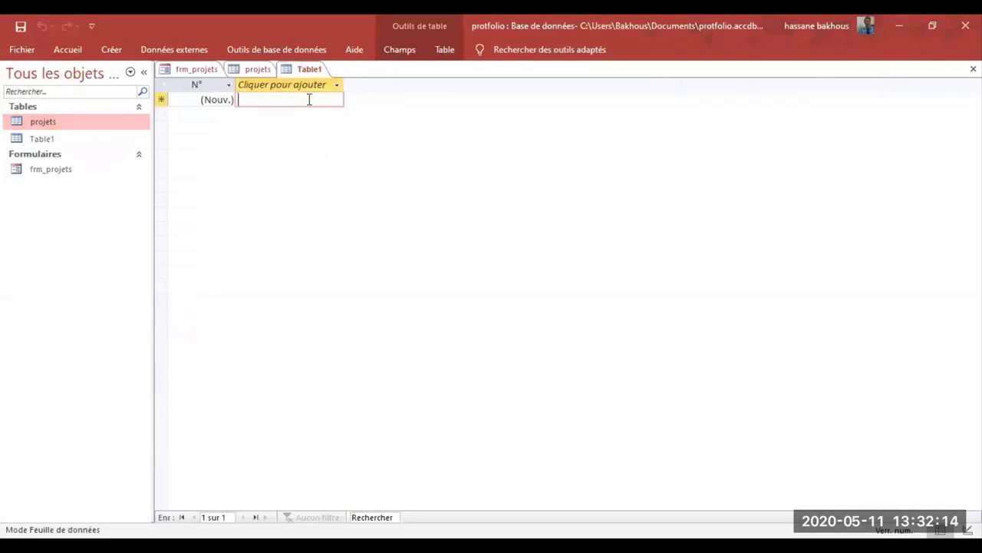
{"action": "left_click", "coordinate": [336, 84]}
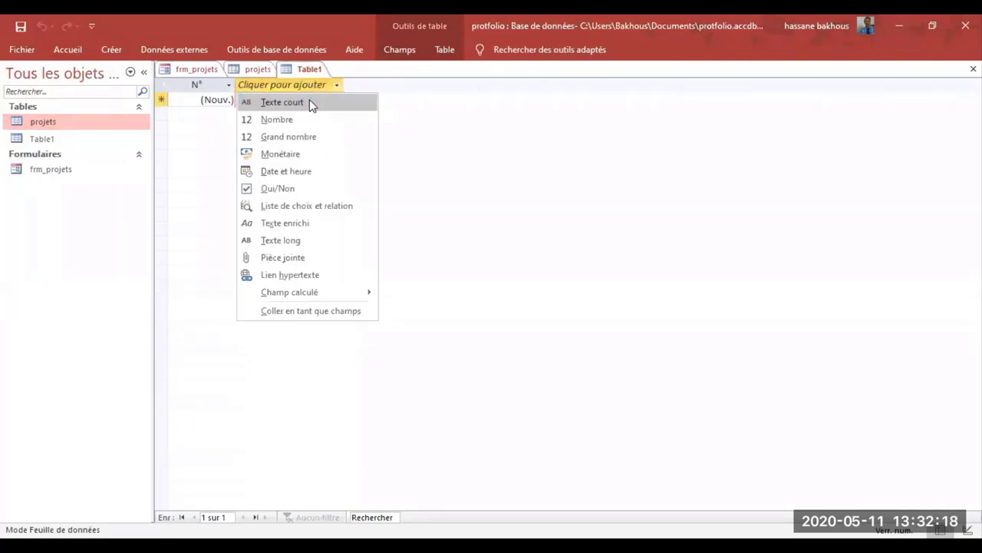
{"action": "left_click", "coordinate": [292, 121]}
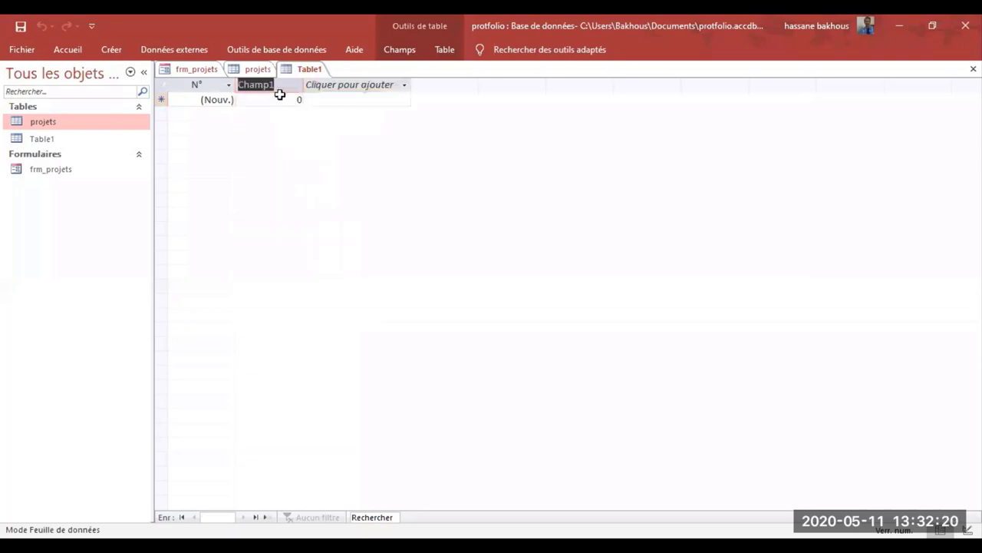
{"action": "type", "text": "Num"}
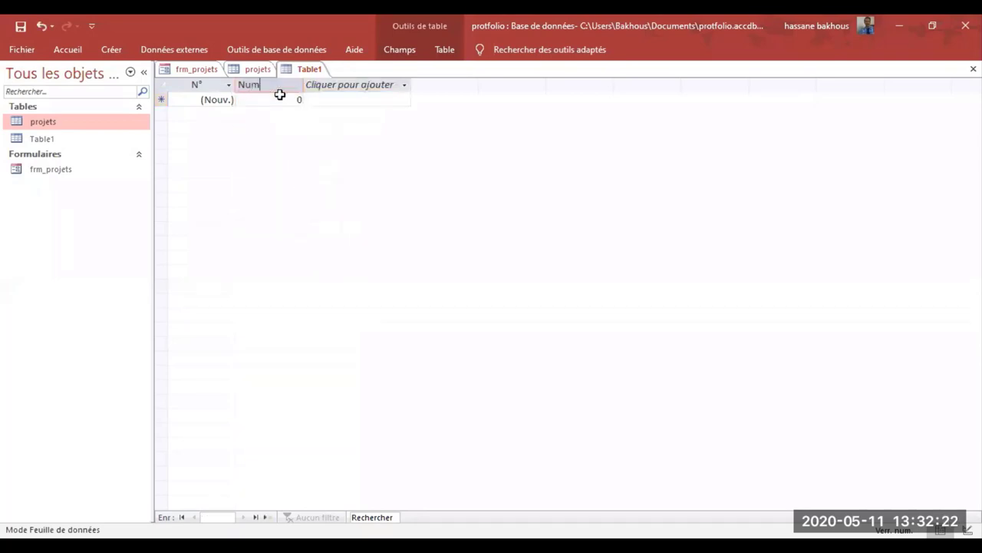
{"action": "type", "text": "Ressource"}
{"action": "left_click", "coordinate": [280, 94]}
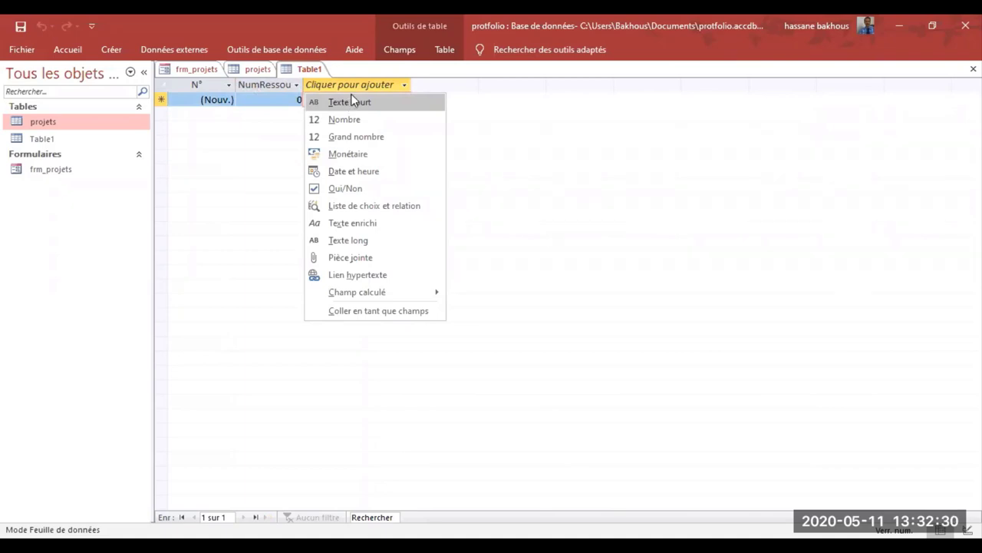
Add a short text field named NomRessources to the new table
{"action": "left_click", "coordinate": [358, 102]}
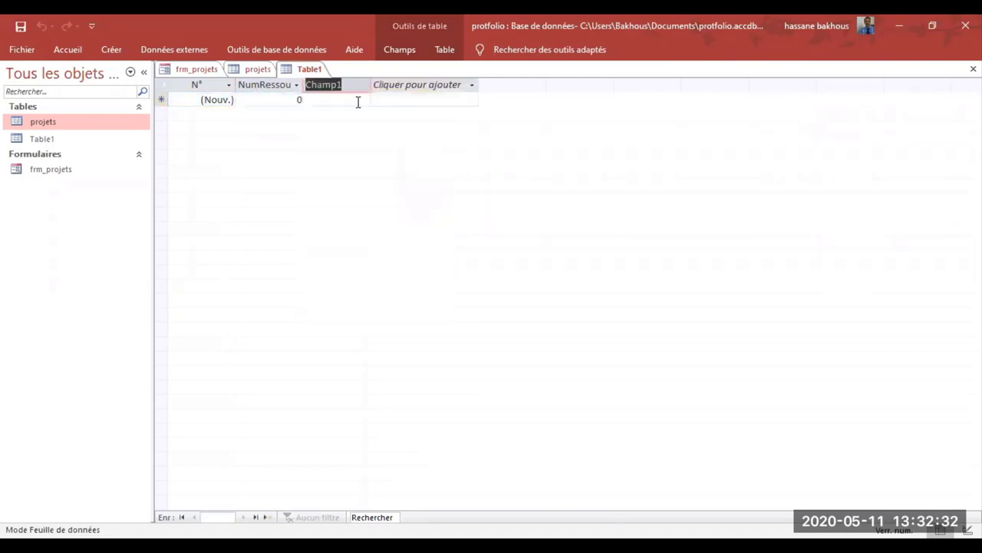
{"action": "type", "text": "NomRess"}
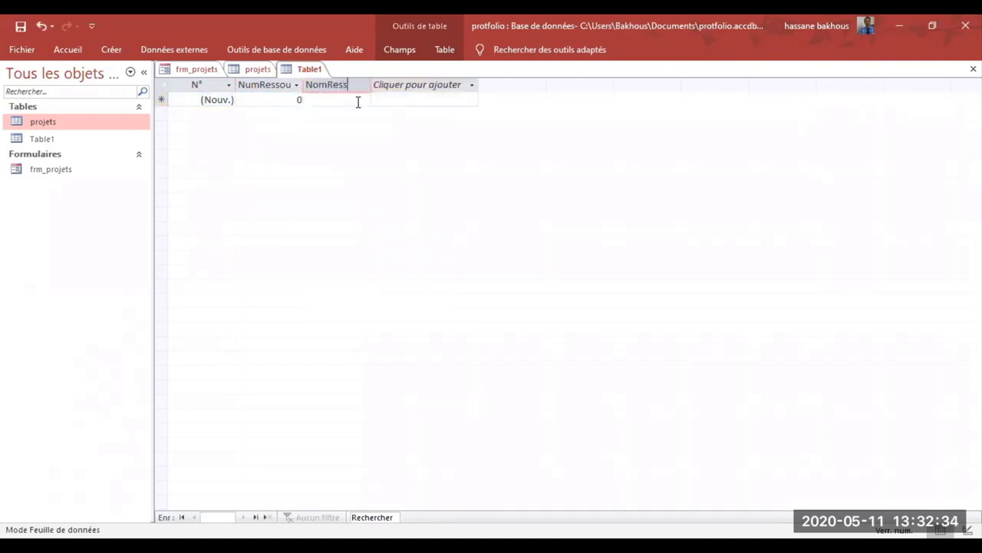
{"action": "type", "text": "ources"}
{"action": "key", "text": "Return"}
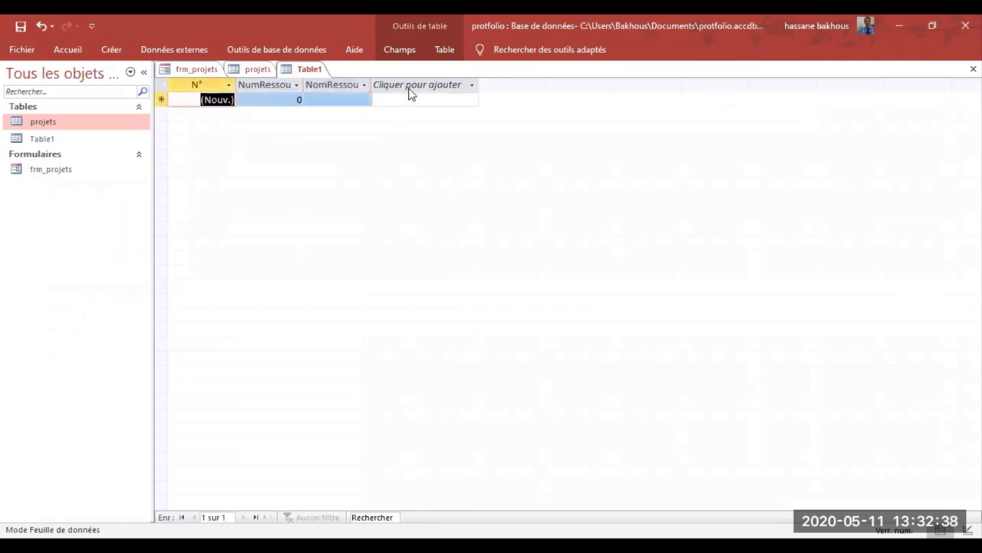
Add a lookup list field to the new table with the self-entered values Humaine and Matérielle
{"action": "left_click", "coordinate": [412, 86]}
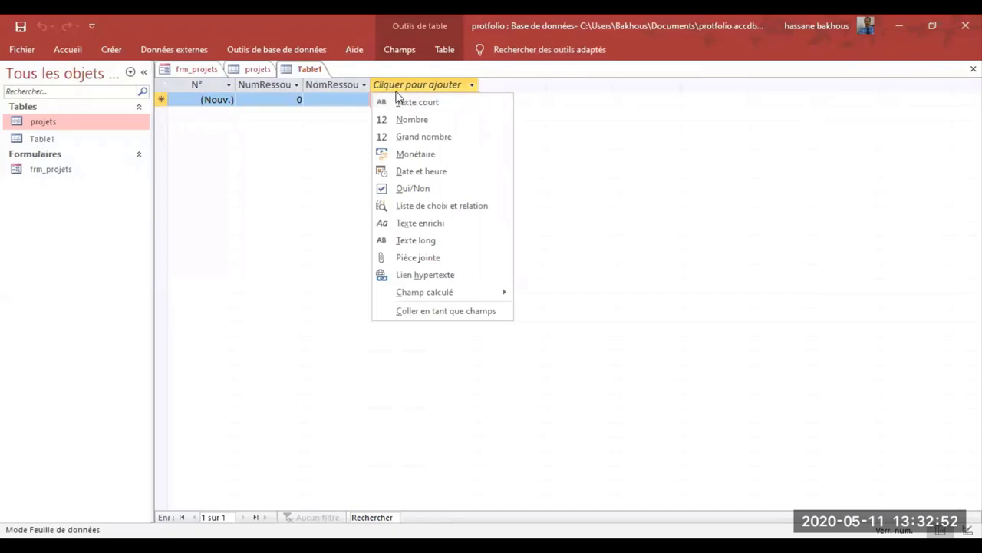
{"action": "left_click", "coordinate": [450, 205]}
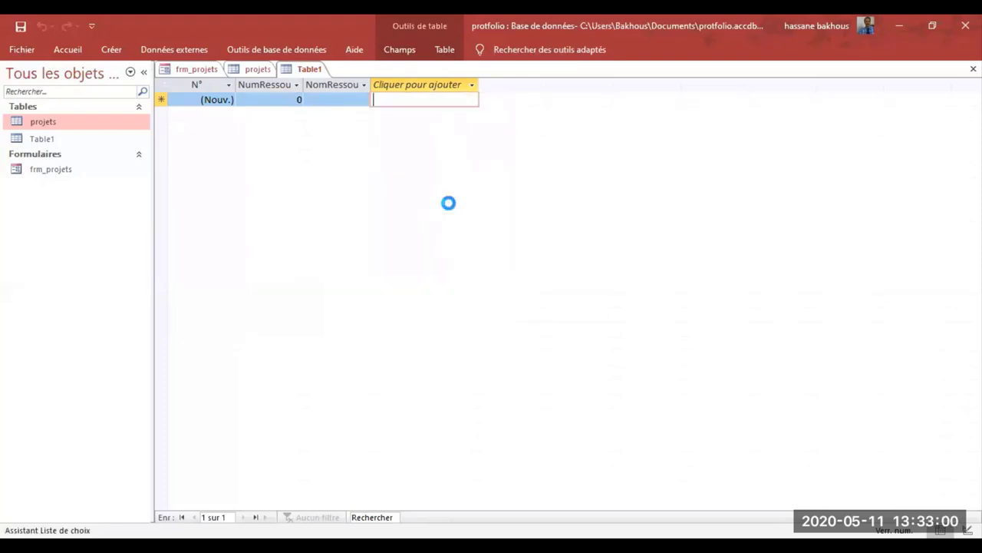
{"action": "left_click", "coordinate": [444, 213]}
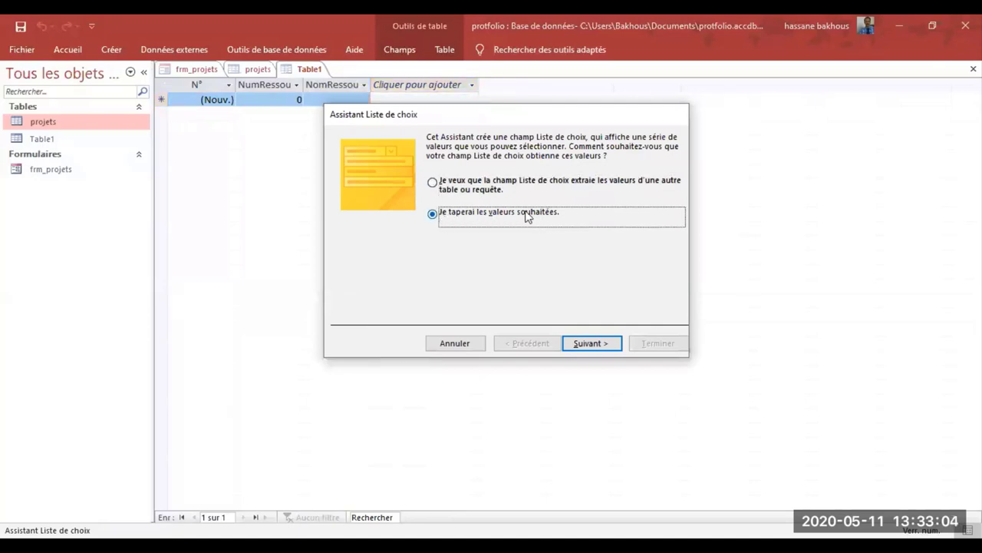
{"action": "left_click", "coordinate": [596, 343]}
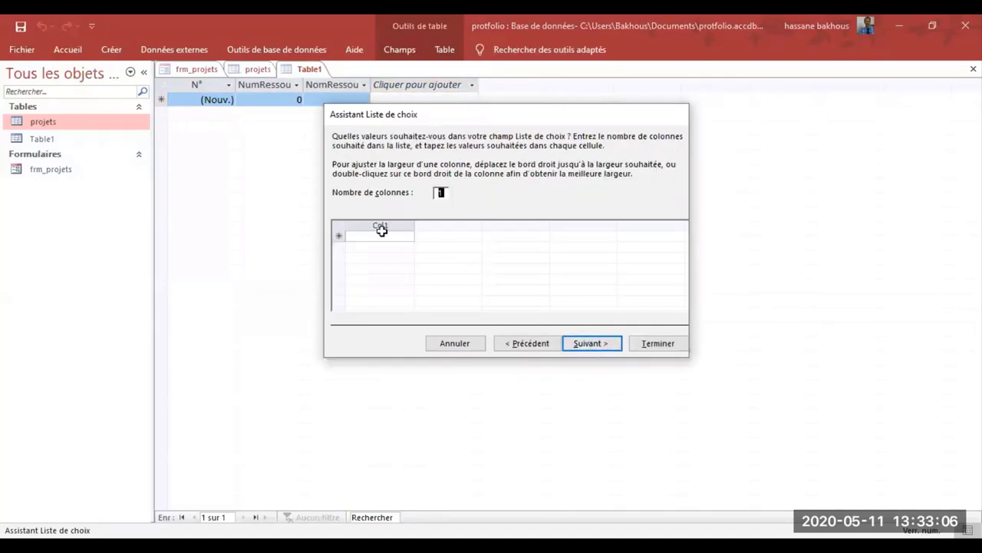
{"action": "left_click", "coordinate": [373, 235]}
{"action": "type", "text": "Hu"}
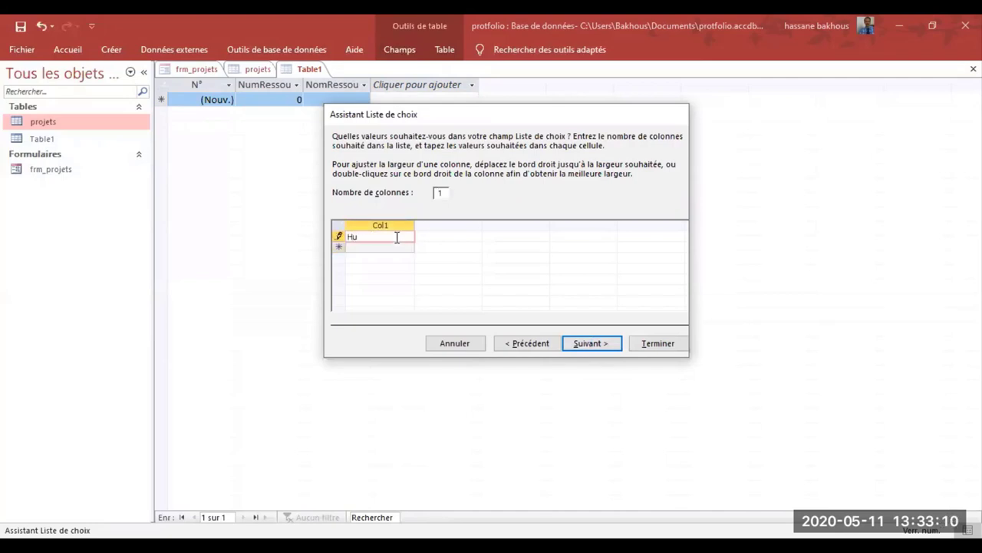
{"action": "type", "text": "maine"}
{"action": "left_click", "coordinate": [386, 246]}
{"action": "type", "text": "Maté"}
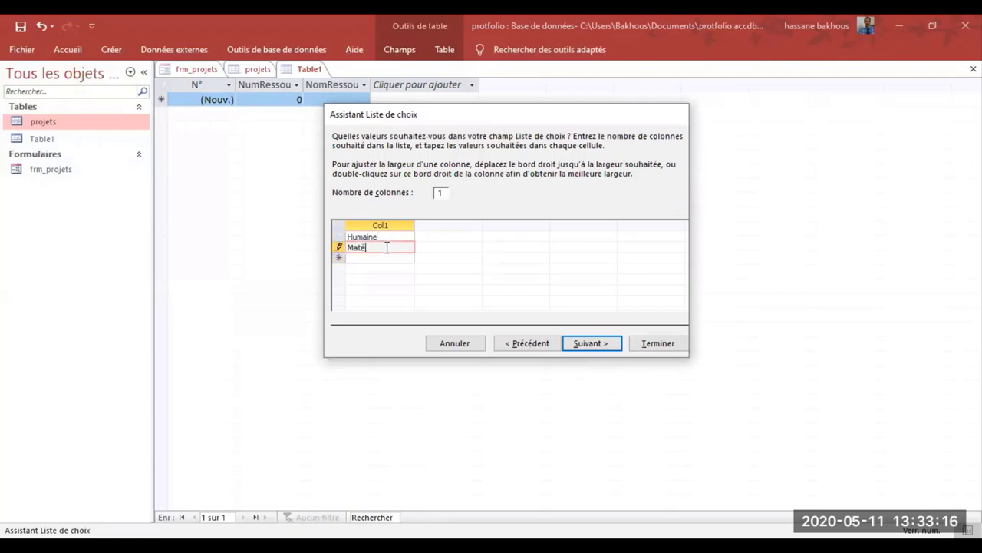
{"action": "type", "text": "rielle"}
{"action": "left_click", "coordinate": [386, 238]}
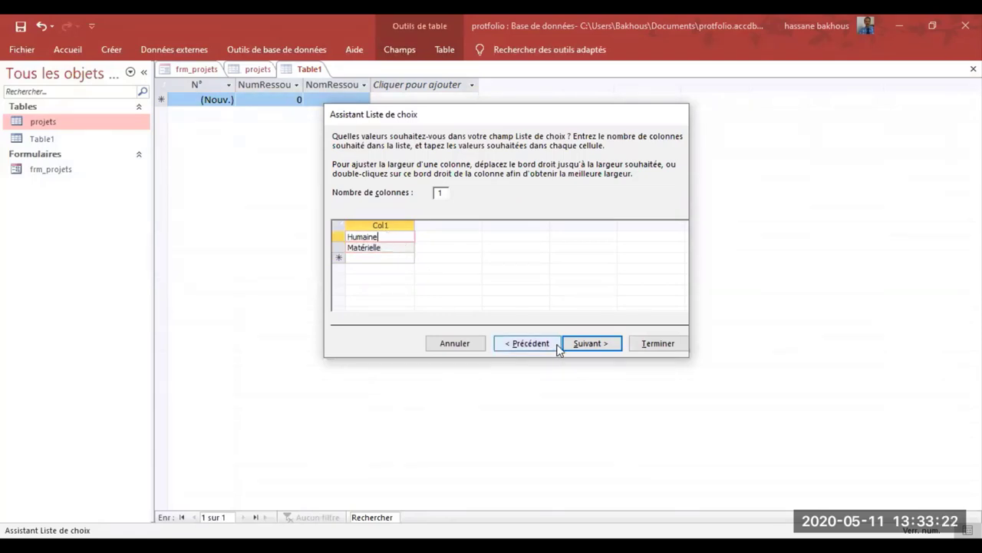
{"action": "left_click", "coordinate": [597, 345]}
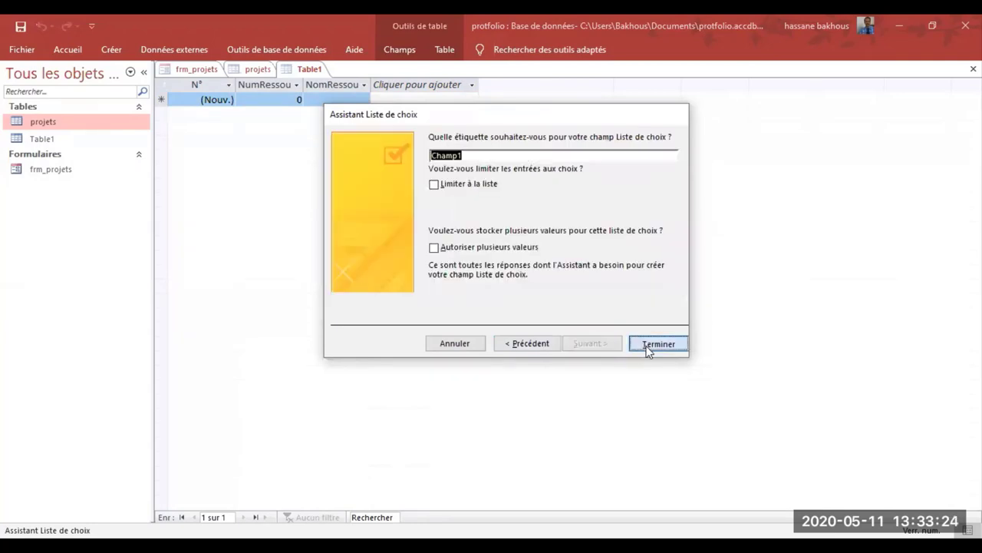
{"action": "left_click", "coordinate": [648, 345]}
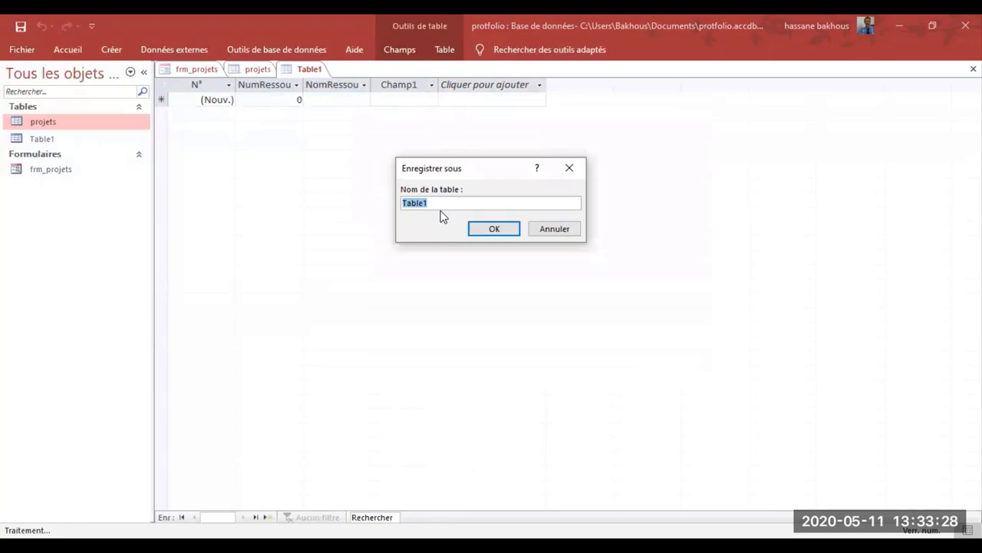
Save the new table as ressources and rename its lookup list field TypeRessource
{"action": "type", "text": "ressources"}
{"action": "key", "text": "Return"}
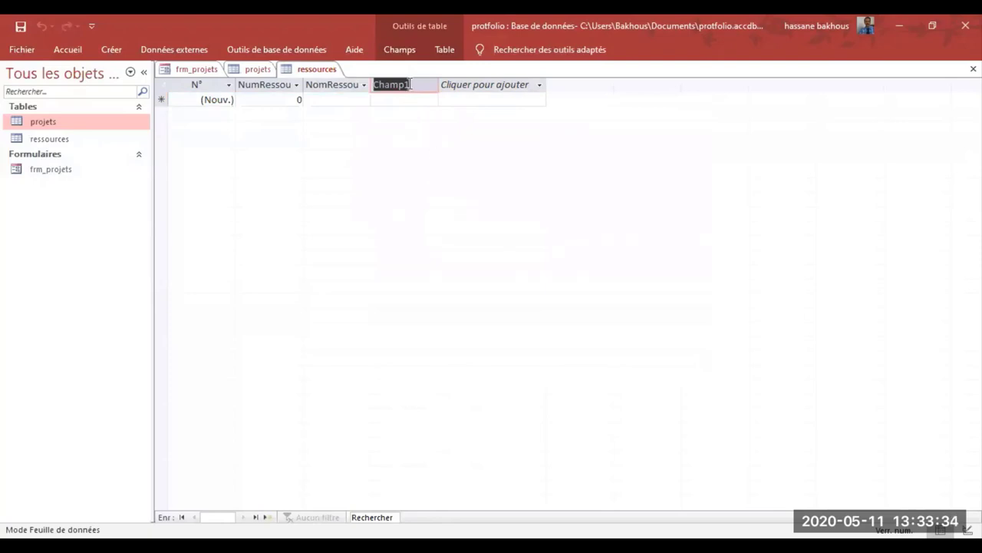
{"action": "type", "text": "TypeRe"}
{"action": "type", "text": "ssource"}
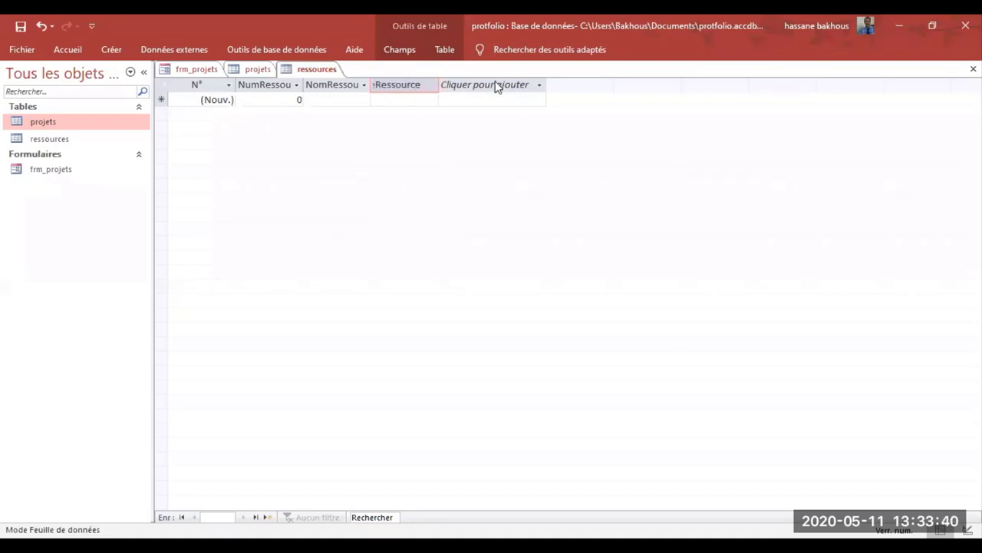
{"action": "key", "text": "Return"}
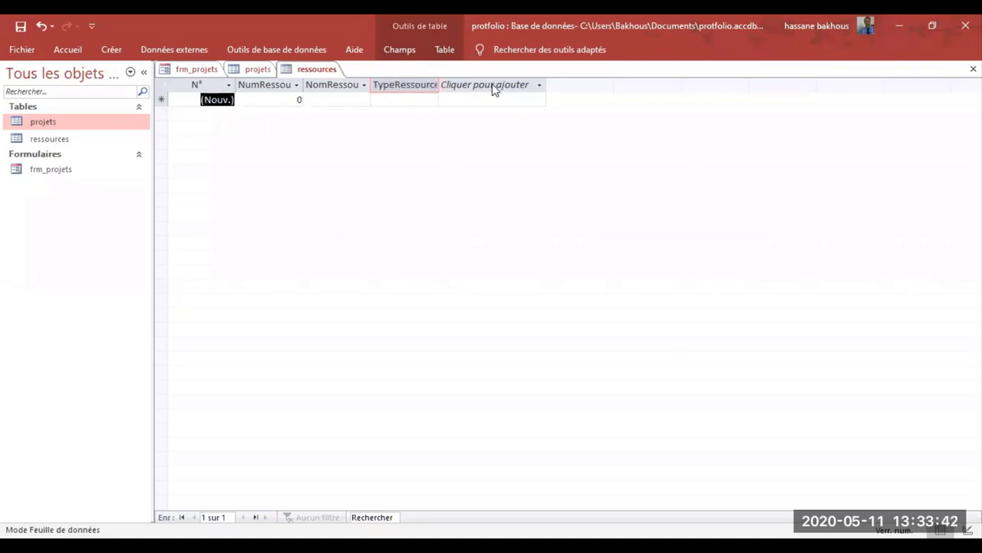
Add a currency field named CoutRessource to the ressources table and fit its column width to the heading
{"action": "left_click", "coordinate": [494, 86]}
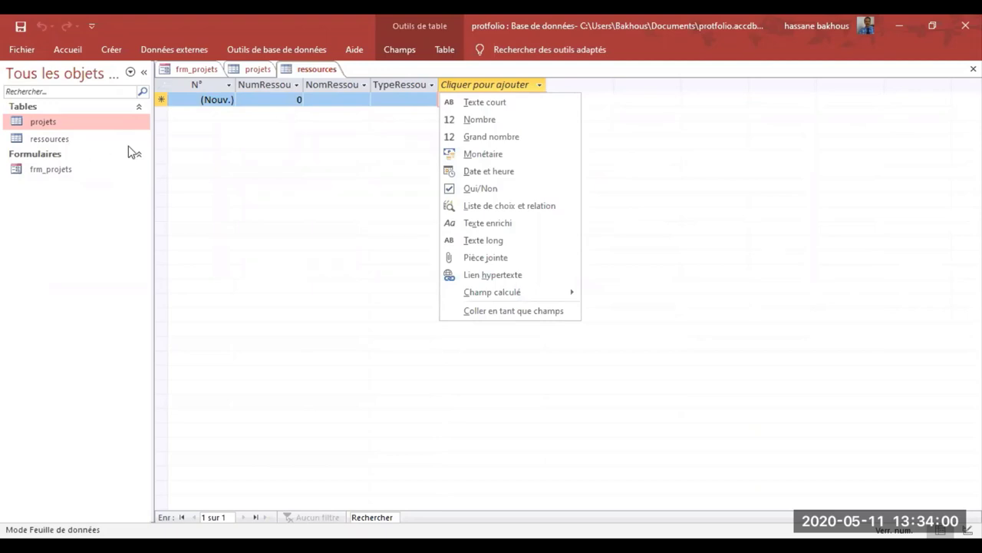
{"action": "left_click", "coordinate": [506, 154]}
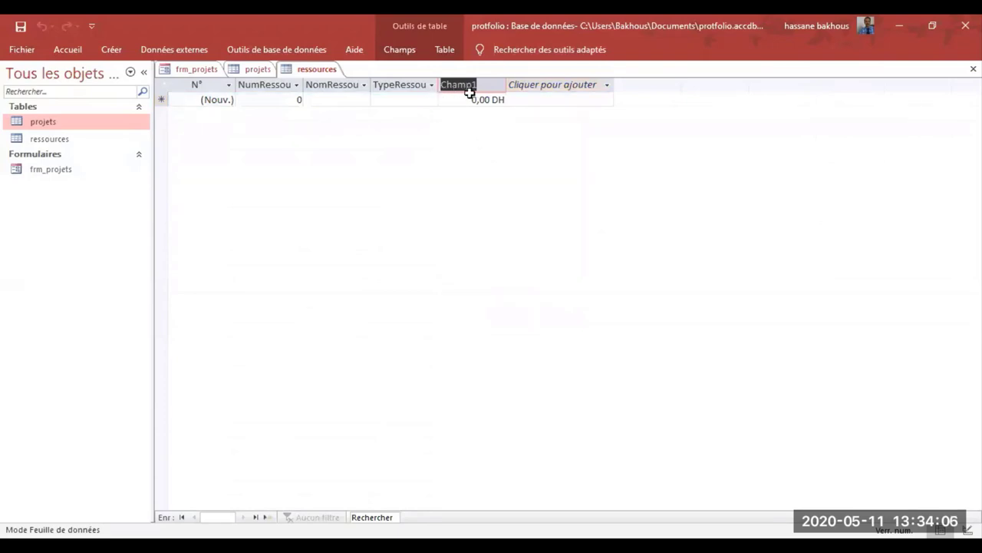
{"action": "type", "text": "Cout"}
{"action": "type", "text": "Ressourc"}
{"action": "type", "text": "e"}
{"action": "key", "text": "Return"}
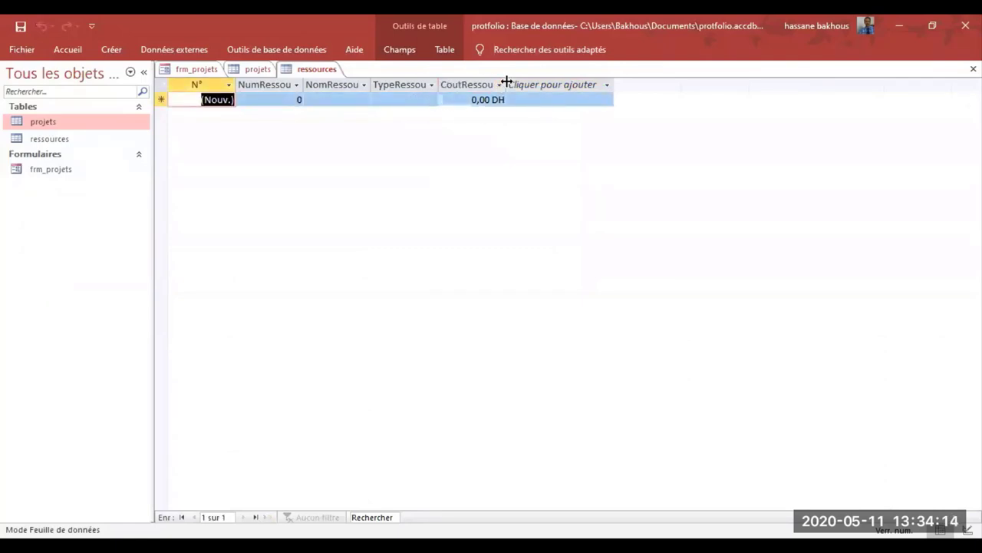
{"action": "double_click", "coordinate": [504, 84]}
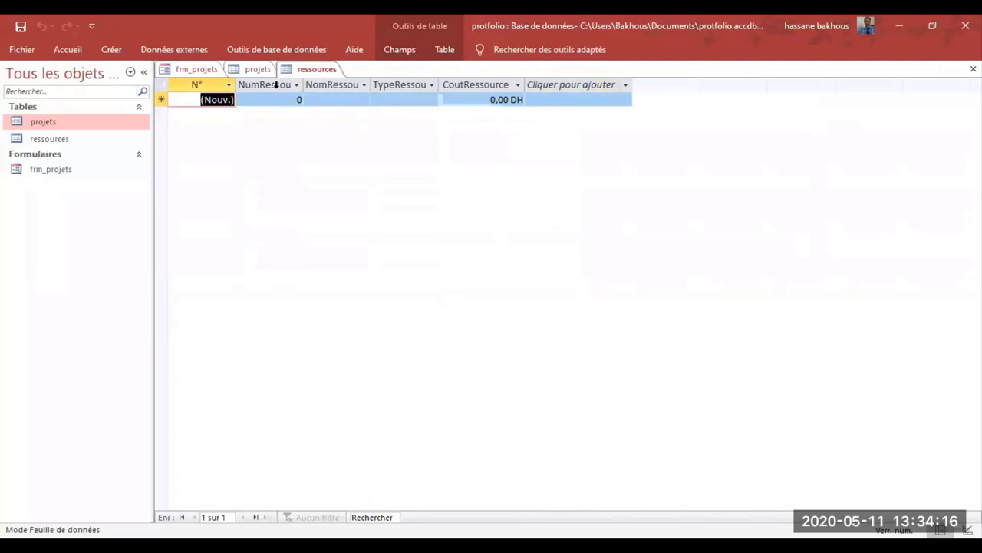
Examine the ressources fields, the frm_projets form and the TopSchool record in the projets table
{"action": "left_click_drag", "start_coordinate": [265, 84], "coordinate": [491, 84]}
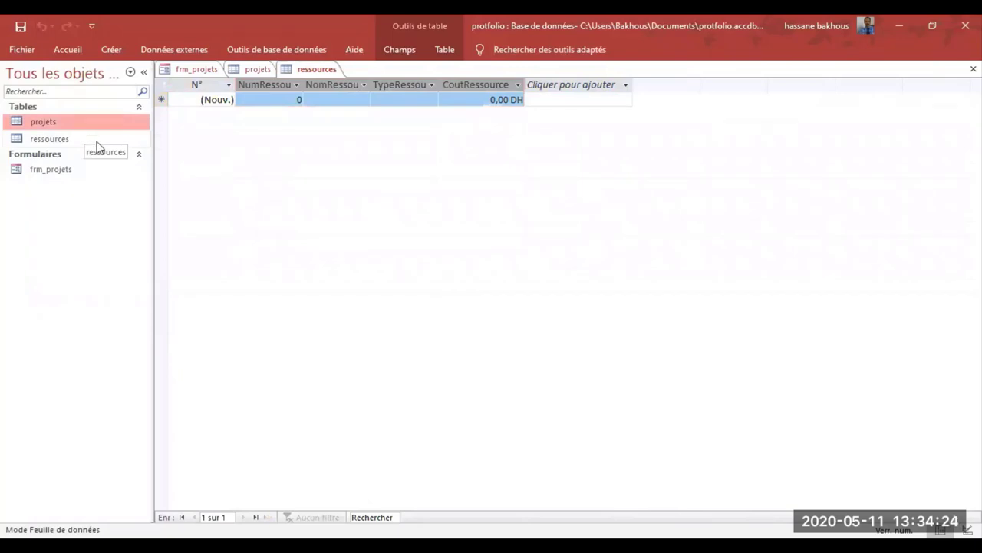
{"action": "double_click", "coordinate": [80, 170]}
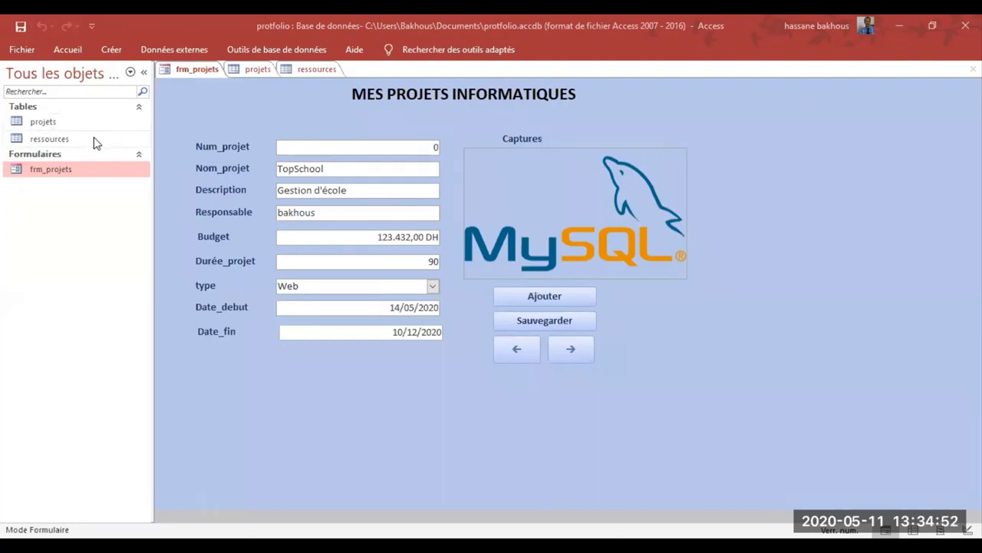
{"action": "double_click", "coordinate": [51, 128]}
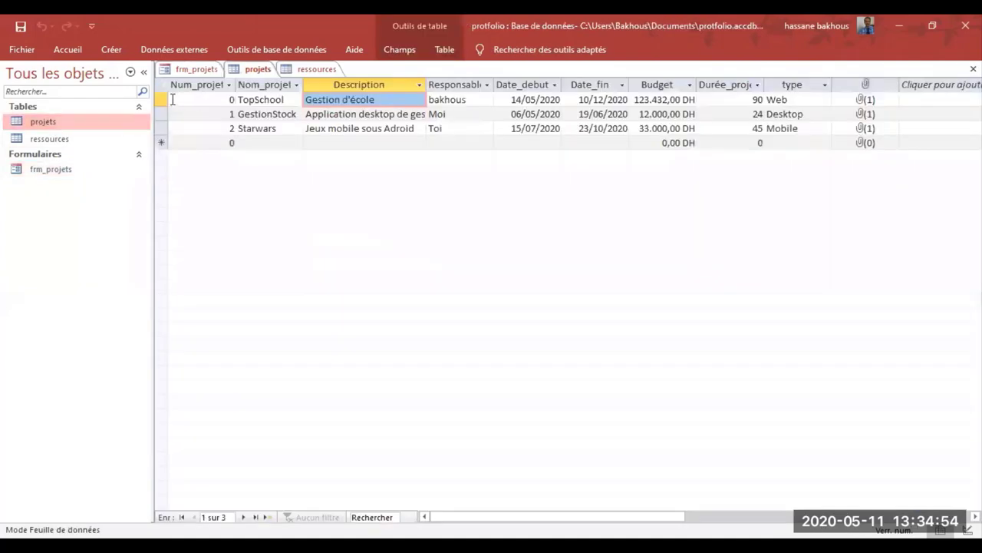
{"action": "left_click", "coordinate": [163, 98]}
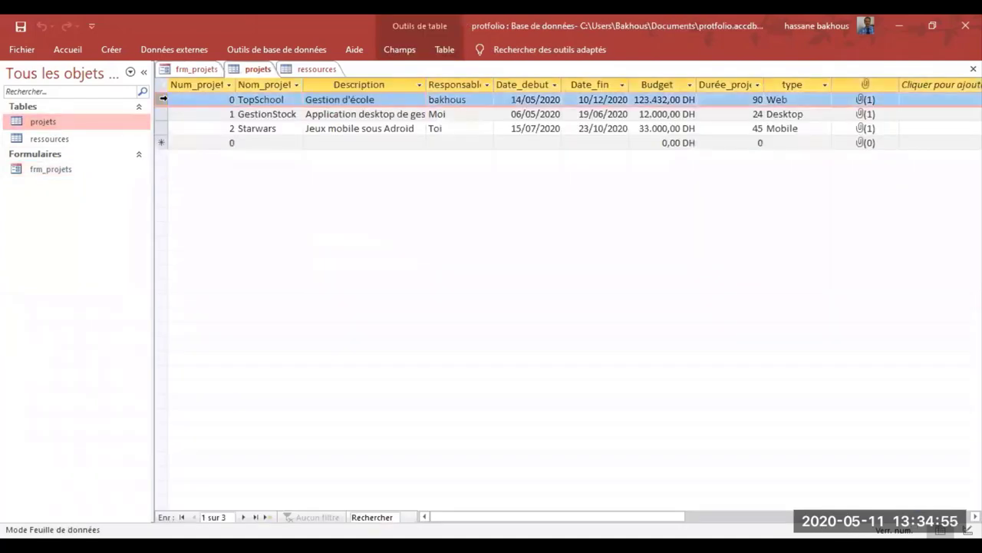
Enter resource number 1 named Ingénieur informaticien in the ressources table and fit the NomRessources column to its content
{"action": "double_click", "coordinate": [68, 142]}
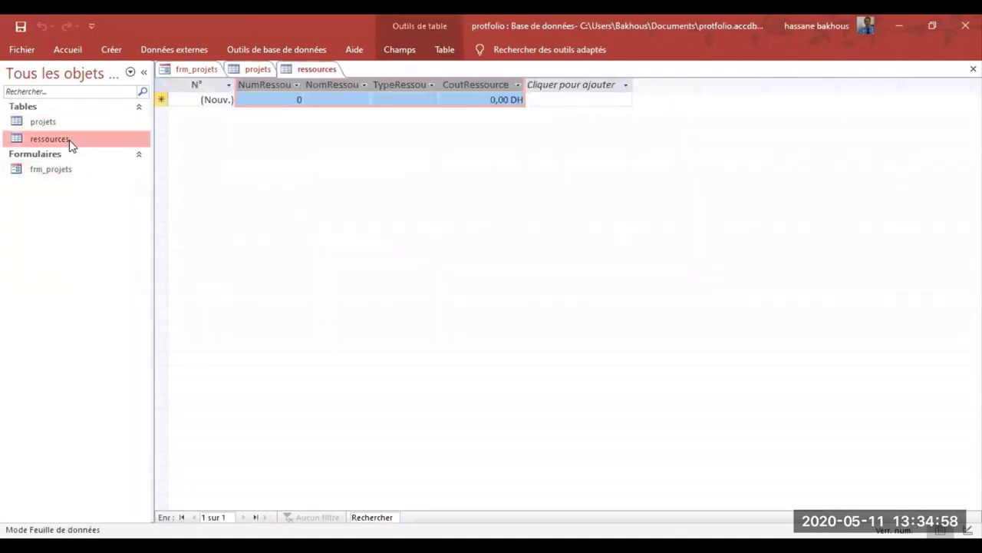
{"action": "left_click", "coordinate": [273, 99]}
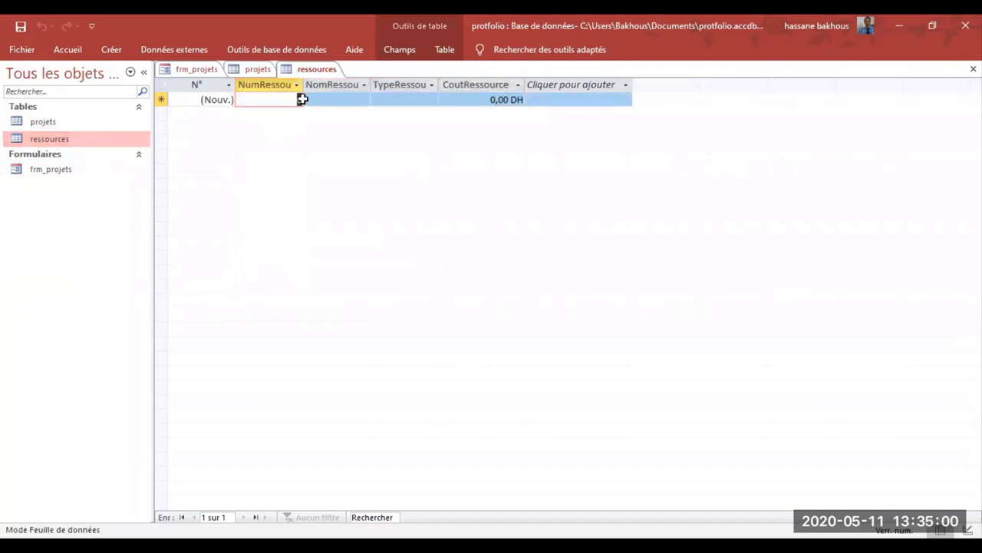
{"action": "type", "text": "1"}
{"action": "left_click", "coordinate": [355, 99]}
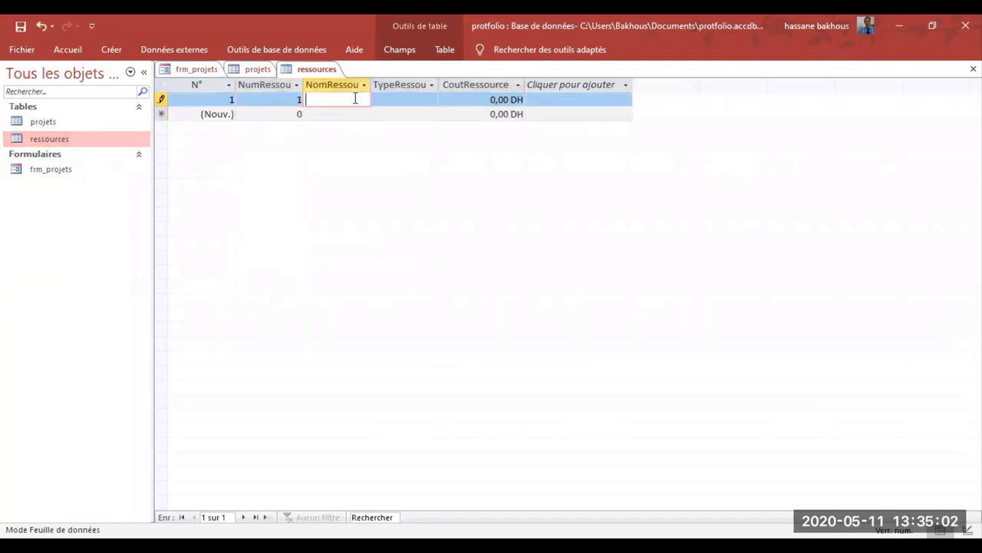
{"action": "type", "text": "Ingénieu"}
{"action": "type", "text": "r"}
{"action": "type", "text": " infor"}
{"action": "type", "text": "maticien"}
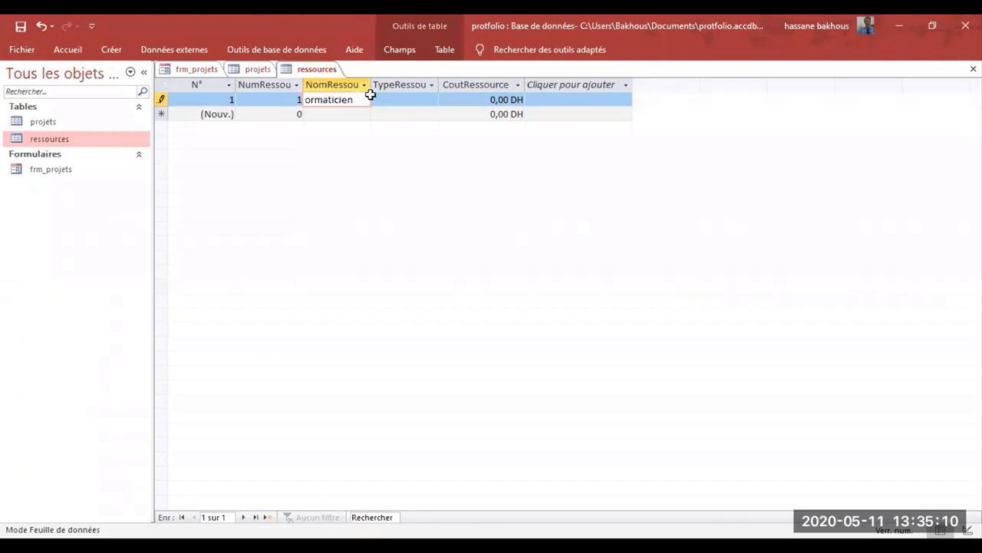
{"action": "double_click", "coordinate": [370, 80]}
Set the first resource's type to Humaine and its cost to 12000
{"action": "left_click", "coordinate": [469, 98]}
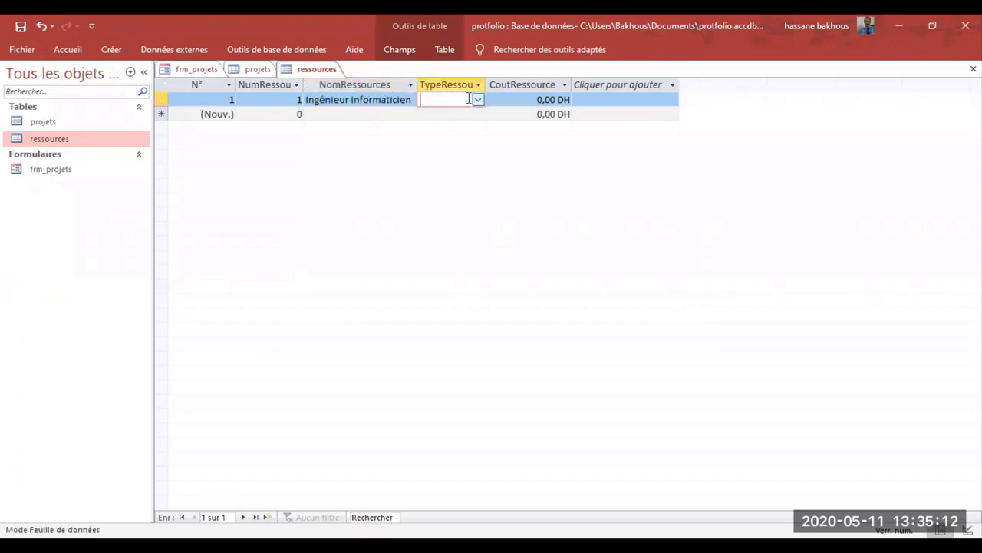
{"action": "left_click", "coordinate": [478, 99]}
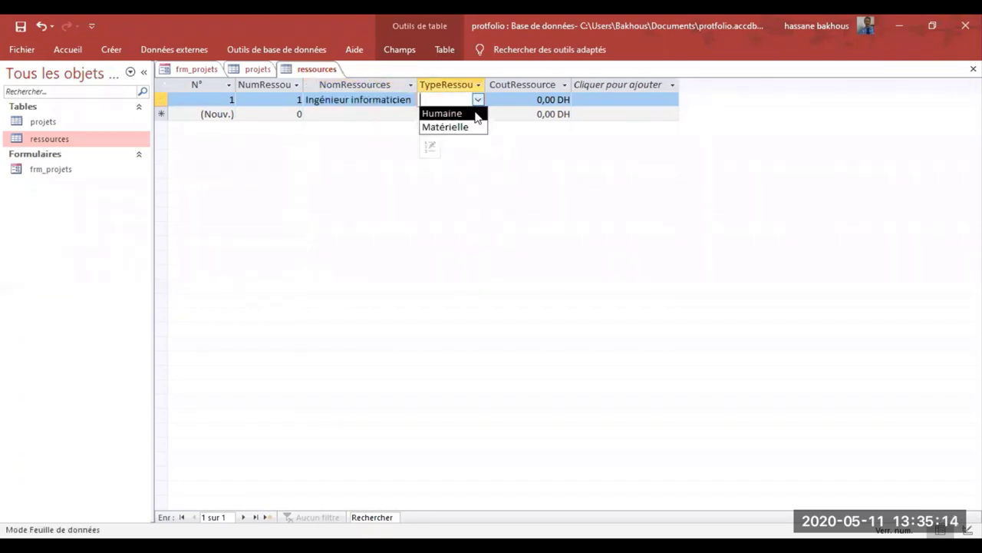
{"action": "left_click", "coordinate": [478, 114]}
{"action": "left_click", "coordinate": [568, 99]}
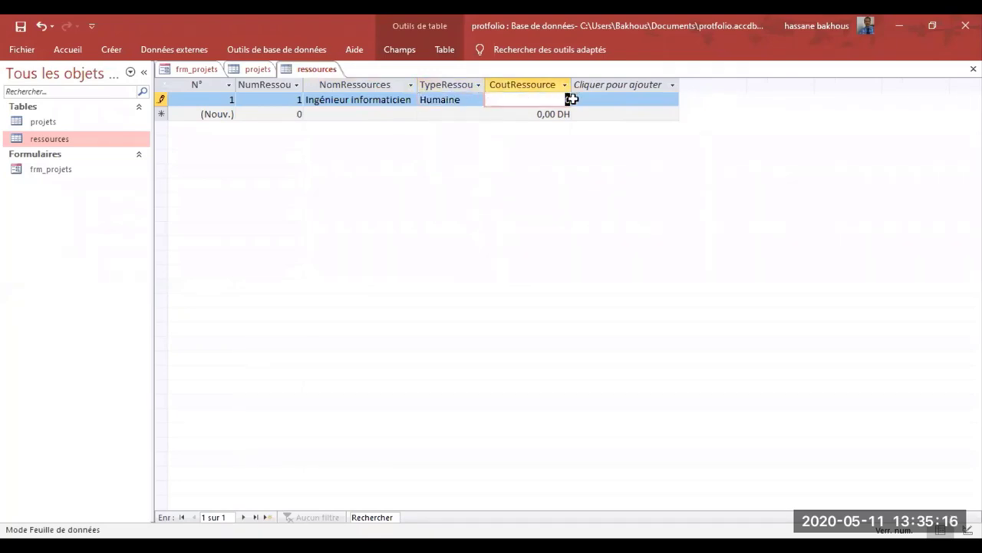
{"action": "type", "text": "12000"}
Enter resource number 2 named Administrateur de base de données as a new record in the ressources table
{"action": "left_click", "coordinate": [288, 114]}
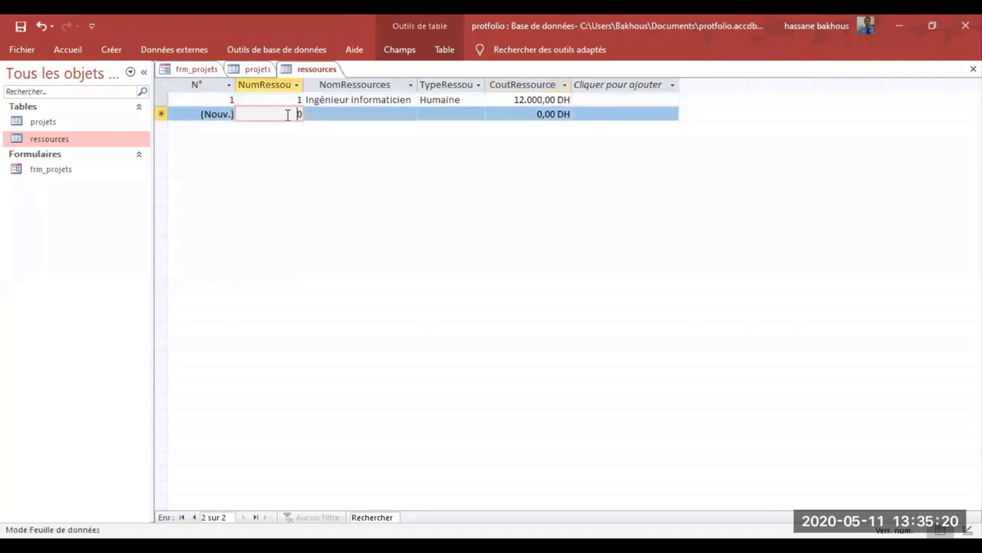
{"action": "type", "text": "2"}
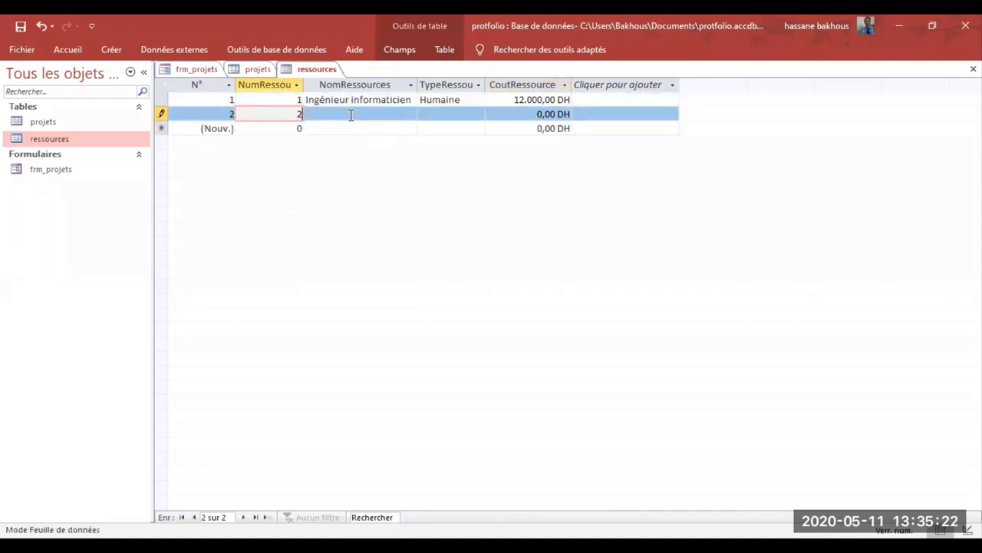
{"action": "left_click", "coordinate": [351, 114]}
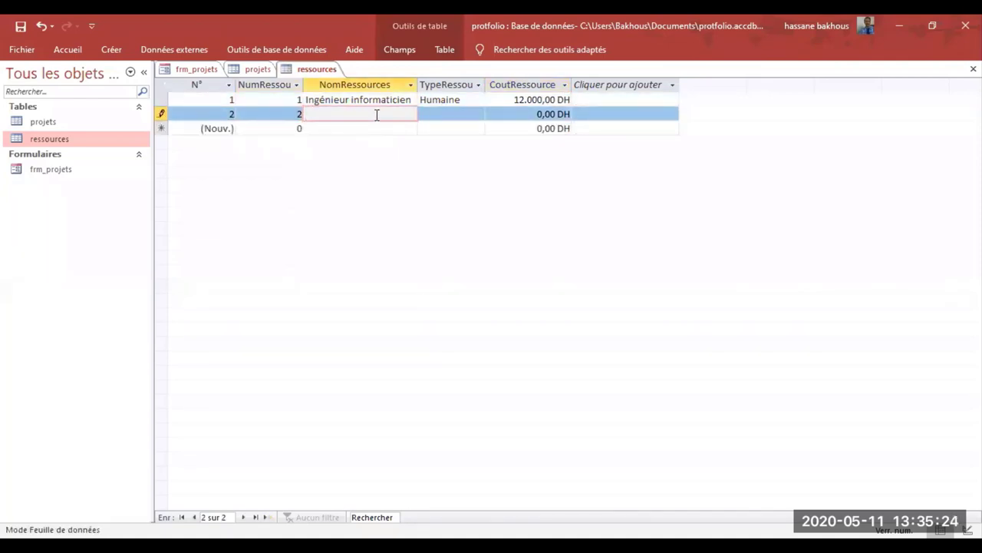
{"action": "type", "text": "C"}
{"action": "type", "text": "dministrate"}
{"action": "type", "text": "ur "}
{"action": "type", "text": "de "}
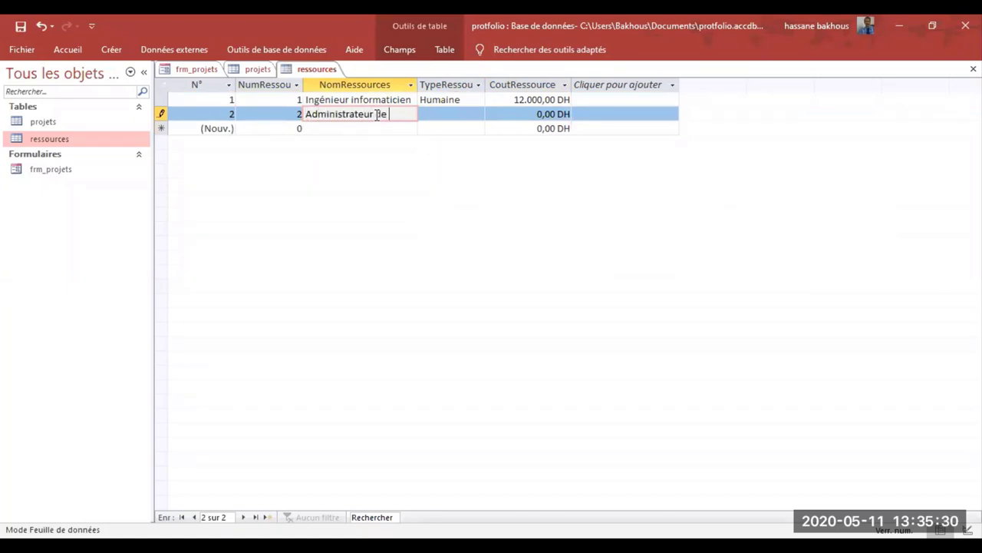
{"action": "type", "text": "base de d"}
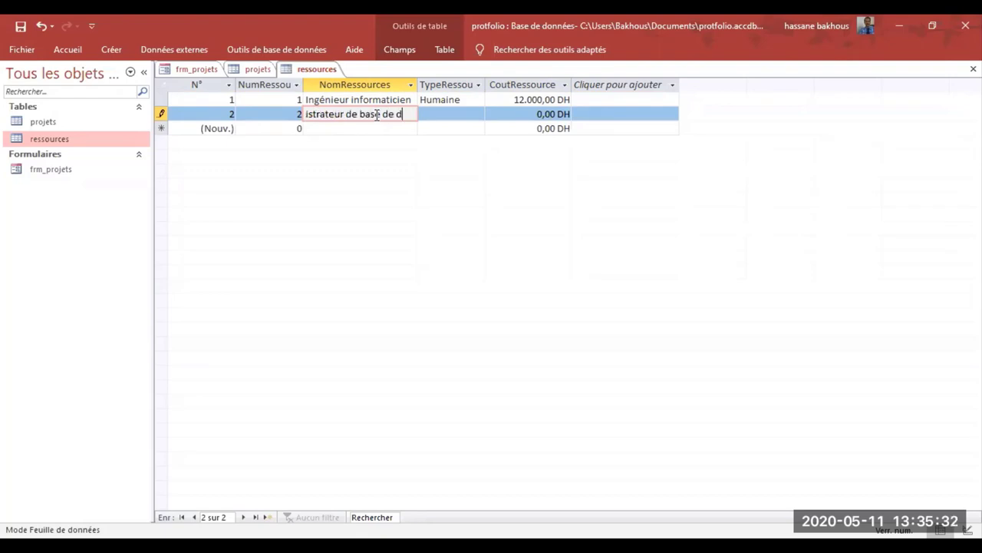
{"action": "type", "text": "onnées"}
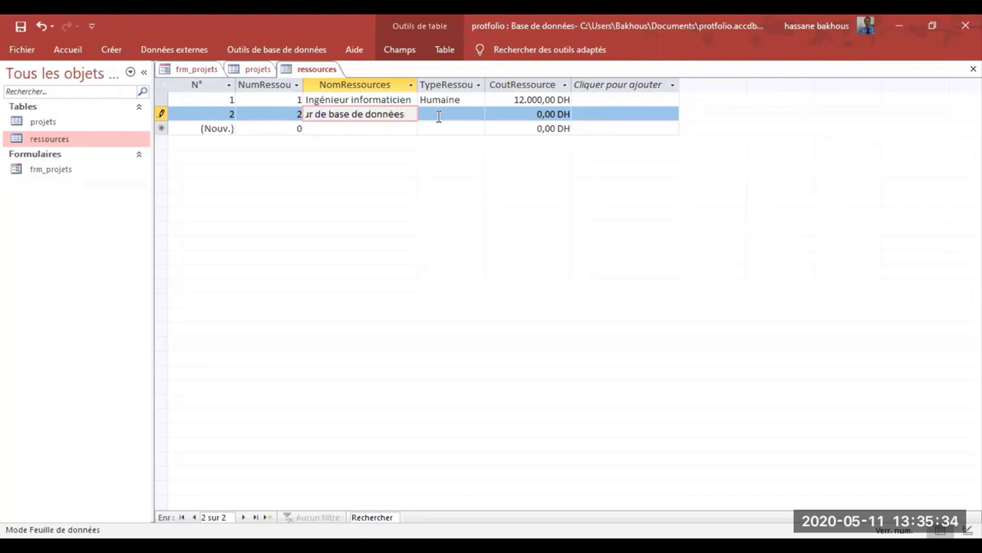
Set the second resource's type to Humaine and its cost to 9500
{"action": "left_click", "coordinate": [439, 115]}
{"action": "type", "text": "h"}
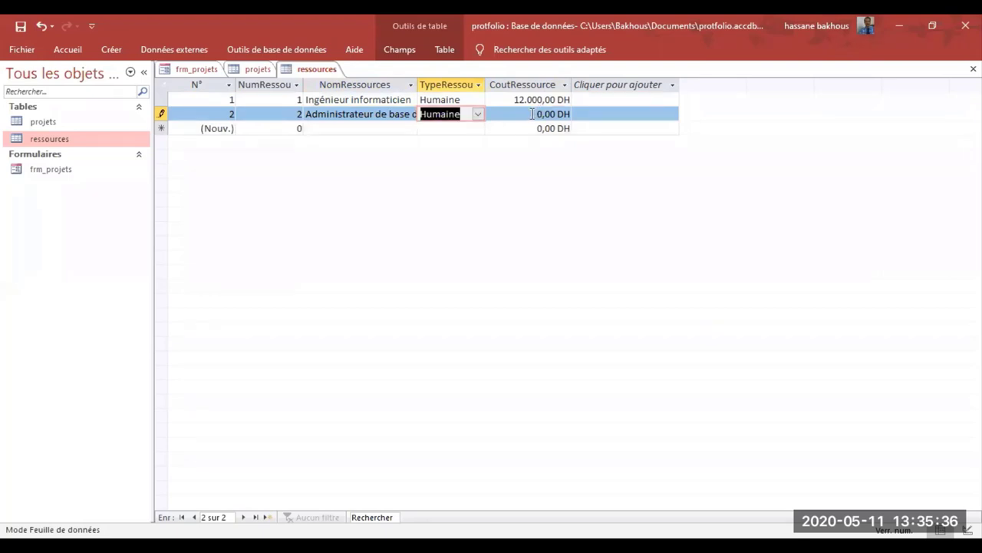
{"action": "key", "text": "Tab"}
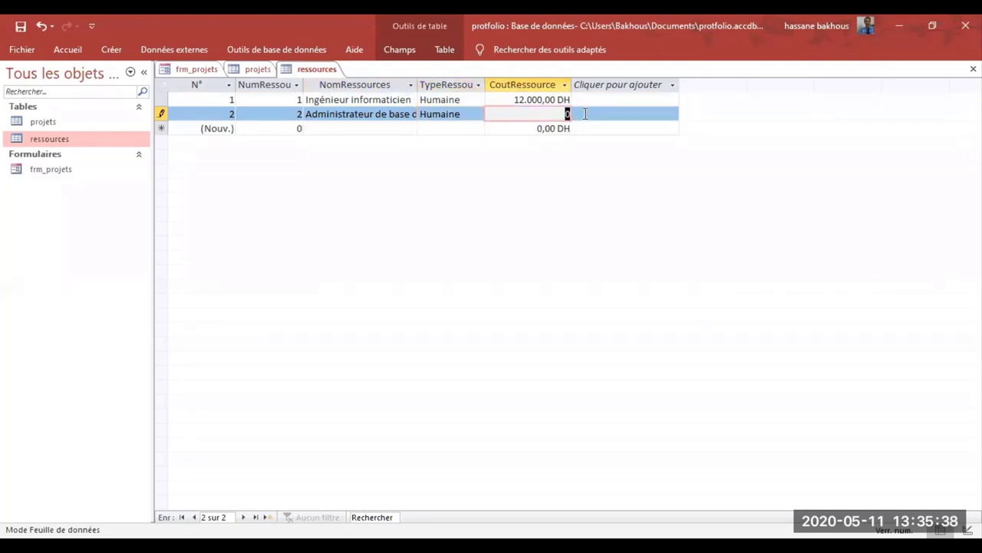
{"action": "type", "text": "9500"}
Enter resource number 3 named Laptop Dell XPS as a new record in the ressources table
{"action": "left_click", "coordinate": [293, 127]}
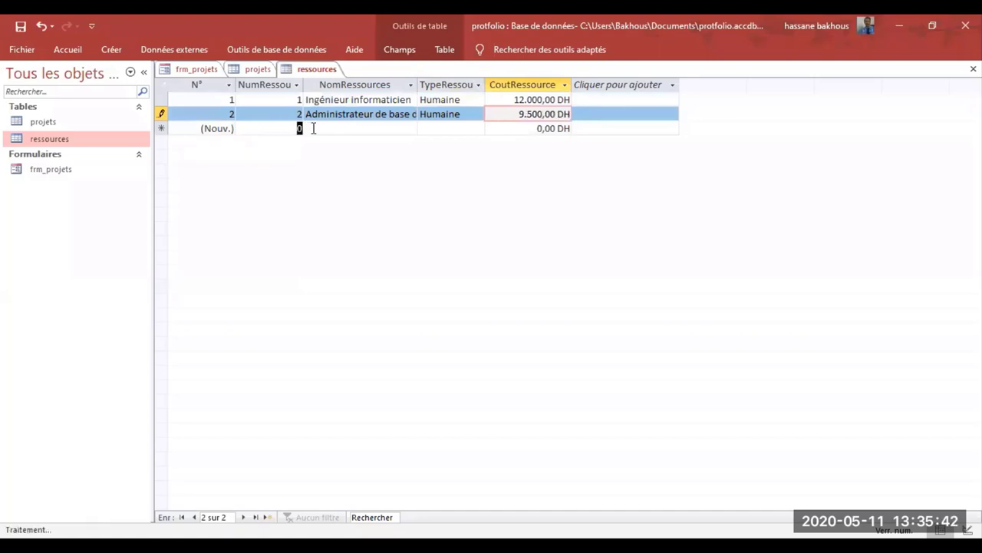
{"action": "type", "text": "3"}
{"action": "left_click", "coordinate": [364, 128]}
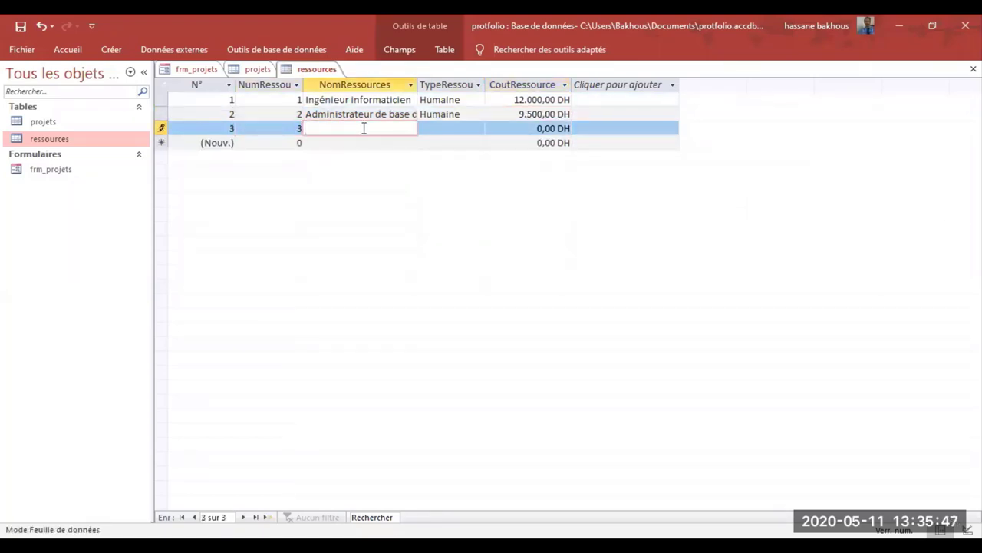
{"action": "type", "text": "Lap top"}
{"action": "key", "text": "BackSpace"}
{"action": "key", "text": "BackSpace"}
{"action": "key", "text": "BackSpace"}
{"action": "type", "text": "p De"}
Set the Laptop Dell XPS resource's type to Matérielle and its cost to 13.000
{"action": "left_click", "coordinate": [443, 129]}
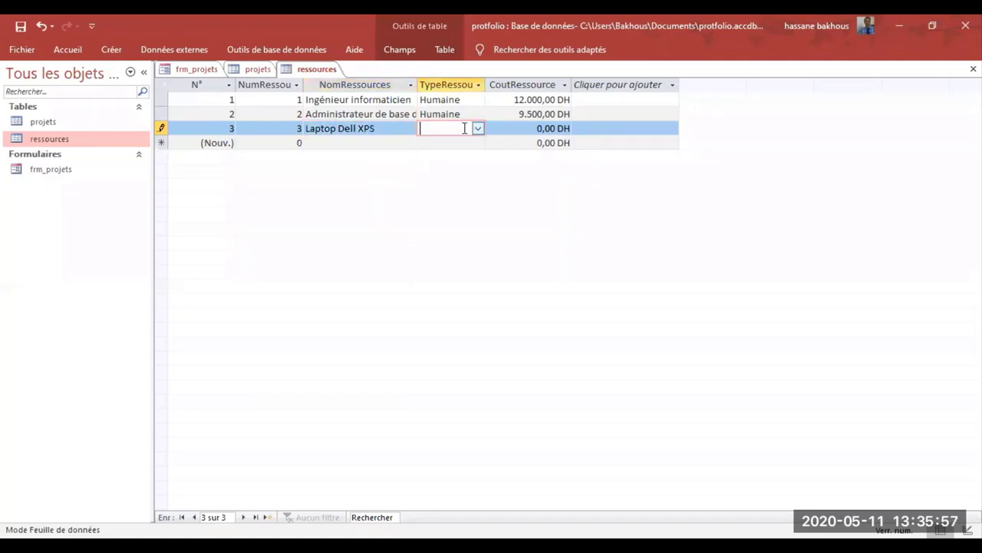
{"action": "left_click", "coordinate": [478, 129]}
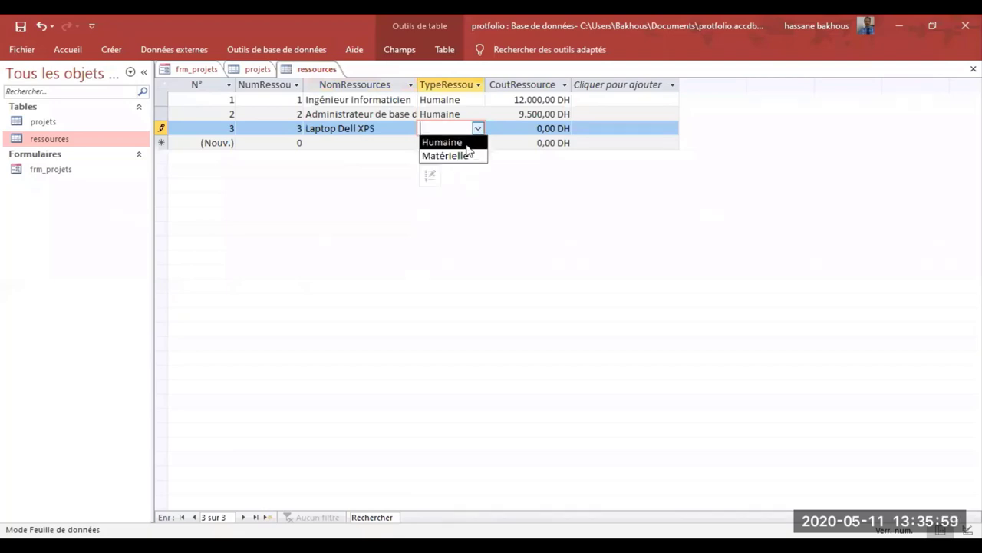
{"action": "left_click", "coordinate": [467, 156]}
{"action": "left_click", "coordinate": [524, 129]}
{"action": "double_click", "coordinate": [571, 128]}
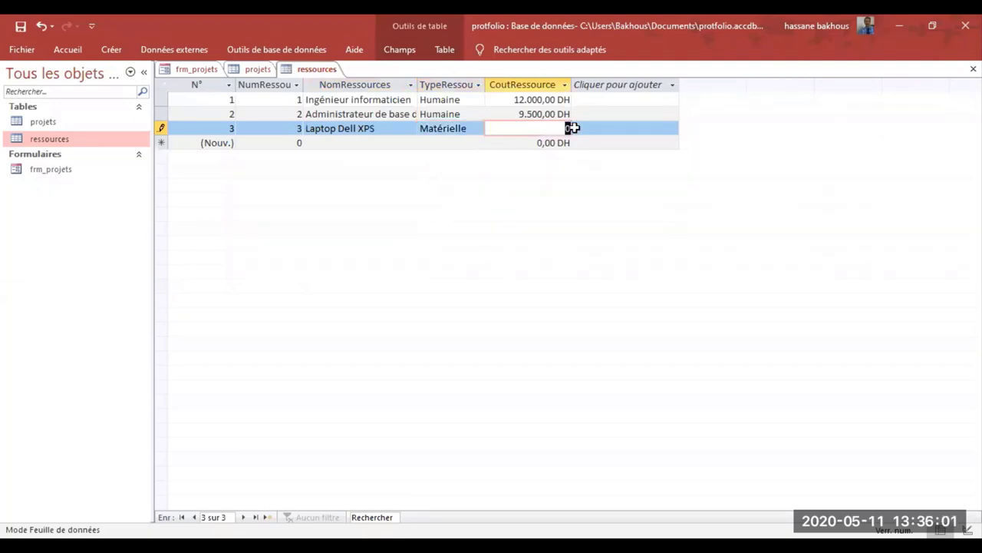
{"action": "type", "text": "13.000"}
{"action": "left_click", "coordinate": [348, 142]}
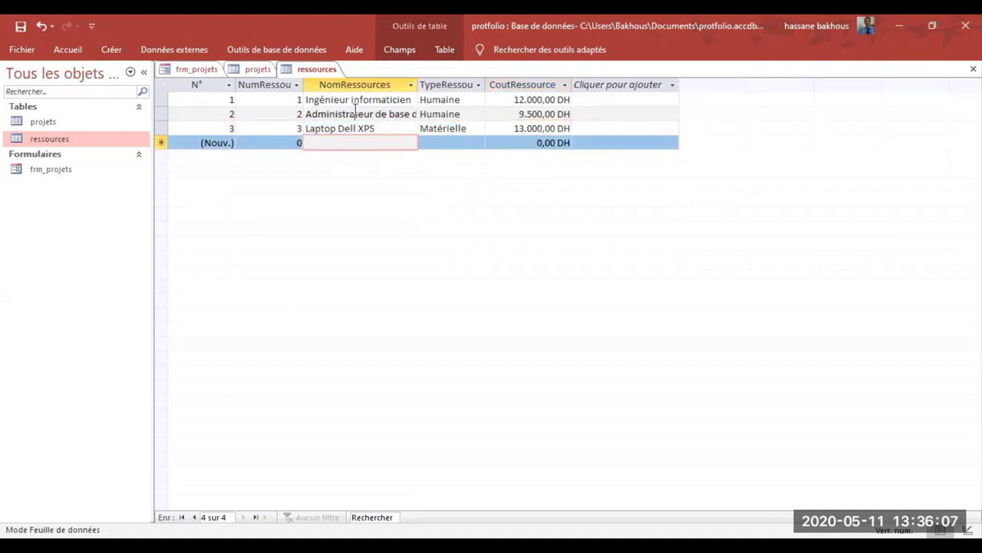
Review the entered resource records and look at the fields of the projets table
{"action": "left_click", "coordinate": [326, 112]}
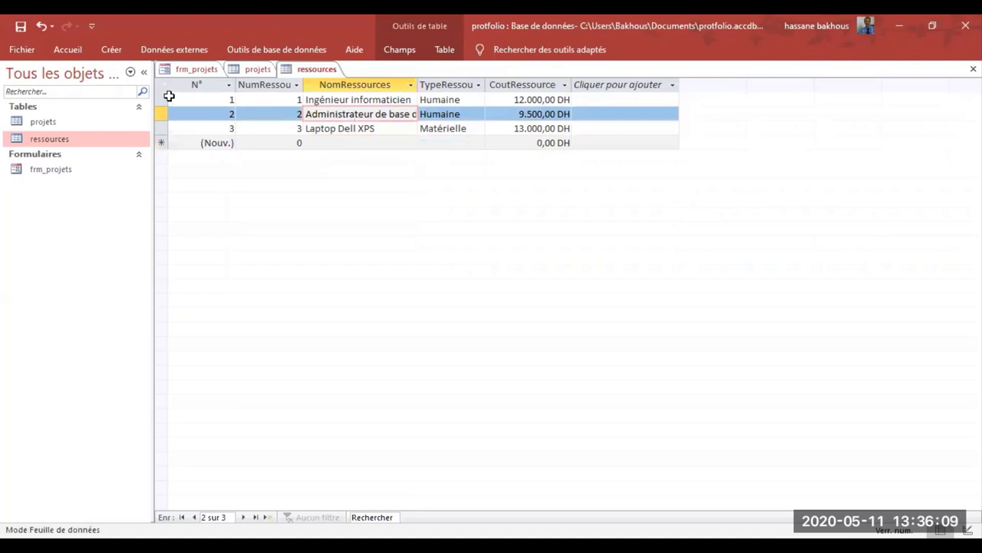
{"action": "left_click_drag", "start_coordinate": [165, 99], "coordinate": [164, 128]}
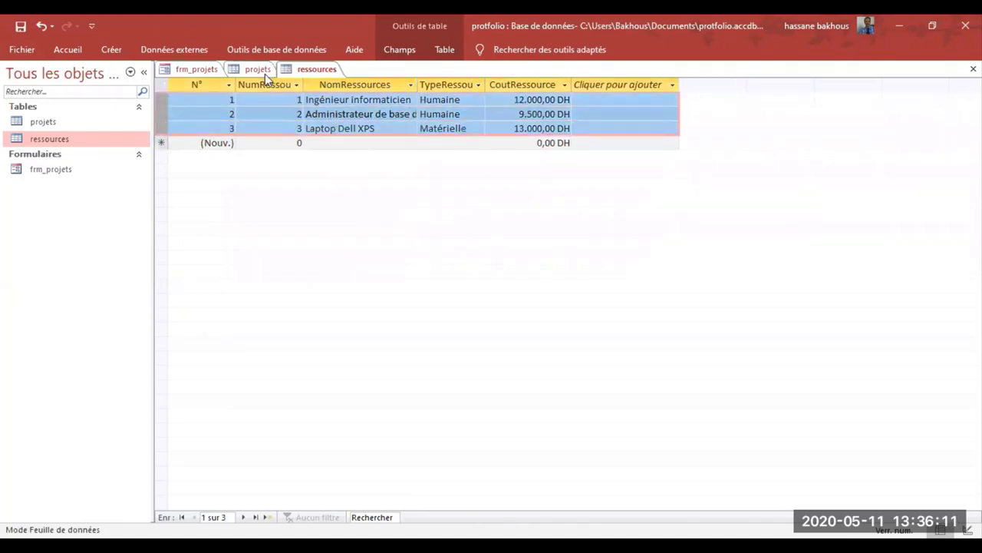
{"action": "double_click", "coordinate": [89, 122]}
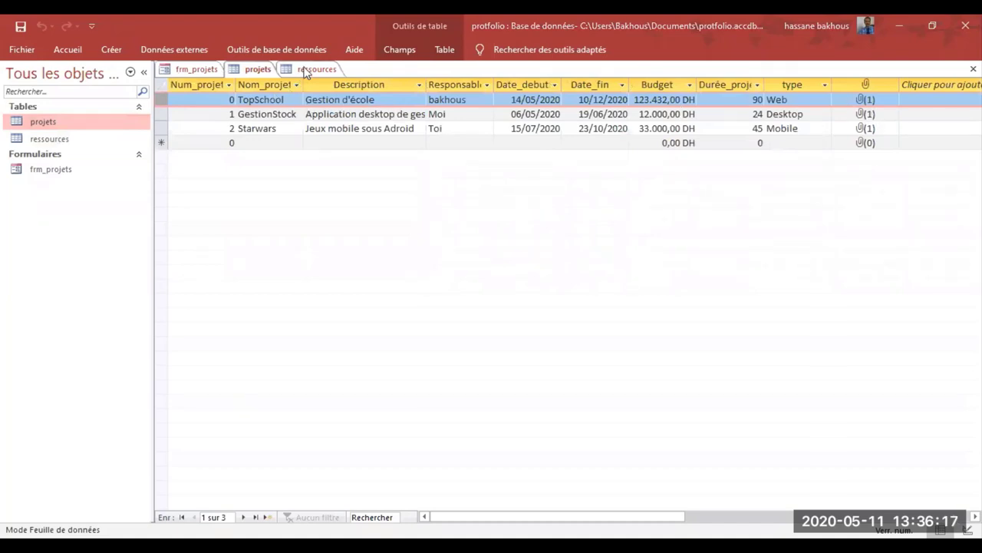
Add an attachment (Pièce jointe) field after CoutRessource in the ressources table
{"action": "key", "text": "ctrl+F6"}
{"action": "left_click", "coordinate": [597, 101]}
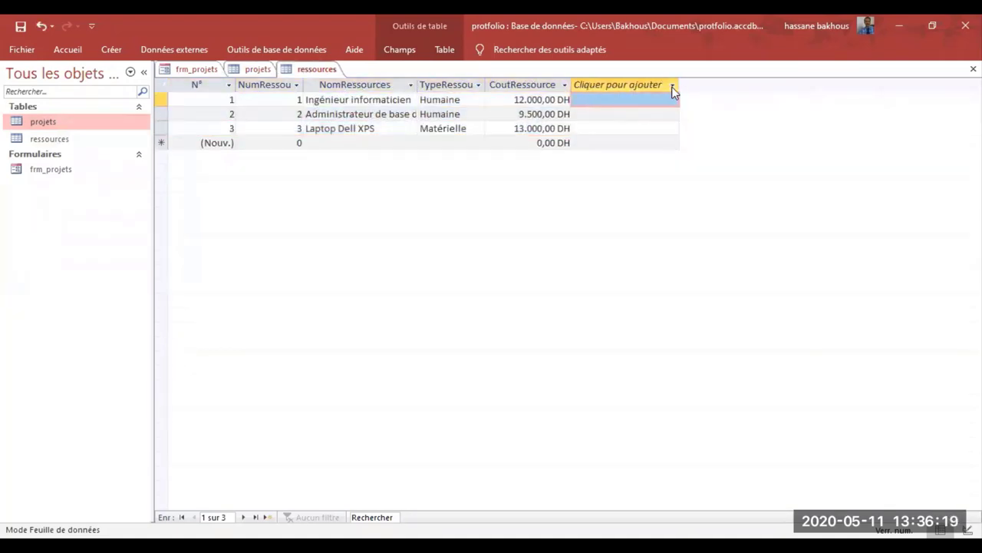
{"action": "key", "text": "F2"}
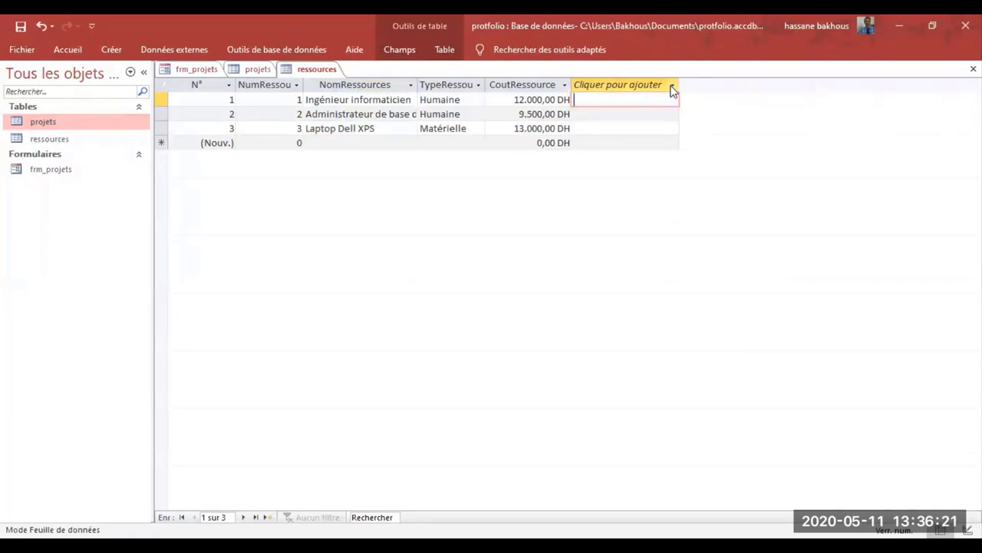
{"action": "left_click", "coordinate": [671, 86]}
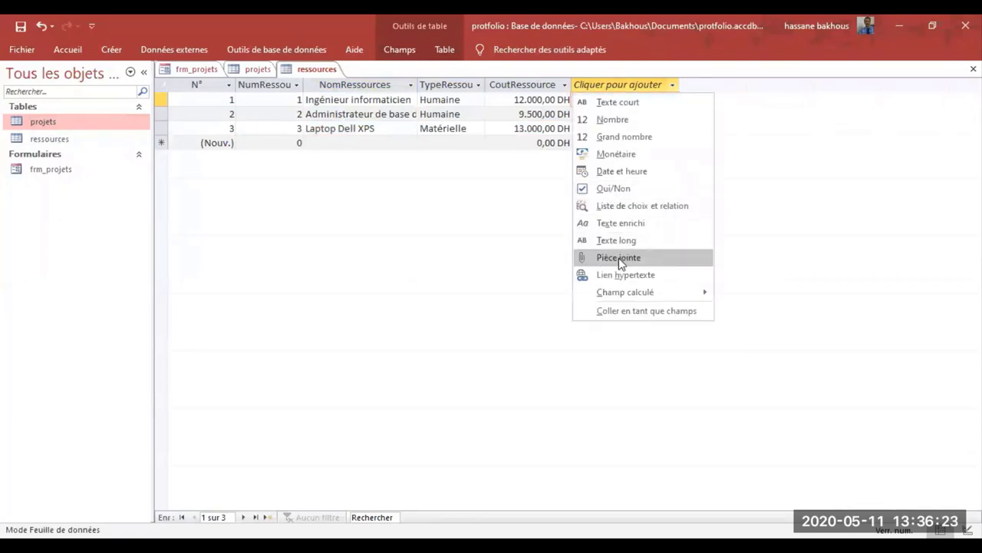
{"action": "left_click", "coordinate": [622, 260]}
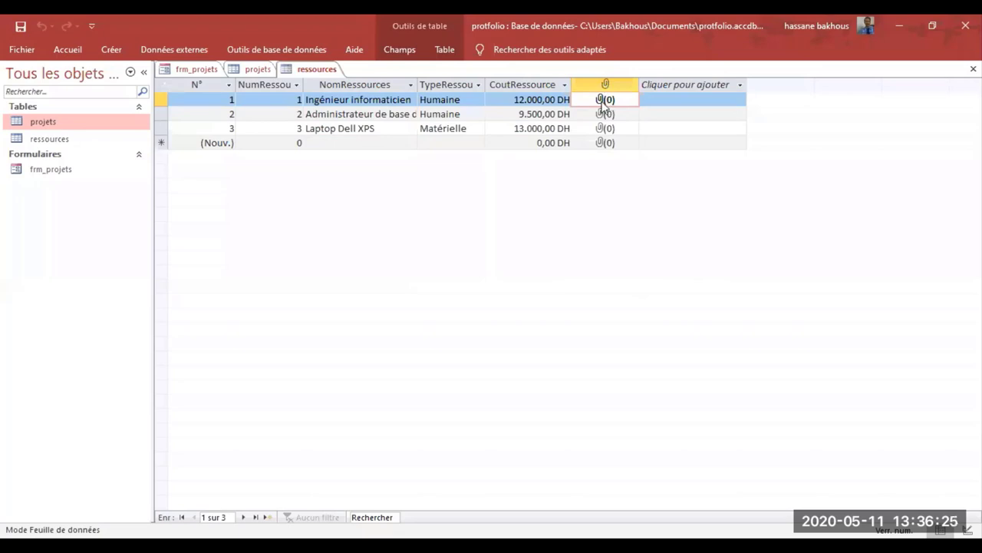
{"action": "left_click", "coordinate": [583, 117]}
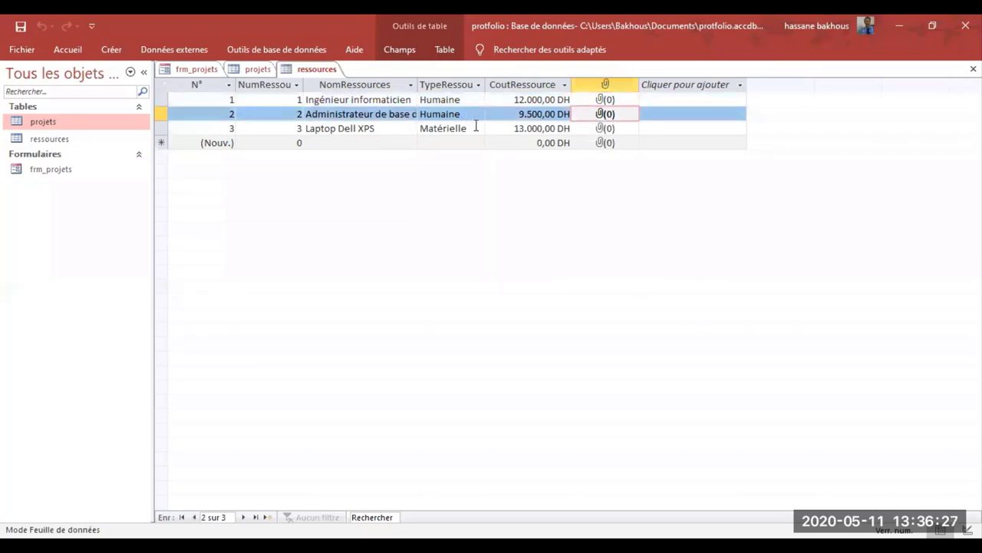
{"action": "left_click", "coordinate": [558, 129]}
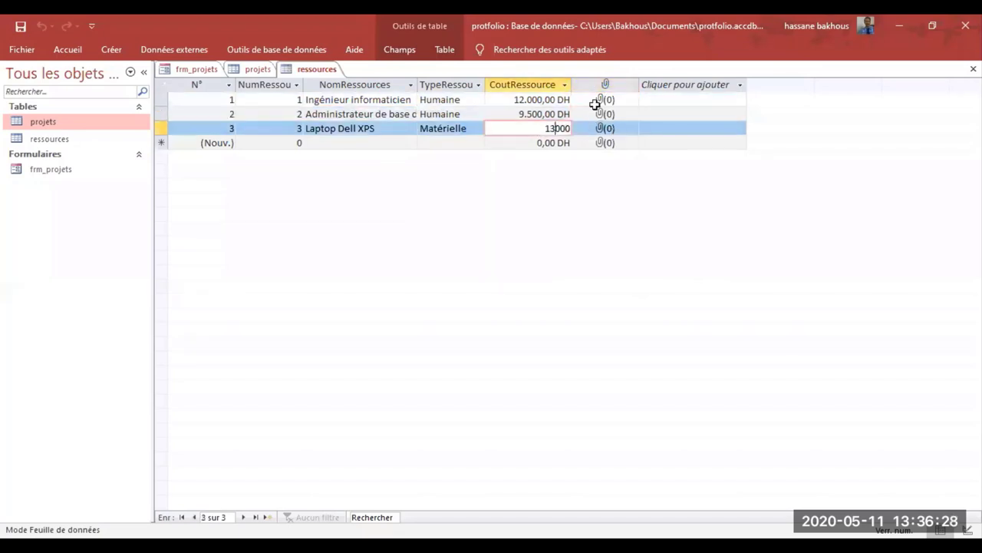
Enter resource number 4 named Infographiste as a new record in the ressources table
{"action": "left_click", "coordinate": [323, 145]}
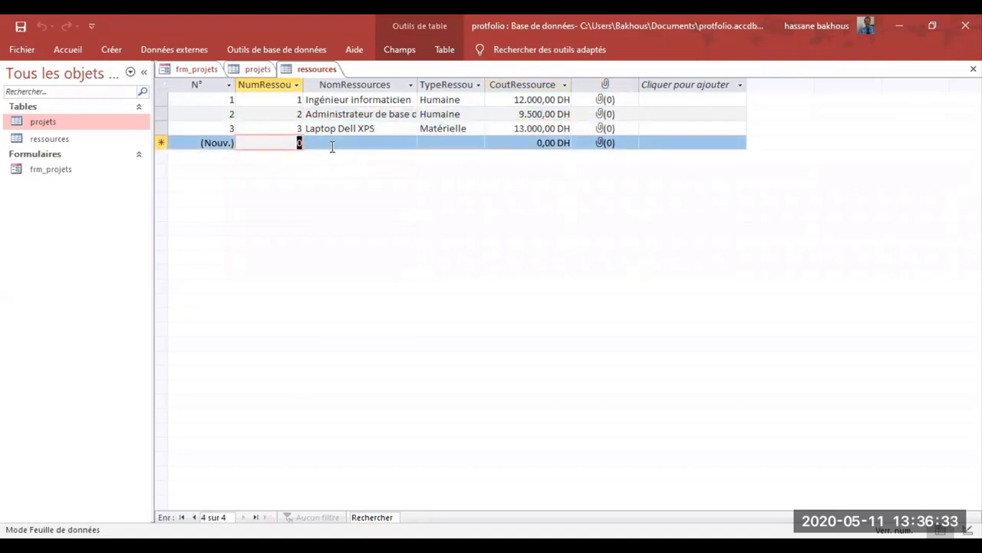
{"action": "type", "text": "4"}
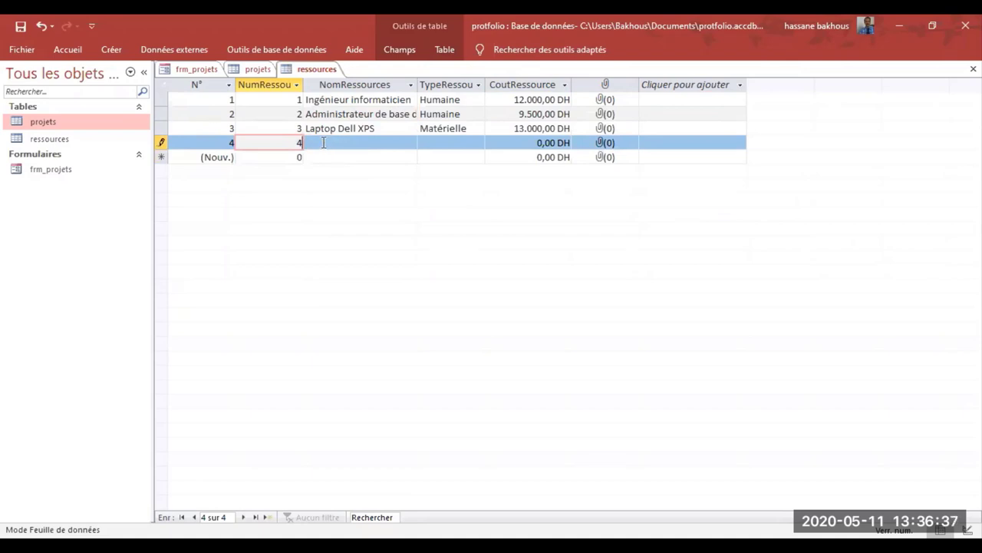
{"action": "left_click", "coordinate": [323, 143]}
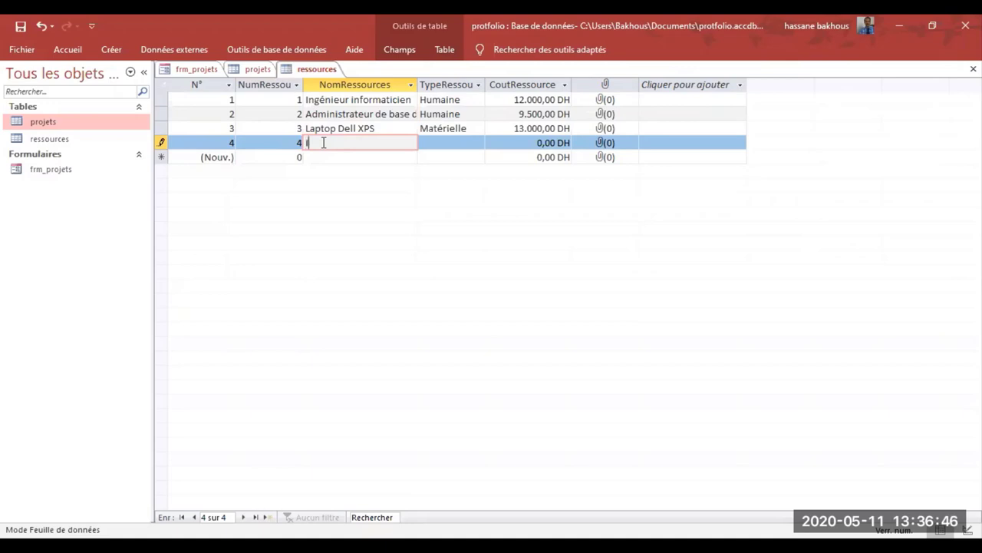
{"action": "type", "text": "nfographiste"}
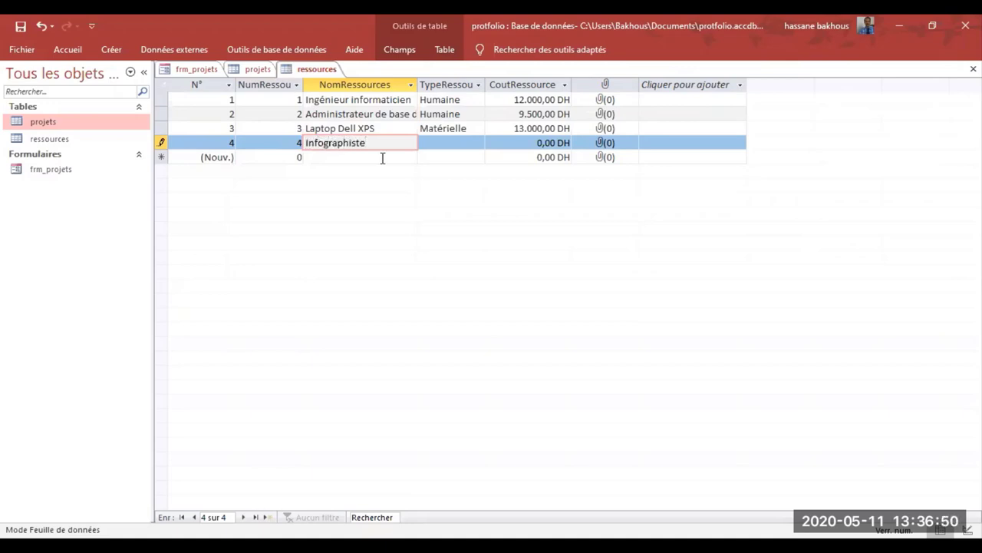
Set the Infographiste resource's type to Humaine and its cost to 10000
{"action": "left_click", "coordinate": [441, 143]}
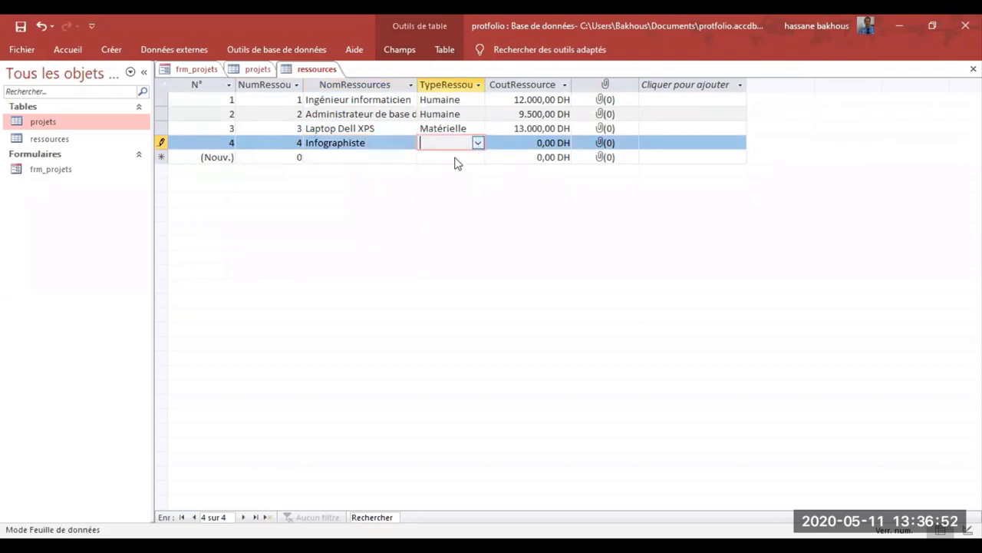
{"action": "type", "text": "Humaine"}
{"action": "left_click", "coordinate": [571, 142]}
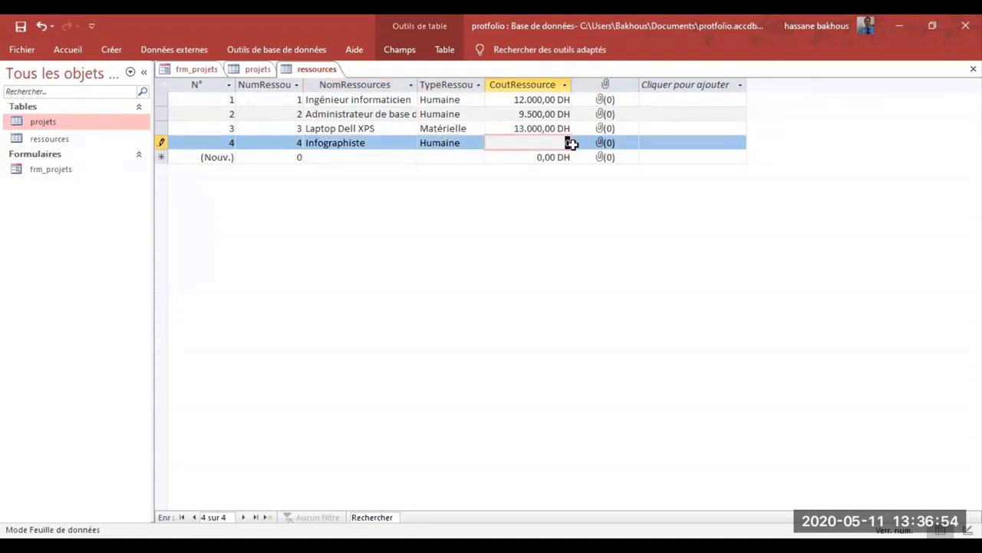
{"action": "type", "text": "10000"}
{"action": "left_click", "coordinate": [294, 156]}
{"action": "left_click", "coordinate": [378, 130]}
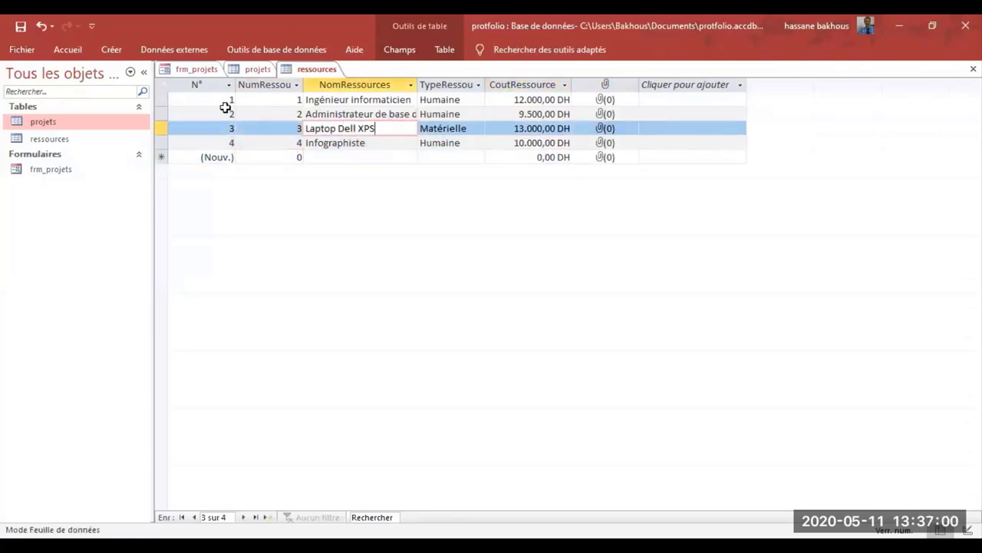
{"action": "left_click", "coordinate": [66, 123]}
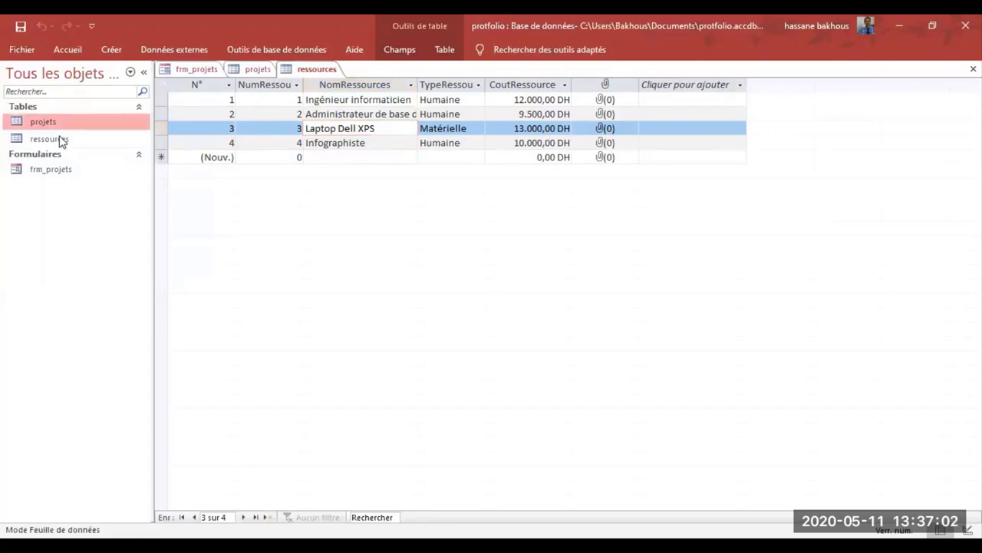
{"action": "left_click", "coordinate": [61, 140]}
{"action": "left_click", "coordinate": [56, 124]}
{"action": "left_click", "coordinate": [56, 139]}
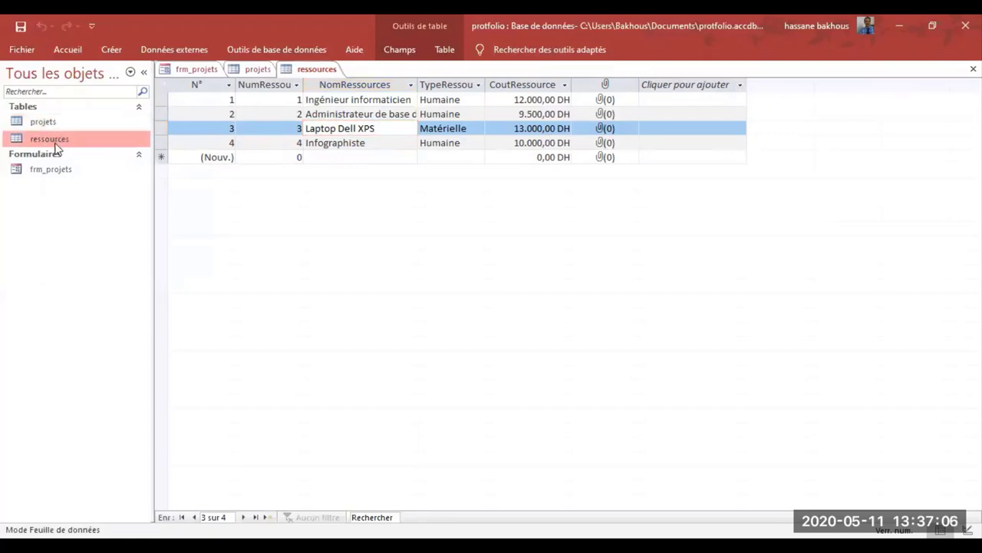
{"action": "left_click", "coordinate": [57, 122]}
{"action": "left_click", "coordinate": [57, 138]}
{"action": "left_click", "coordinate": [44, 124]}
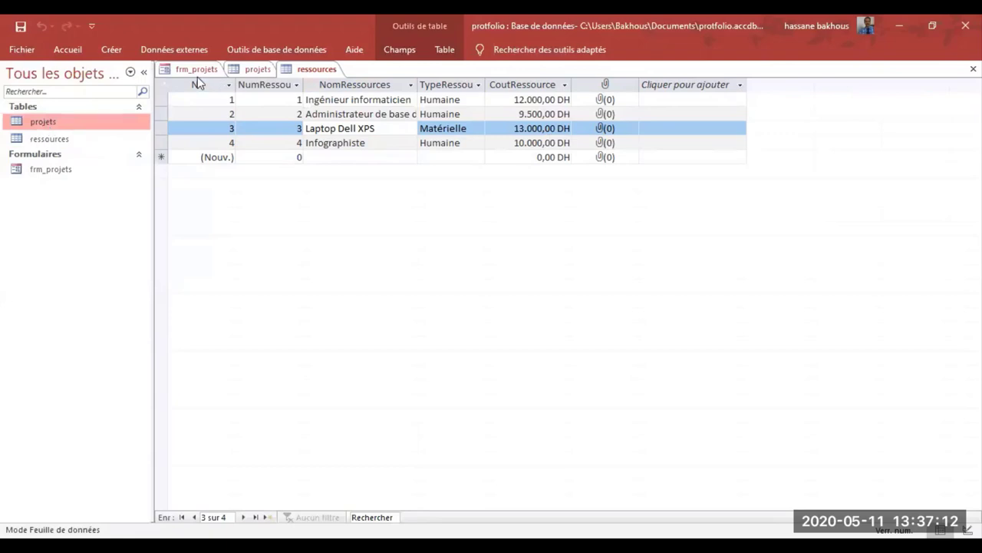
Create a new blank table in the protfolio database
{"action": "left_click", "coordinate": [115, 54]}
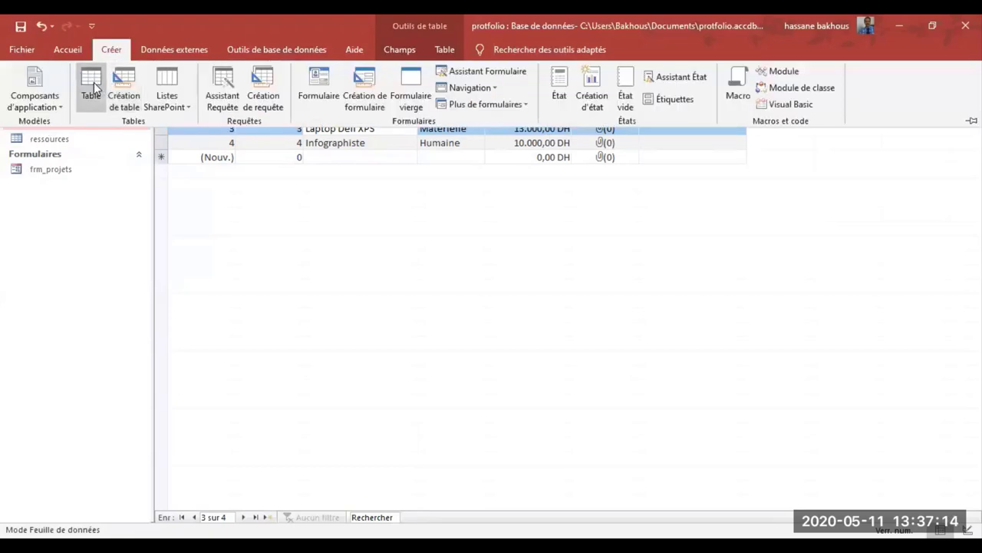
{"action": "left_click", "coordinate": [92, 85]}
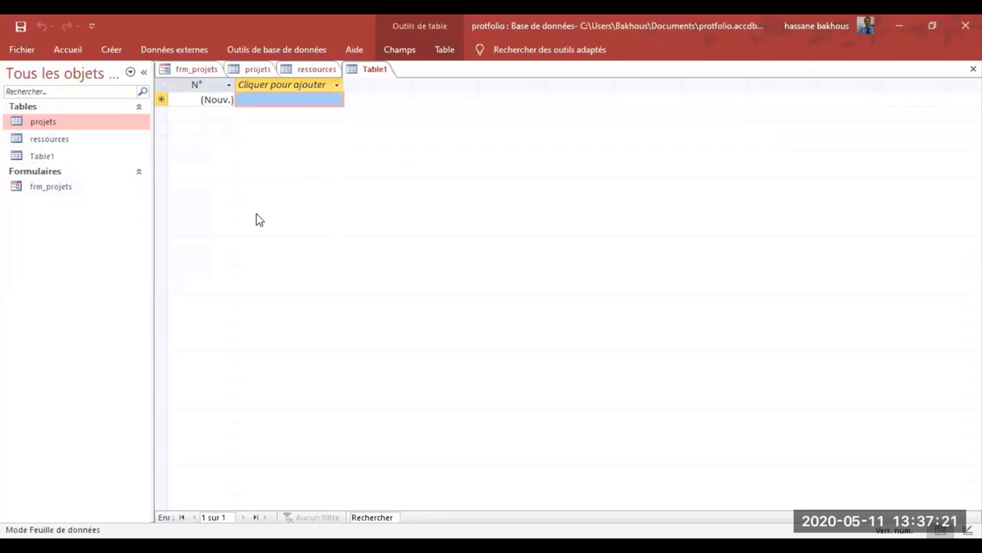
Add a number (Nombre) field named NumTâche to the new table
{"action": "left_click", "coordinate": [336, 90]}
{"action": "left_click", "coordinate": [337, 86]}
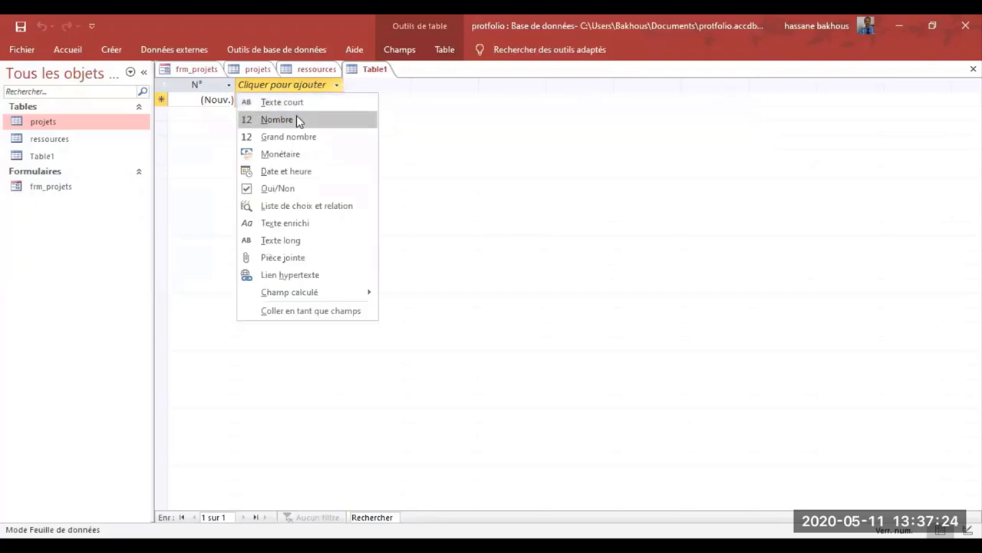
{"action": "left_click", "coordinate": [296, 119]}
{"action": "type", "text": "Num"}
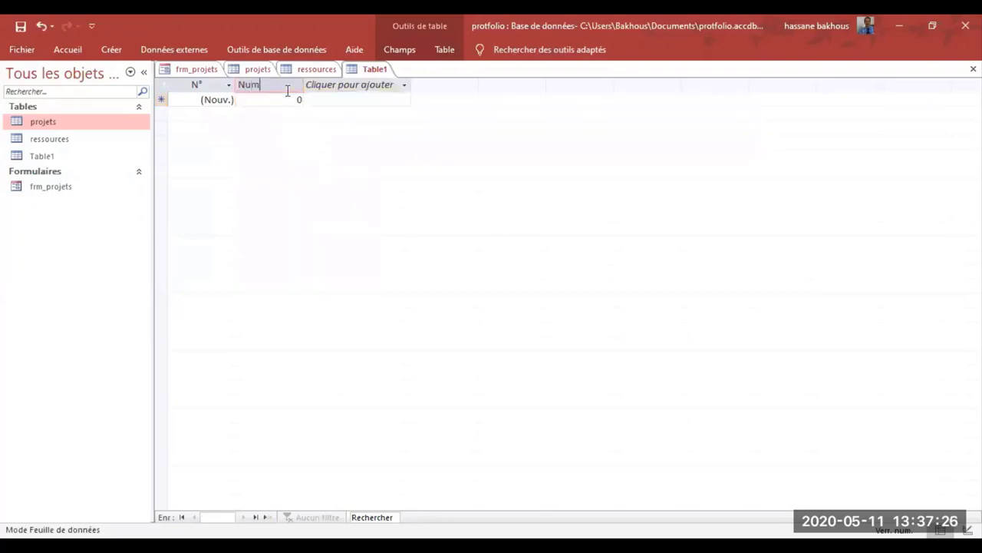
{"action": "type", "text": "Tacha"}
{"action": "key", "text": "BackSpace"}
{"action": "type", "text": "âche"}
{"action": "key", "text": "Return"}
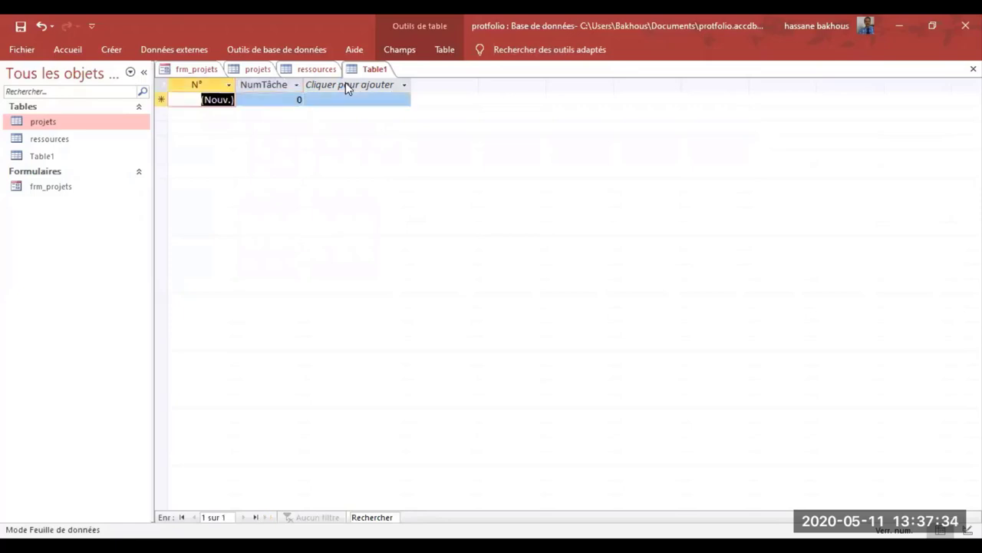
Add a short text (Texte court) field named NomTache after NumTâche
{"action": "key", "text": "Tab"}
{"action": "key", "text": "Tab"}
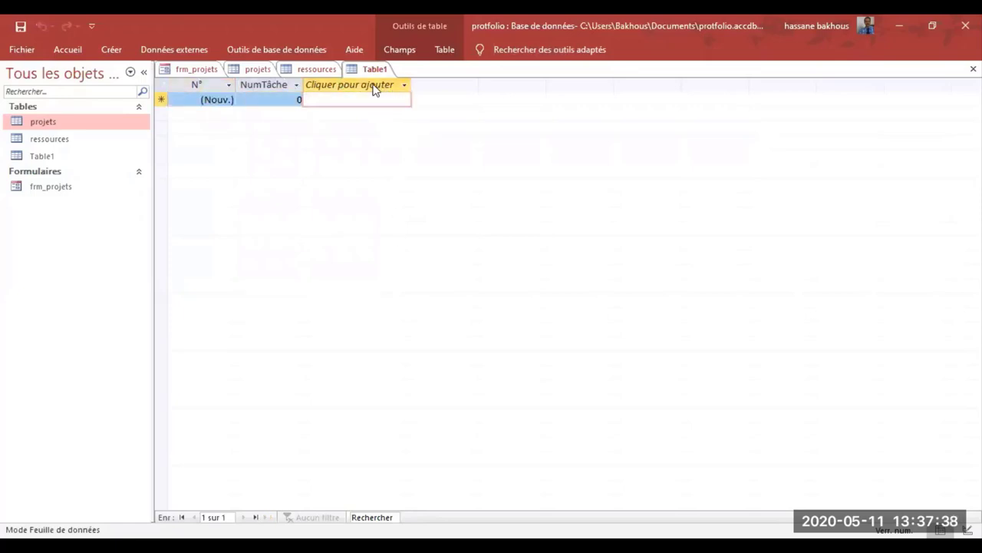
{"action": "left_click", "coordinate": [375, 87]}
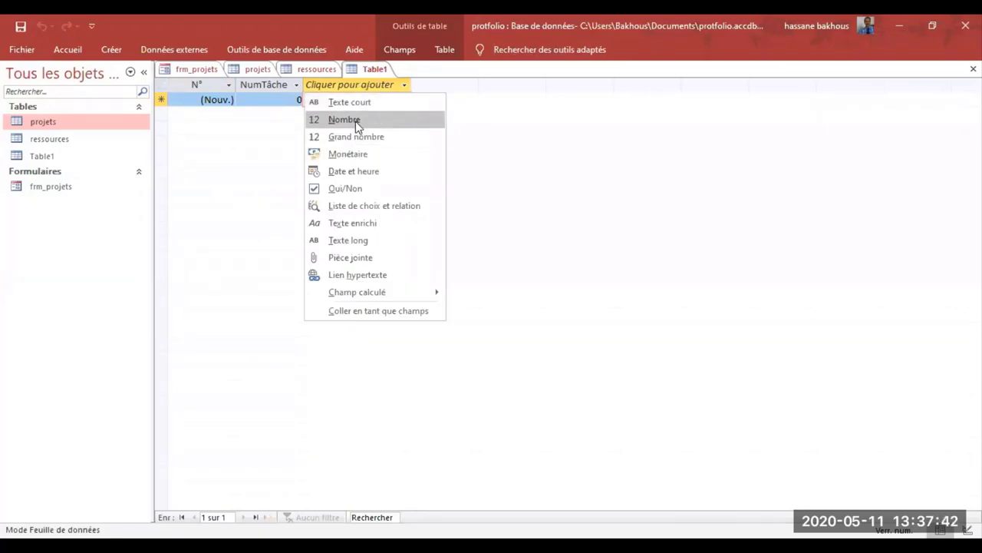
{"action": "left_click", "coordinate": [406, 85]}
{"action": "left_click", "coordinate": [406, 85]}
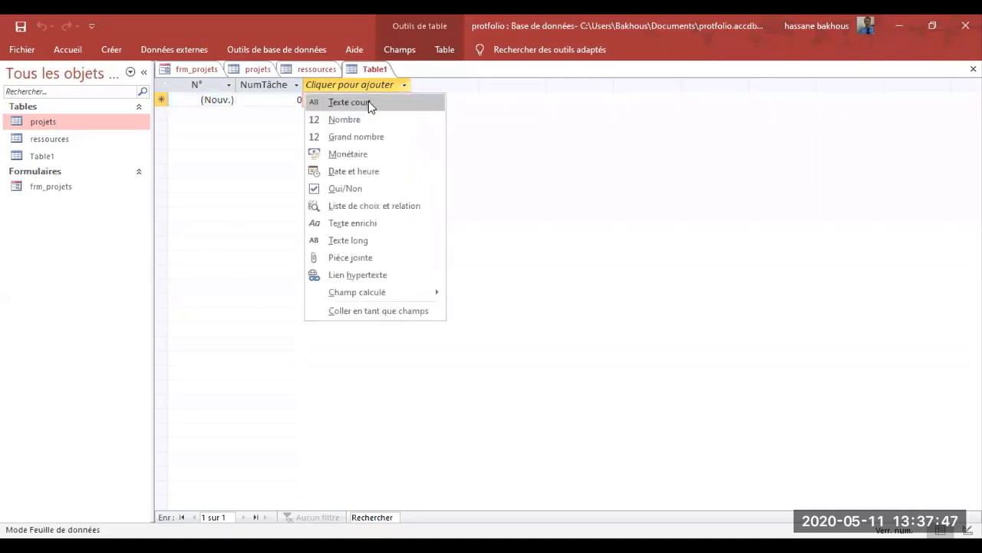
{"action": "left_click", "coordinate": [369, 105]}
{"action": "type", "text": "Nom"}
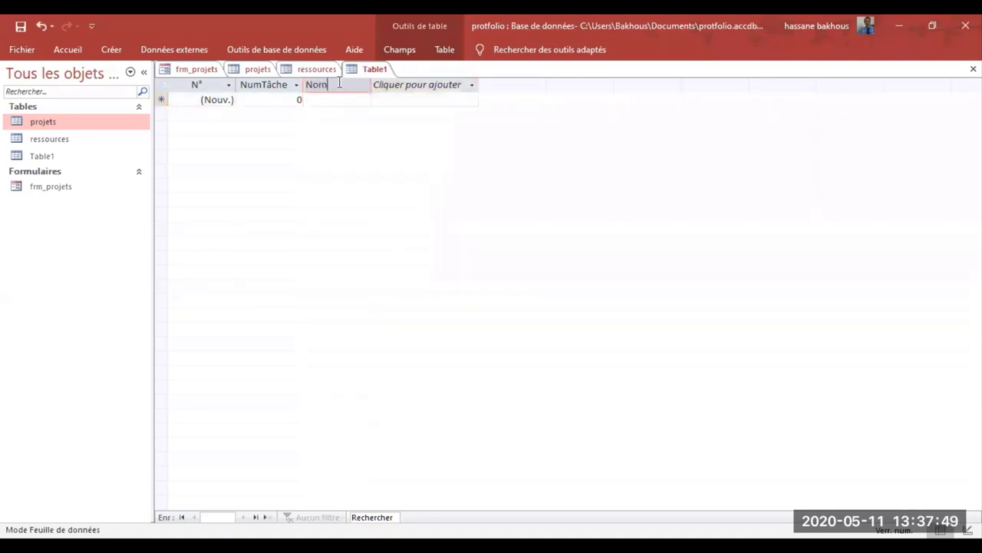
{"action": "type", "text": "Tache"}
{"action": "key", "text": "Return"}
Add a number (Nombre) field named Durée after NomTache
{"action": "left_click", "coordinate": [391, 92]}
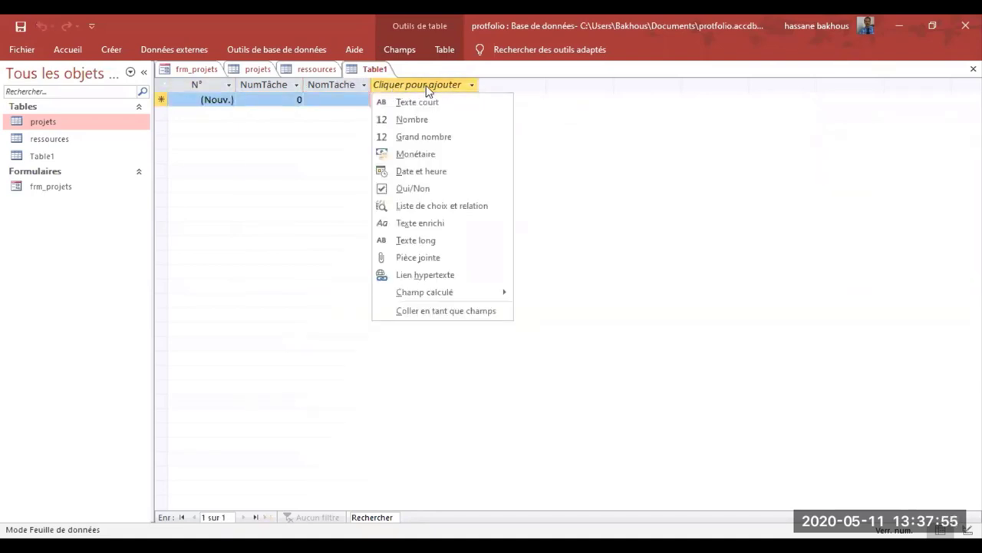
{"action": "left_click", "coordinate": [415, 120]}
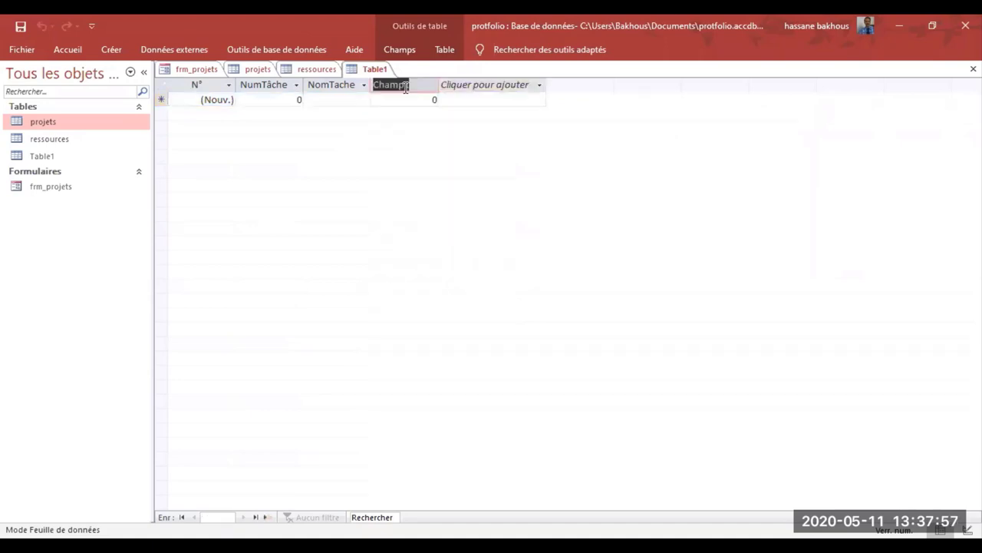
{"action": "type", "text": "Durée"}
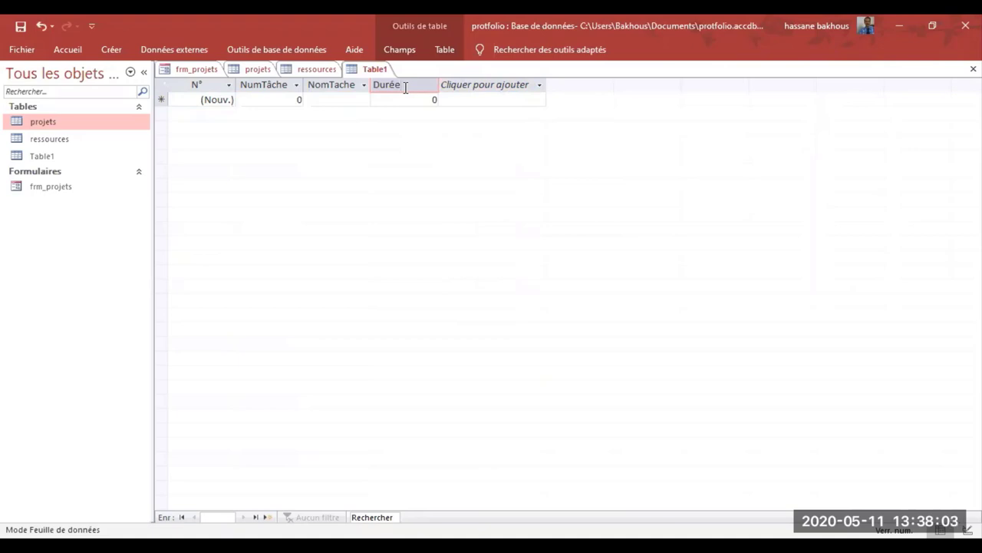
Add two date and time (Date et heure) fields named Date Début and DateFin after Durée
{"action": "left_click", "coordinate": [481, 89]}
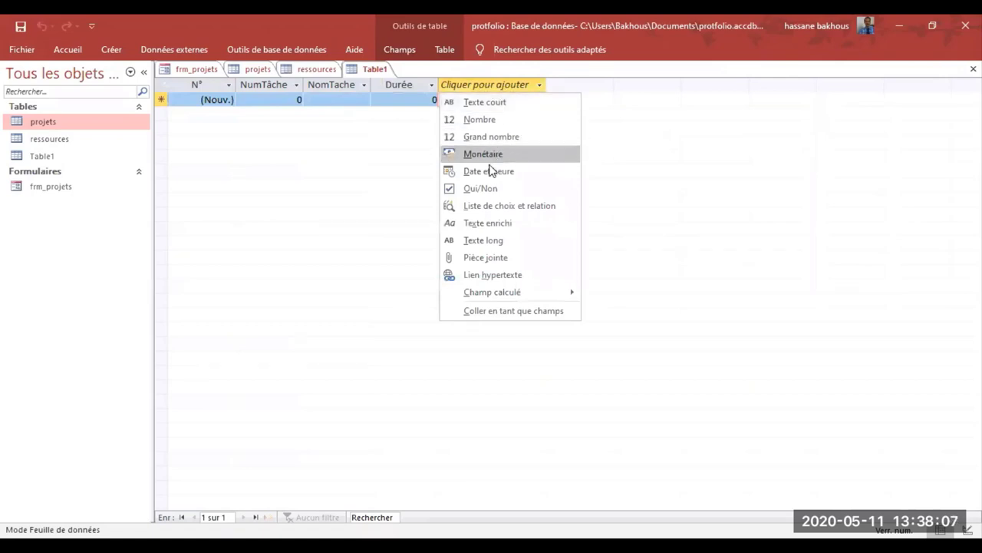
{"action": "left_click", "coordinate": [490, 171]}
{"action": "type", "text": "Da"}
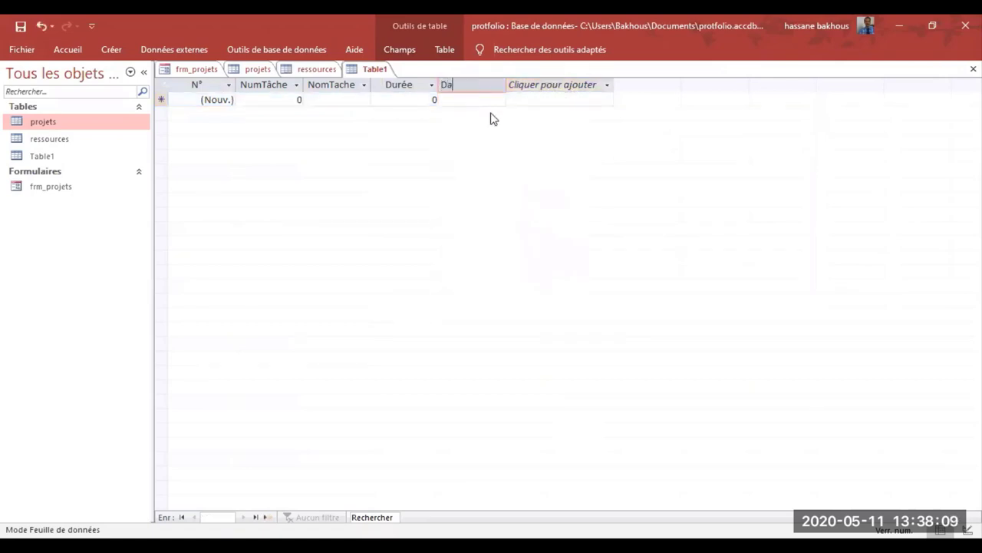
{"action": "type", "text": "te Début"}
{"action": "left_click", "coordinate": [554, 86]}
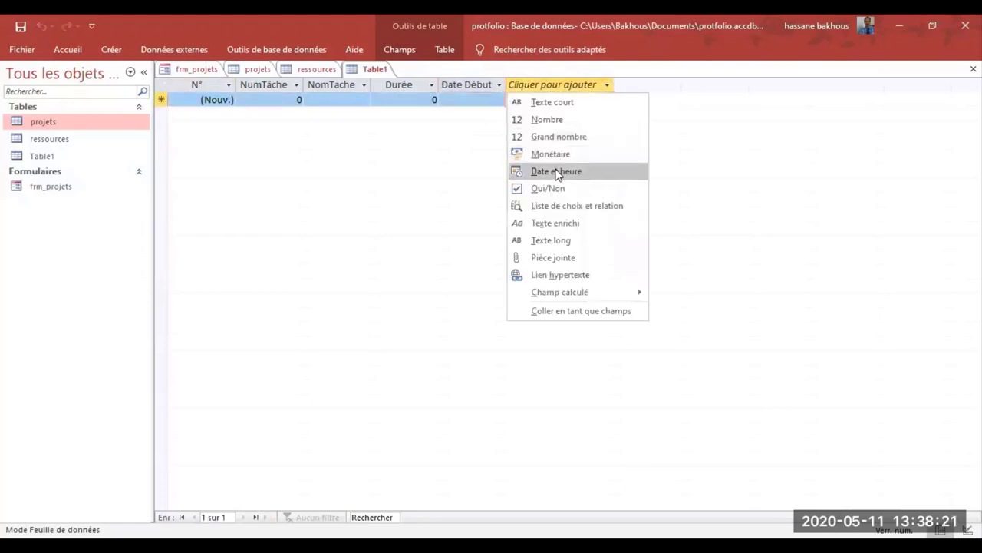
{"action": "left_click", "coordinate": [557, 172]}
{"action": "type", "text": "DateFin"}
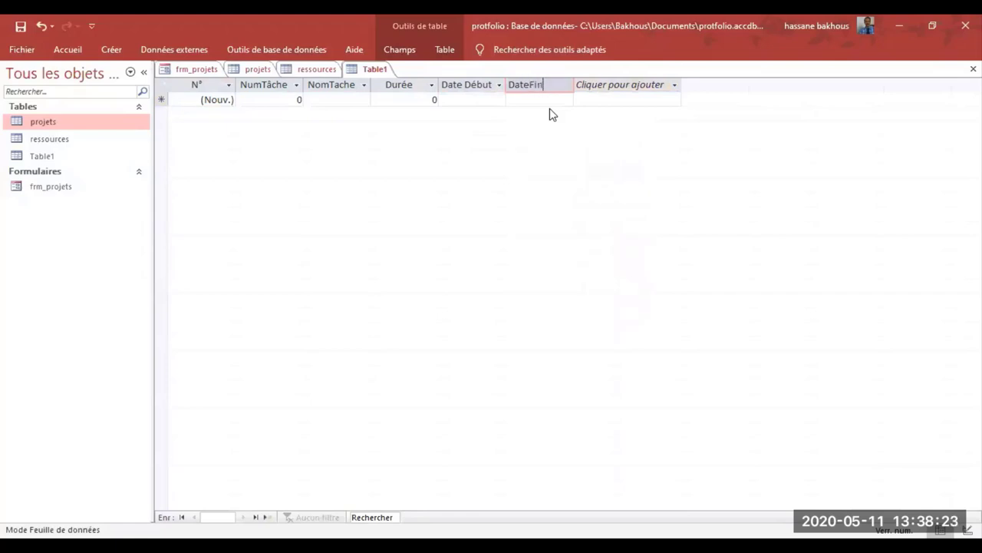
{"action": "key", "text": "Return"}
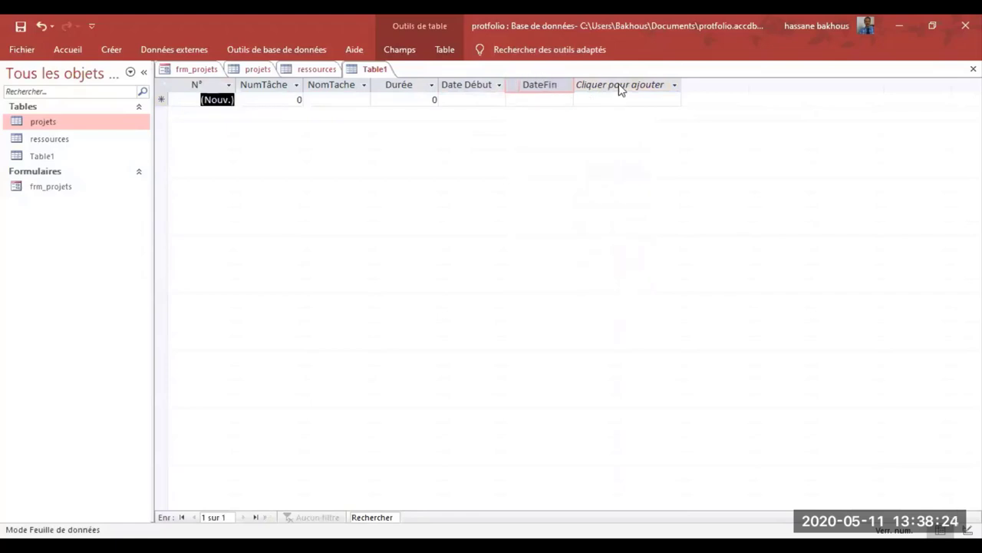
Add a currency (Monétaire) field named CoutTache after DateFin
{"action": "left_click", "coordinate": [665, 91]}
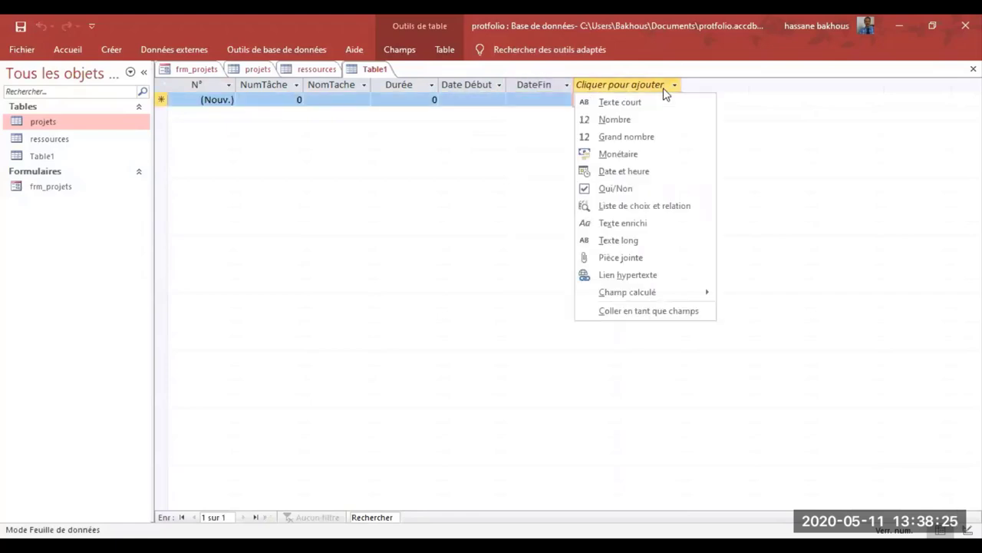
{"action": "left_click", "coordinate": [625, 153]}
{"action": "type", "text": "CoutTache"}
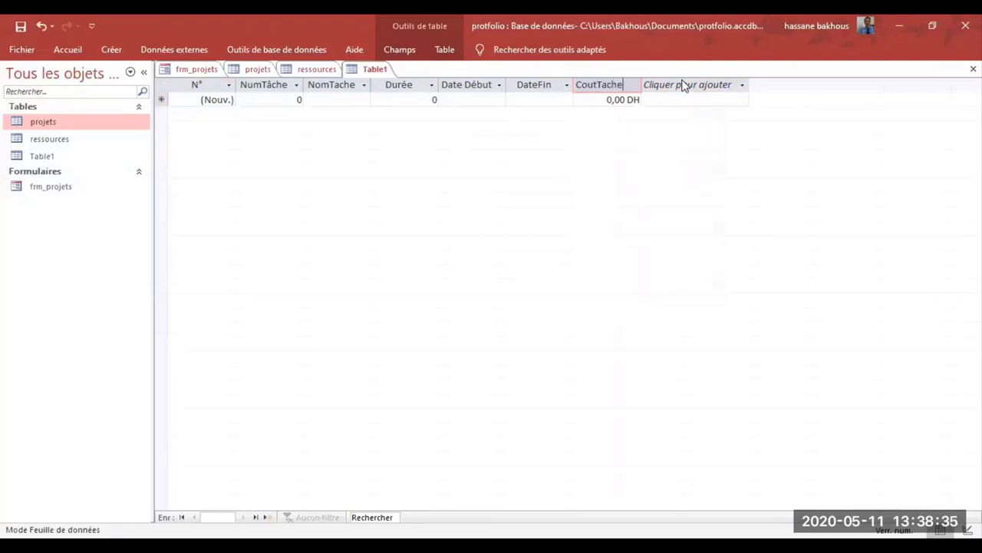
Start a lookup (Liste de choix et relation) field after CoutTache that draws Num_projet and Nom_projet from the projets table
{"action": "left_click", "coordinate": [724, 87]}
{"action": "left_click", "coordinate": [727, 87]}
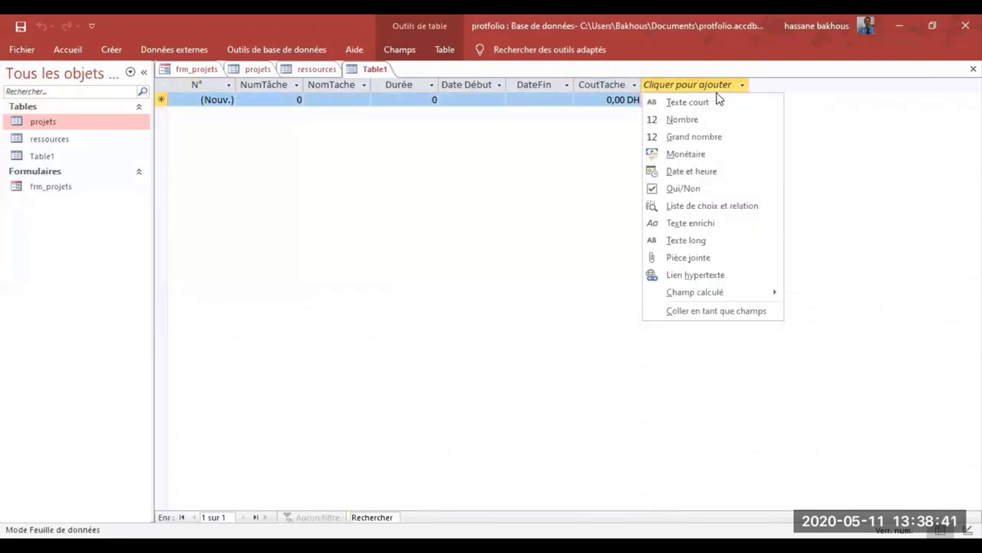
{"action": "left_click", "coordinate": [747, 212]}
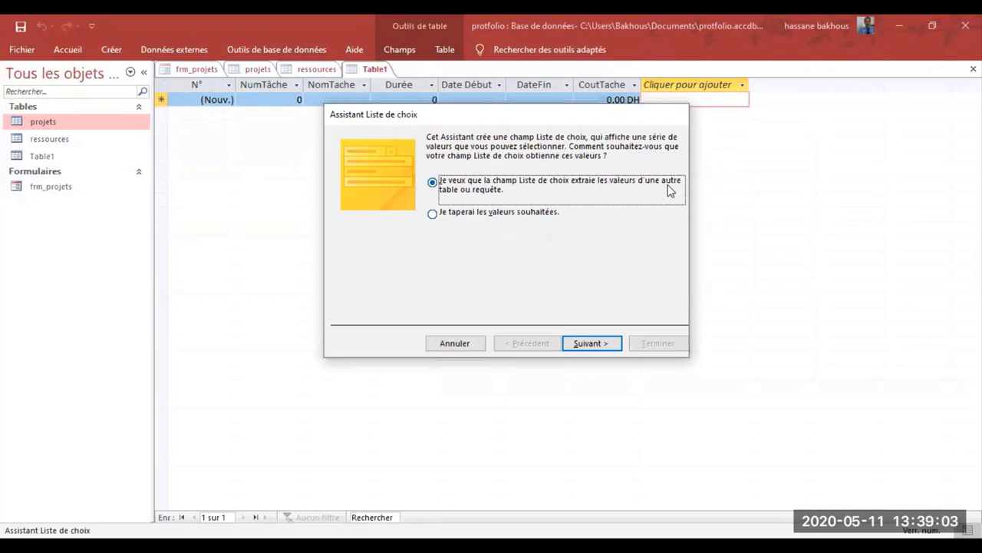
{"action": "left_click", "coordinate": [588, 343]}
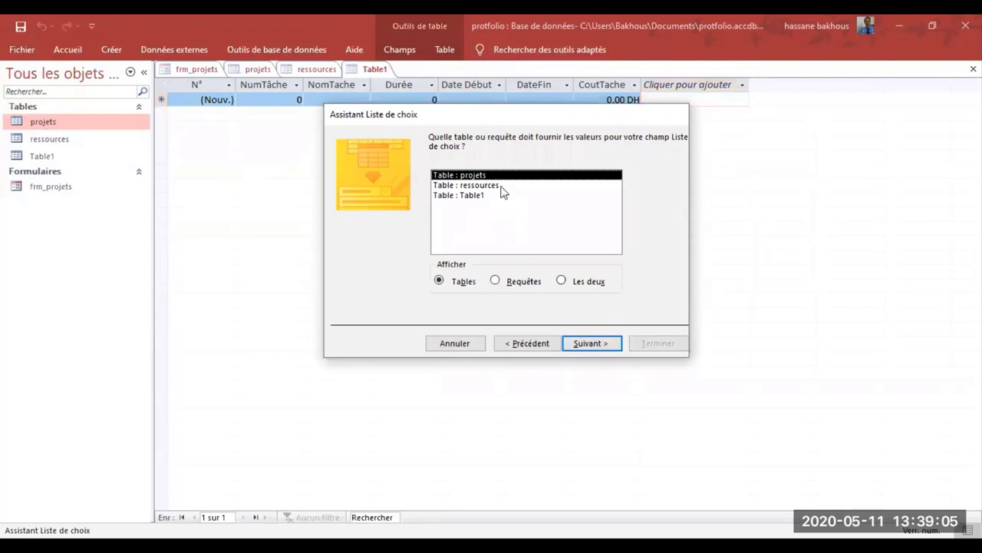
{"action": "left_click", "coordinate": [597, 346]}
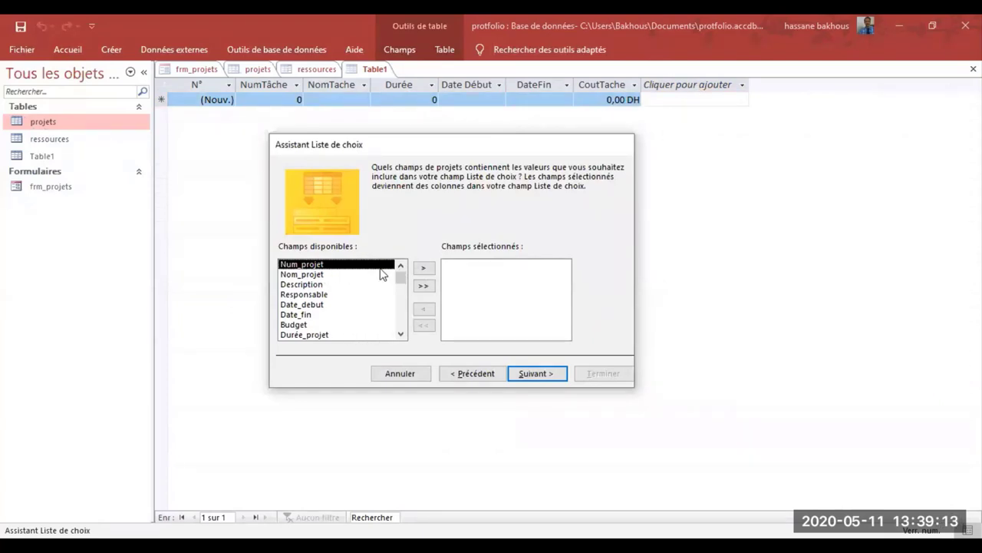
{"action": "left_click", "coordinate": [424, 268]}
{"action": "left_click", "coordinate": [423, 268]}
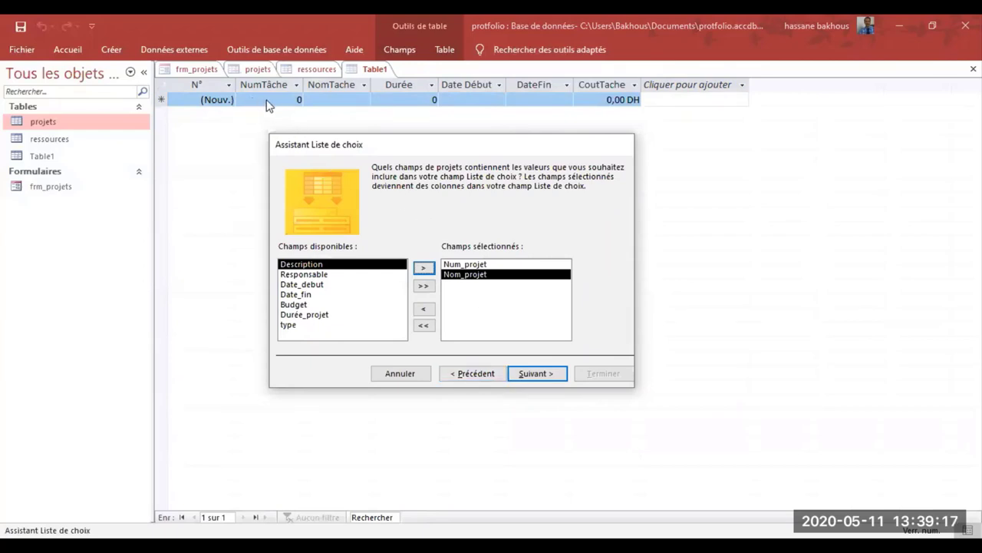
Finish the lookup wizard with no sort order and the key column hidden, and save the table as Taches
{"action": "left_click", "coordinate": [538, 374]}
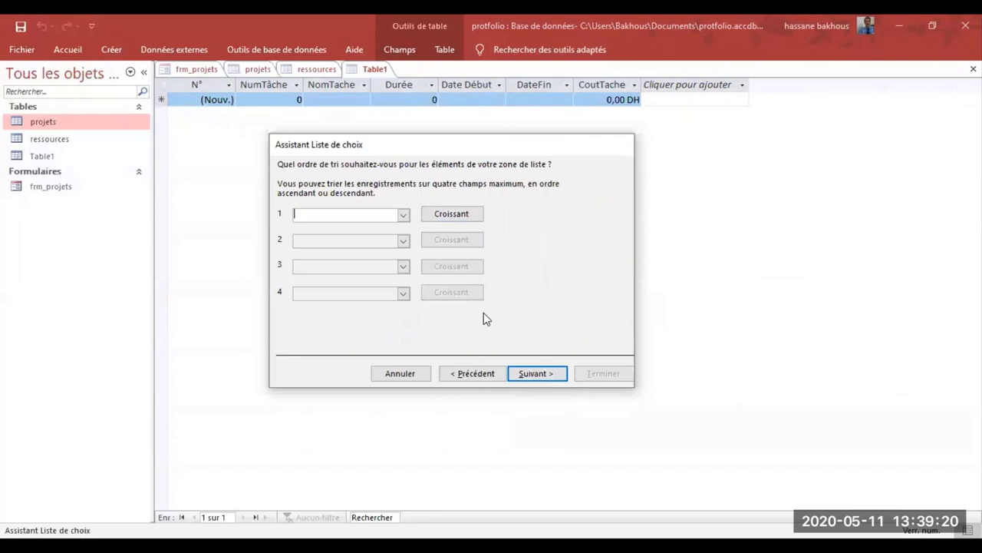
{"action": "left_click", "coordinate": [538, 374]}
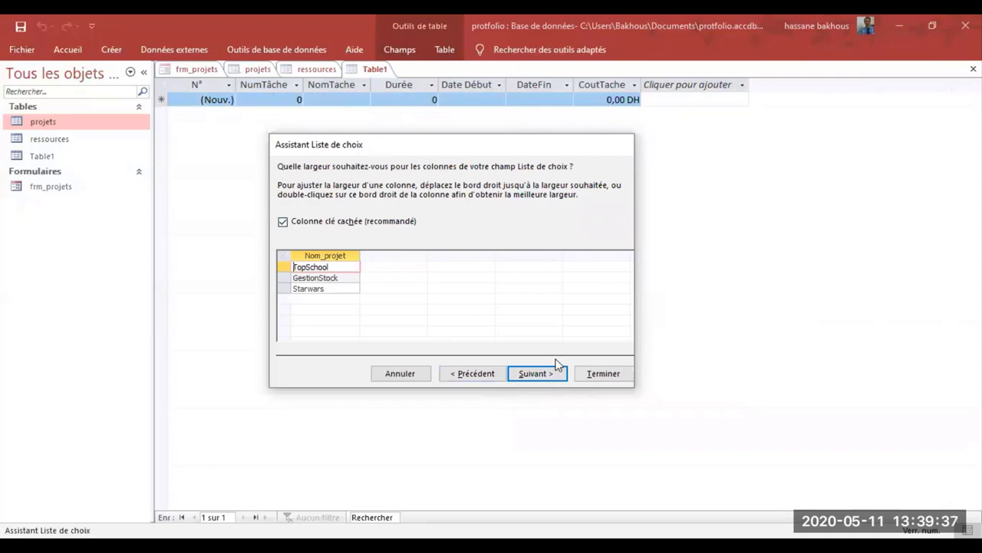
{"action": "left_click", "coordinate": [536, 374]}
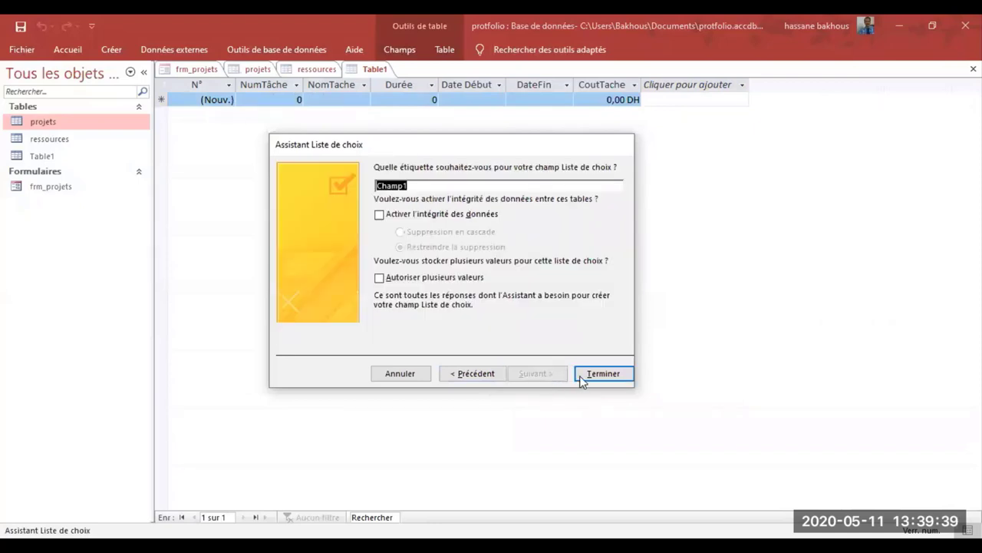
{"action": "left_click", "coordinate": [604, 375]}
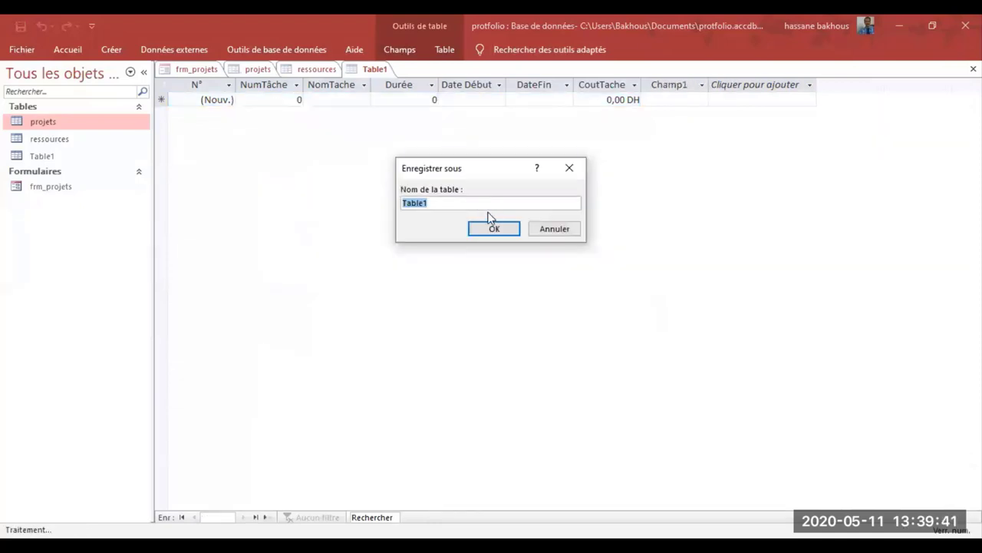
{"action": "type", "text": "Taches"}
{"action": "key", "text": "Return"}
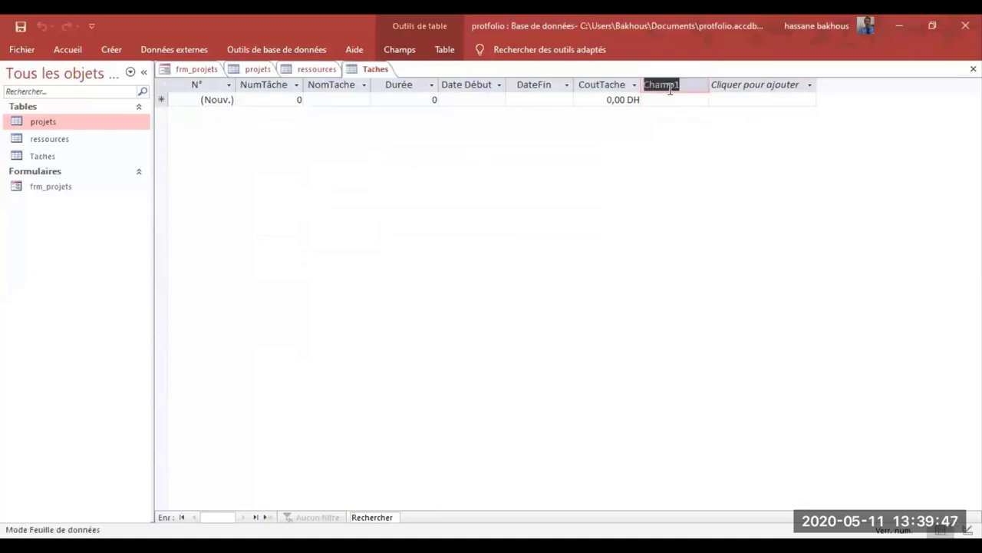
Rename the lookup field as Projet and check the list of projects it offers
{"action": "type", "text": "Projet"}
{"action": "key", "text": "Return"}
{"action": "left_click", "coordinate": [695, 100]}
{"action": "left_click", "coordinate": [701, 101]}
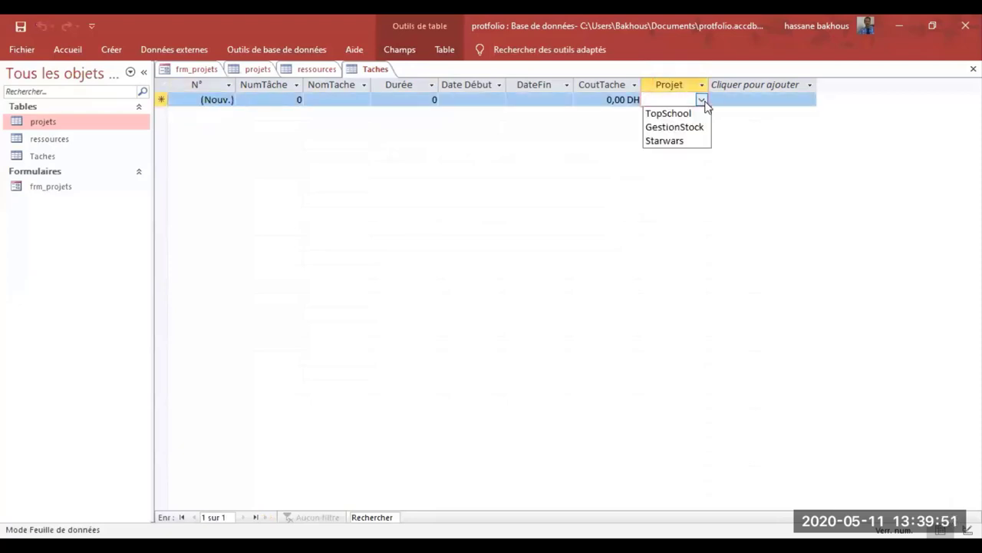
{"action": "left_click", "coordinate": [703, 100]}
{"action": "left_click", "coordinate": [276, 100]}
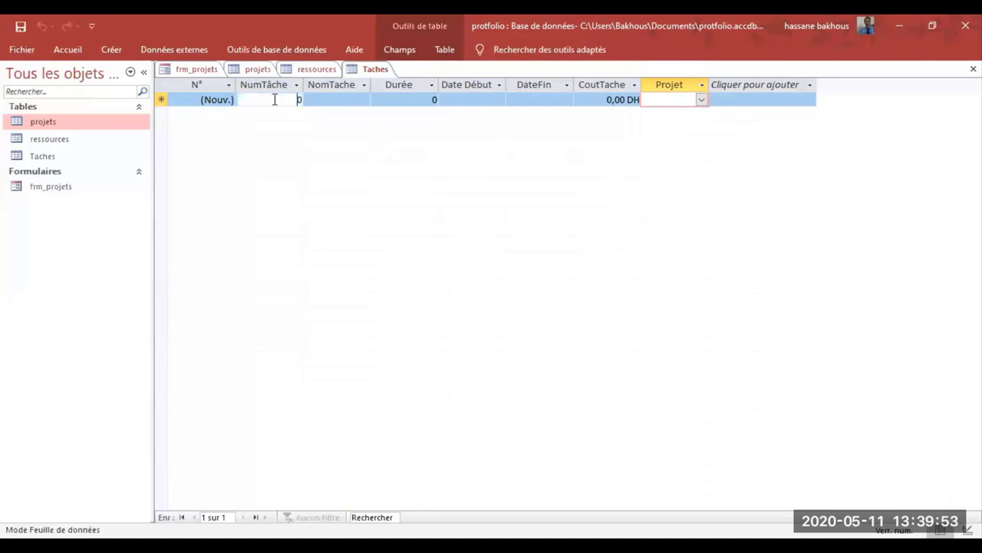
{"action": "left_click_drag", "start_coordinate": [295, 101], "coordinate": [311, 101]}
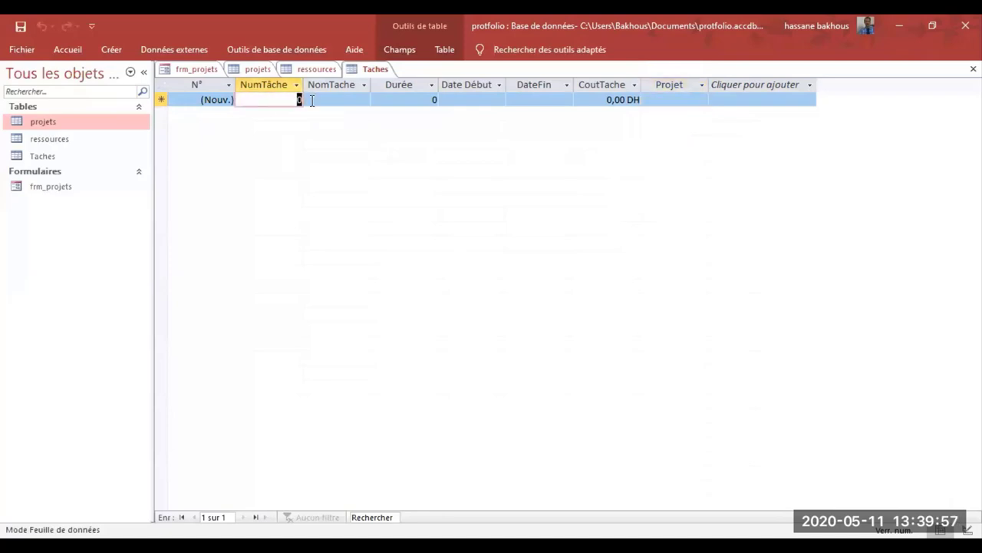
{"action": "type", "text": "Programmat"}
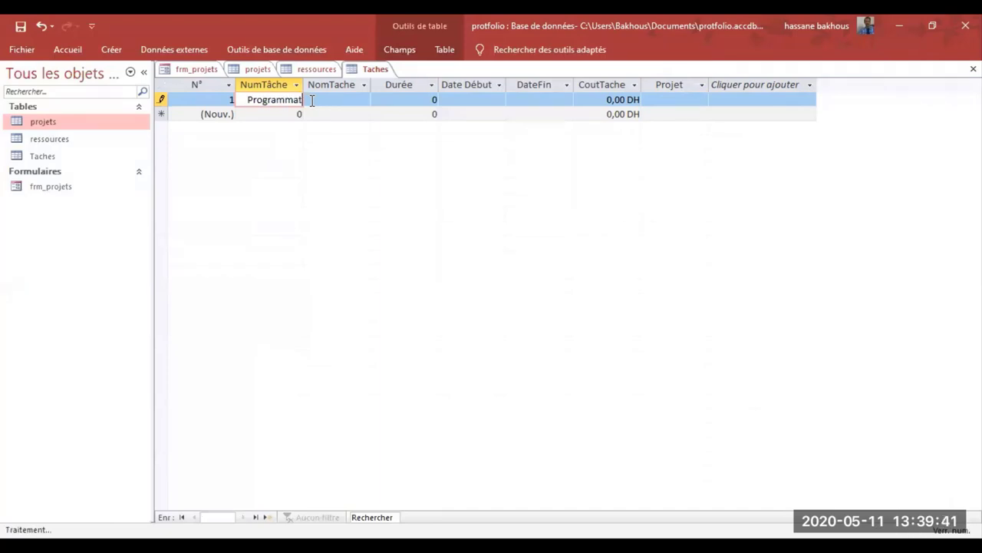
{"action": "type", "text": "ion"}
{"action": "left_click", "coordinate": [340, 93]}
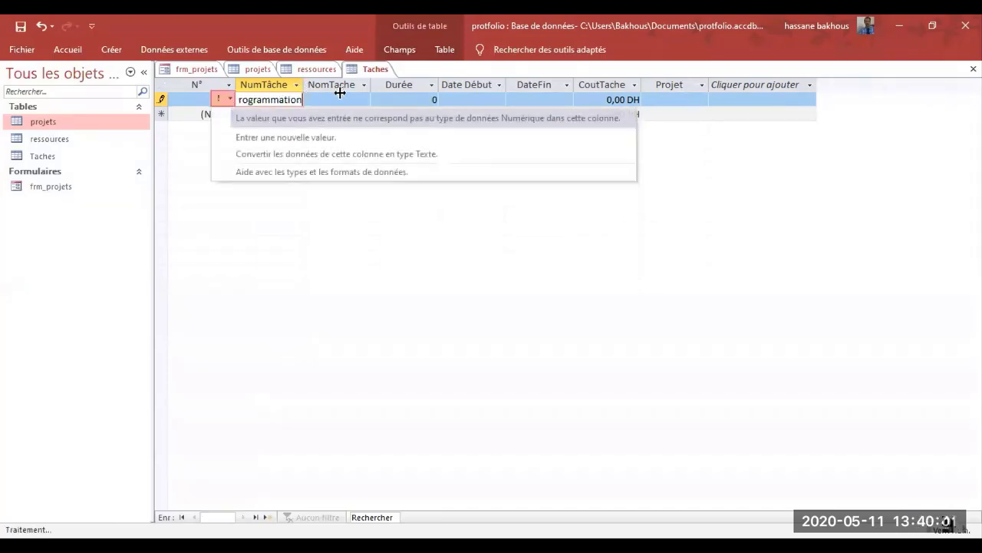
{"action": "left_click", "coordinate": [314, 97]}
{"action": "double_click", "coordinate": [262, 101]}
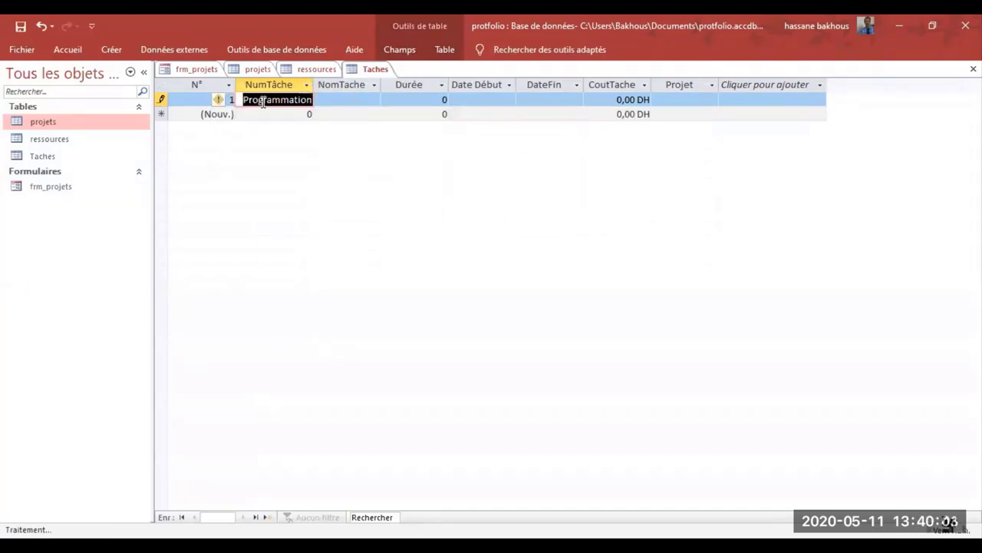
{"action": "key", "text": "BackSpace"}
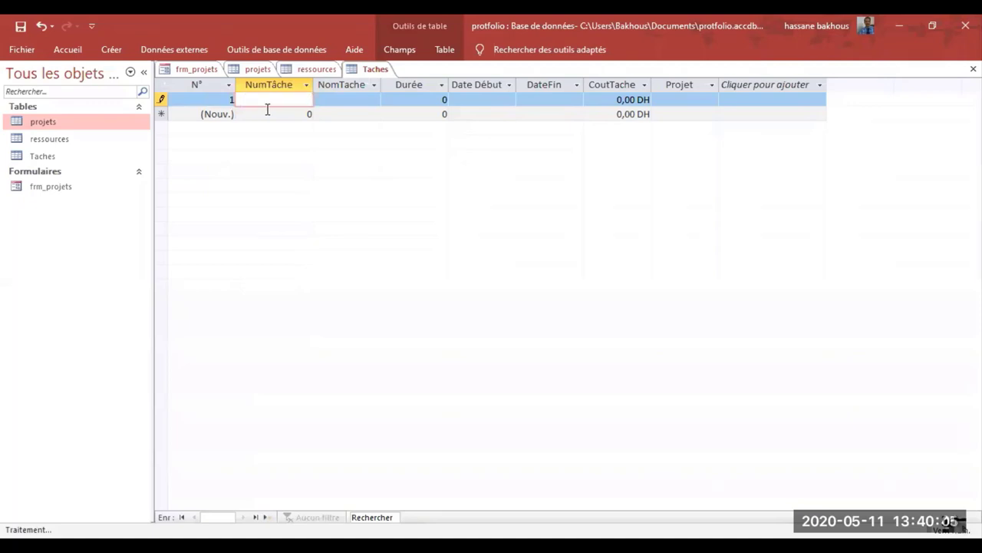
Enter task number 1 with the name Programmation in the first Taches record
{"action": "left_click", "coordinate": [347, 101]}
{"action": "type", "text": "Programmation"}
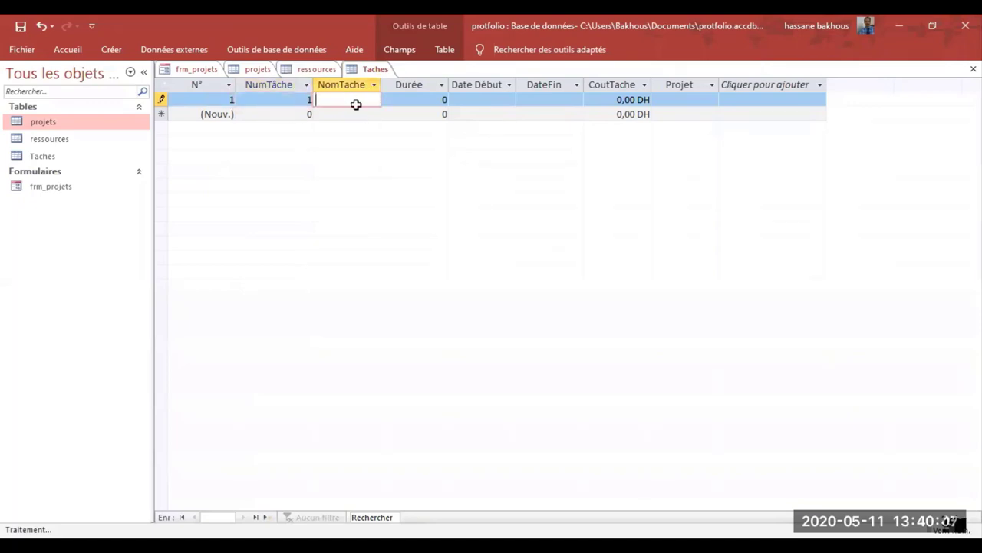
Fit the NomTache column to its contents and set the Programmation task's duration to 5
{"action": "left_click", "coordinate": [378, 82]}
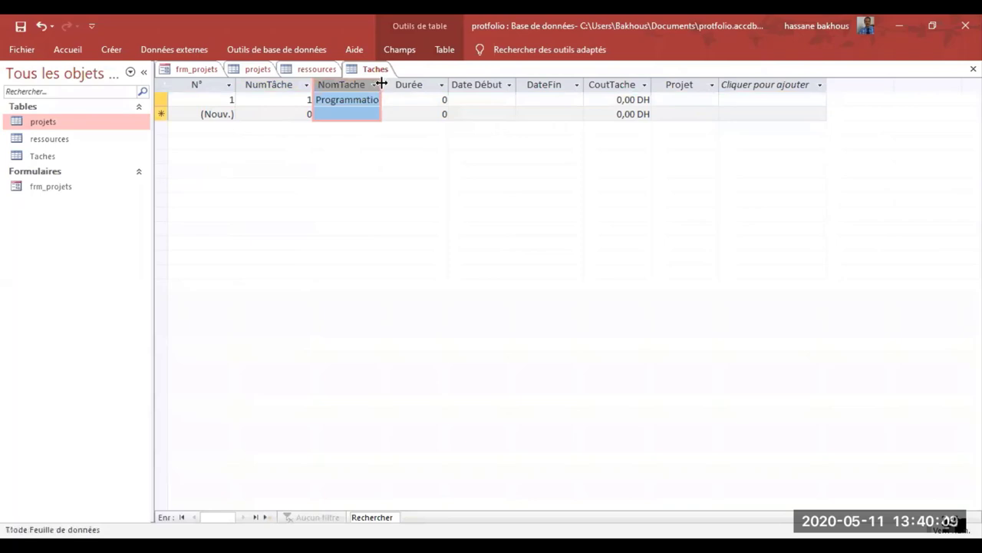
{"action": "double_click", "coordinate": [378, 82]}
{"action": "left_click_drag", "start_coordinate": [431, 98], "coordinate": [464, 97]}
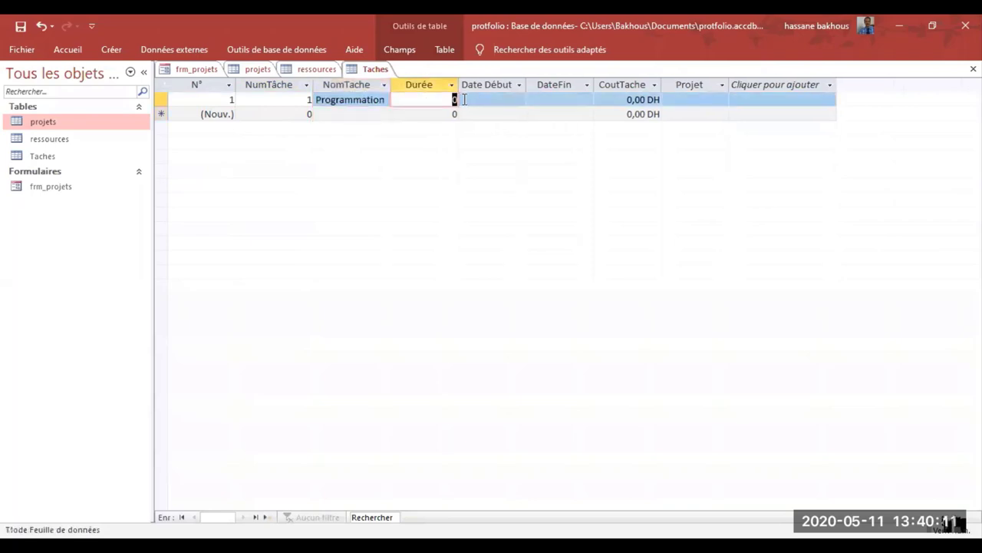
{"action": "type", "text": "5"}
Set the Programmation task's start date to 11/05/2020 and its end date to 15/05/2020
{"action": "left_click", "coordinate": [515, 99]}
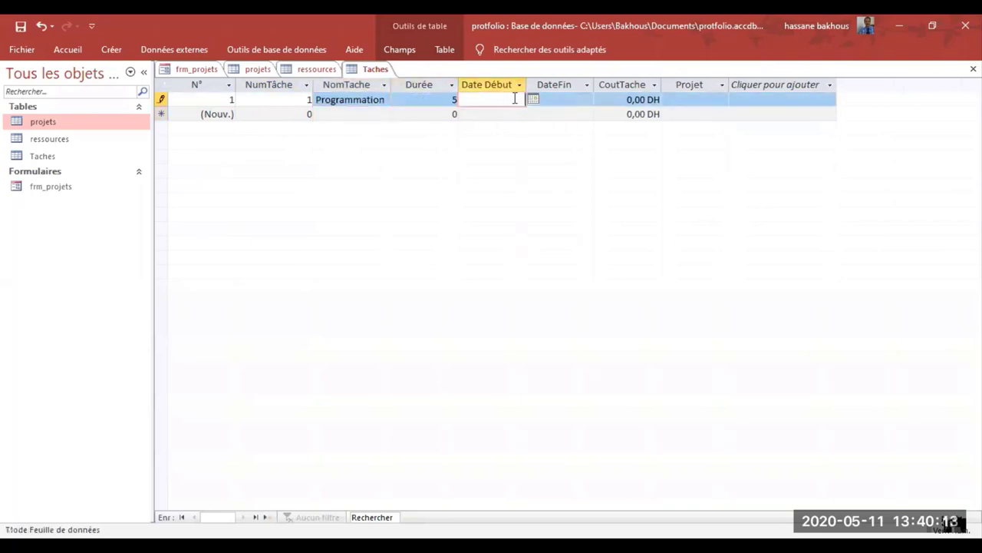
{"action": "left_click", "coordinate": [533, 100]}
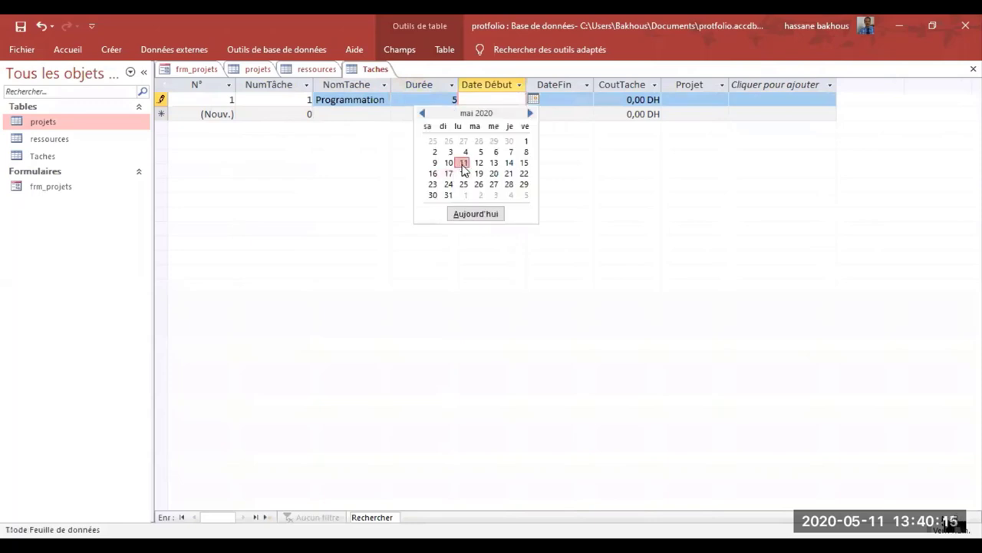
{"action": "left_click", "coordinate": [464, 164]}
{"action": "left_click", "coordinate": [589, 99]}
{"action": "left_click", "coordinate": [601, 99]}
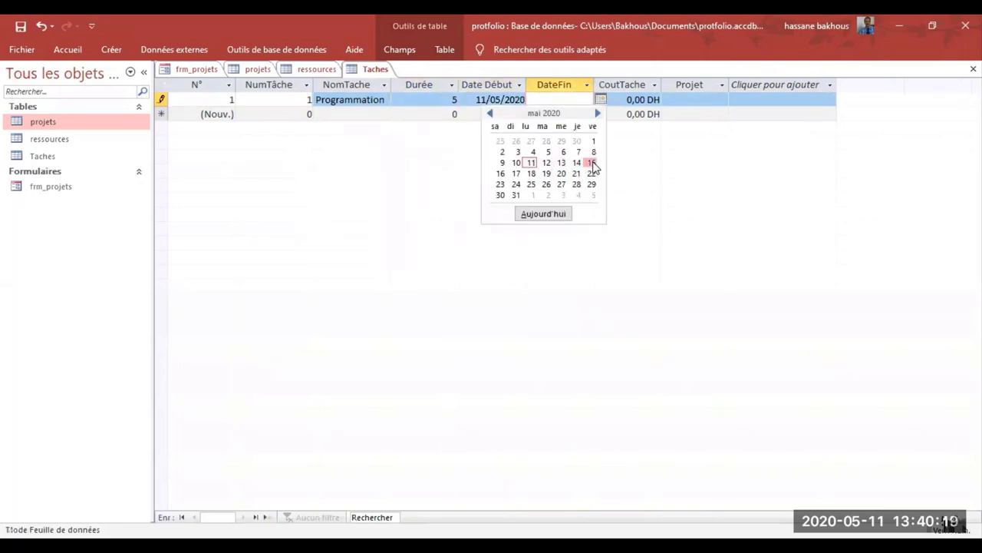
{"action": "left_click", "coordinate": [591, 162]}
Set the Programmation task's cost to 3000 and assign it to the TopSchool project
{"action": "left_click", "coordinate": [626, 100]}
{"action": "left_click_drag", "start_coordinate": [626, 99], "coordinate": [665, 99]}
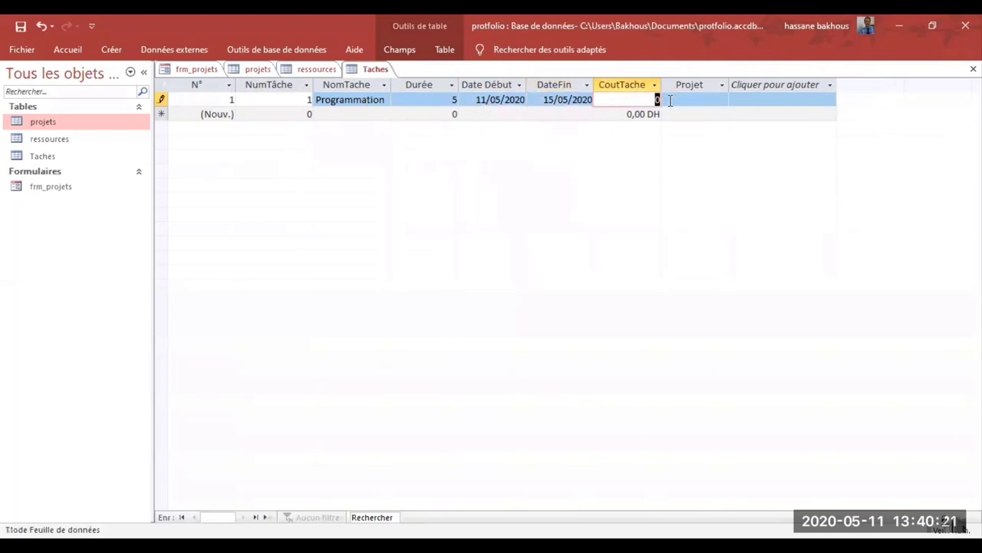
{"action": "type", "text": "3000"}
{"action": "left_click", "coordinate": [696, 100]}
{"action": "left_click", "coordinate": [721, 100]}
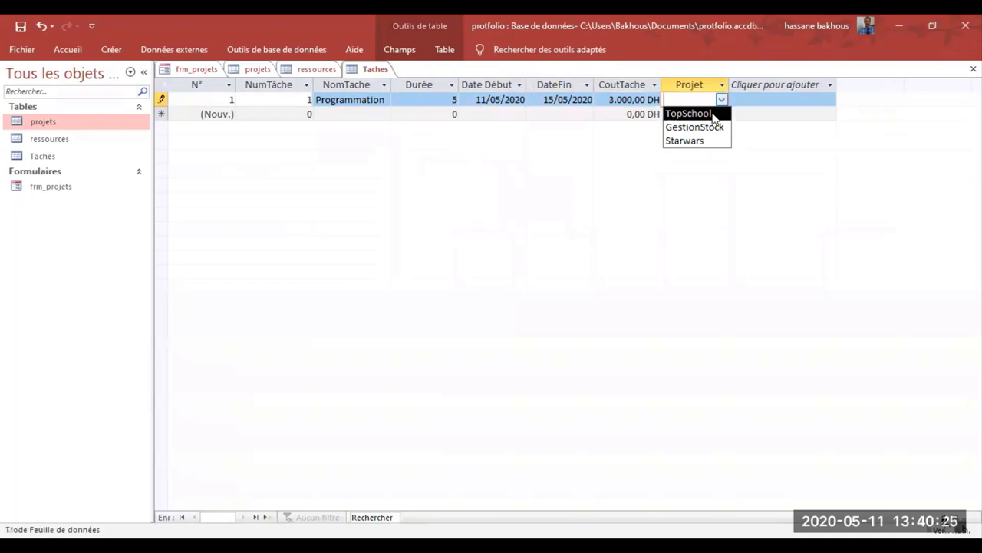
{"action": "left_click", "coordinate": [713, 114]}
{"action": "left_click", "coordinate": [377, 115]}
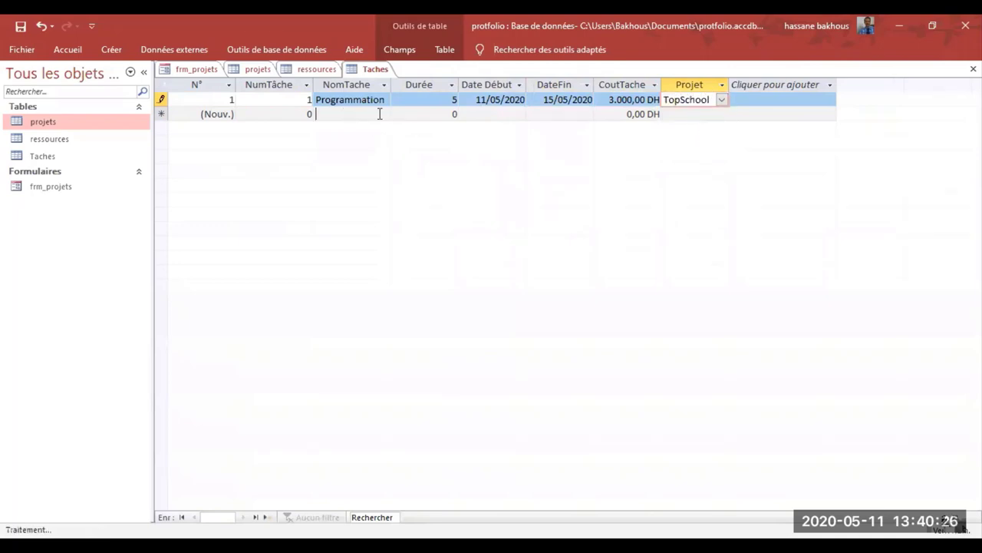
{"action": "left_click", "coordinate": [700, 99]}
{"action": "key", "text": "shift+space"}
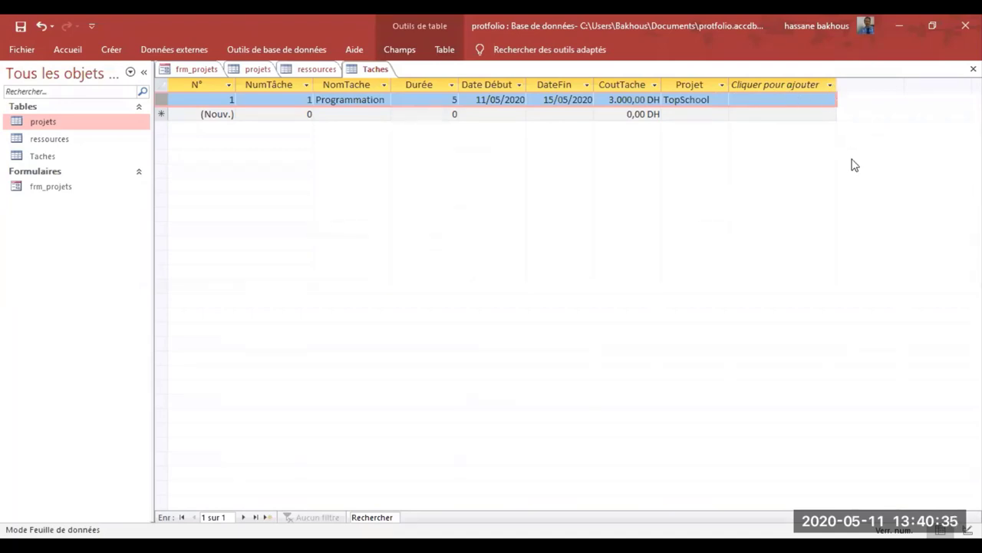
Start a lookup (Liste de choix et relation) field after Projet that takes its values from the ressources table
{"action": "left_click", "coordinate": [798, 84]}
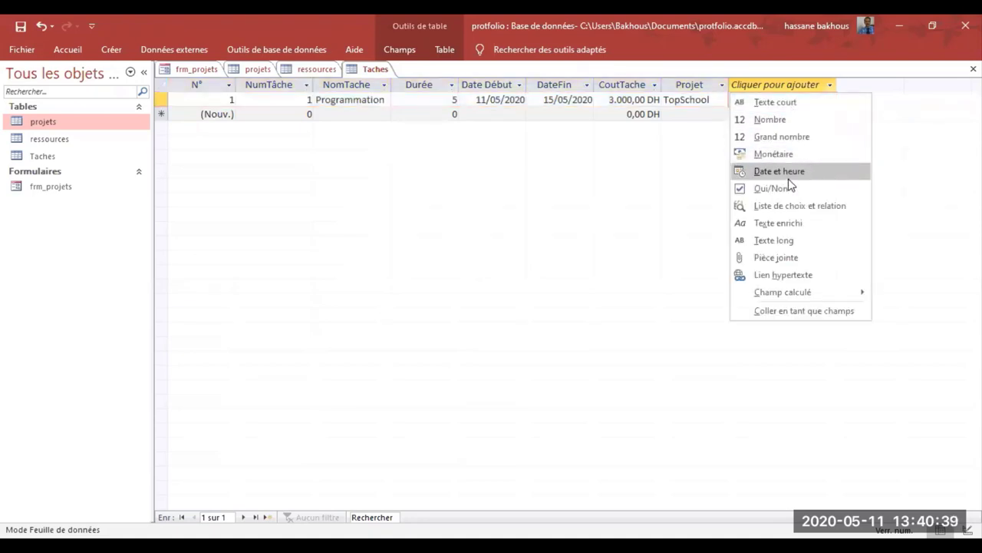
{"action": "left_click", "coordinate": [819, 209]}
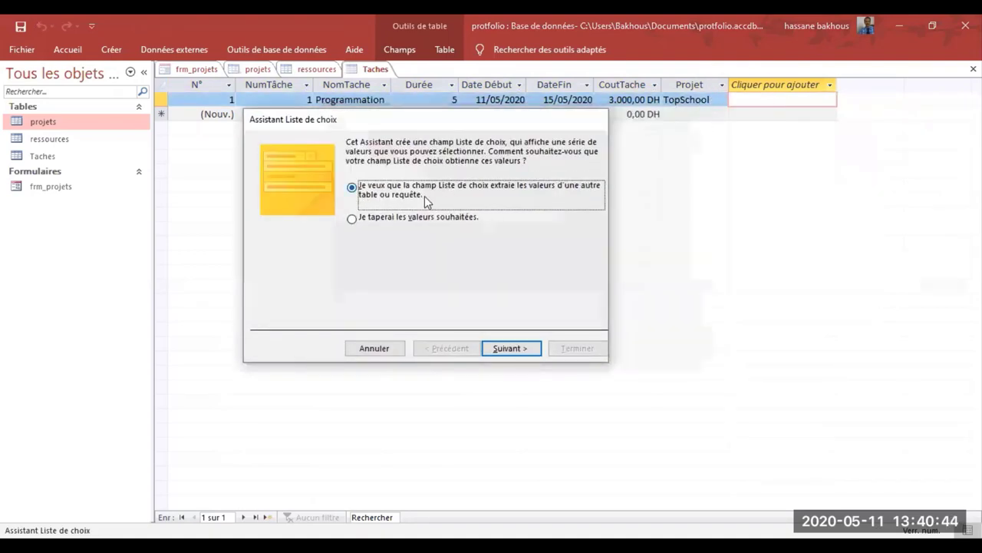
{"action": "left_click", "coordinate": [518, 349]}
{"action": "left_click", "coordinate": [376, 191]}
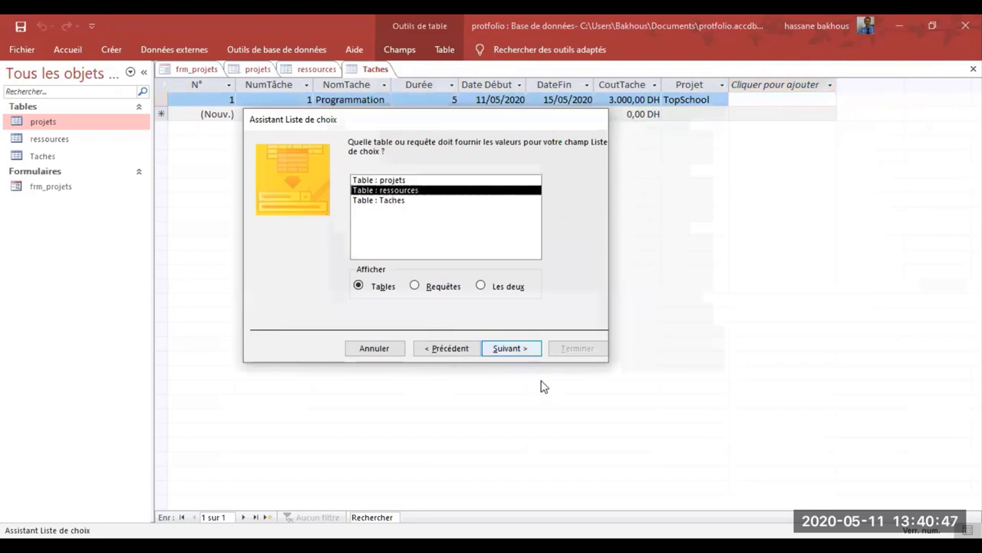
{"action": "left_click", "coordinate": [511, 348]}
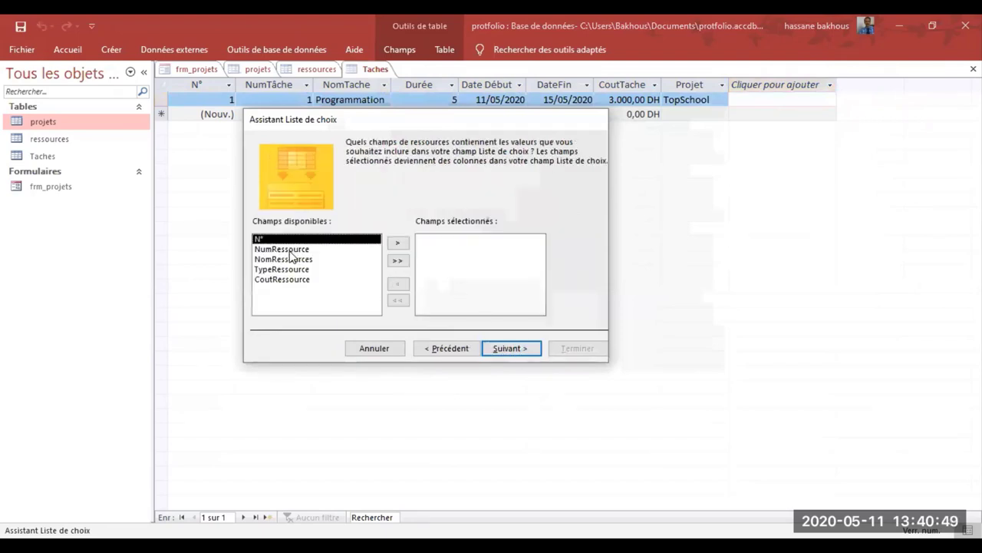
Include the NumRessource and NomRessources fields in the lookup, without any sort order
{"action": "left_click", "coordinate": [293, 250]}
{"action": "left_click", "coordinate": [398, 242]}
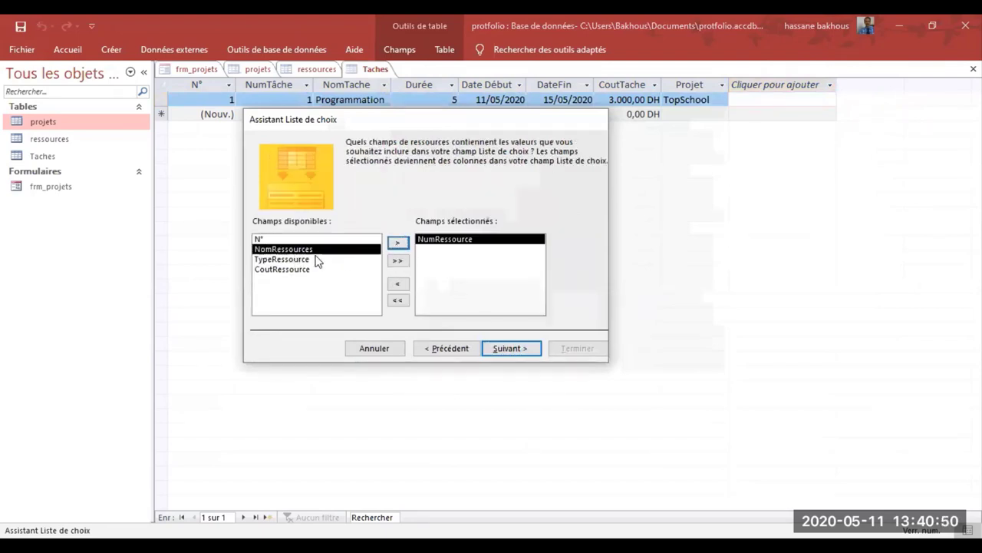
{"action": "left_click", "coordinate": [398, 243]}
{"action": "left_click", "coordinate": [512, 349]}
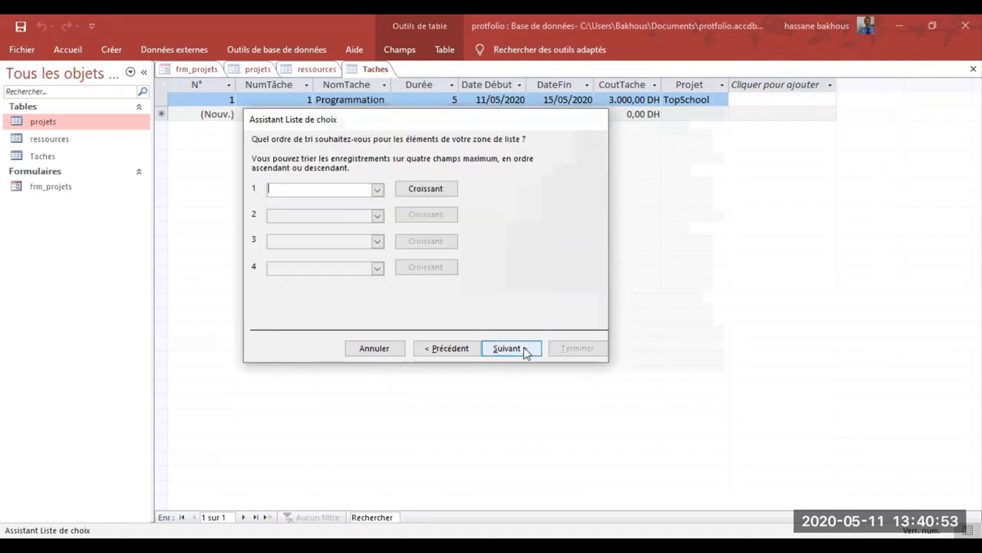
{"action": "left_click", "coordinate": [539, 348]}
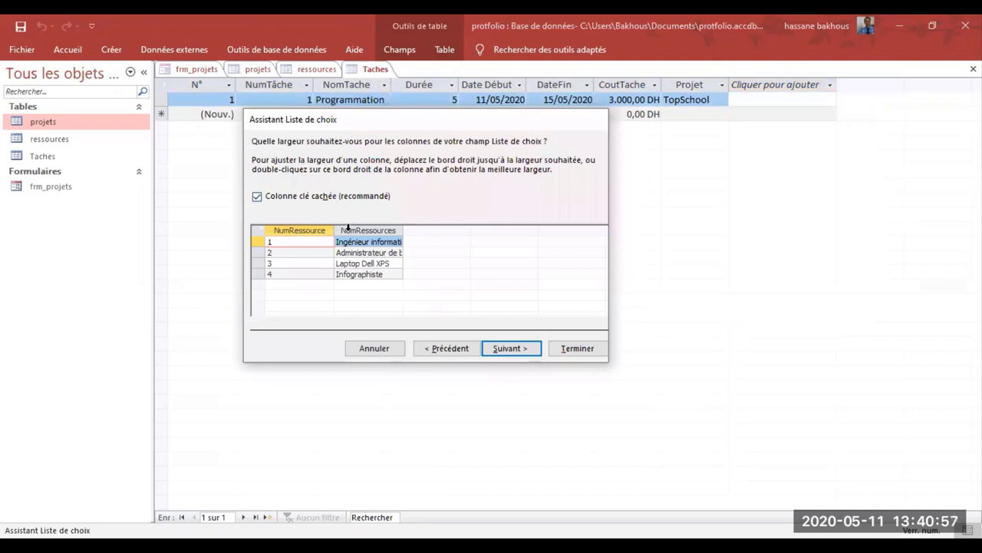
Go back to the lookup's field selection and remove NumRessource from the selected fields
{"action": "left_click", "coordinate": [464, 351]}
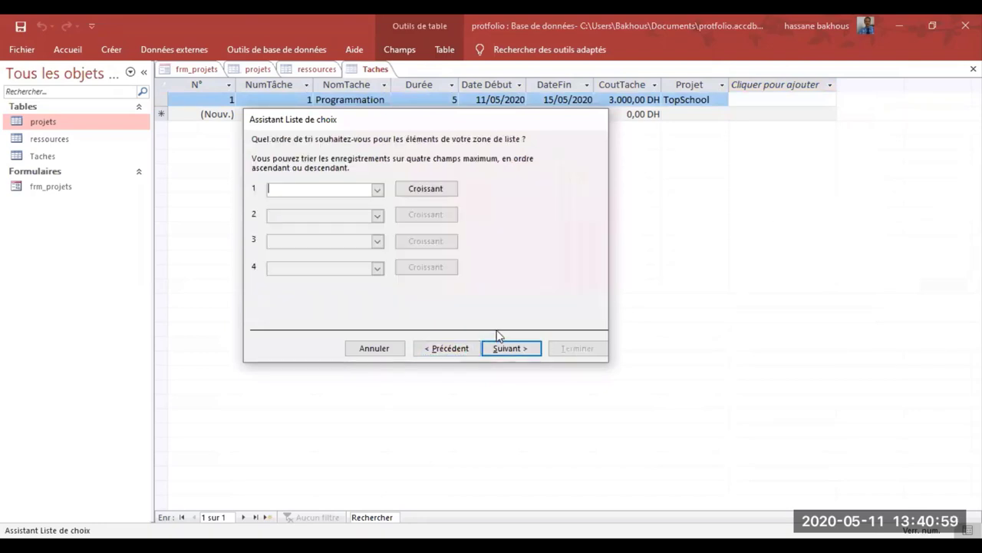
{"action": "left_click", "coordinate": [450, 348]}
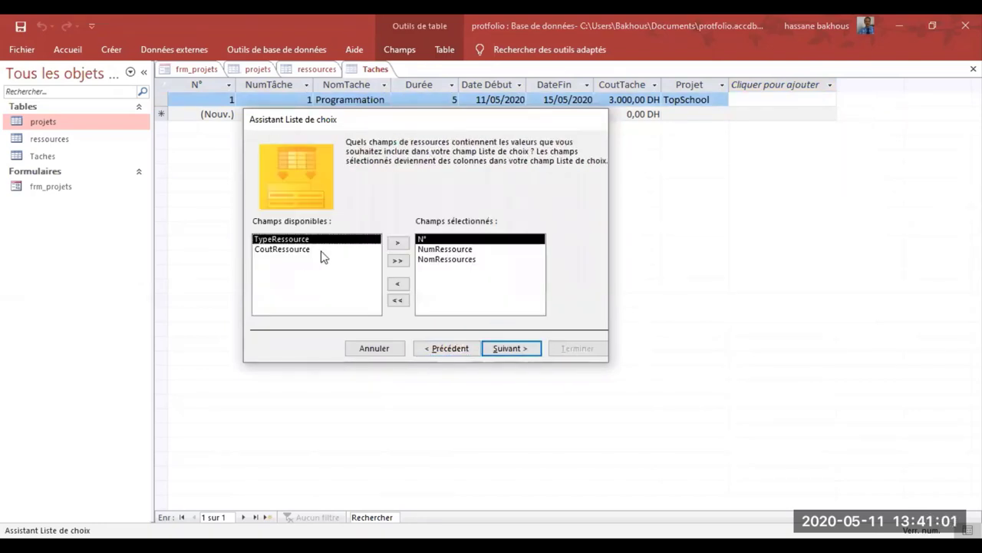
{"action": "left_click", "coordinate": [435, 252]}
{"action": "left_click", "coordinate": [397, 284]}
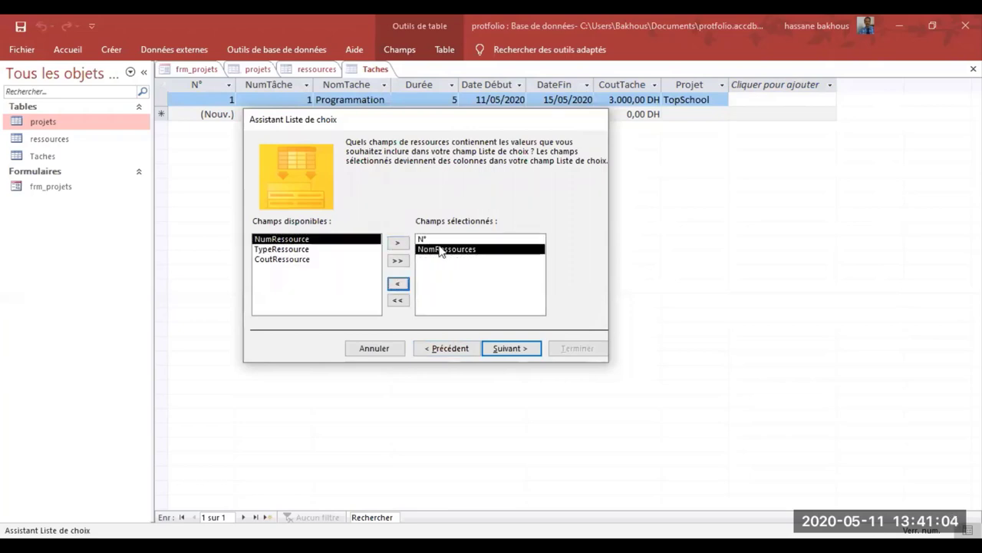
Finish the lookup with no sort order, the key column hidden and the NomRessources column widened to fit its contents
{"action": "left_click", "coordinate": [521, 350]}
{"action": "left_click", "coordinate": [529, 350]}
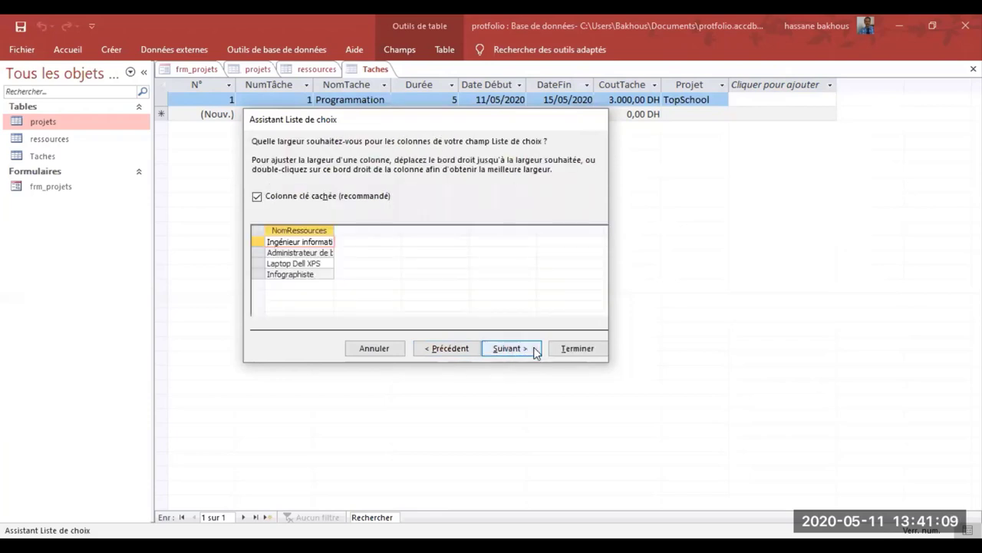
{"action": "double_click", "coordinate": [335, 231]}
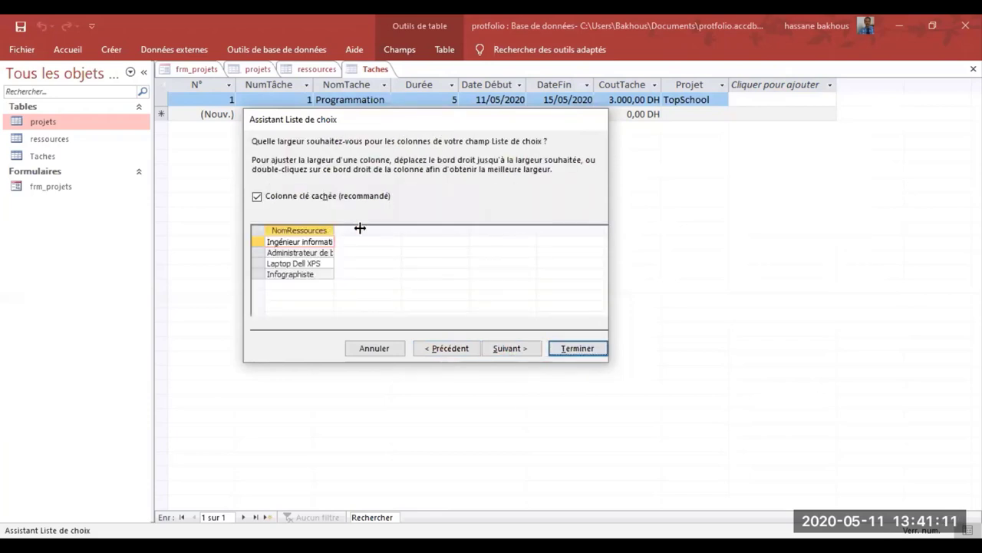
{"action": "left_click", "coordinate": [559, 350]}
{"action": "left_click", "coordinate": [581, 347]}
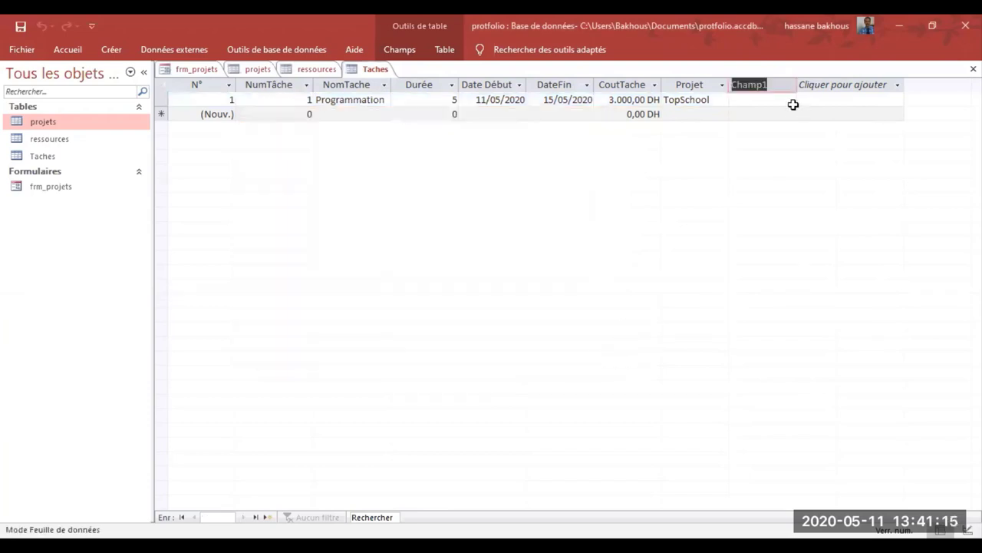
Name the new lookup field ressources and assign Ingénieur informaticien to the Programmation task
{"action": "type", "text": "ressources"}
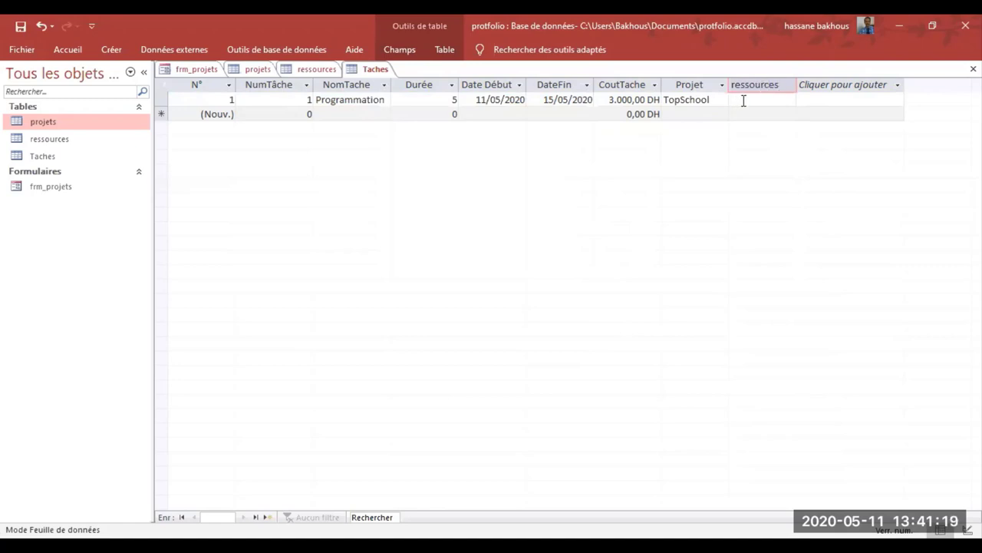
{"action": "left_click", "coordinate": [740, 100]}
{"action": "left_click", "coordinate": [790, 101]}
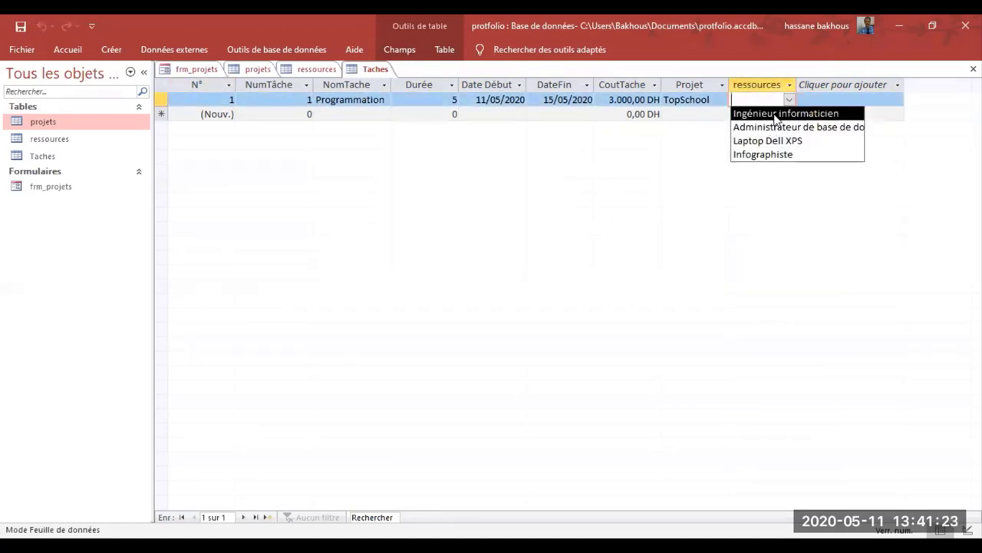
{"action": "left_click", "coordinate": [777, 113]}
Add task number 2 named Conception de la maquette as a new record and widen the NomTache column
{"action": "left_click", "coordinate": [296, 113]}
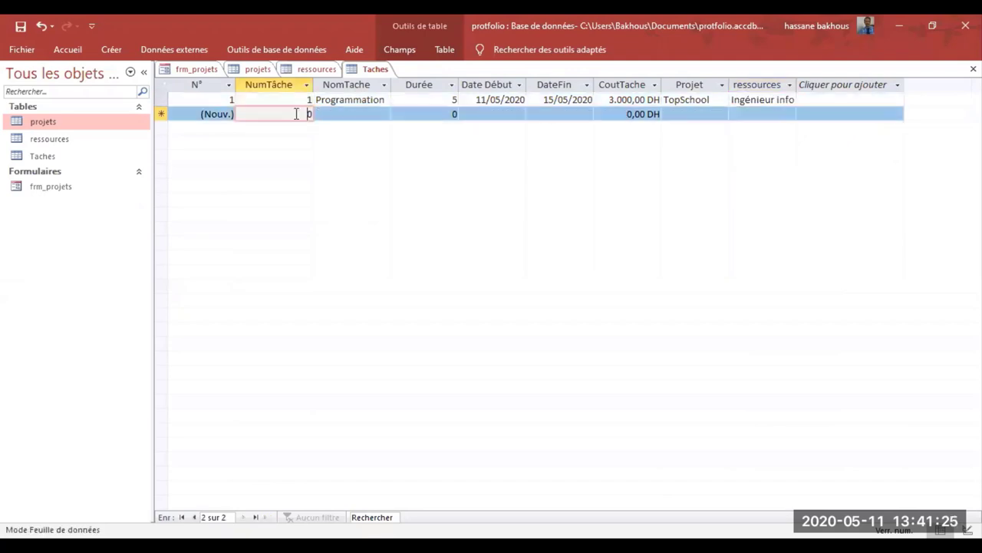
{"action": "type", "text": "2"}
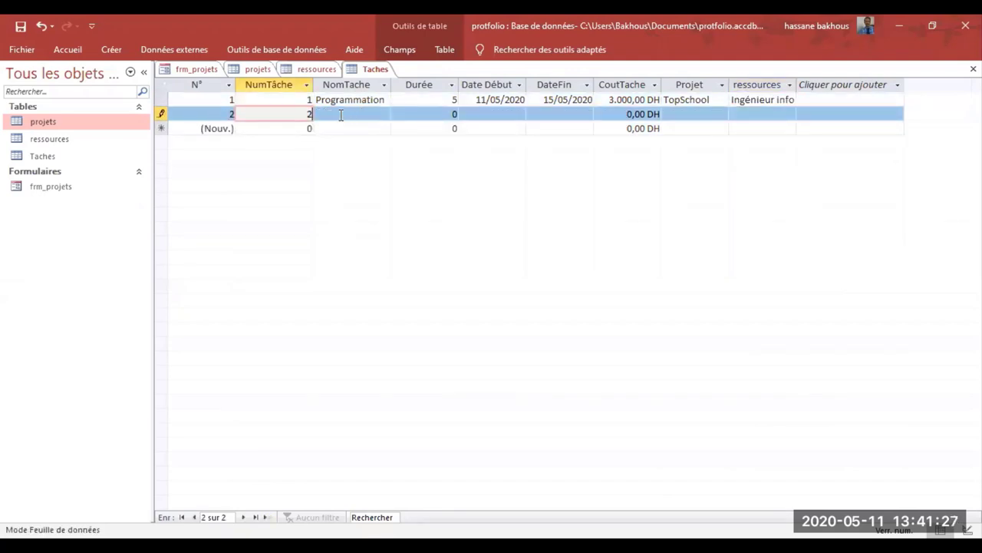
{"action": "key", "text": "Tab"}
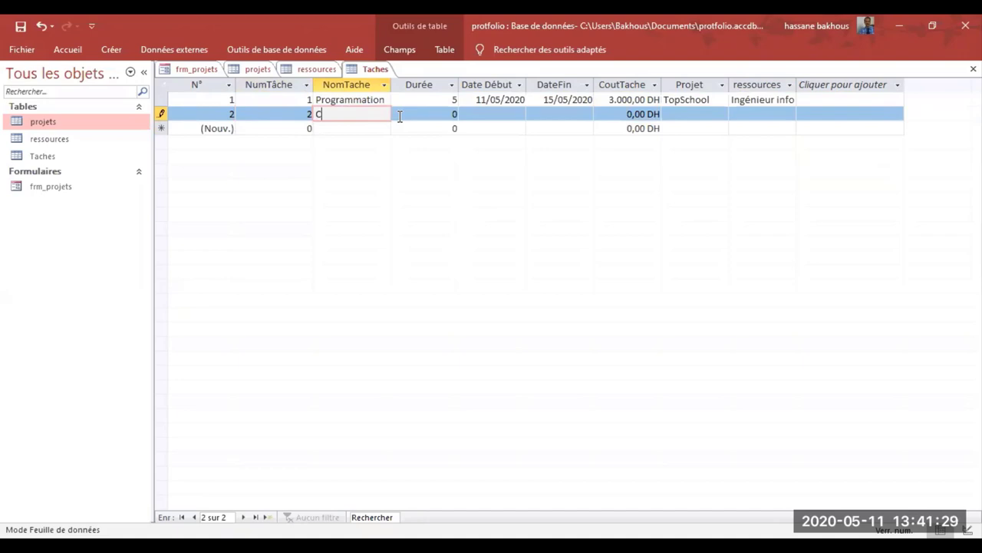
{"action": "type", "text": "Conception de la maquette"}
{"action": "left_click_drag", "start_coordinate": [390, 83], "coordinate": [431, 84]}
{"action": "left_click", "coordinate": [434, 114]}
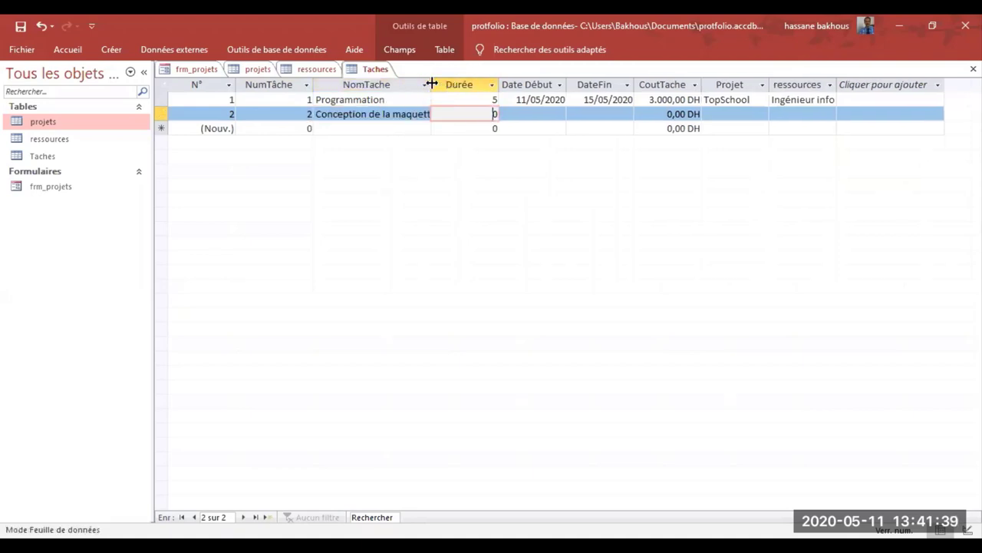
Set the second task's duration to 7 and its start date to 16/05/2020
{"action": "left_click_drag", "start_coordinate": [483, 110], "coordinate": [507, 114]}
{"action": "type", "text": "7"}
{"action": "left_click", "coordinate": [529, 111]}
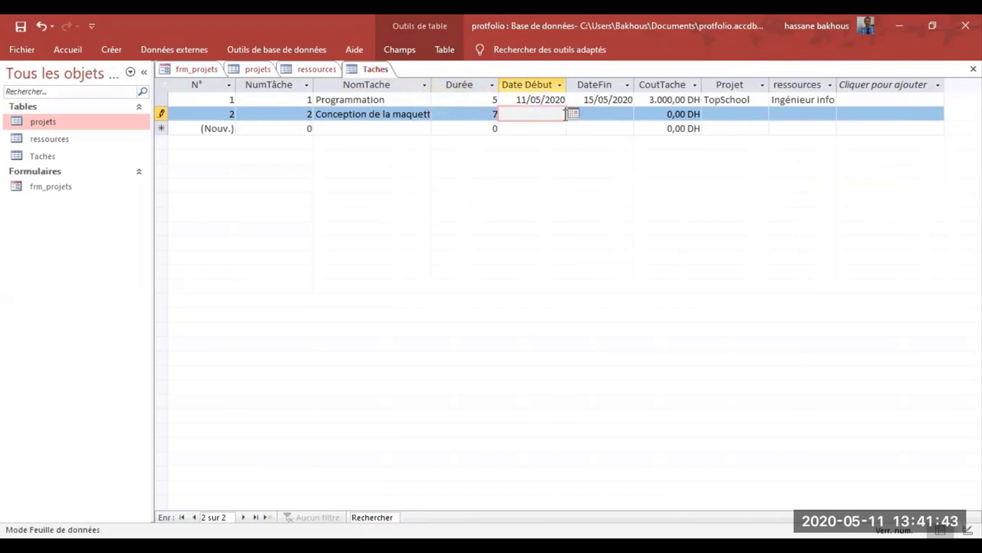
{"action": "left_click", "coordinate": [574, 114]}
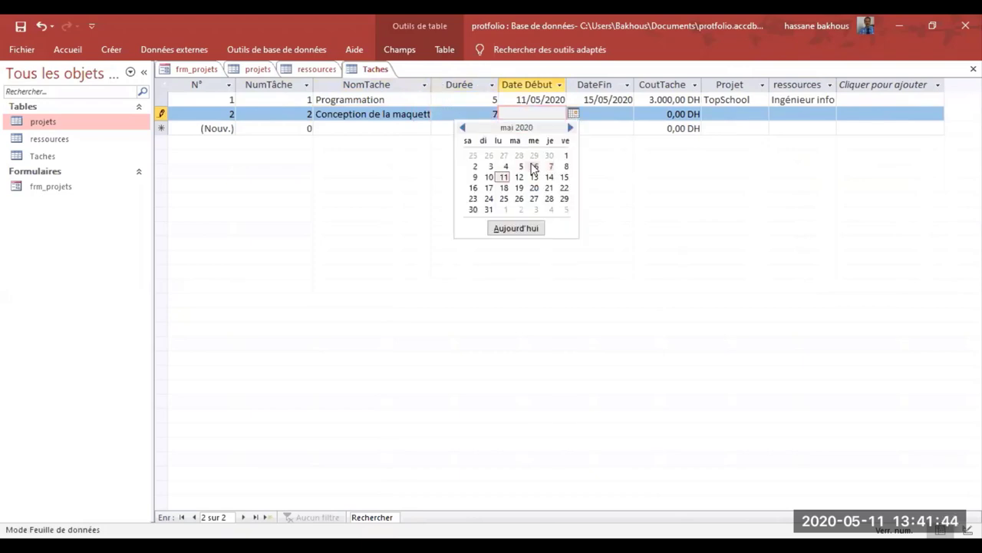
{"action": "left_click", "coordinate": [474, 188]}
Set the second task's end date to 23/05/2020
{"action": "left_click", "coordinate": [627, 113]}
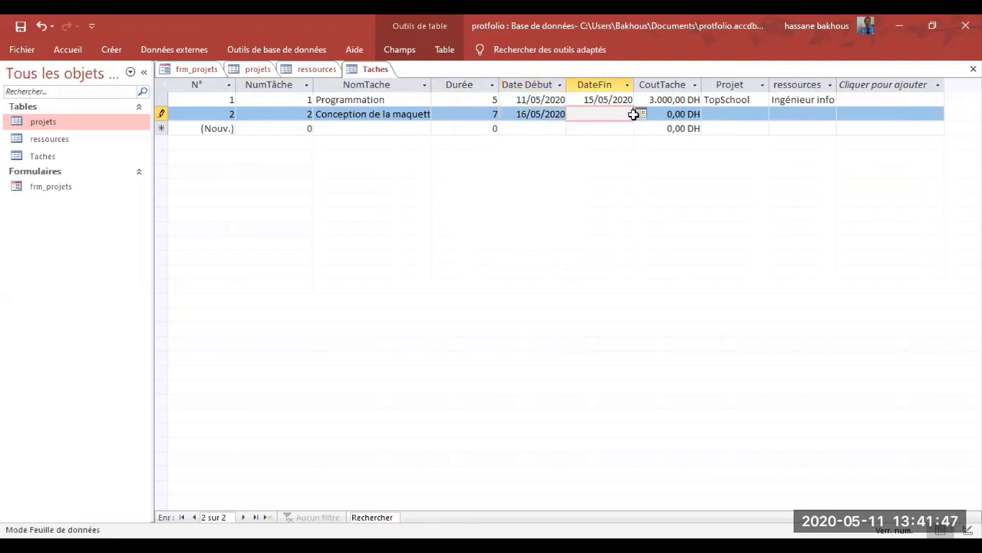
{"action": "left_click", "coordinate": [640, 114]}
{"action": "left_click", "coordinate": [615, 188]}
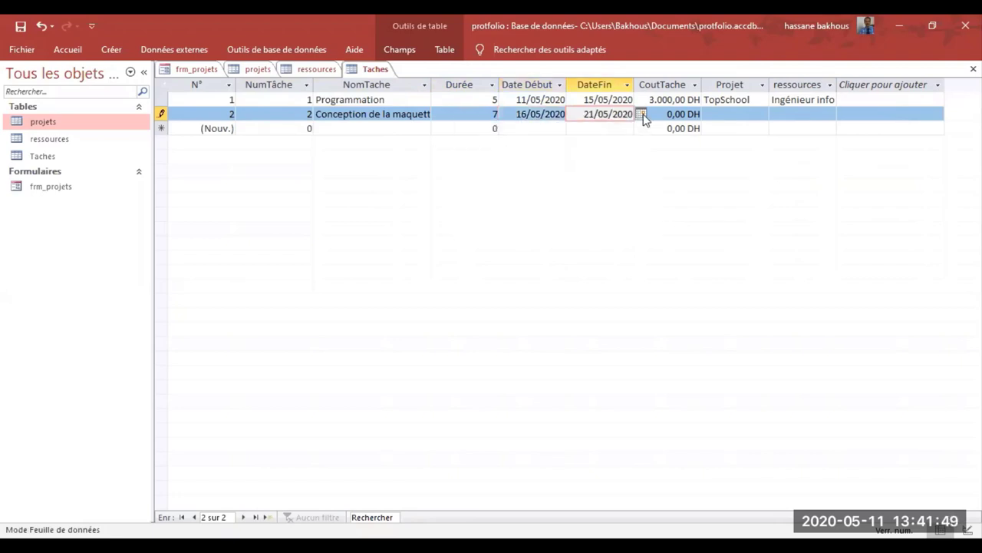
{"action": "left_click", "coordinate": [642, 115]}
{"action": "left_click", "coordinate": [619, 188]}
Set the second task's CoutTache to 5000 and its Projet to TopSchool
{"action": "double_click", "coordinate": [698, 114]}
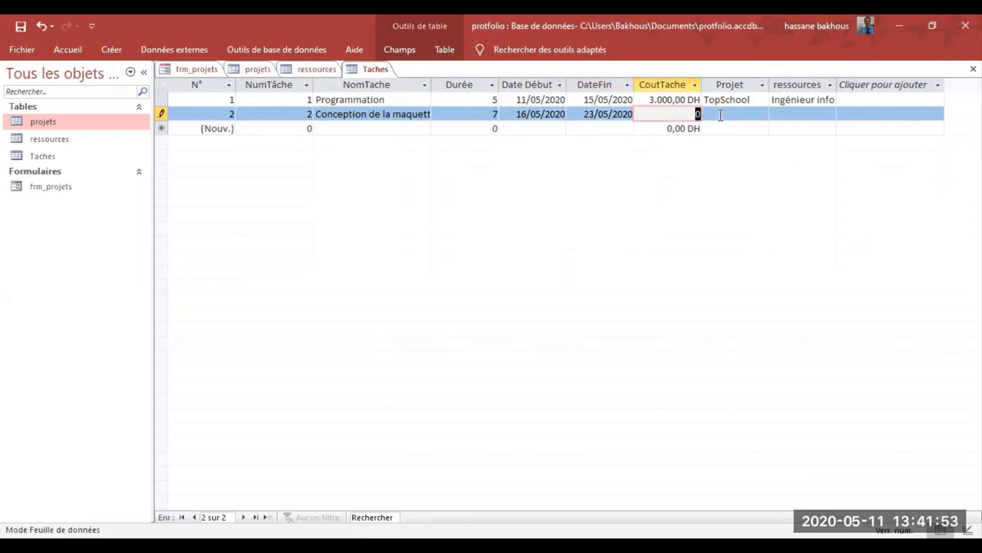
{"action": "type", "text": "5000"}
{"action": "left_click", "coordinate": [721, 115]}
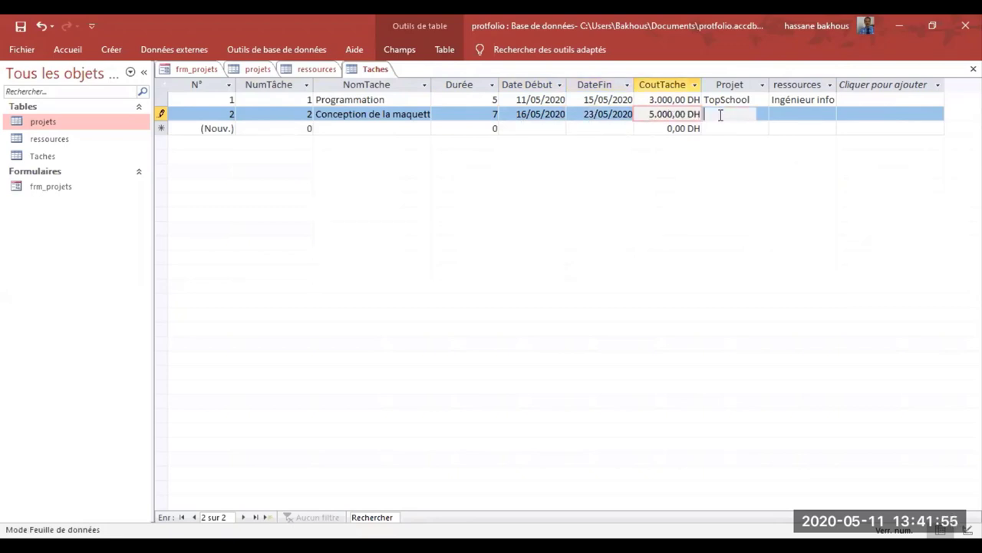
{"action": "left_click", "coordinate": [761, 115]}
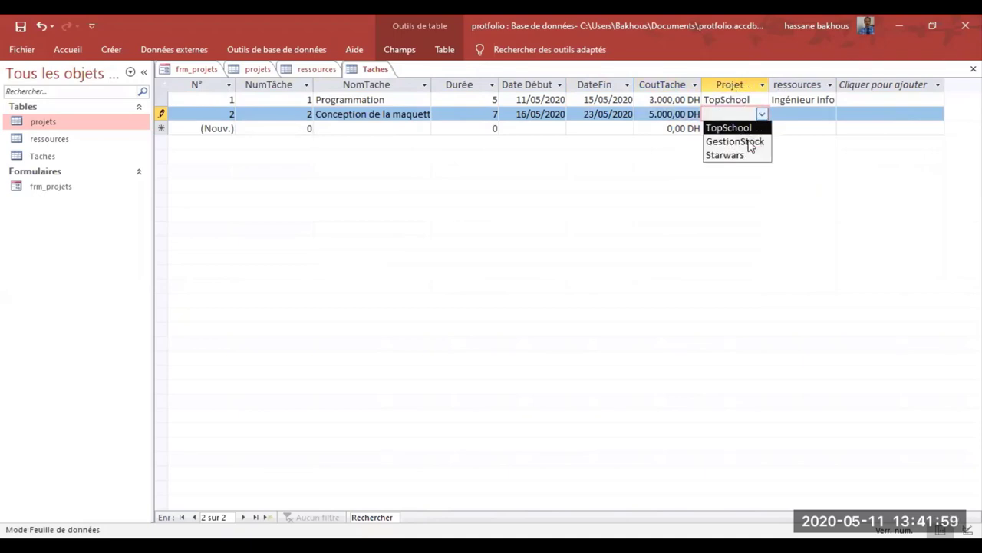
{"action": "left_click", "coordinate": [729, 127]}
Assign the Infographiste resource to the second task and commit the record
{"action": "left_click", "coordinate": [806, 113]}
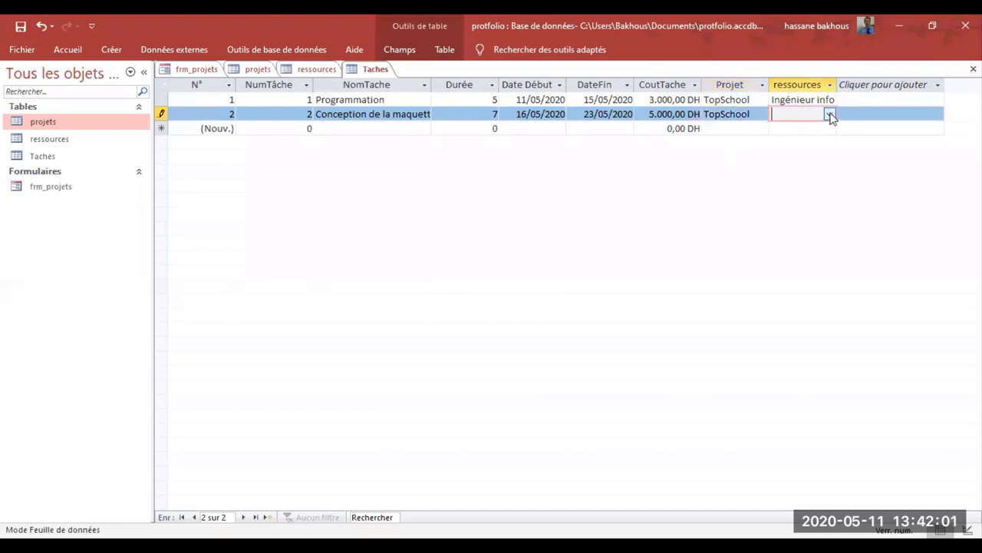
{"action": "left_click", "coordinate": [829, 113]}
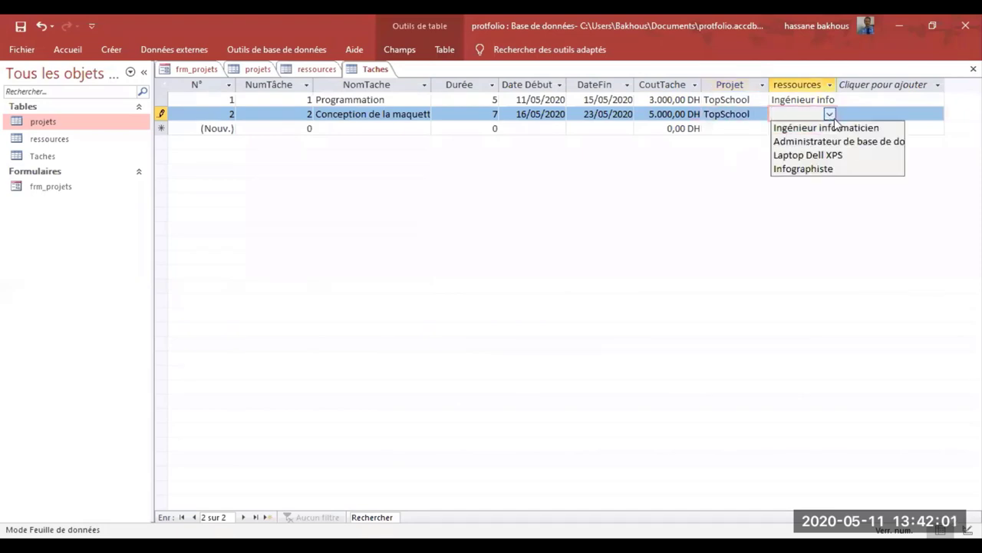
{"action": "left_click", "coordinate": [814, 170]}
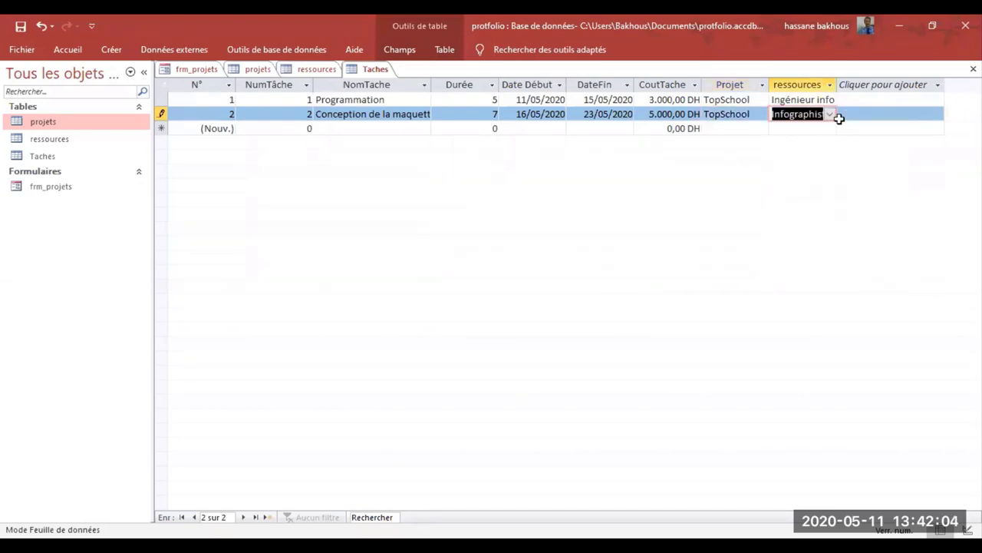
{"action": "left_click", "coordinate": [352, 129]}
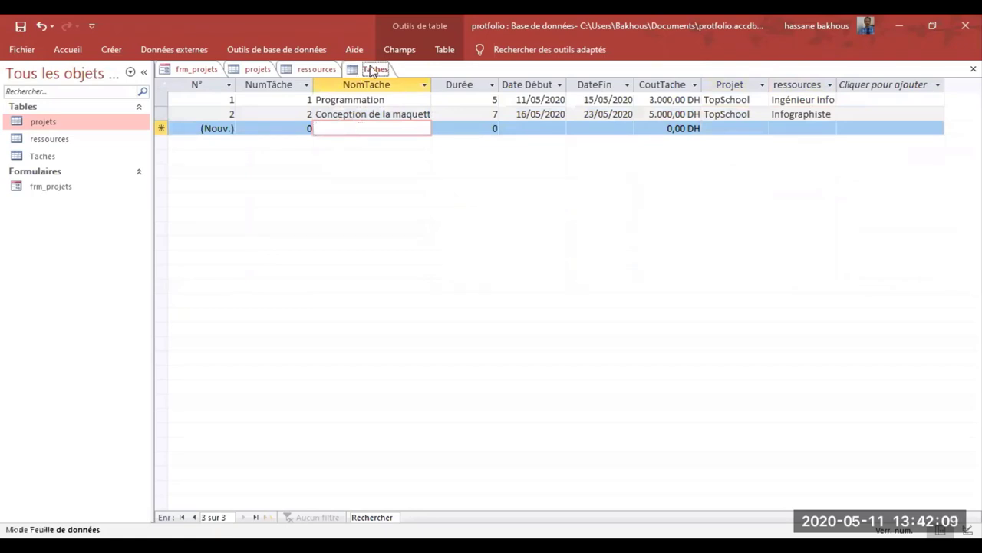
Look over the projets and ressources tables and widen the ressources column in the Taches table
{"action": "left_click", "coordinate": [259, 70]}
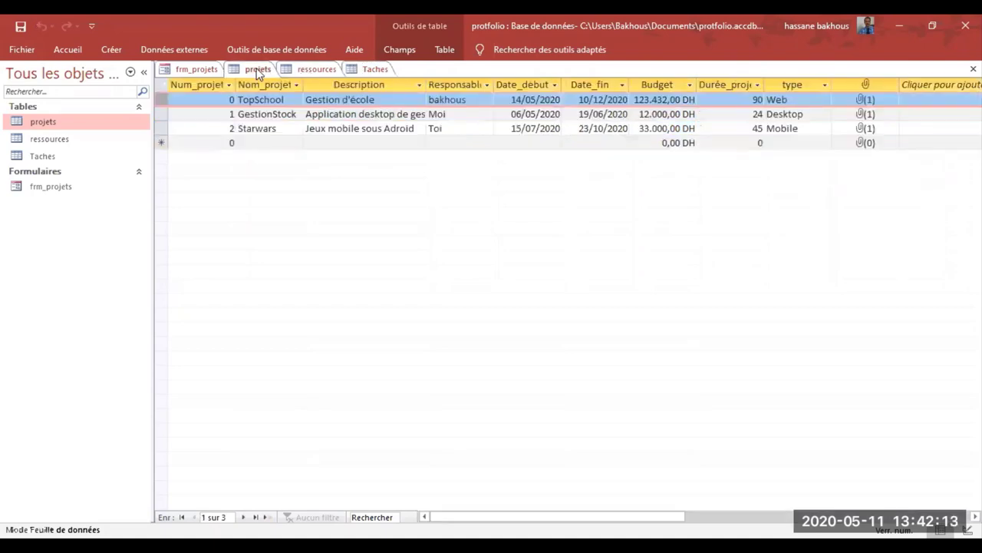
{"action": "left_click", "coordinate": [315, 70]}
{"action": "left_click", "coordinate": [375, 69]}
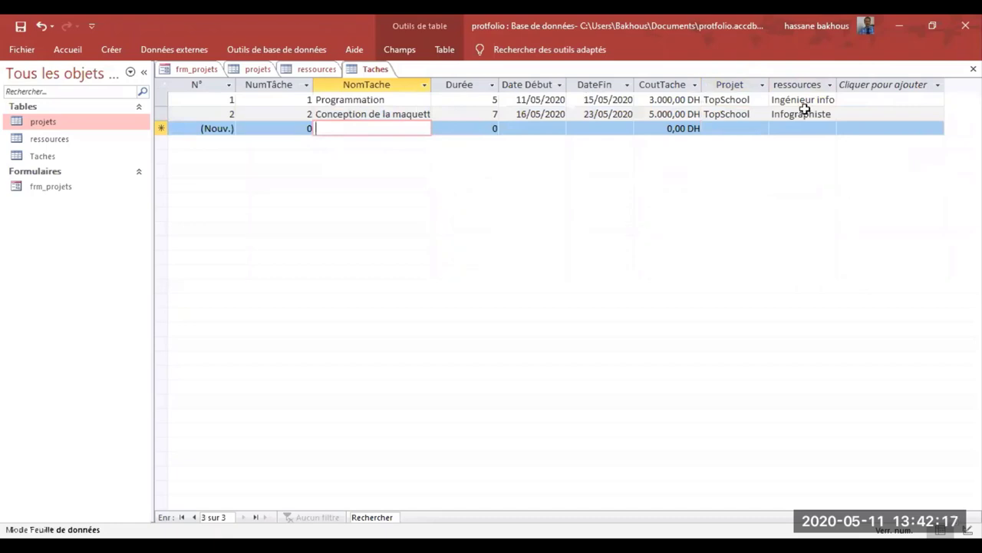
{"action": "left_click", "coordinate": [866, 83]}
{"action": "left_click", "coordinate": [852, 100]}
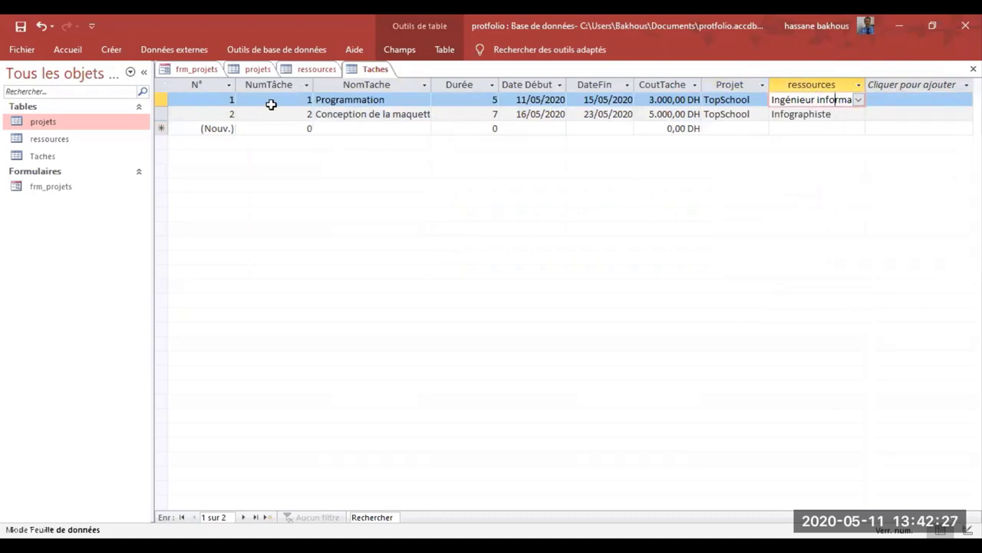
Review the projets table and bring up the existing frm_projets form to examine its layout
{"action": "left_click", "coordinate": [253, 70]}
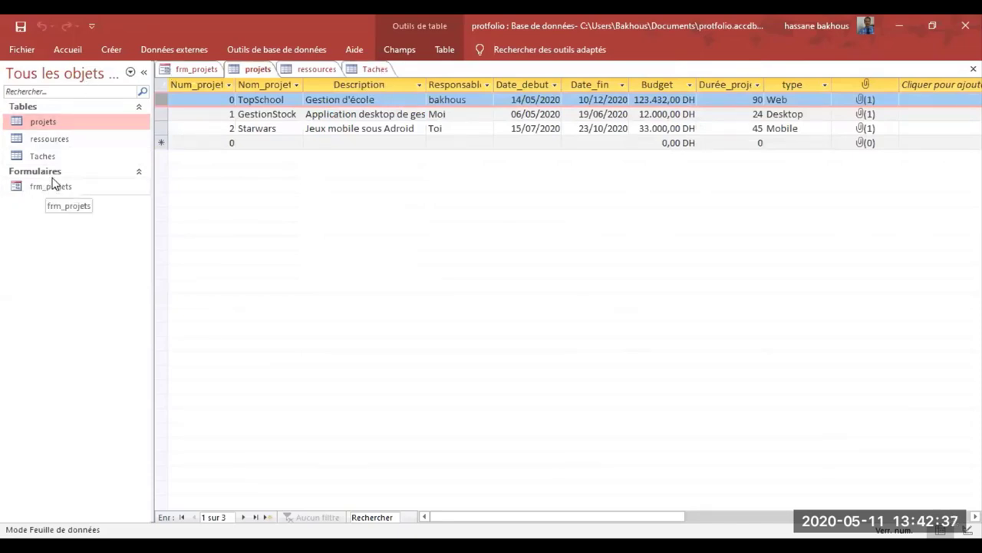
{"action": "left_click", "coordinate": [49, 140]}
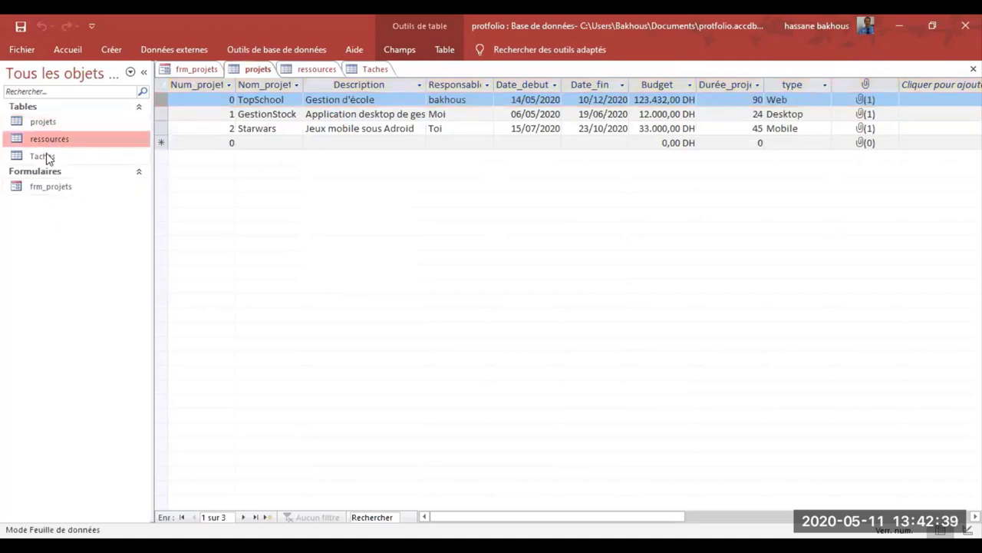
{"action": "left_click", "coordinate": [65, 190]}
{"action": "double_click", "coordinate": [46, 187]}
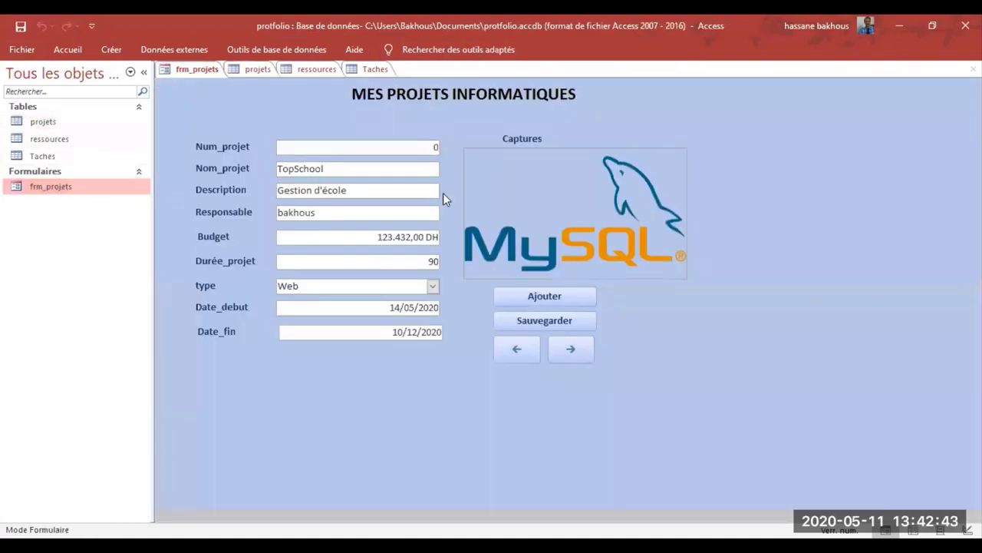
Create a new blank form
{"action": "left_click", "coordinate": [105, 48]}
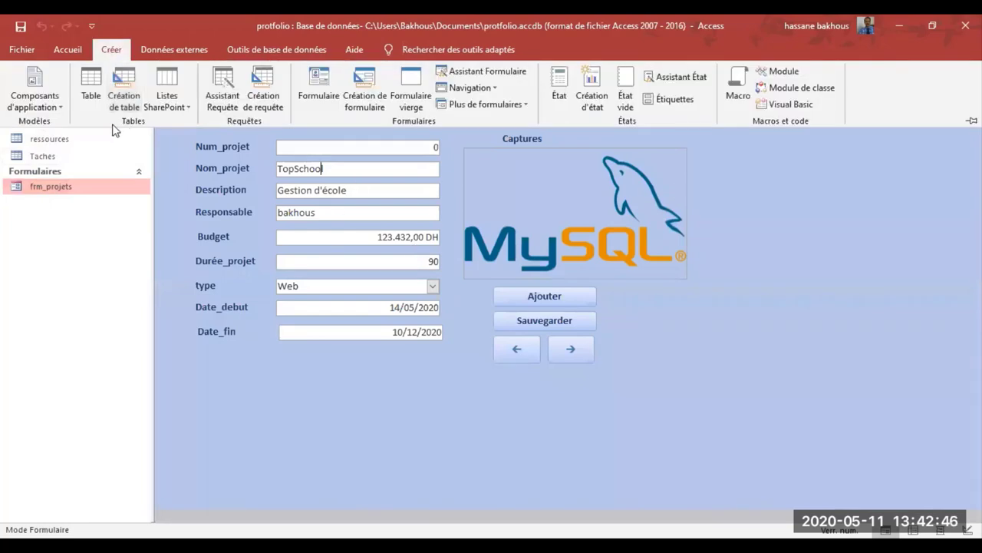
{"action": "left_click", "coordinate": [414, 90]}
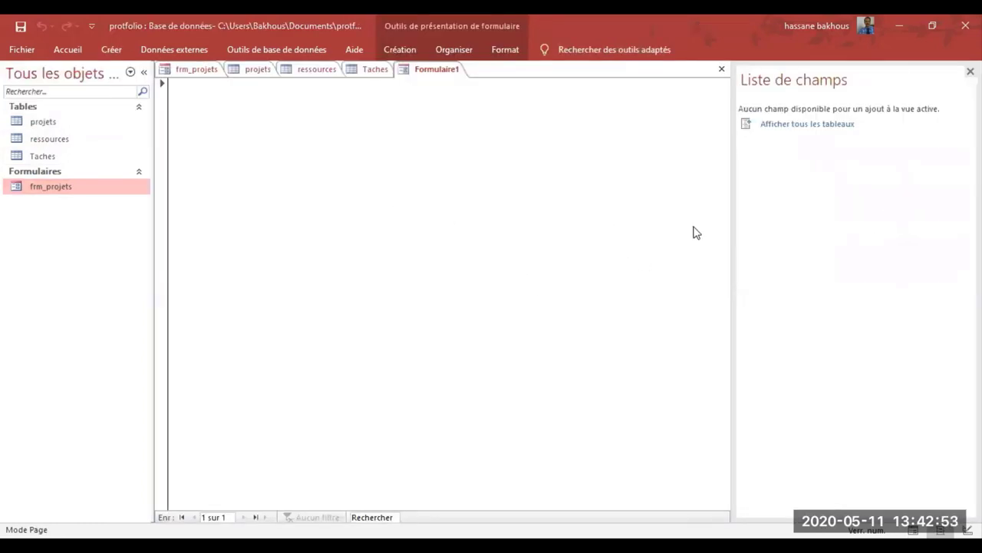
{"action": "left_click", "coordinate": [642, 230]}
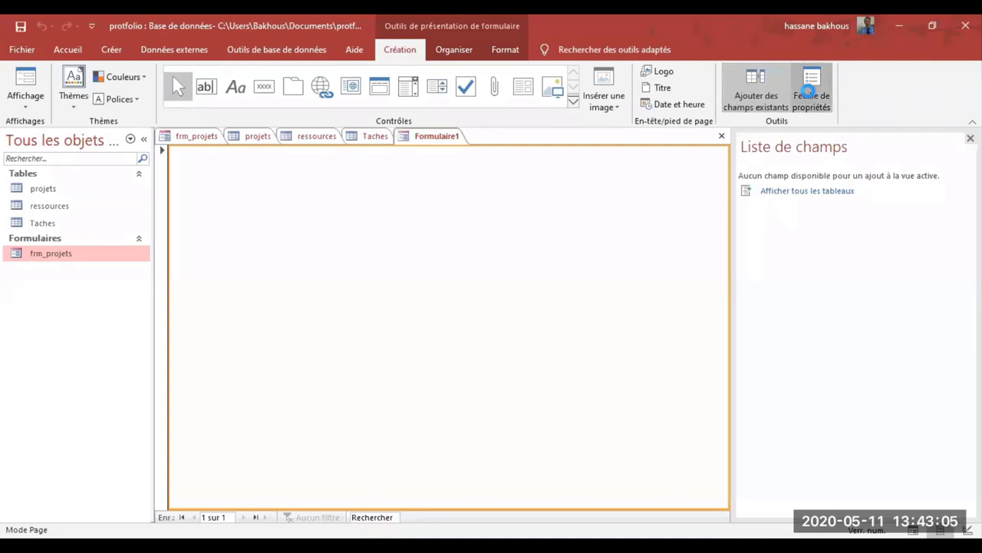
Show the available fields of all tables and expand those of the ressources table
{"action": "left_click", "coordinate": [810, 92]}
{"action": "left_click", "coordinate": [782, 96]}
{"action": "left_click", "coordinate": [809, 92]}
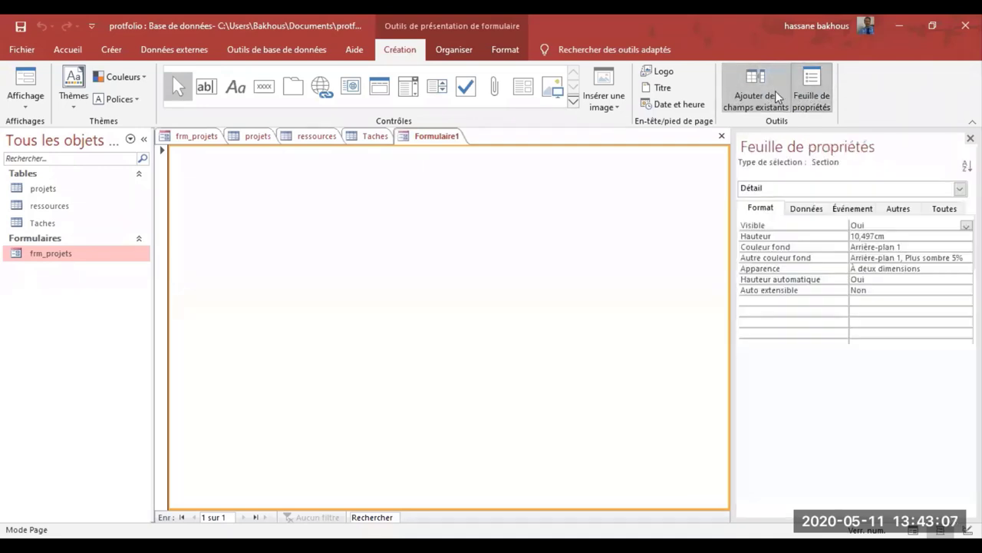
{"action": "left_click", "coordinate": [775, 96]}
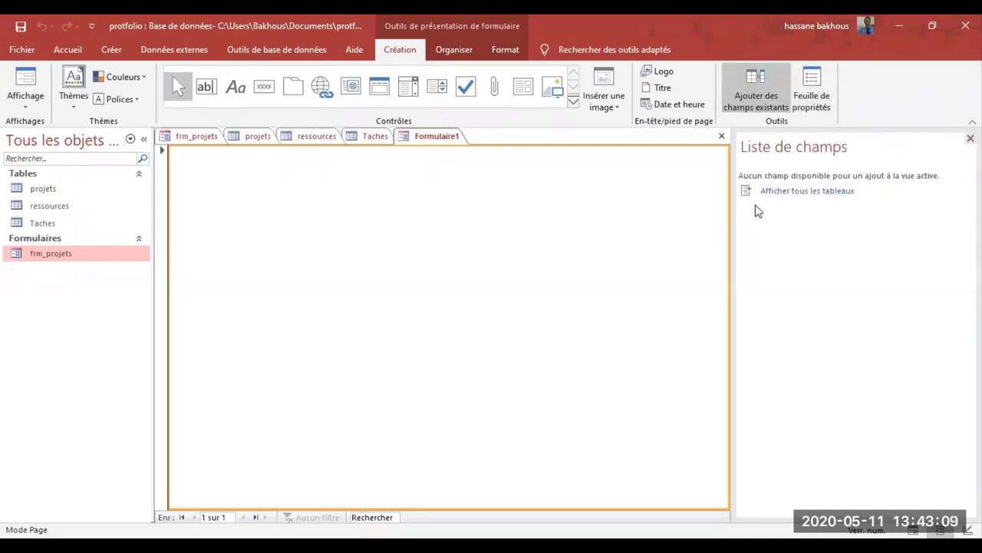
{"action": "left_click", "coordinate": [790, 192]}
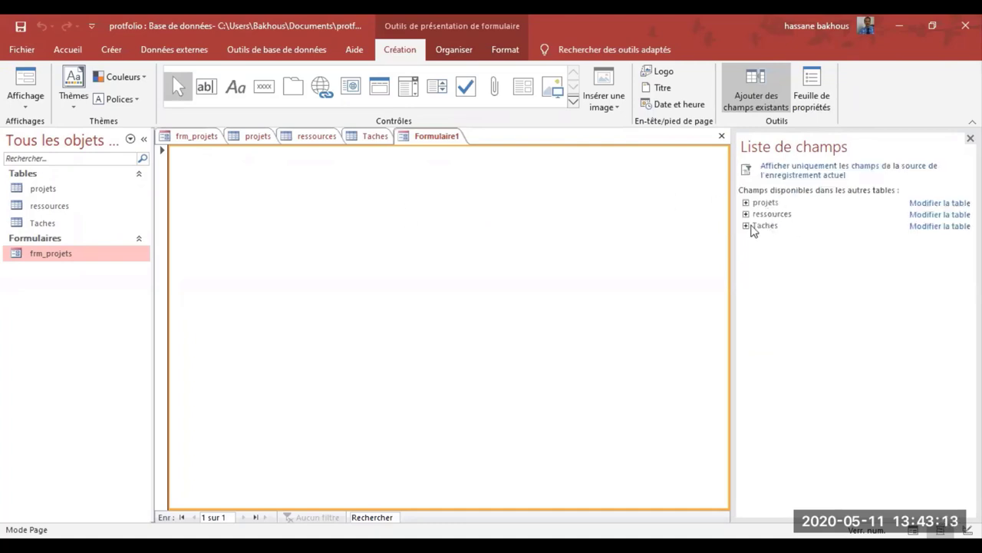
{"action": "left_click", "coordinate": [746, 214]}
{"action": "left_click", "coordinate": [772, 215]}
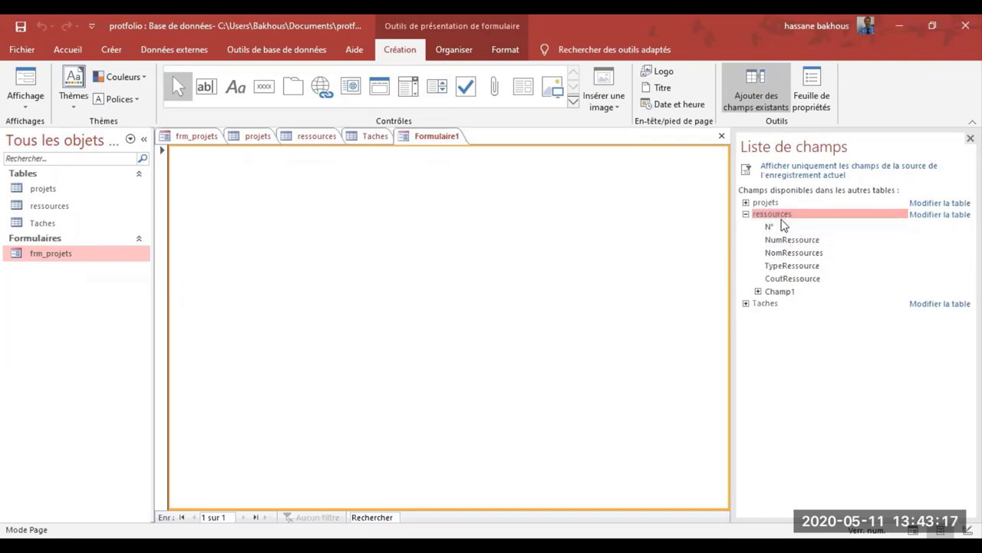
{"action": "double_click", "coordinate": [785, 217]}
{"action": "double_click", "coordinate": [789, 218]}
Add NumRessource, NomRessources, TypeRessource, CoutRessource and Champ1 to the blank form in a stacked layout
{"action": "left_click", "coordinate": [792, 241]}
{"action": "left_click_drag", "start_coordinate": [792, 241], "coordinate": [324, 230]}
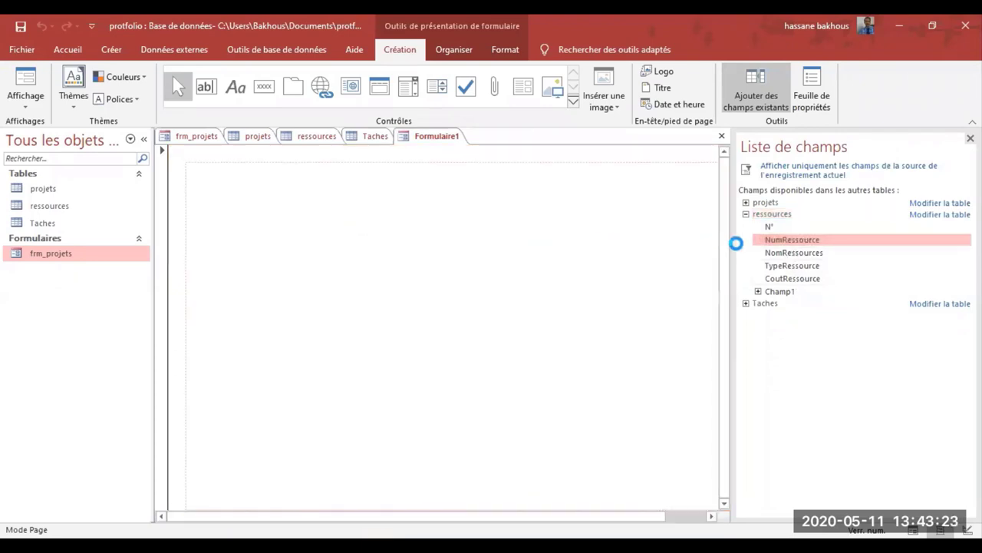
{"action": "left_click", "coordinate": [801, 241]}
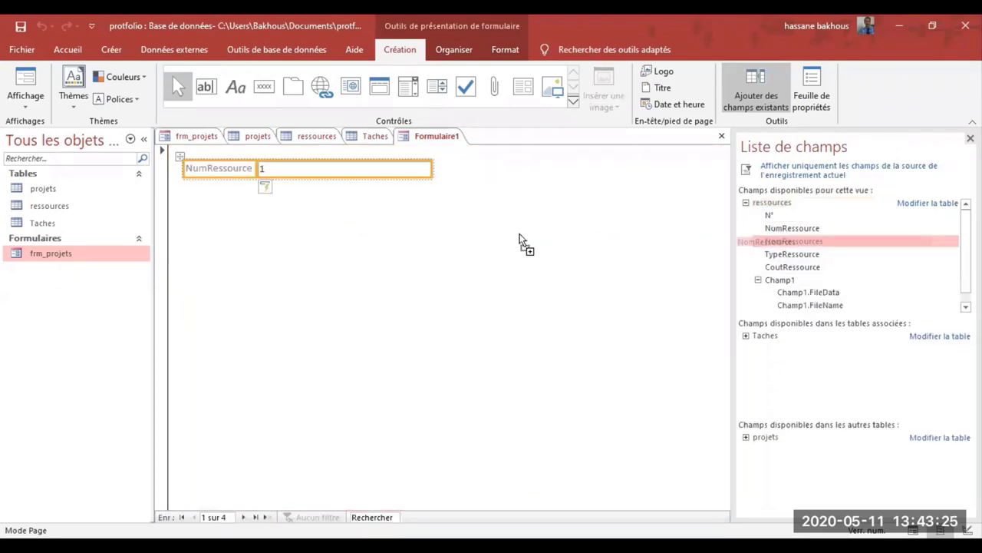
{"action": "left_click_drag", "start_coordinate": [484, 246], "coordinate": [322, 201]}
{"action": "left_click_drag", "start_coordinate": [792, 254], "coordinate": [338, 215]}
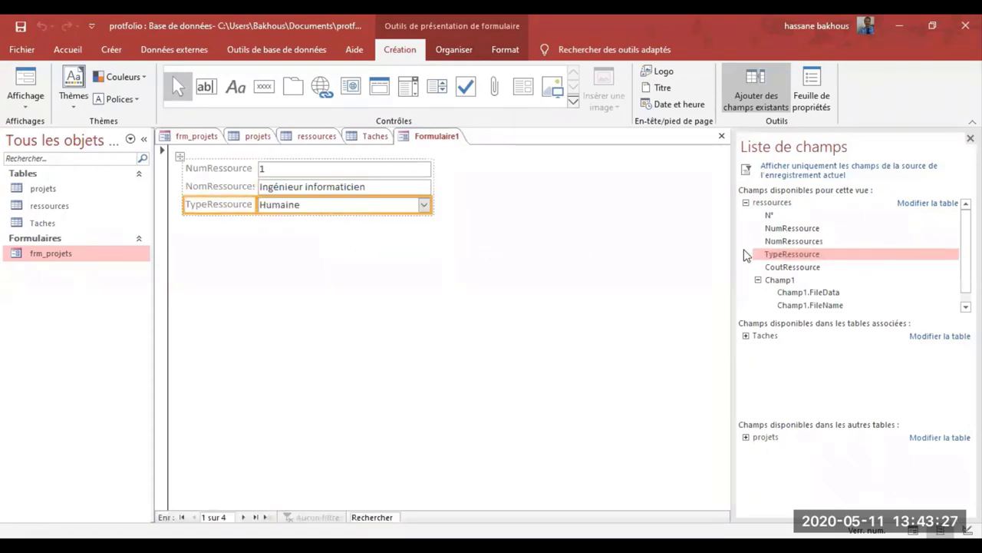
{"action": "left_click_drag", "start_coordinate": [791, 267], "coordinate": [302, 234]}
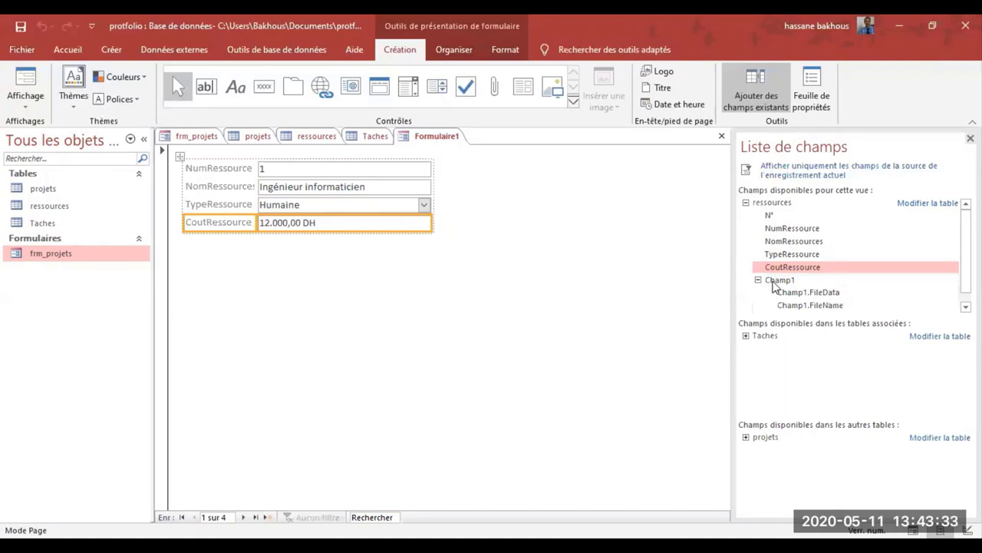
{"action": "left_click_drag", "start_coordinate": [788, 280], "coordinate": [353, 271]}
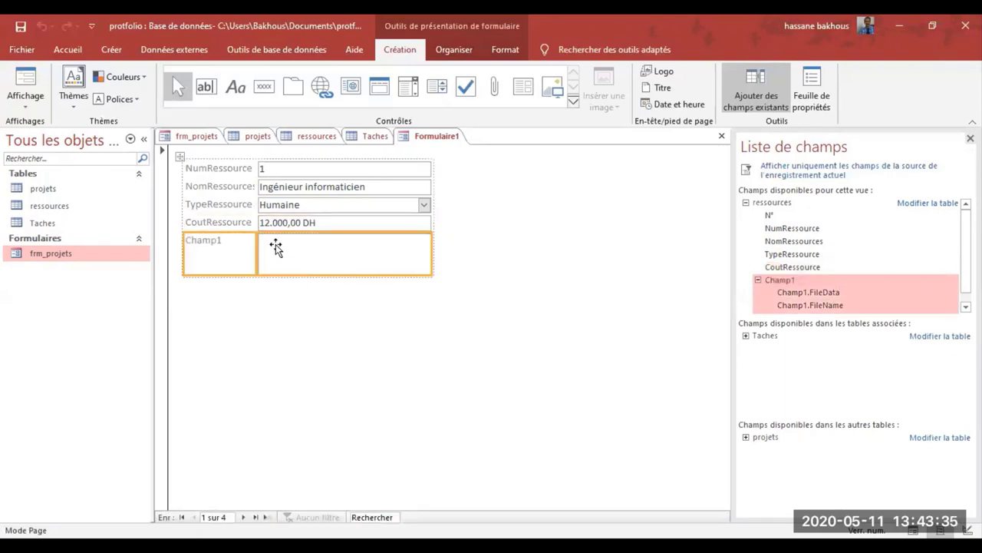
{"action": "left_click", "coordinate": [464, 249]}
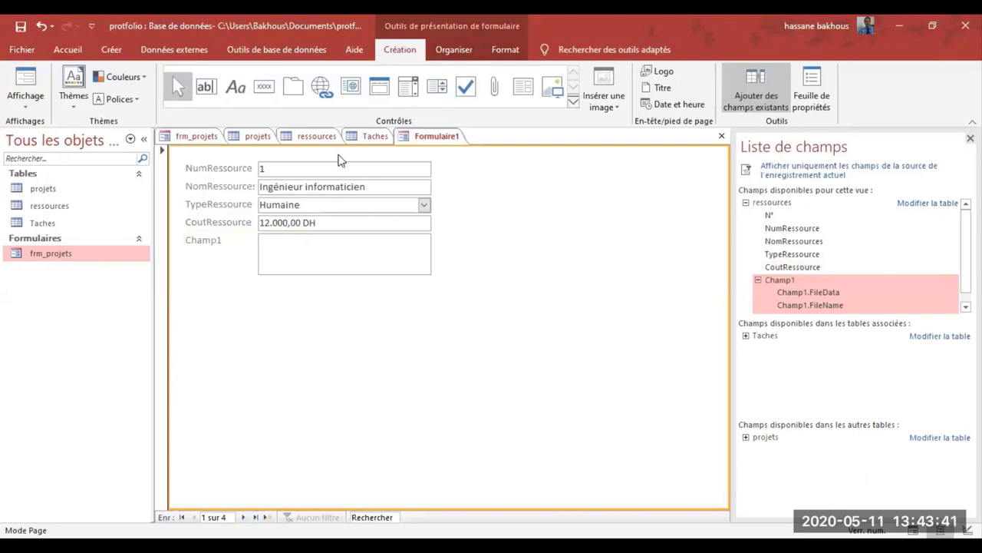
Switch the form to Design view and enlarge the Détail section to about 17 by 7 cm
{"action": "left_click", "coordinate": [29, 112]}
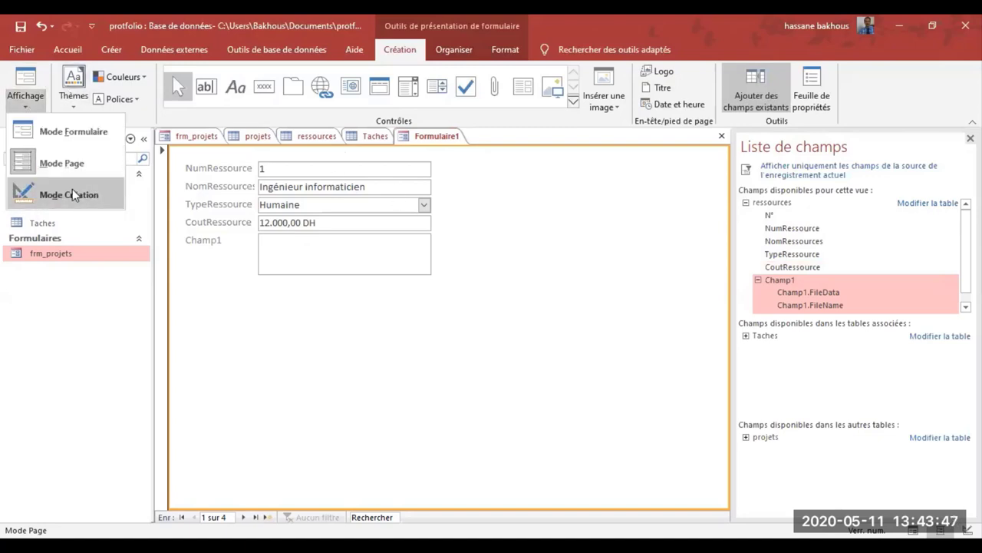
{"action": "left_click", "coordinate": [72, 195]}
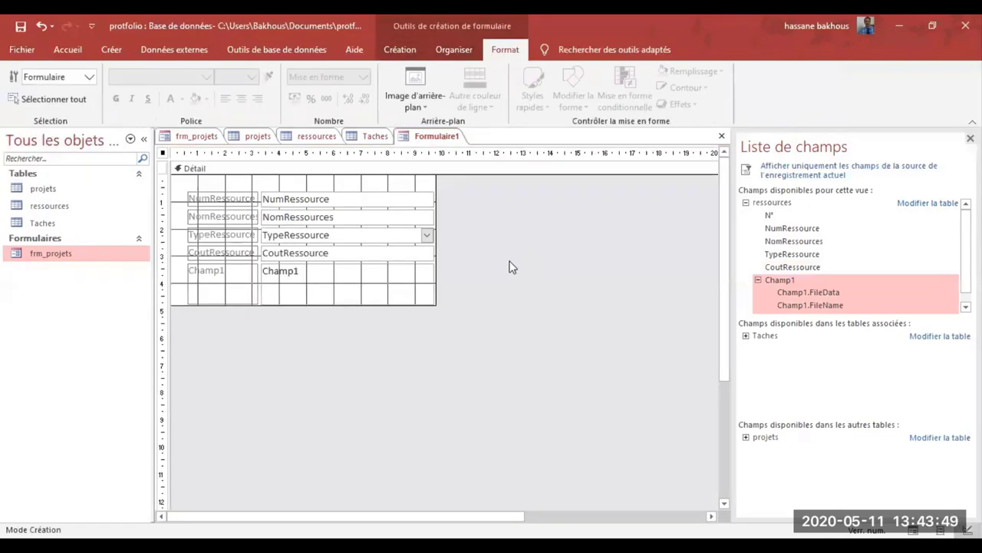
{"action": "left_click_drag", "start_coordinate": [437, 305], "coordinate": [549, 315]}
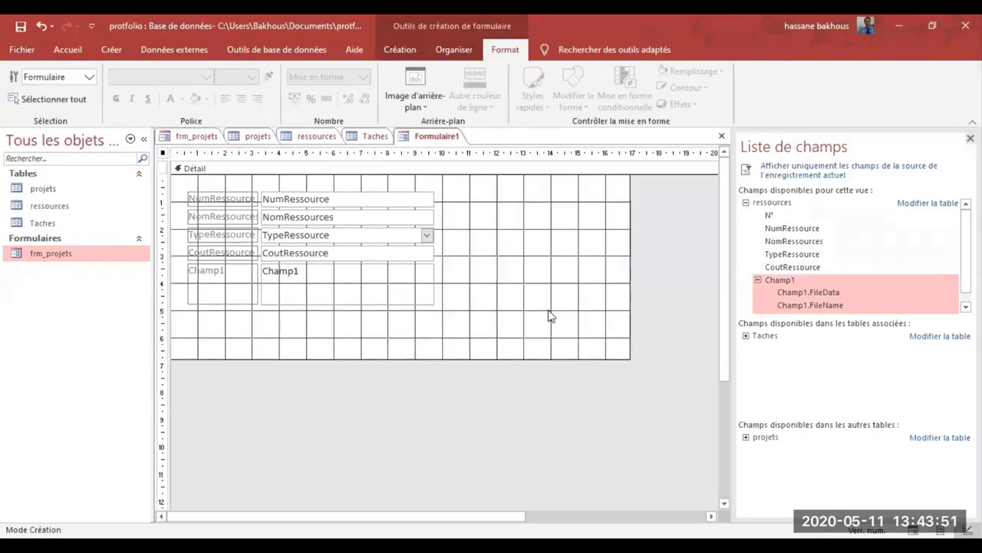
Select all the stacked resource controls in the Détail section and delete them
{"action": "left_click_drag", "start_coordinate": [234, 312], "coordinate": [291, 293]}
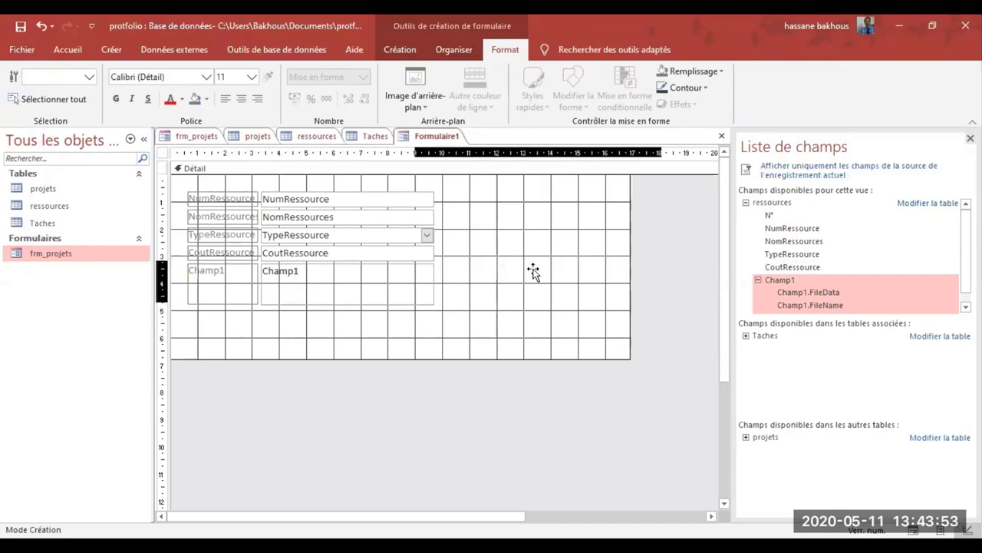
{"action": "left_click", "coordinate": [448, 298]}
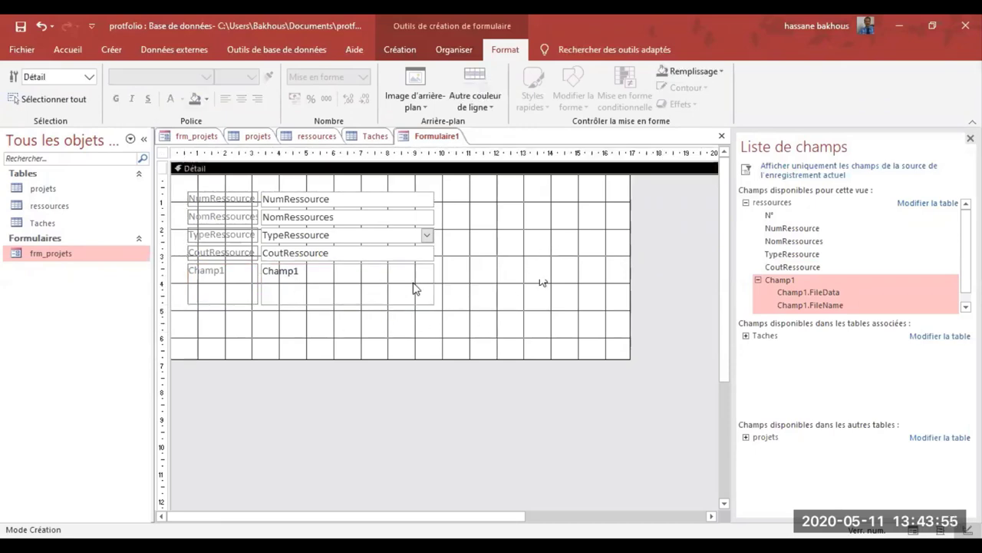
{"action": "left_click", "coordinate": [414, 285]}
{"action": "left_click_drag", "start_coordinate": [470, 199], "coordinate": [204, 333]}
{"action": "key", "text": "Delete"}
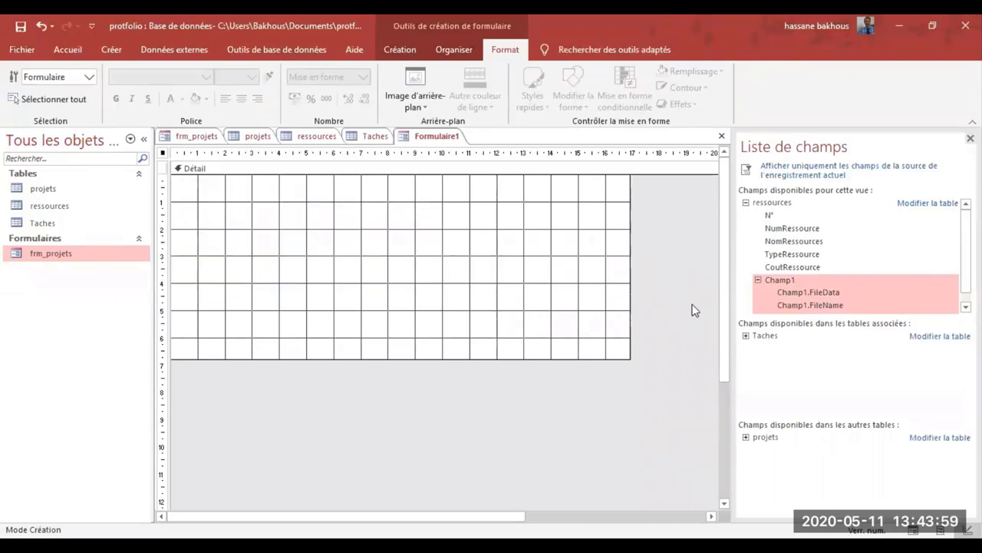
Place NumRessource, NomRessources, TypeRessource and CoutRessource individually one below another in the Détail section, with Champ1 to their right
{"action": "left_click", "coordinate": [787, 228]}
{"action": "left_click_drag", "start_coordinate": [800, 234], "coordinate": [459, 244]}
{"action": "mouse_move", "coordinate": [346, 227]}
{"action": "left_mouse_down"}
{"action": "mouse_move", "coordinate": [302, 224]}
{"action": "mouse_move", "coordinate": [333, 241]}
{"action": "left_mouse_up"}
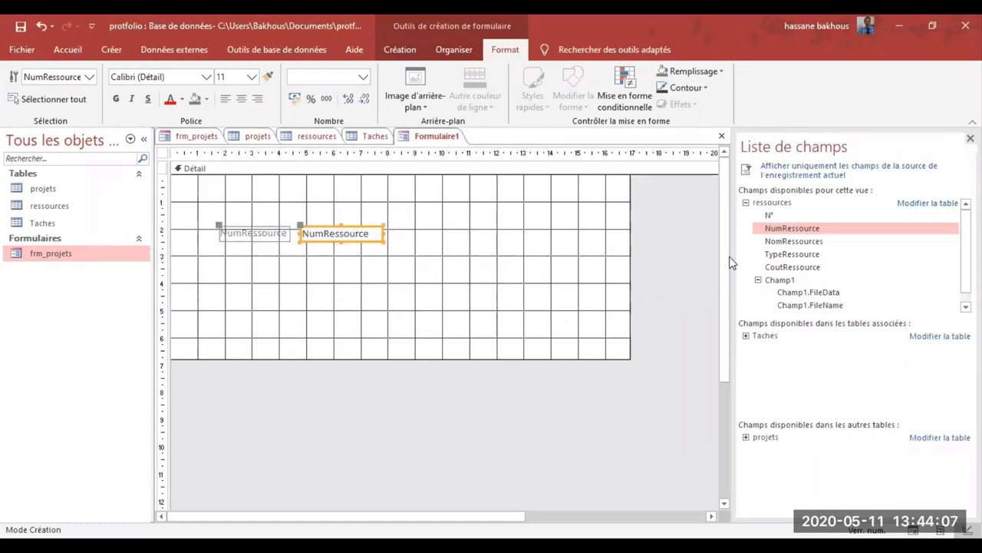
{"action": "left_click_drag", "start_coordinate": [777, 241], "coordinate": [323, 267]}
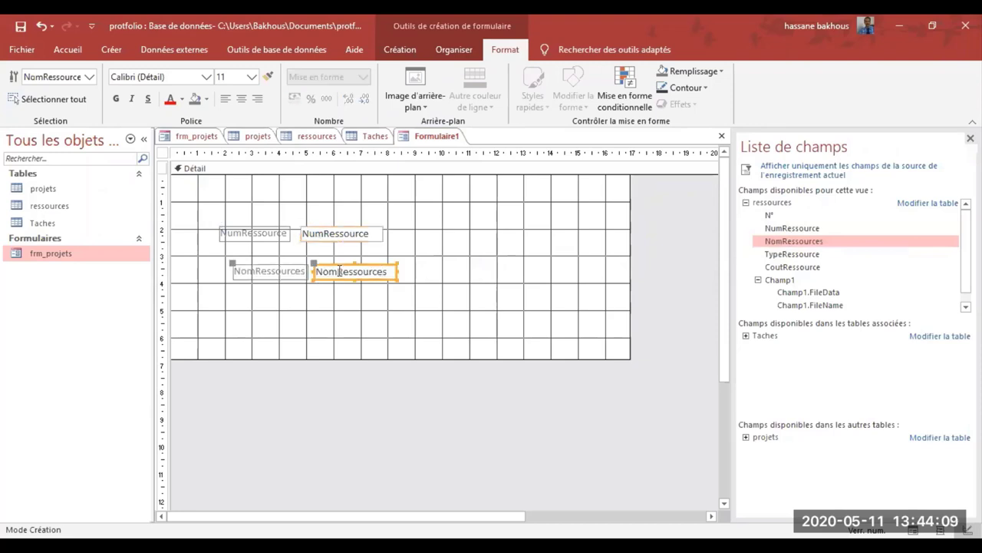
{"action": "left_click", "coordinate": [336, 278]}
{"action": "left_click", "coordinate": [351, 281]}
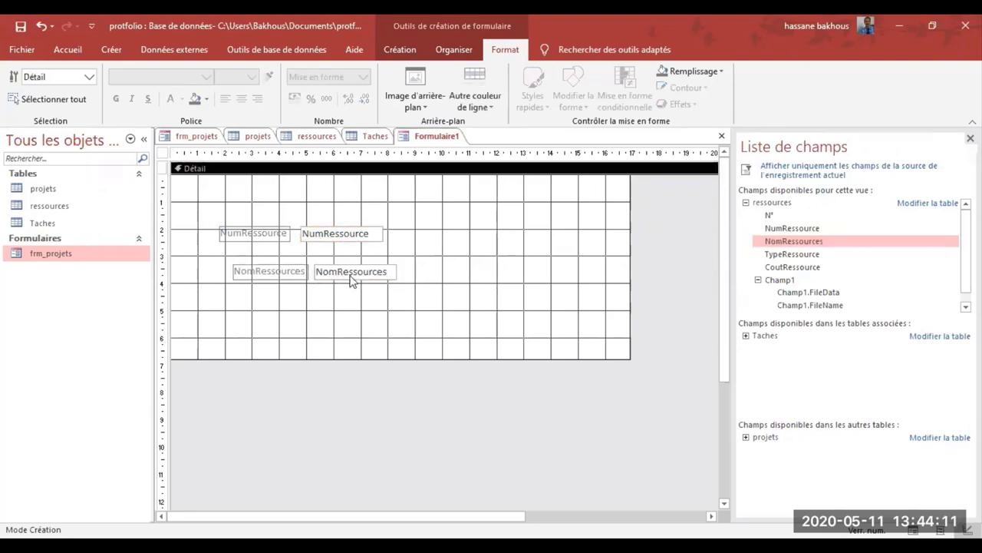
{"action": "left_click_drag", "start_coordinate": [785, 254], "coordinate": [330, 287]}
{"action": "left_click_drag", "start_coordinate": [818, 268], "coordinate": [379, 309]}
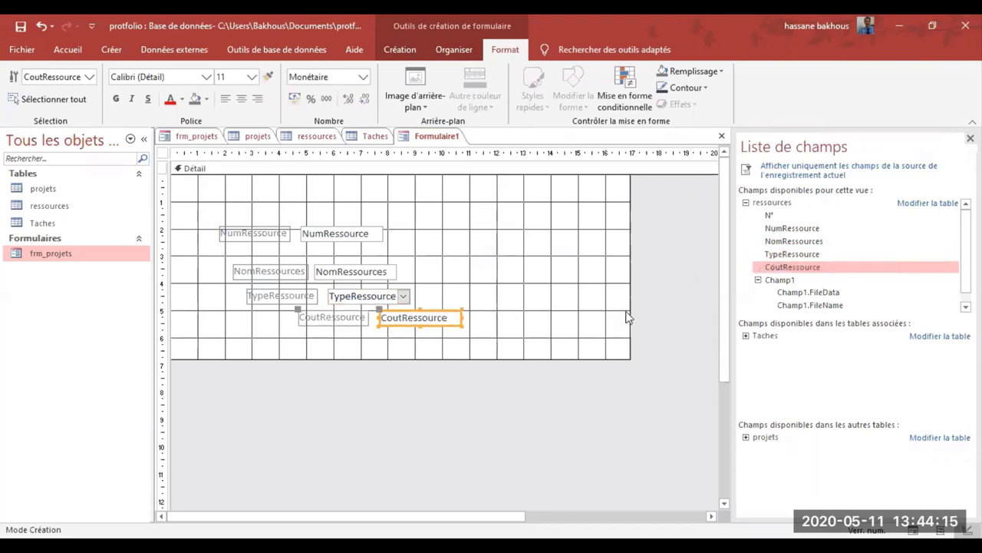
{"action": "left_click_drag", "start_coordinate": [816, 280], "coordinate": [563, 217]}
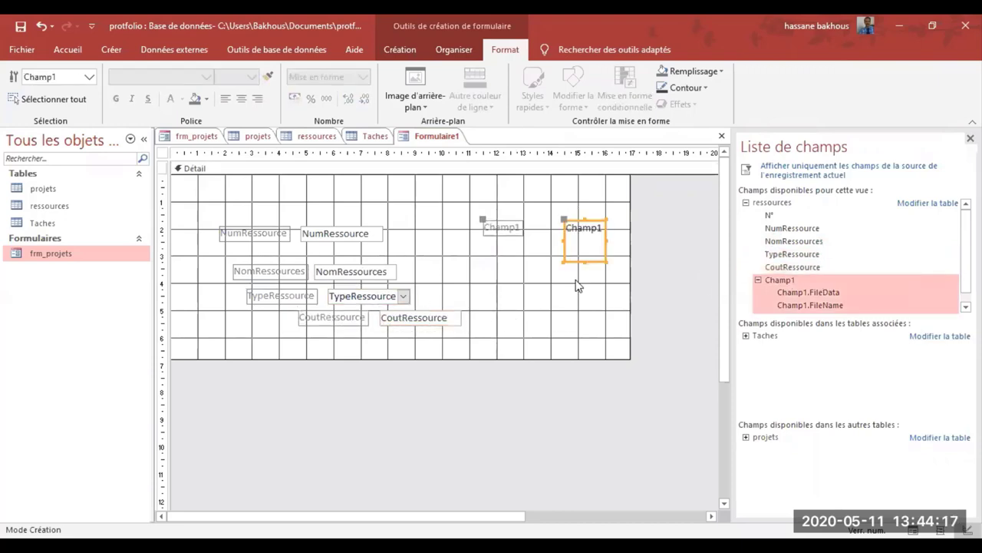
Align the four resource fields and their labels with the Gauche option and move the lower three rows up towards NumRessource
{"action": "left_click_drag", "start_coordinate": [452, 216], "coordinate": [229, 344]}
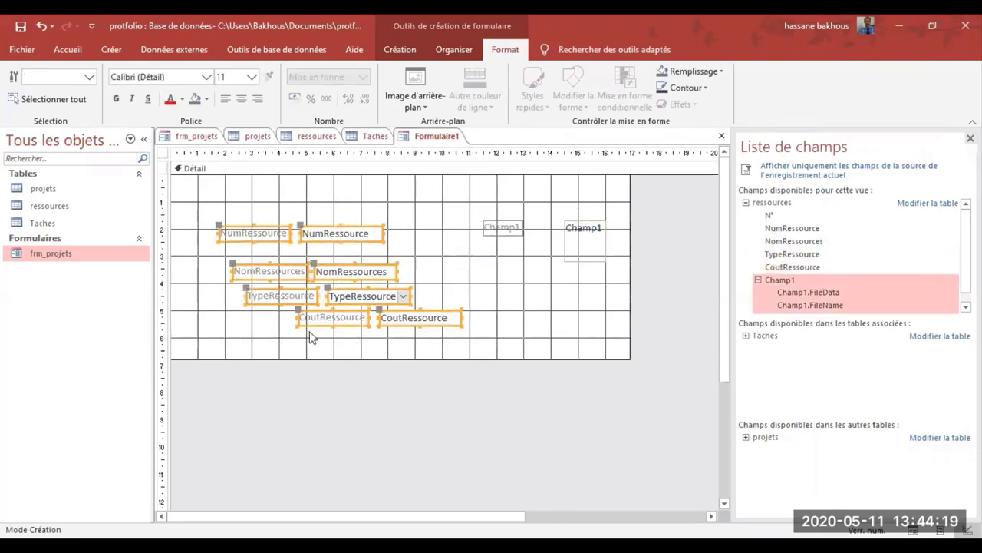
{"action": "mouse_move", "coordinate": [421, 307]}
{"action": "left_mouse_down"}
{"action": "mouse_move", "coordinate": [482, 327]}
{"action": "mouse_move", "coordinate": [420, 309]}
{"action": "left_mouse_up"}
{"action": "left_click", "coordinate": [461, 54]}
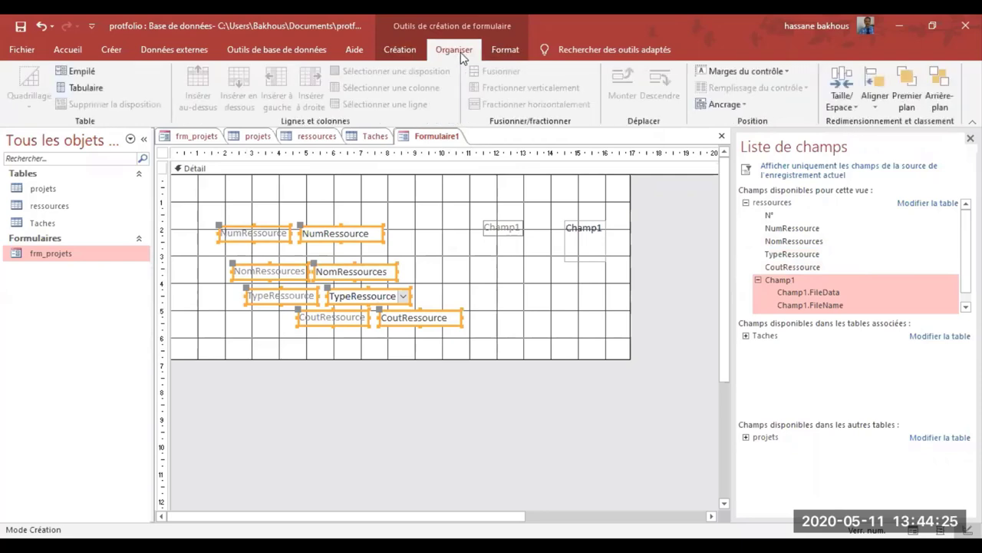
{"action": "left_click", "coordinate": [882, 105]}
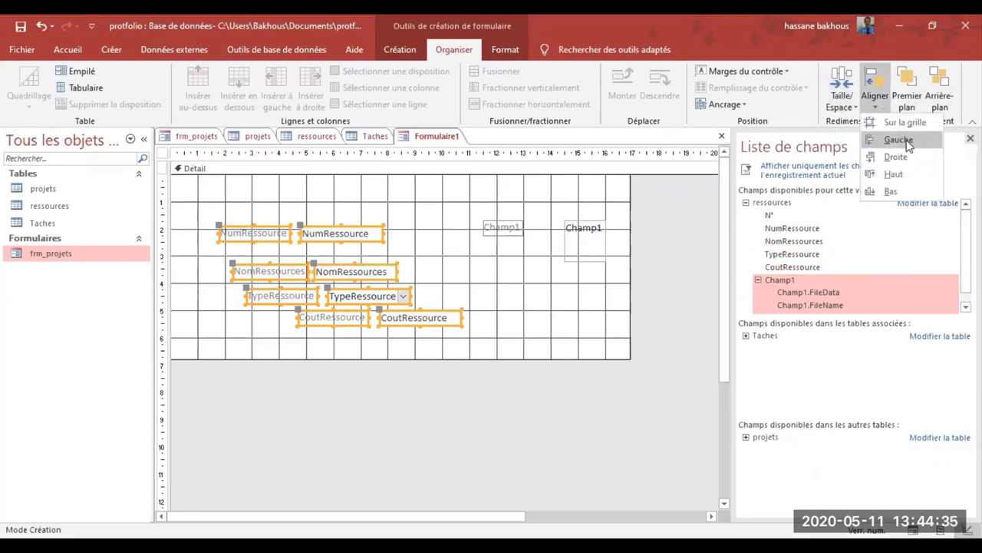
{"action": "left_click", "coordinate": [898, 139]}
{"action": "left_click", "coordinate": [432, 274]}
{"action": "left_click_drag", "start_coordinate": [406, 265], "coordinate": [252, 305]}
Move the Champ1 attachment closer to the other fields, put its label above it and enlarge its box to about 5 by 3 cm
{"action": "left_click", "coordinate": [534, 266]}
{"action": "left_click_drag", "start_coordinate": [575, 256], "coordinate": [479, 252]}
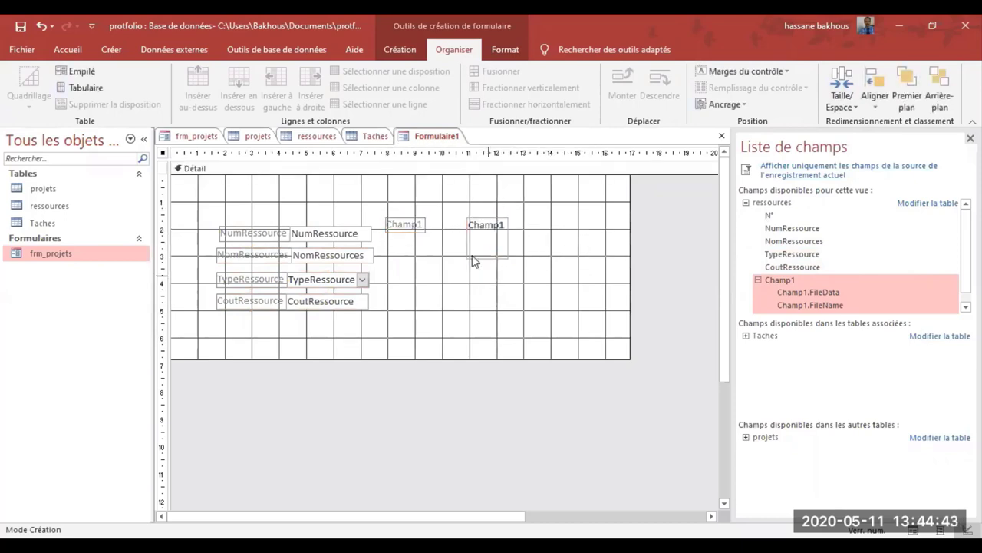
{"action": "left_click", "coordinate": [411, 225]}
{"action": "left_click_drag", "start_coordinate": [384, 219], "coordinate": [467, 201]}
{"action": "left_click_drag", "start_coordinate": [491, 261], "coordinate": [554, 323]}
{"action": "left_click", "coordinate": [332, 311]}
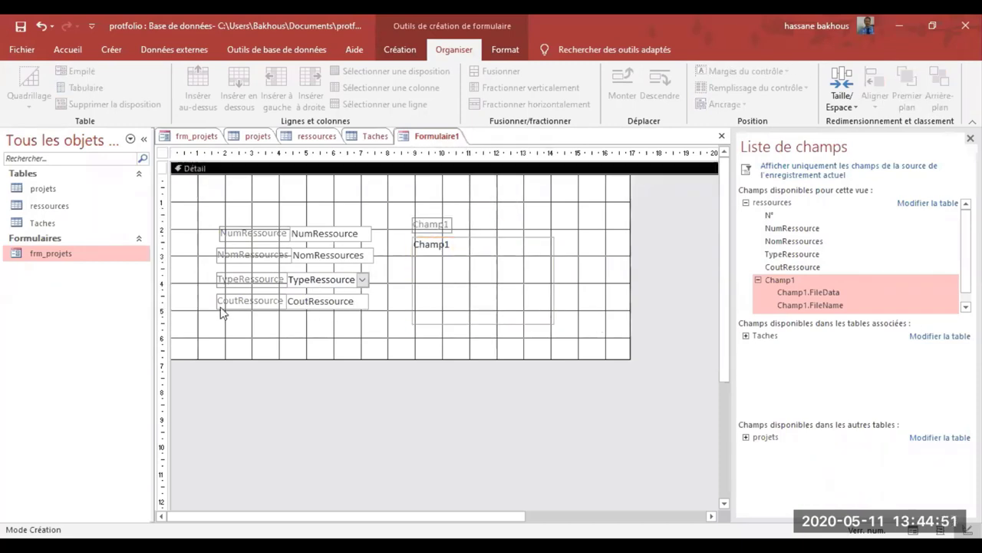
Move the CoutRessource and TypeRessource rows lower to widen their spacing, and select all four resource rows for alignment
{"action": "left_click_drag", "start_coordinate": [213, 292], "coordinate": [320, 316]}
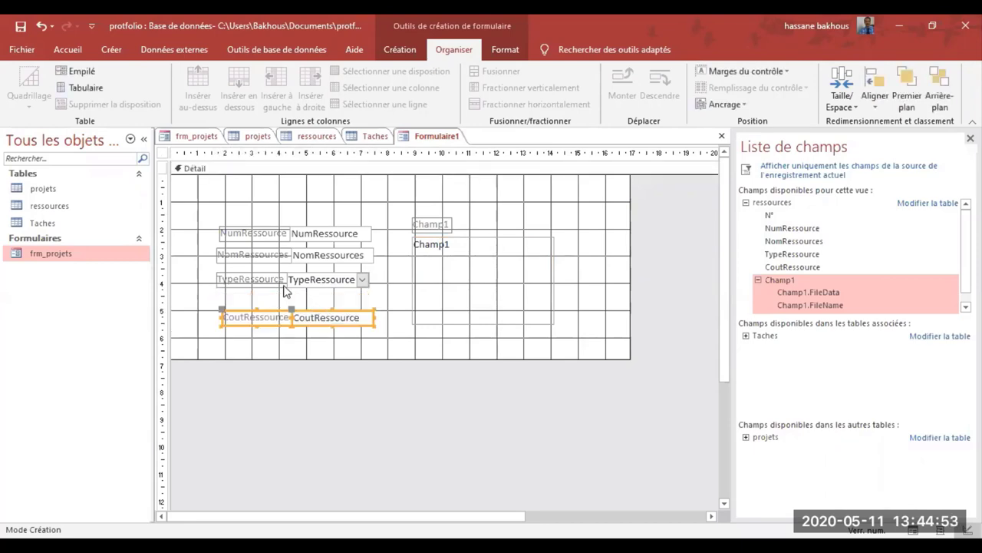
{"action": "left_click_drag", "start_coordinate": [216, 304], "coordinate": [305, 292]}
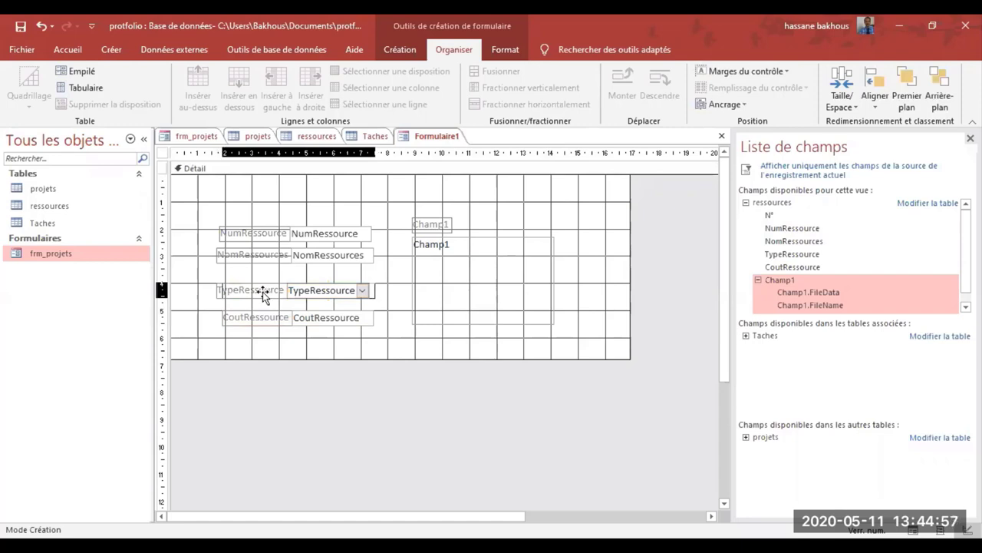
{"action": "mouse_move", "coordinate": [193, 206]}
{"action": "left_mouse_down"}
{"action": "mouse_move", "coordinate": [286, 306]}
{"action": "mouse_move", "coordinate": [323, 320]}
{"action": "left_mouse_up"}
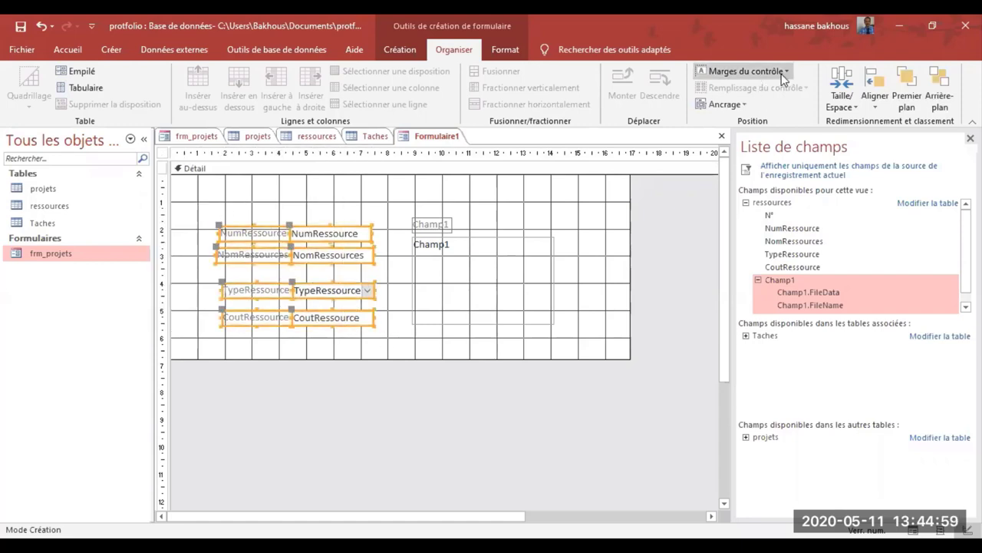
{"action": "left_click", "coordinate": [879, 99]}
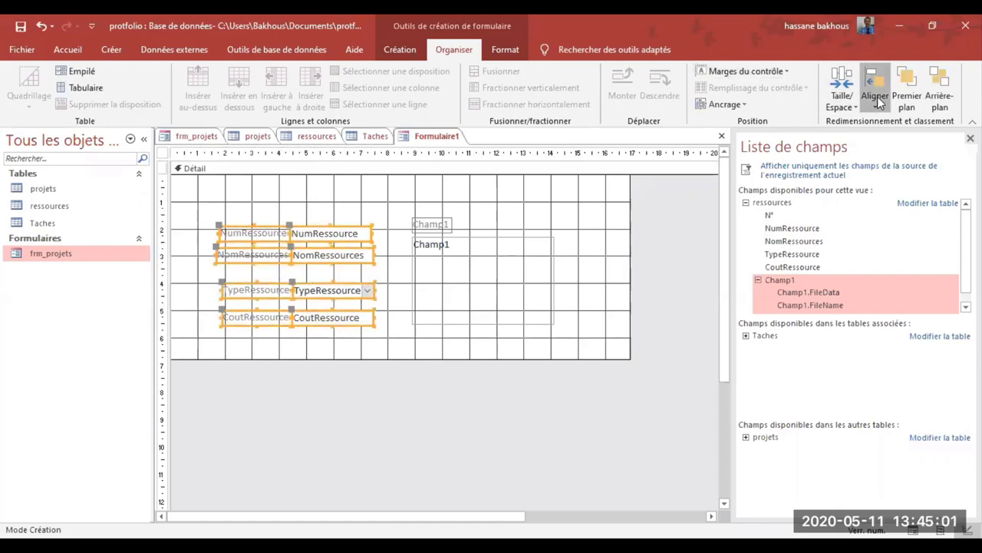
Add a title label reading "Ressources" above the NumRessource field on Formulaire1
{"action": "left_click", "coordinate": [284, 208]}
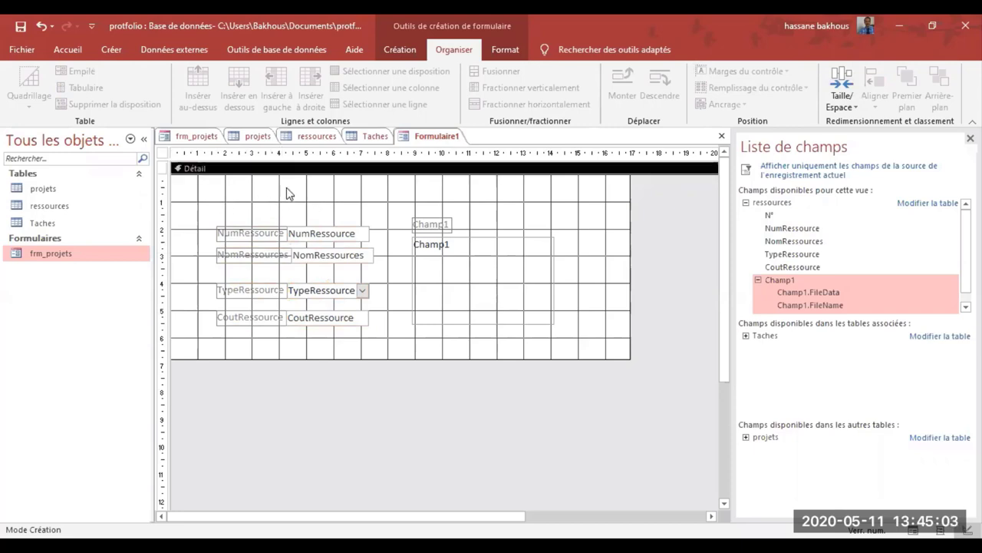
{"action": "left_click", "coordinate": [400, 50]}
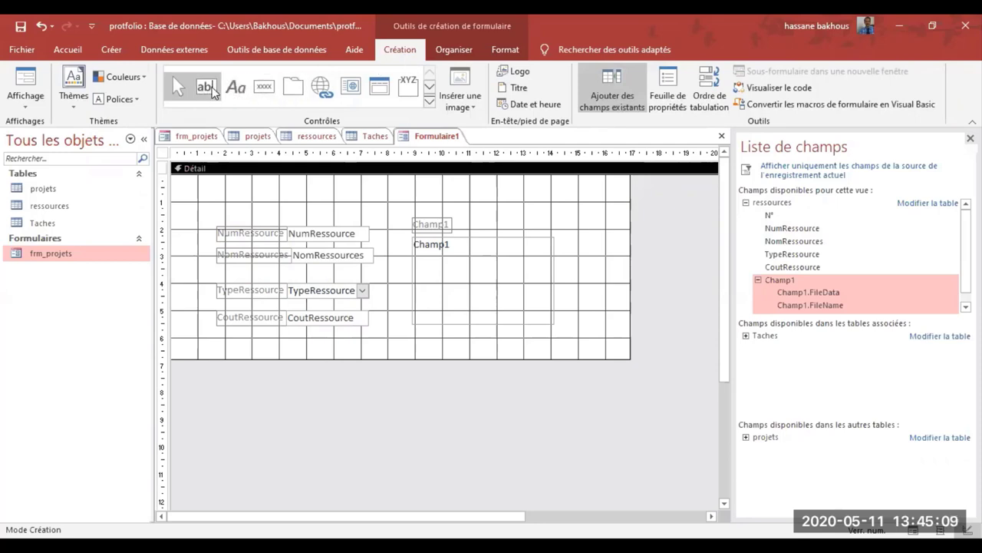
{"action": "left_click", "coordinate": [236, 88]}
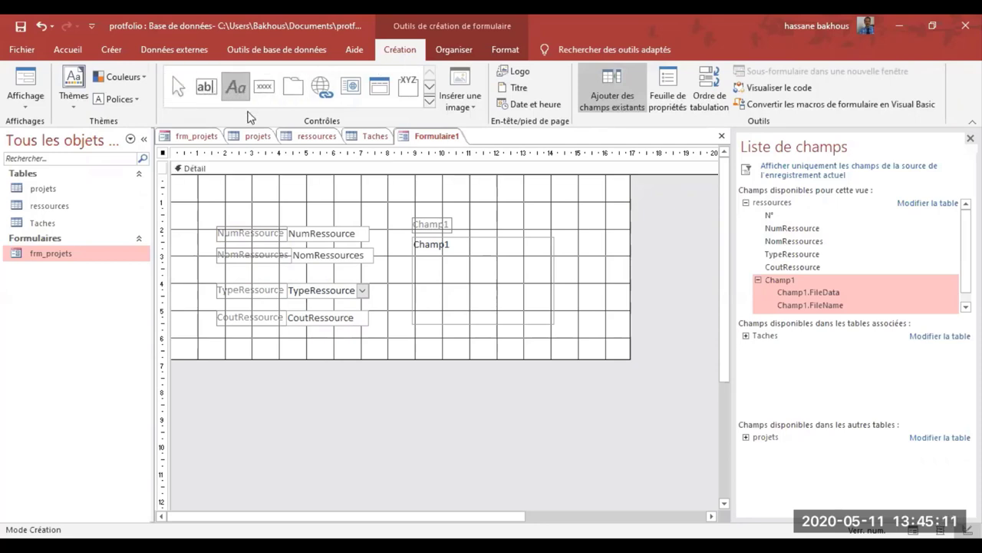
{"action": "left_click", "coordinate": [233, 192]}
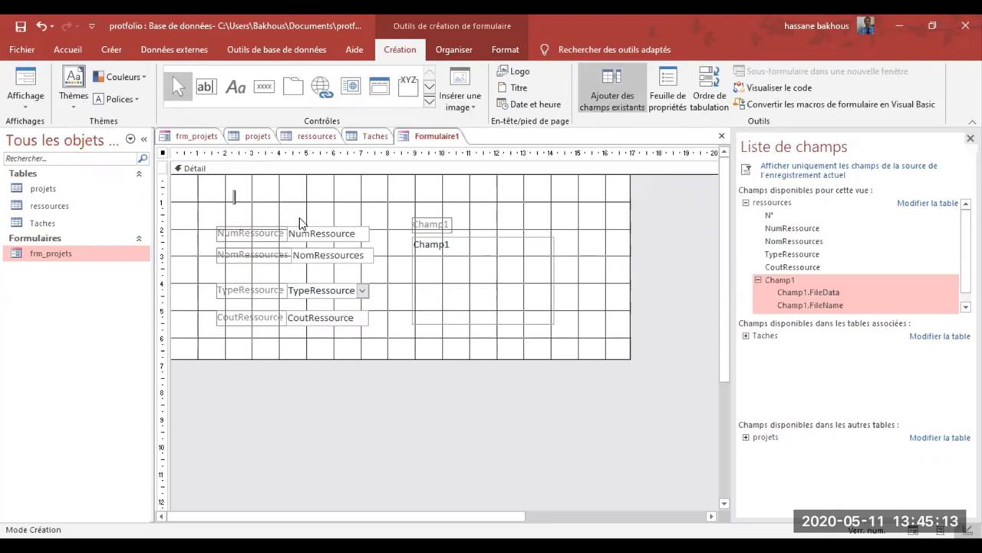
{"action": "type", "text": "Ressources"}
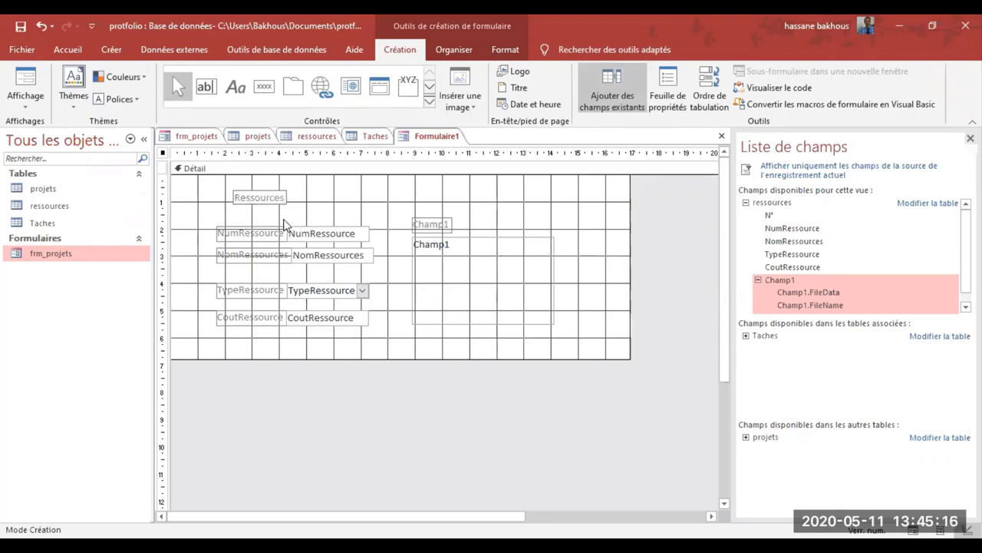
{"action": "key", "text": "Return"}
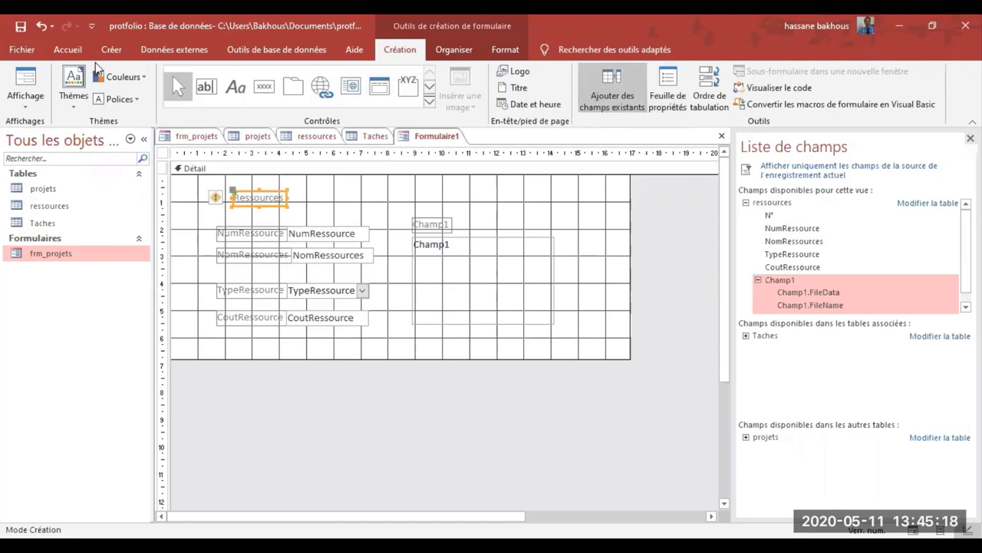
Format the Ressources title label as bold 18 pt and enlarge its box to fit the whole text
{"action": "left_click", "coordinate": [506, 50]}
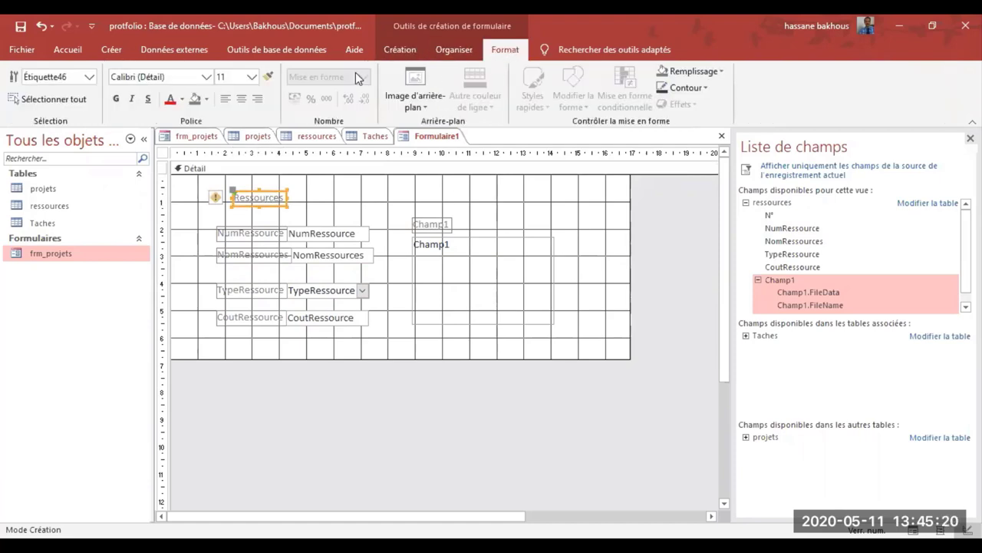
{"action": "left_click", "coordinate": [252, 77]}
{"action": "left_click", "coordinate": [228, 191]}
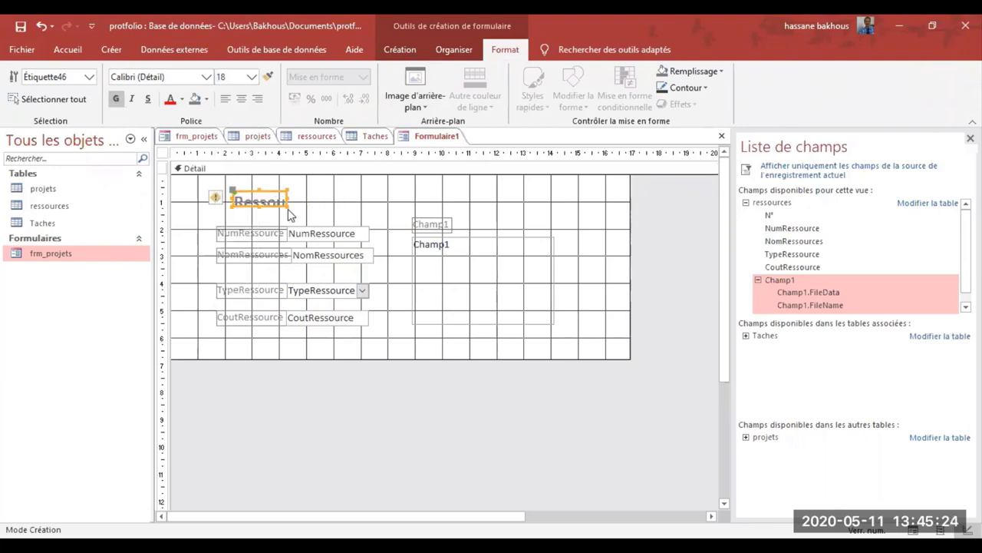
{"action": "left_click_drag", "start_coordinate": [286, 203], "coordinate": [346, 221]}
{"action": "left_click", "coordinate": [372, 207]}
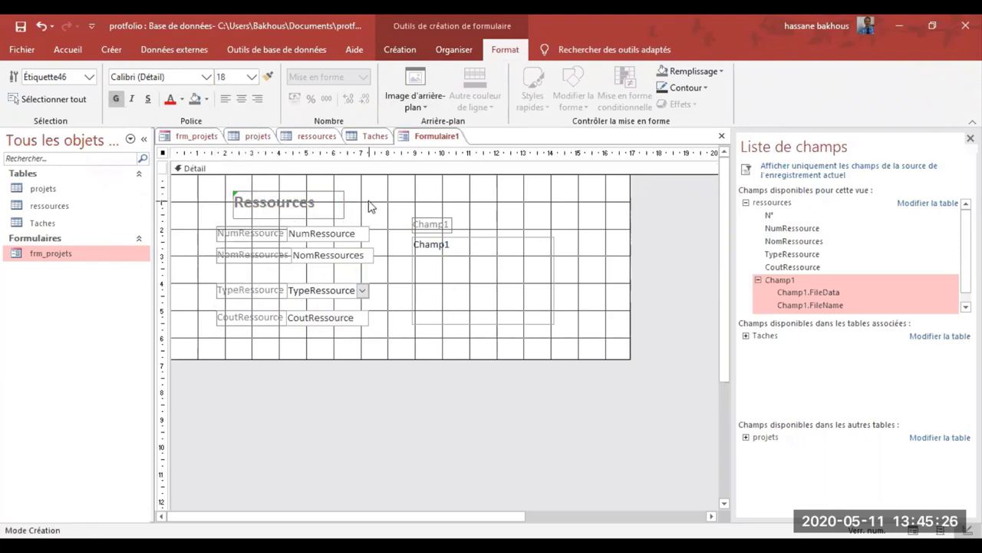
{"action": "left_click", "coordinate": [407, 201]}
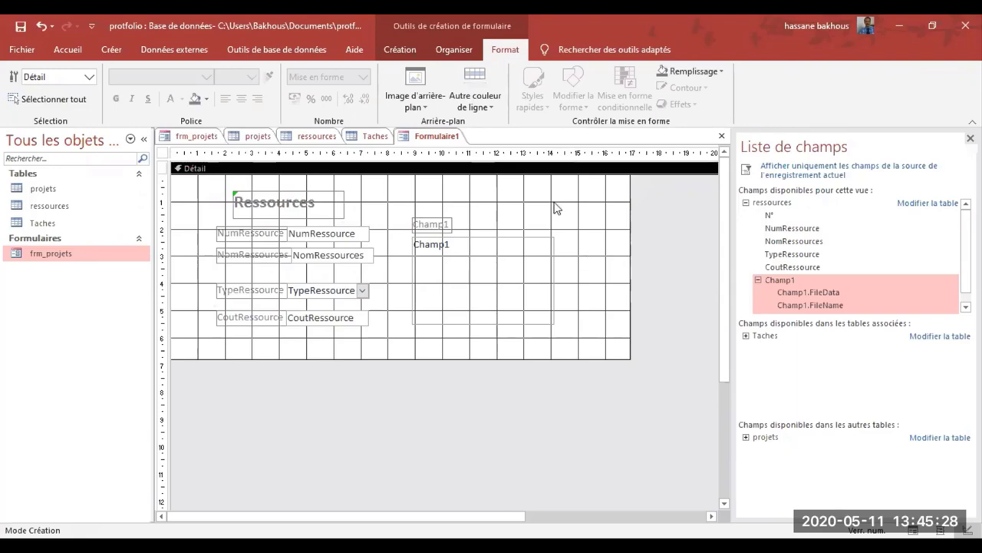
Examine the projets table and the frm_projets form layout, and return to the design of Formulaire1
{"action": "left_click", "coordinate": [258, 136]}
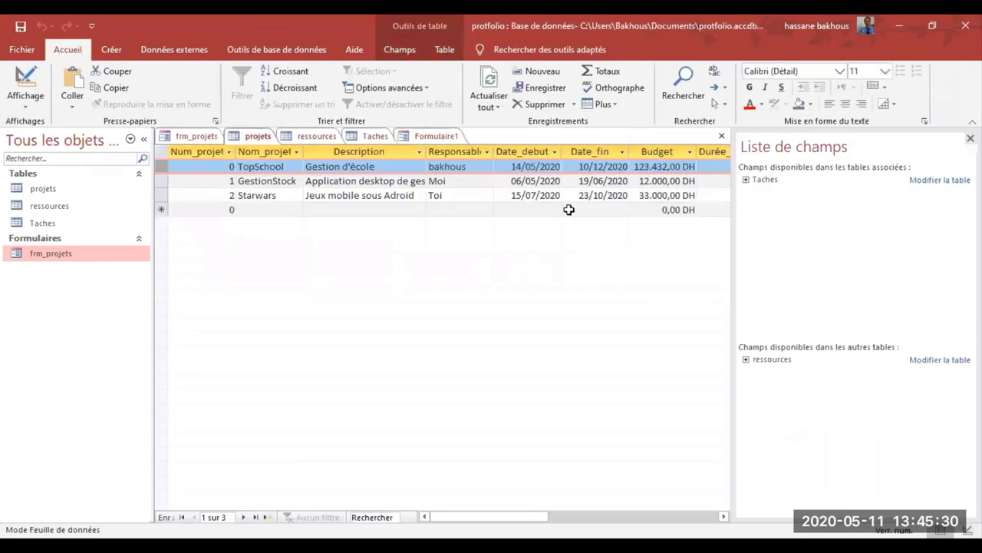
{"action": "left_click", "coordinate": [184, 136]}
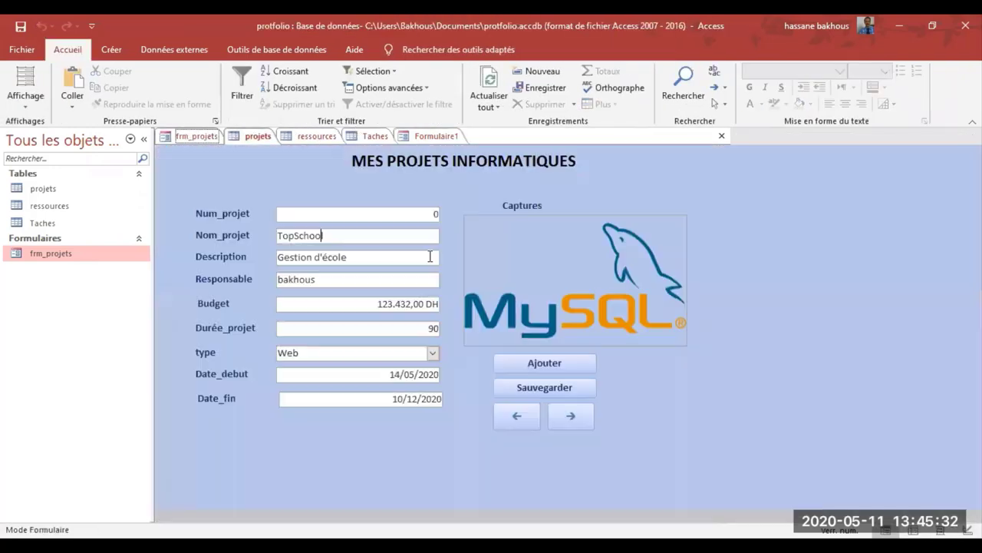
{"action": "left_click", "coordinate": [432, 135]}
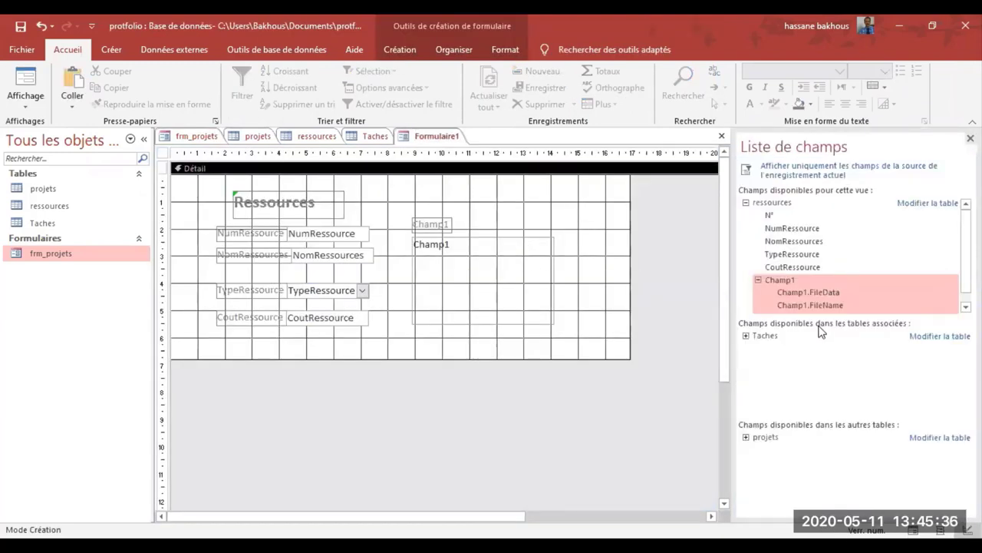
{"action": "left_click", "coordinate": [498, 50]}
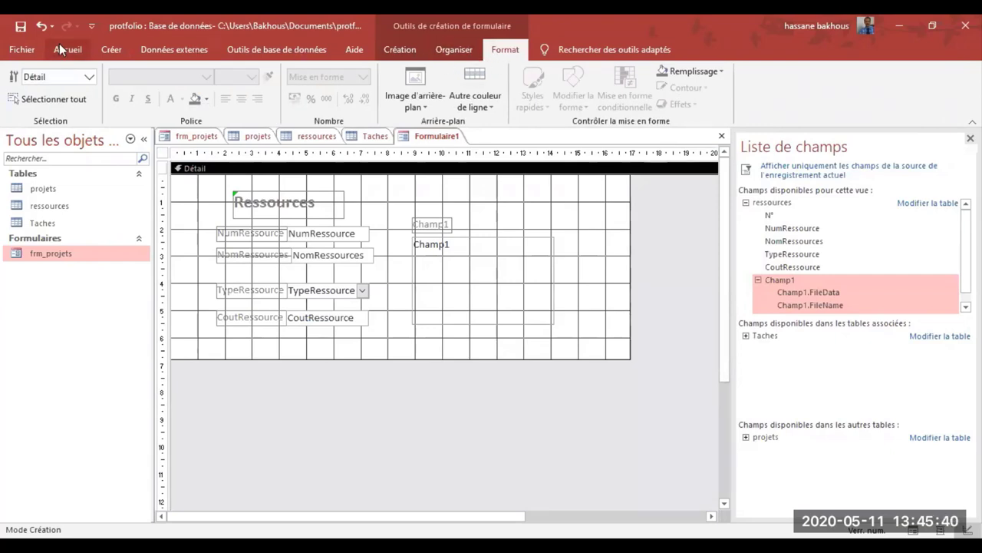
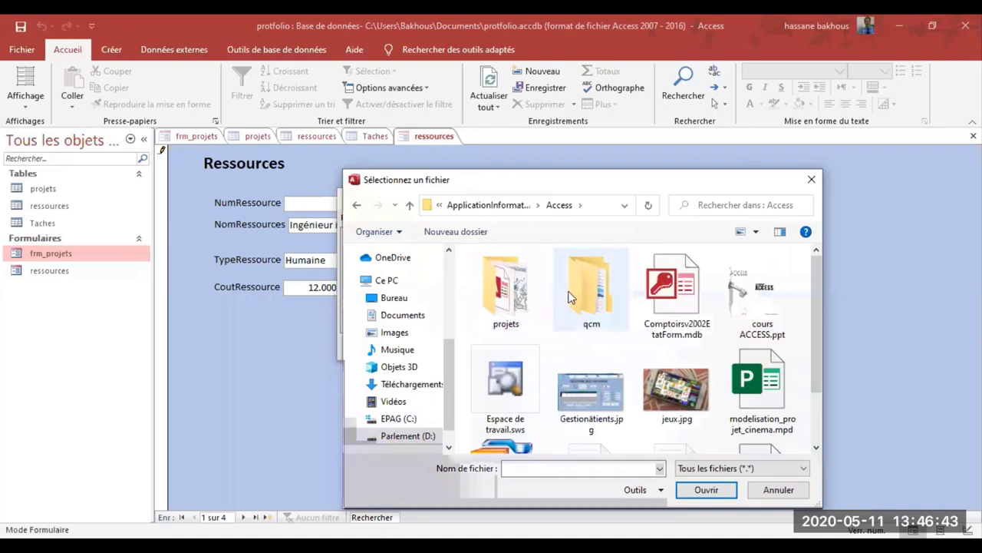
Attach img2.jpg from the projets\personnel folder to the Champ1 field of resource 1
{"action": "double_click", "coordinate": [528, 298]}
{"action": "double_click", "coordinate": [511, 301]}
{"action": "left_click_drag", "start_coordinate": [614, 184], "coordinate": [725, 175]}
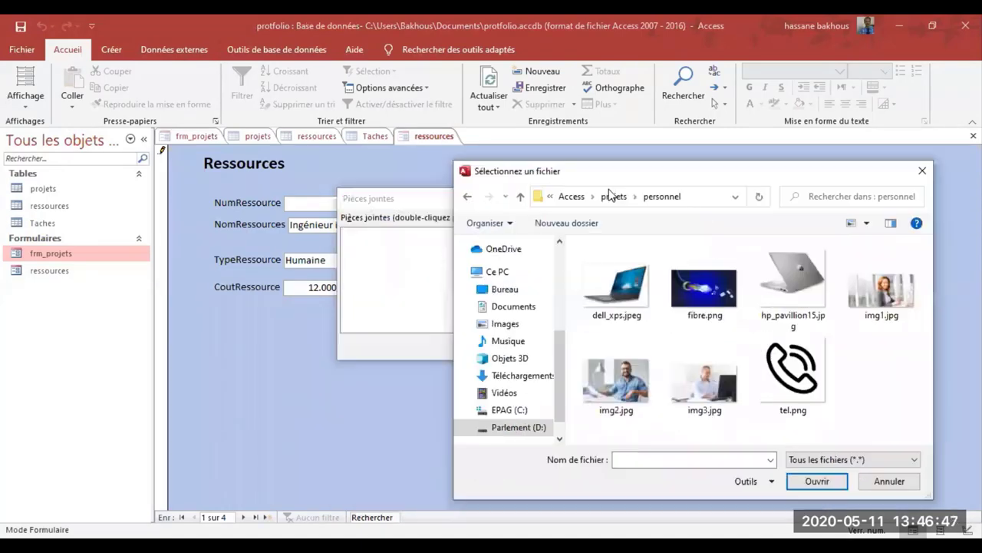
{"action": "left_click", "coordinate": [629, 382]}
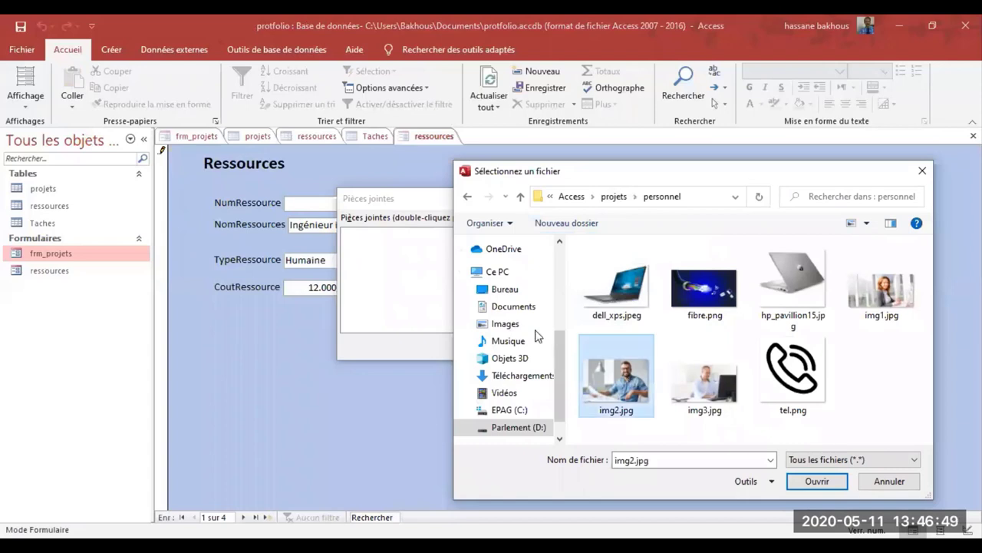
{"action": "double_click", "coordinate": [630, 381]}
{"action": "left_click", "coordinate": [558, 349]}
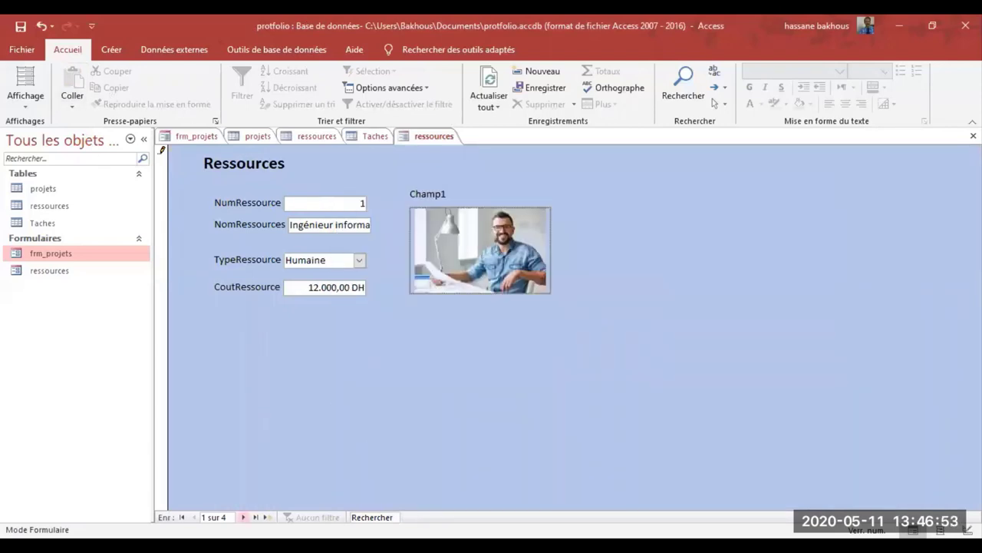
Attach img1.jpg to the Champ1 field of resource 2
{"action": "left_click", "coordinate": [243, 517]}
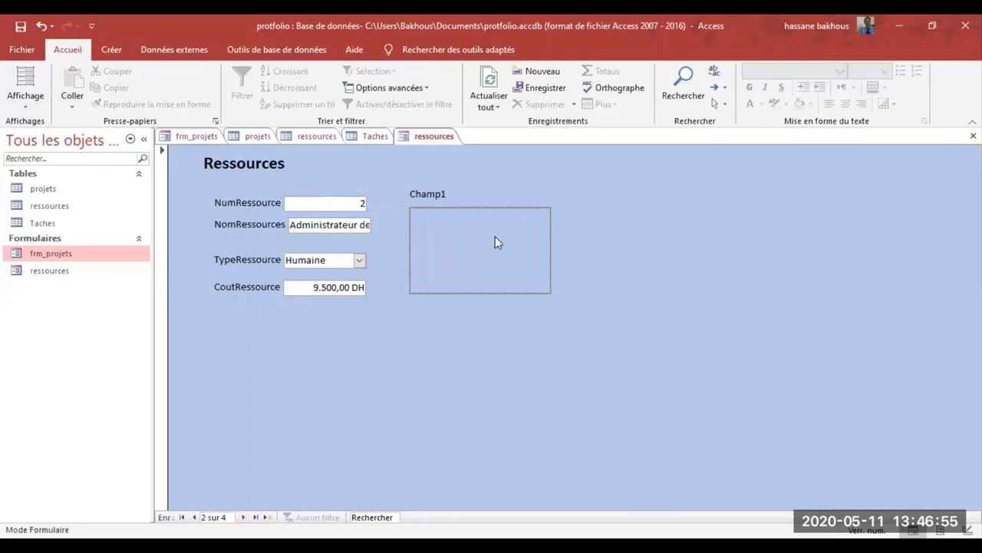
{"action": "left_click", "coordinate": [452, 189]}
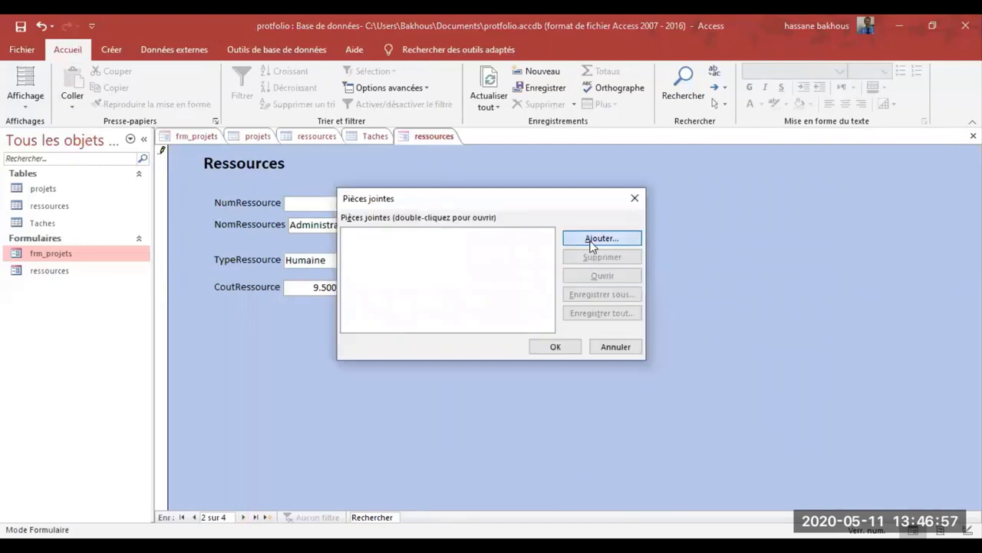
{"action": "left_click", "coordinate": [590, 242]}
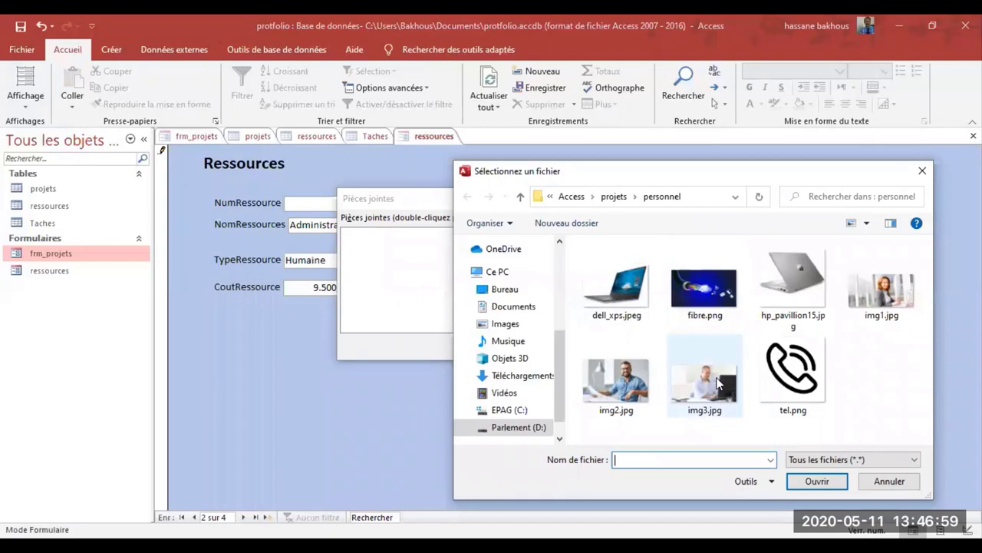
{"action": "left_click", "coordinate": [886, 282]}
{"action": "double_click", "coordinate": [886, 282]}
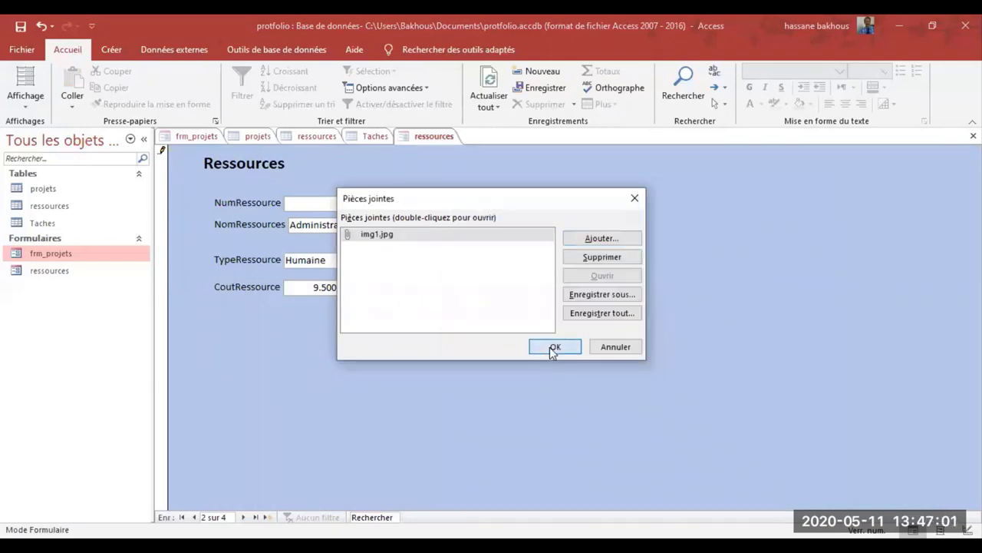
{"action": "left_click", "coordinate": [549, 346]}
Attach dell_xps.jpeg to the Champ1 field of resource 3, the Laptop Dell XPS
{"action": "left_click", "coordinate": [243, 516]}
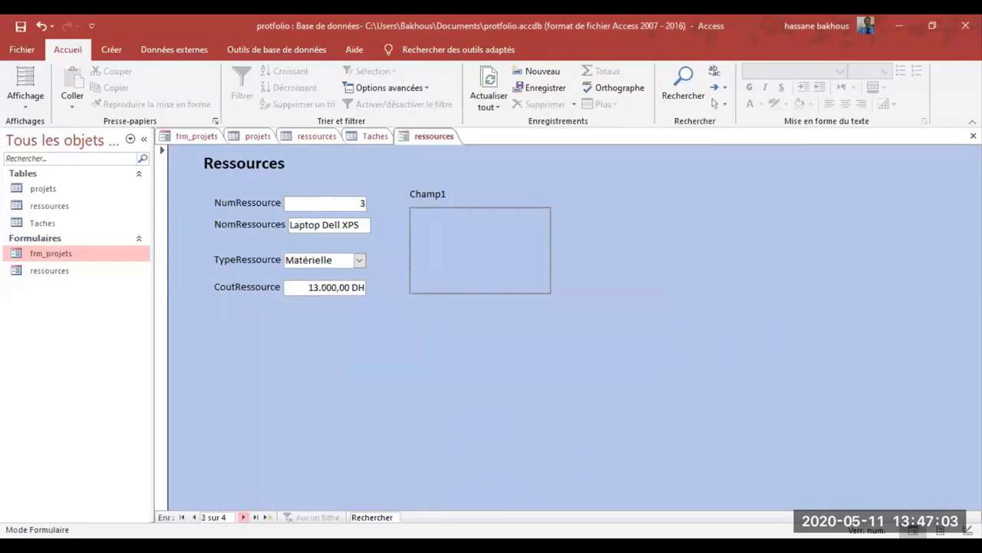
{"action": "double_click", "coordinate": [454, 253]}
{"action": "left_click", "coordinate": [623, 242]}
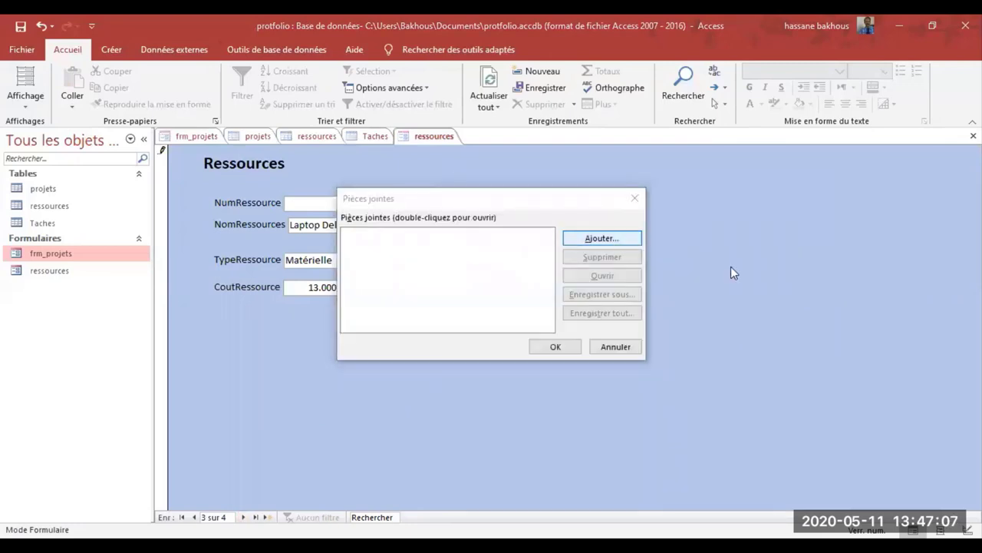
{"action": "double_click", "coordinate": [629, 286]}
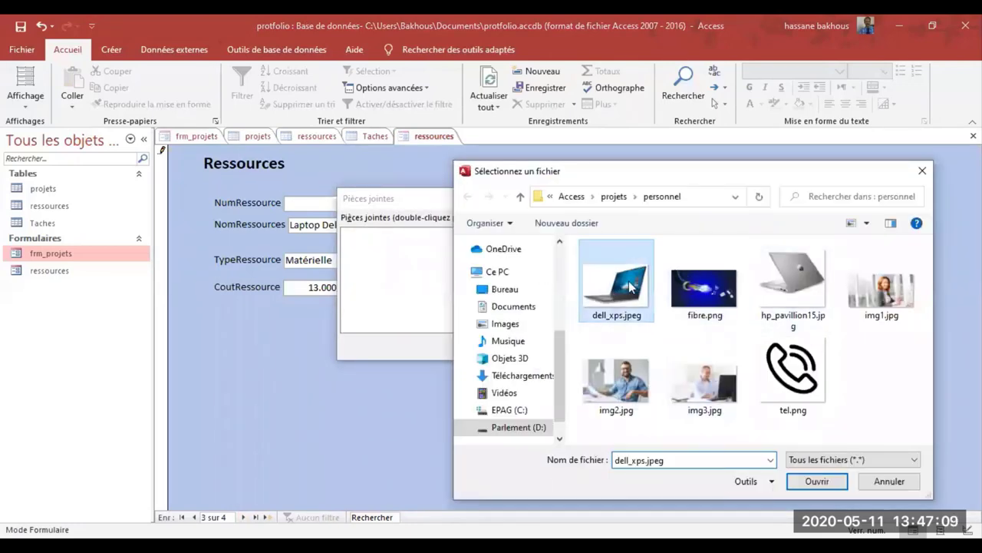
{"action": "left_click", "coordinate": [560, 345]}
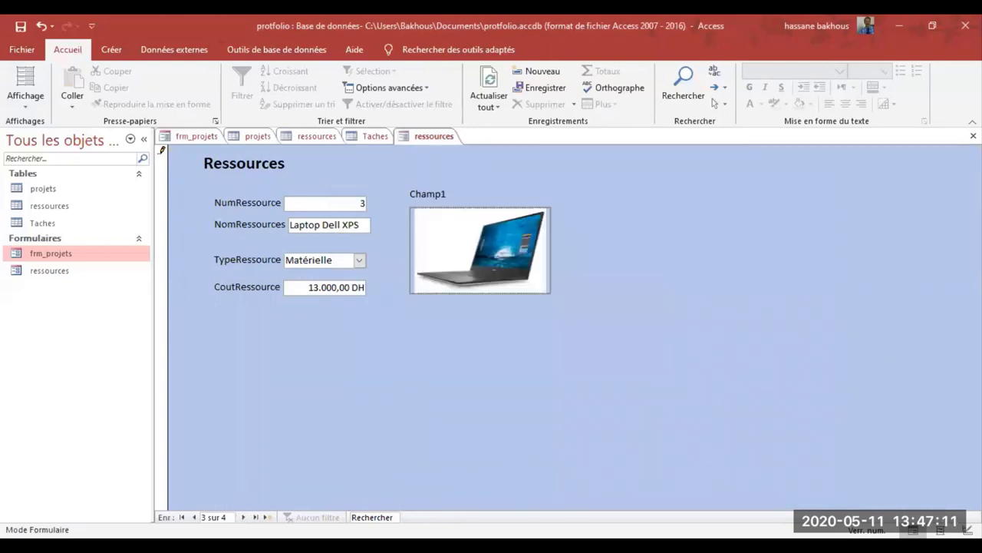
Attach img3.jpg to the Champ1 field of resource 4, the Infographiste
{"action": "key", "text": "Page_Down"}
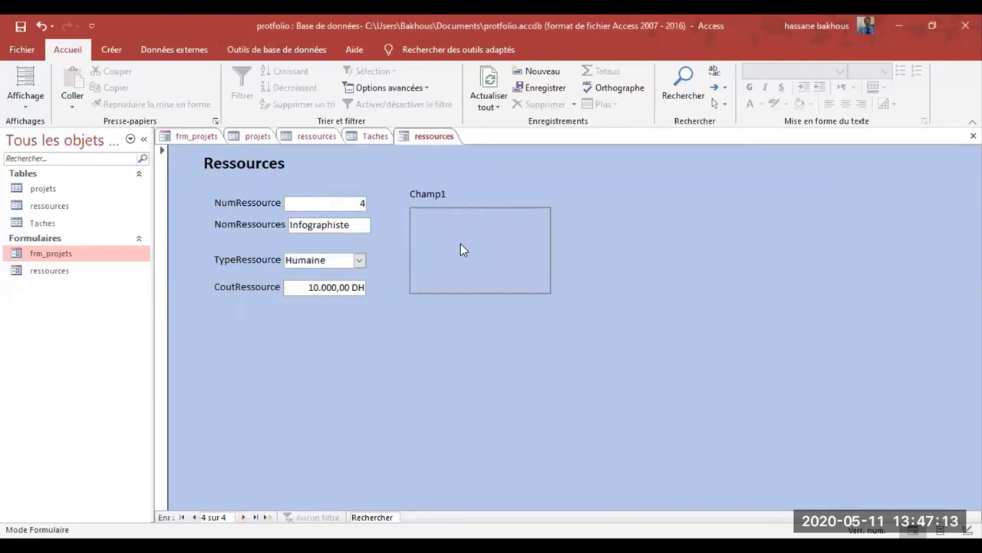
{"action": "left_click", "coordinate": [452, 187]}
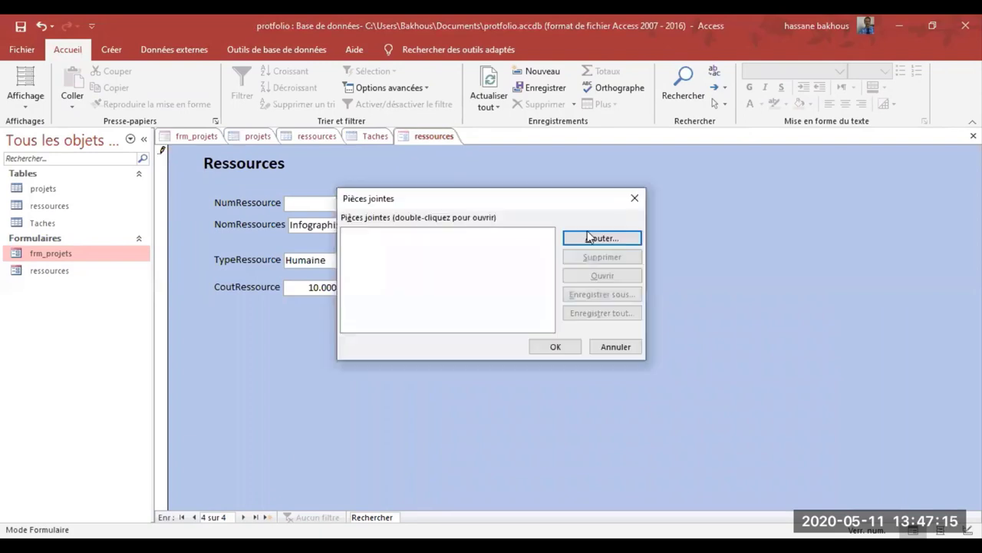
{"action": "key", "text": "Return"}
{"action": "double_click", "coordinate": [708, 373]}
{"action": "left_click", "coordinate": [547, 348]}
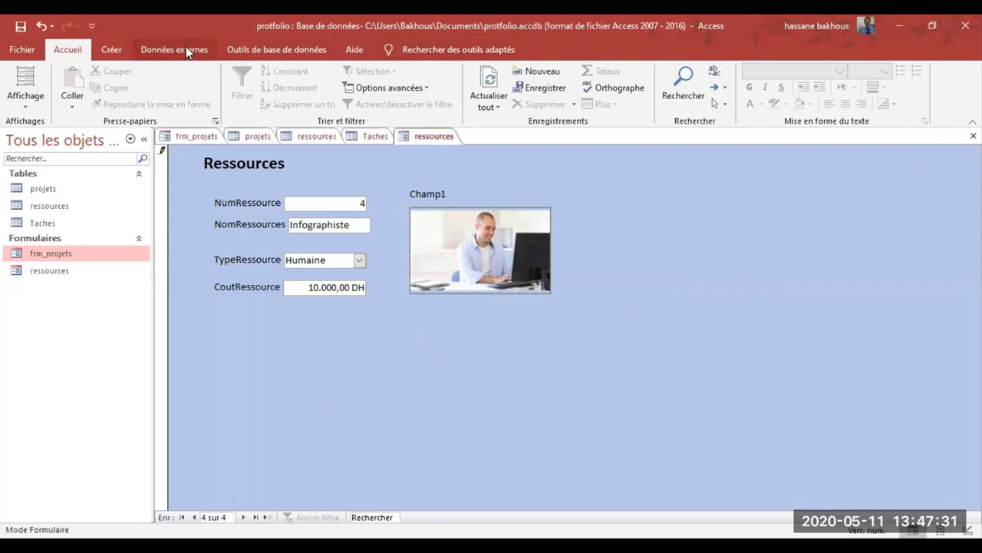
Open the ressources form in design view (Mode Création)
{"action": "left_click", "coordinate": [115, 50]}
{"action": "left_click", "coordinate": [67, 49]}
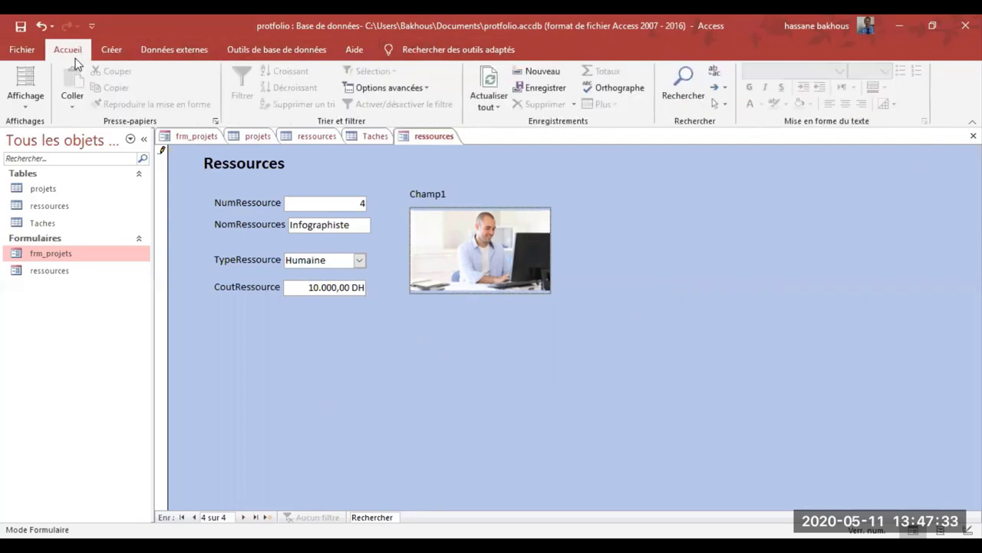
{"action": "left_click", "coordinate": [27, 111]}
{"action": "left_click", "coordinate": [28, 112]}
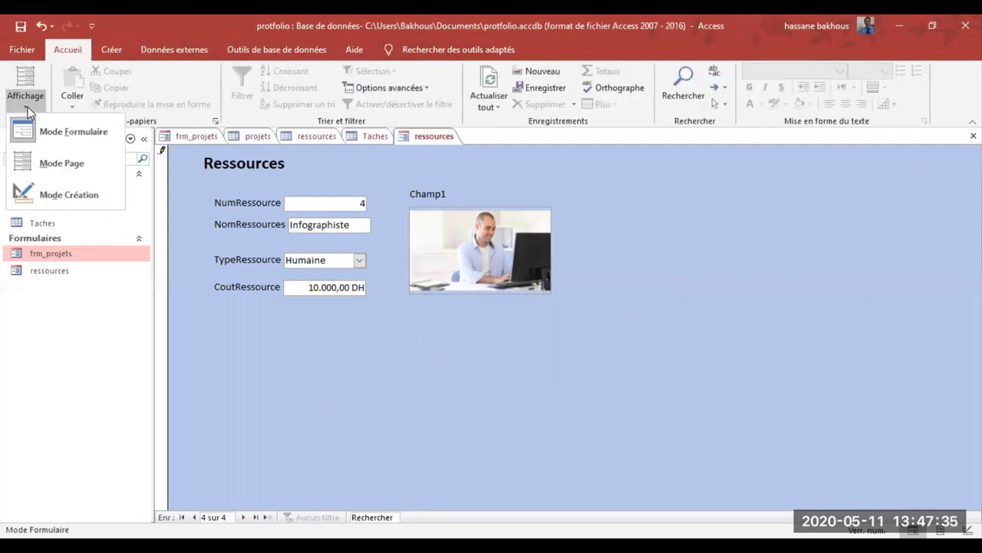
{"action": "left_click", "coordinate": [60, 194]}
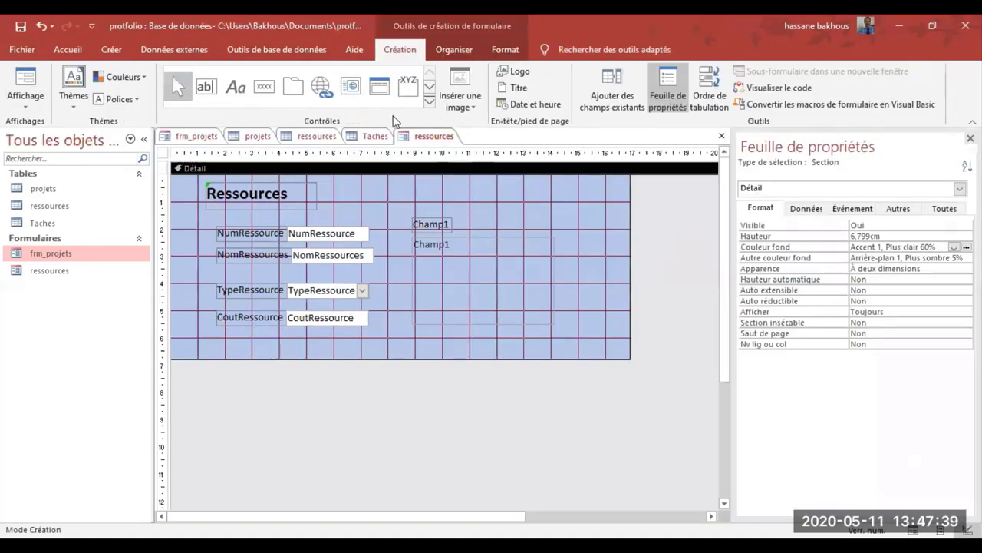
Add a command button below the Champ1 picture field that goes to the next record (Enregistrement suivant), using the Flèche vers la droite image
{"action": "left_click", "coordinate": [262, 89]}
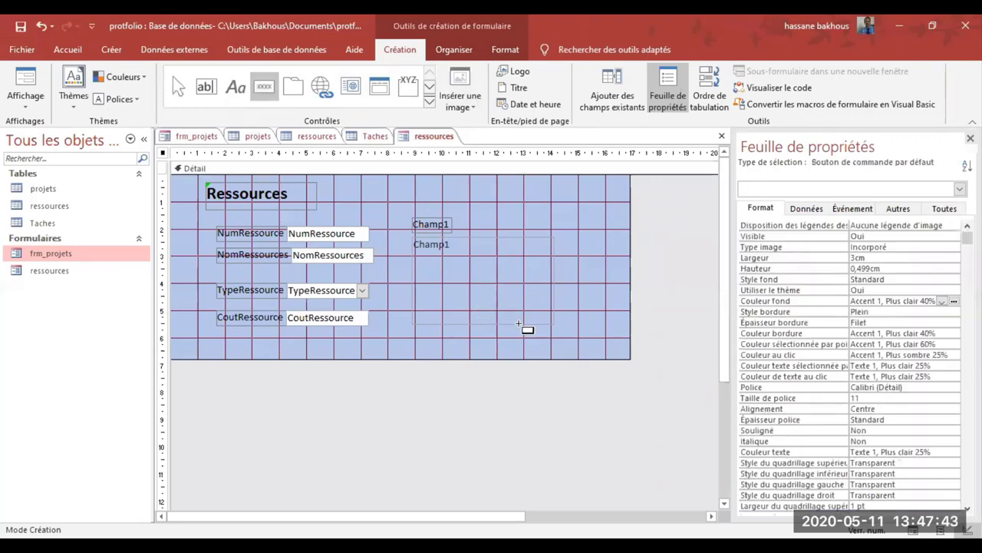
{"action": "left_click_drag", "start_coordinate": [491, 337], "coordinate": [557, 354]}
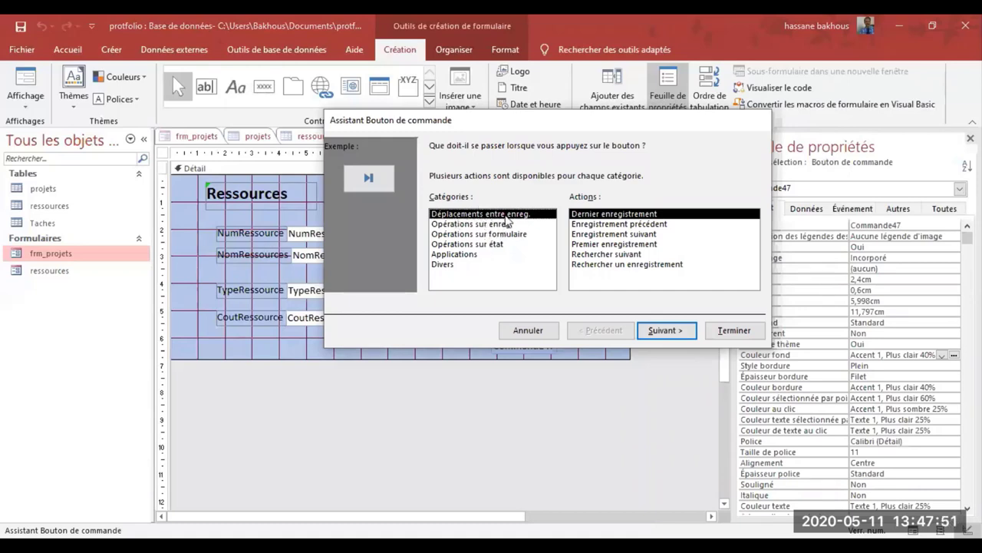
{"action": "left_click", "coordinate": [643, 234]}
{"action": "left_click", "coordinate": [664, 330]}
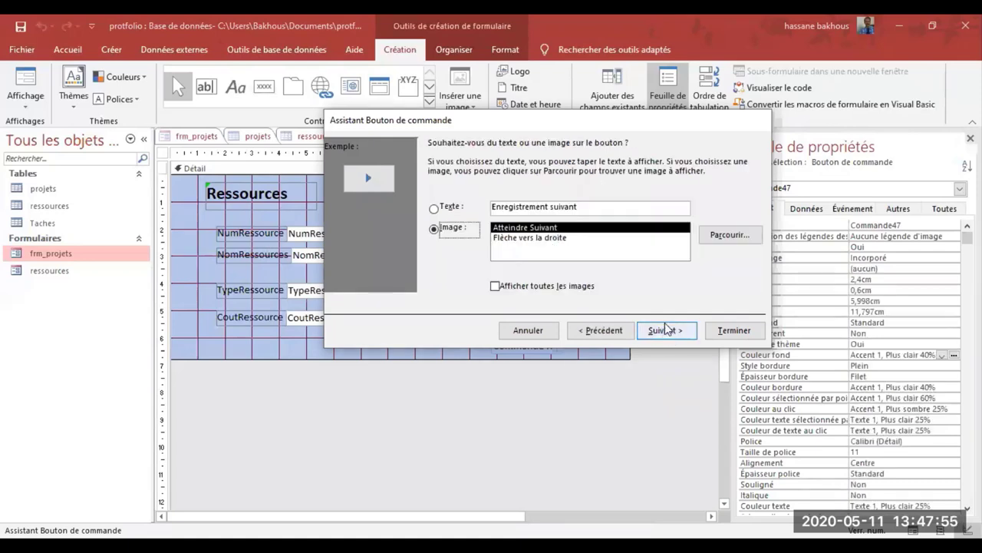
{"action": "left_click", "coordinate": [541, 240]}
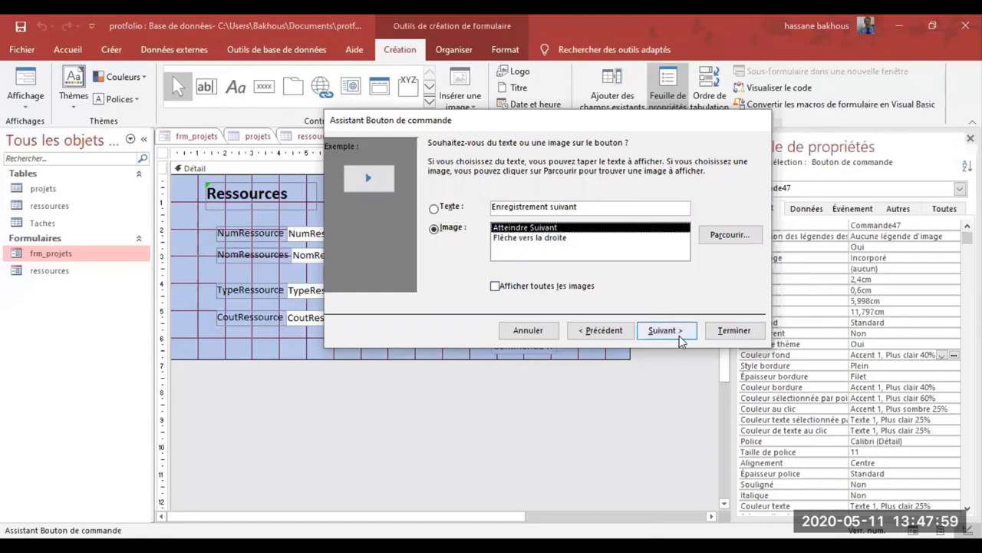
{"action": "left_click", "coordinate": [554, 238]}
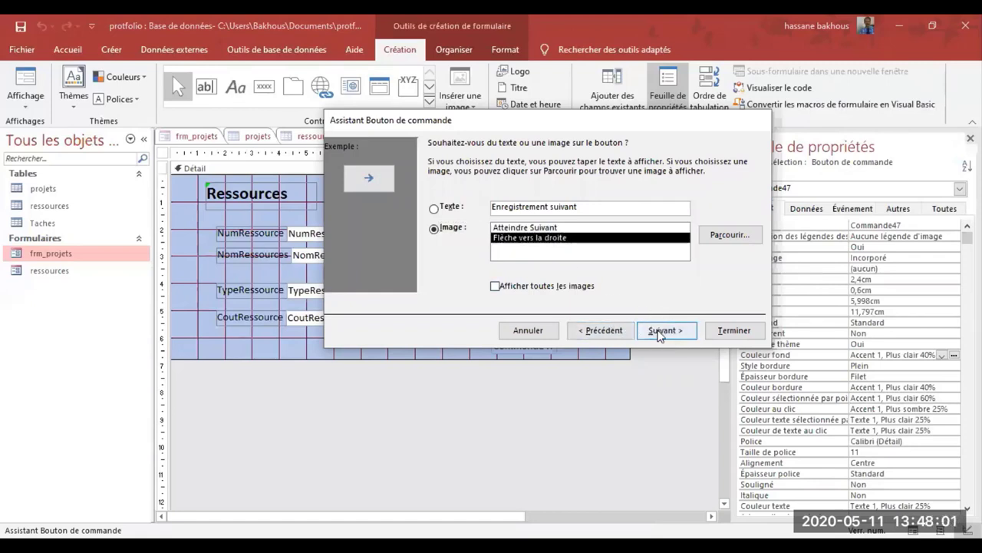
{"action": "left_click", "coordinate": [661, 330]}
{"action": "key", "text": "Return"}
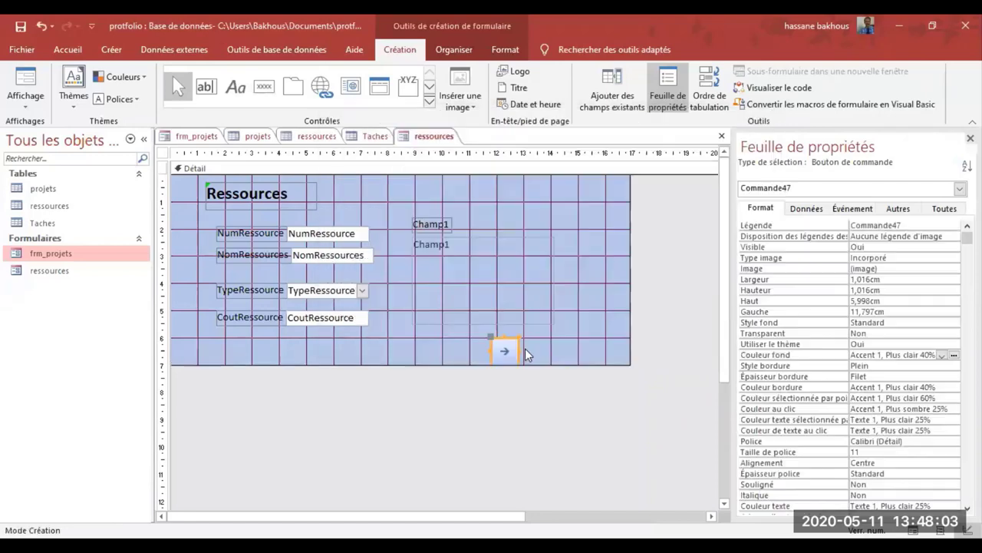
{"action": "left_click", "coordinate": [552, 356]}
Add a command button left of the right-arrow button that goes to the previous record (Enregistrement précédent), using the Atteindre Précédent image
{"action": "left_click", "coordinate": [261, 92]}
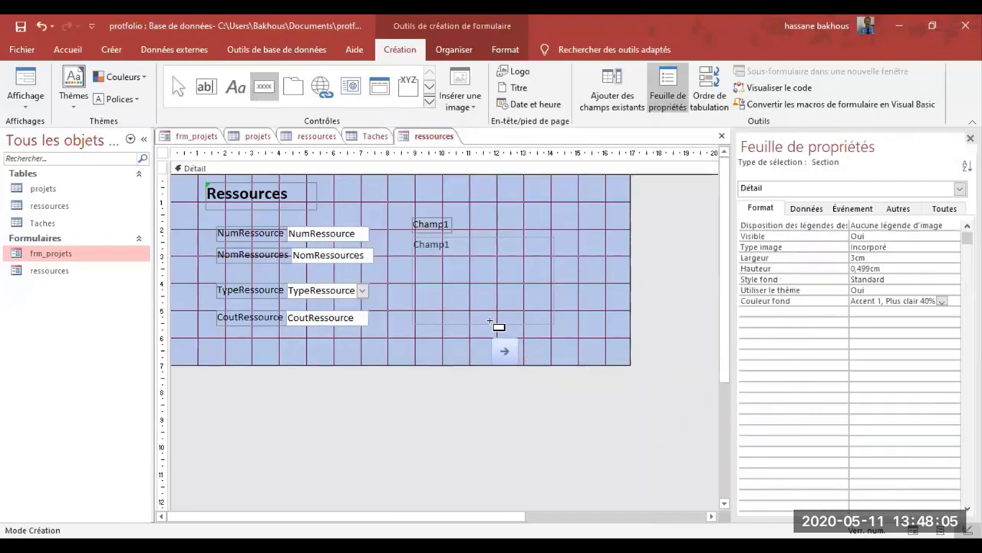
{"action": "mouse_move", "coordinate": [488, 338]}
{"action": "left_mouse_down"}
{"action": "mouse_move", "coordinate": [473, 362]}
{"action": "mouse_move", "coordinate": [451, 364]}
{"action": "left_mouse_up"}
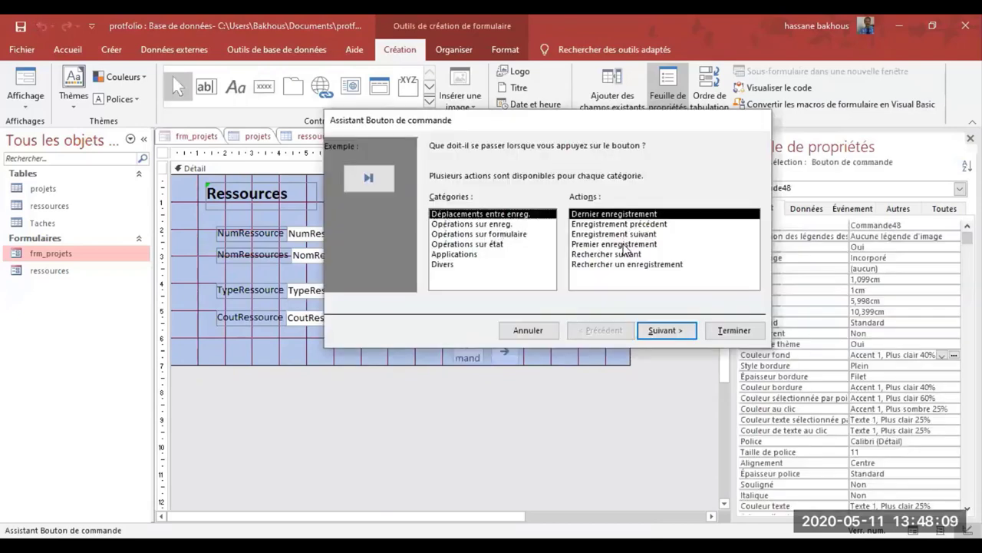
{"action": "left_click", "coordinate": [603, 223]}
{"action": "left_click", "coordinate": [674, 332]}
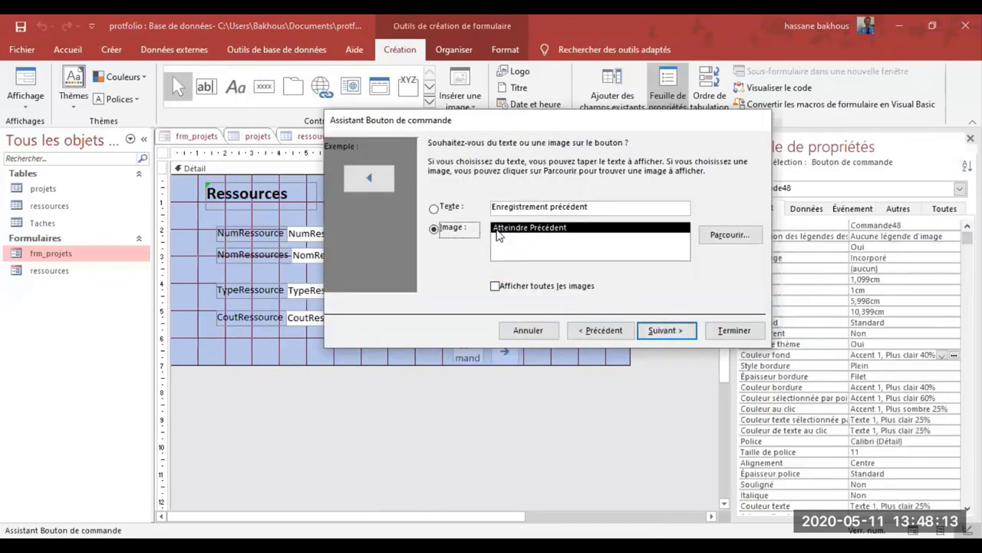
{"action": "left_click", "coordinate": [666, 330]}
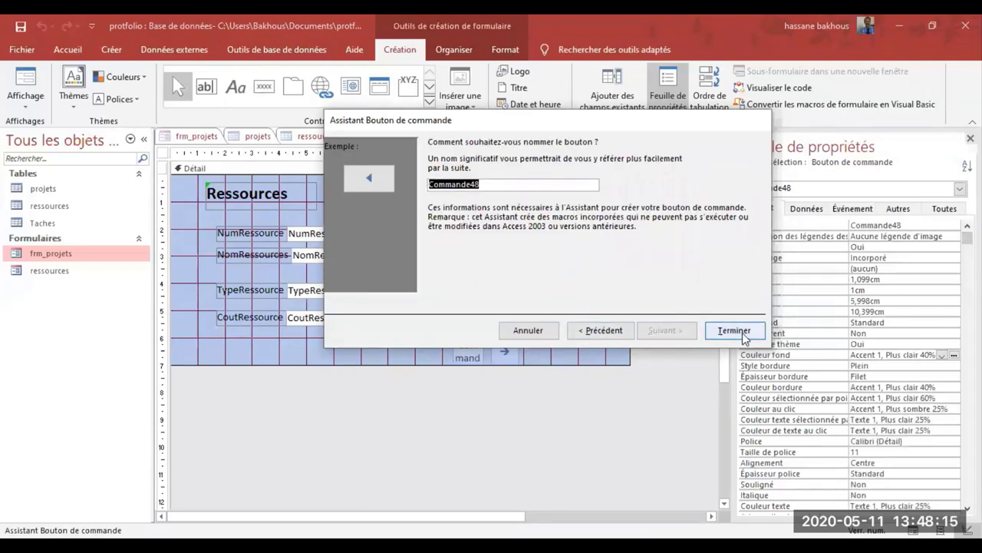
{"action": "key", "text": "Return"}
{"action": "left_click", "coordinate": [541, 347]}
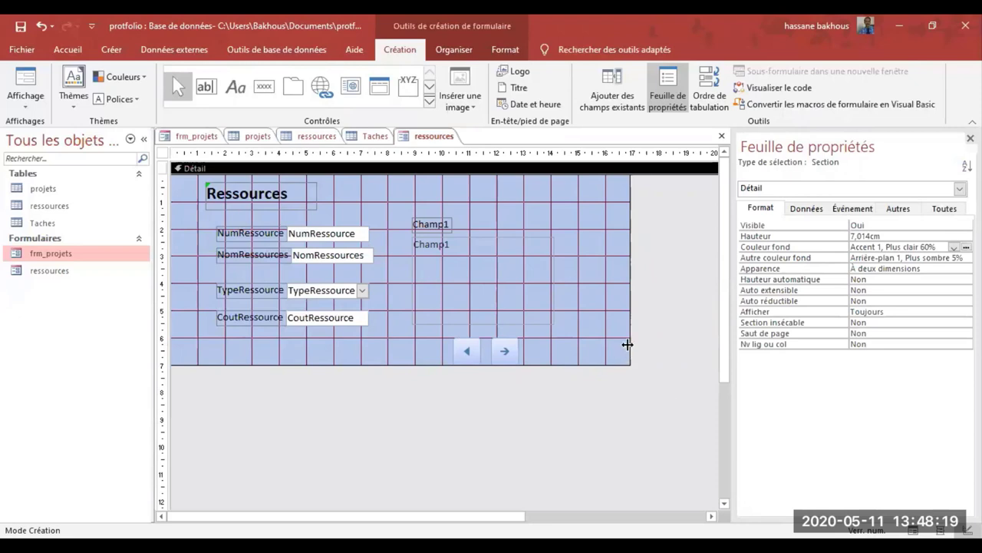
Add a command button near the form's lower right corner that closes the form (Fermer un formulaire), using the Sortir par la portière image
{"action": "left_click", "coordinate": [264, 86]}
{"action": "left_click_drag", "start_coordinate": [623, 338], "coordinate": [581, 369]}
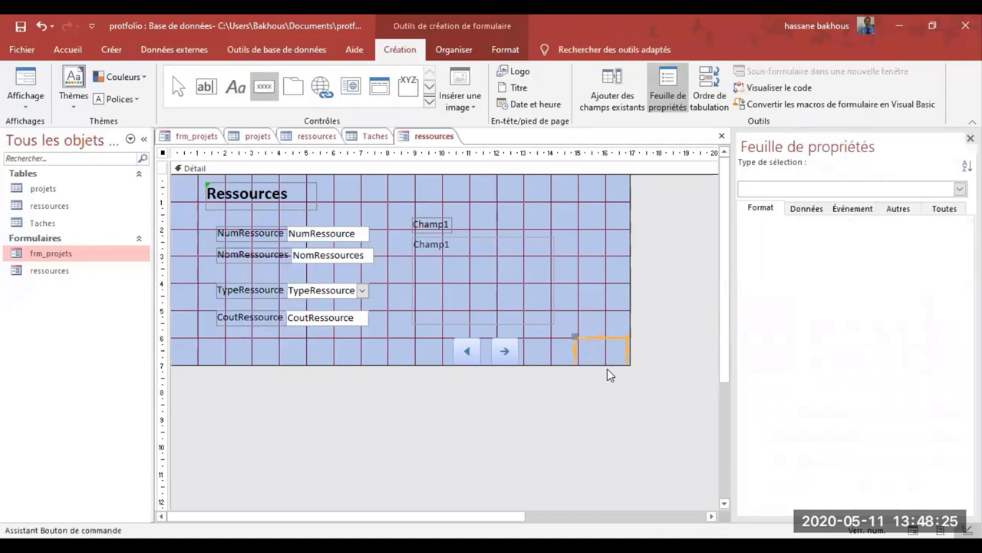
{"action": "left_click", "coordinate": [474, 234]}
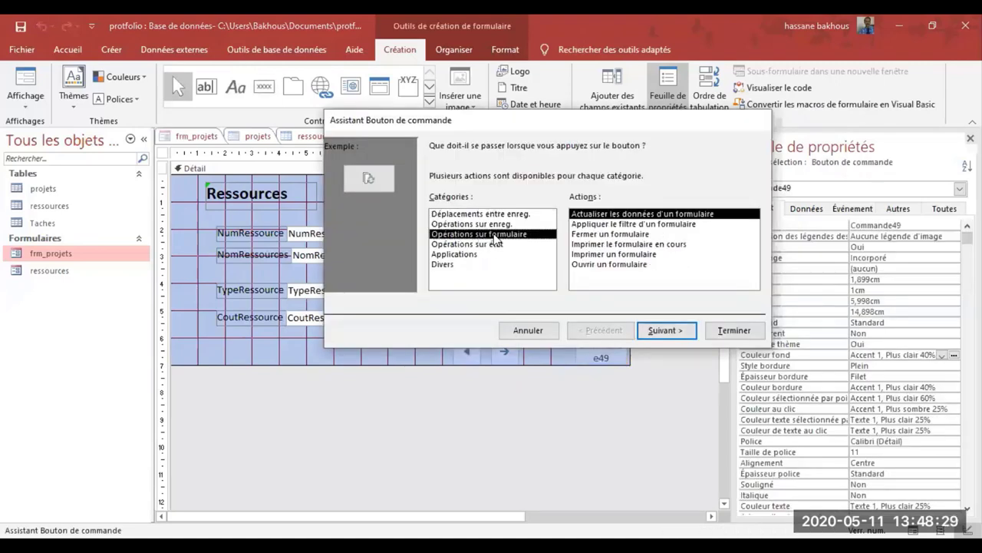
{"action": "left_click", "coordinate": [606, 234]}
{"action": "left_click", "coordinate": [660, 330]}
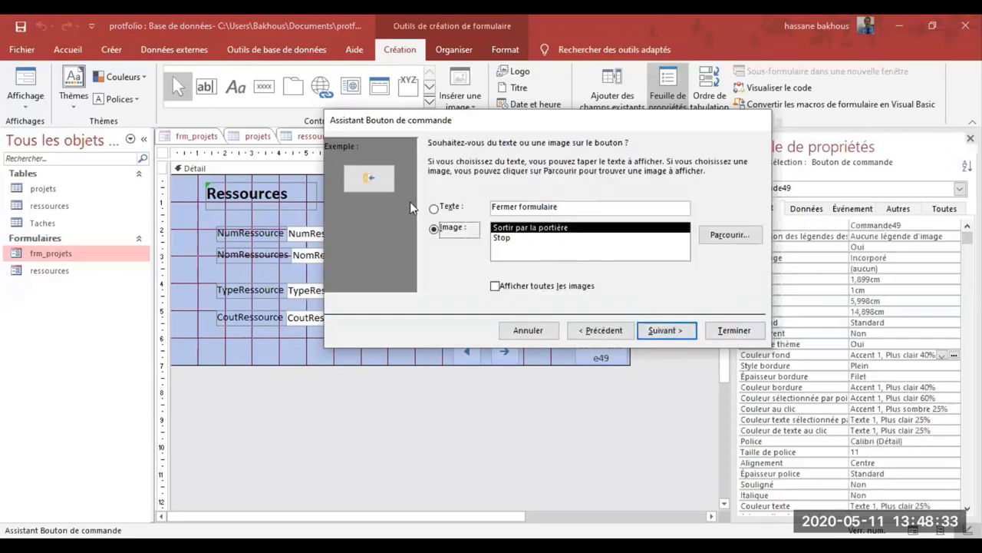
{"action": "left_click", "coordinate": [504, 239]}
{"action": "left_click", "coordinate": [514, 228]}
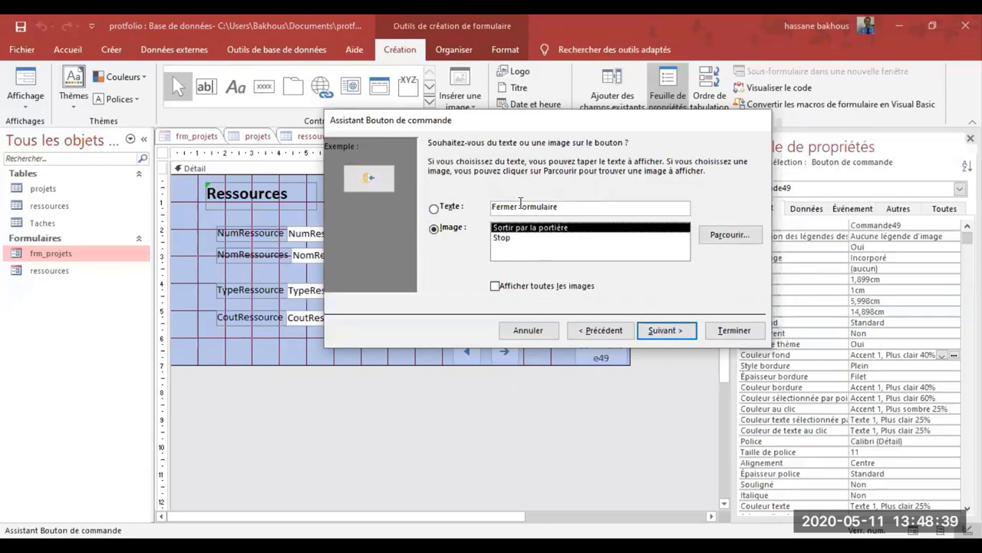
{"action": "left_click", "coordinate": [661, 331]}
{"action": "left_click", "coordinate": [734, 331]}
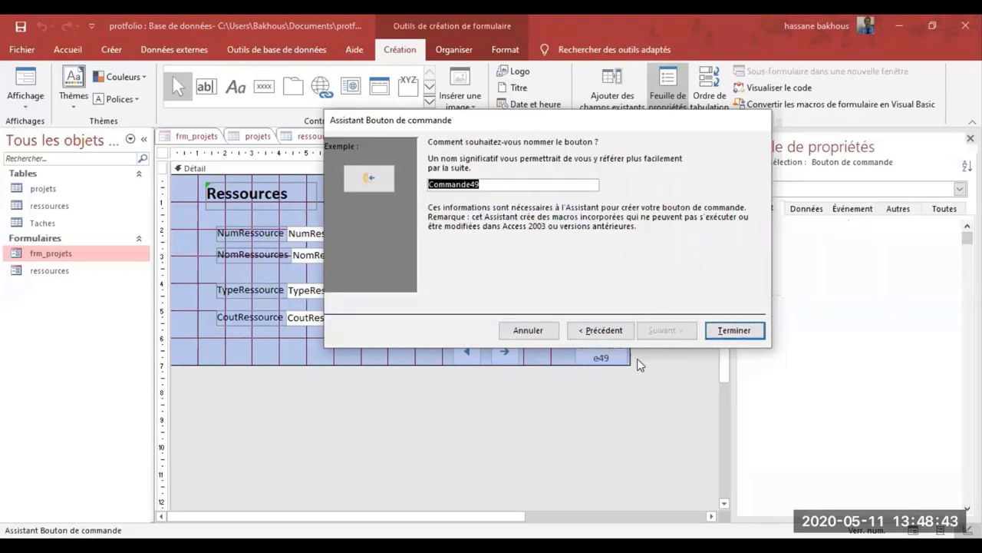
Move the close-form button slightly right, closer to the lower right corner of the detail section
{"action": "left_click", "coordinate": [607, 320]}
{"action": "left_click", "coordinate": [603, 346]}
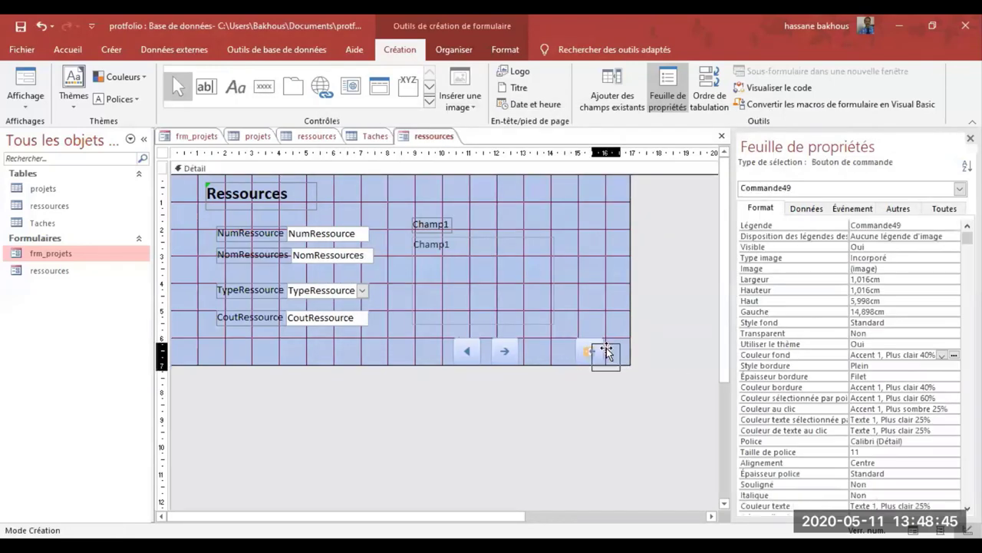
{"action": "left_click_drag", "start_coordinate": [603, 344], "coordinate": [622, 343]}
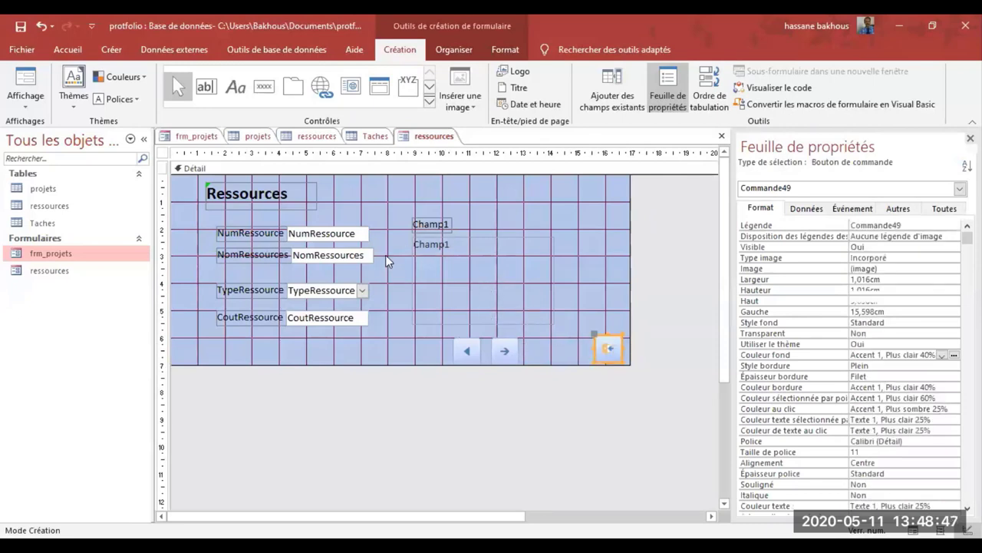
Shift the Champ1 picture field slightly left and place the previous and next record buttons to its right
{"action": "left_click_drag", "start_coordinate": [402, 200], "coordinate": [442, 239]}
{"action": "left_click_drag", "start_coordinate": [442, 336], "coordinate": [607, 284]}
{"action": "left_click", "coordinate": [535, 218]}
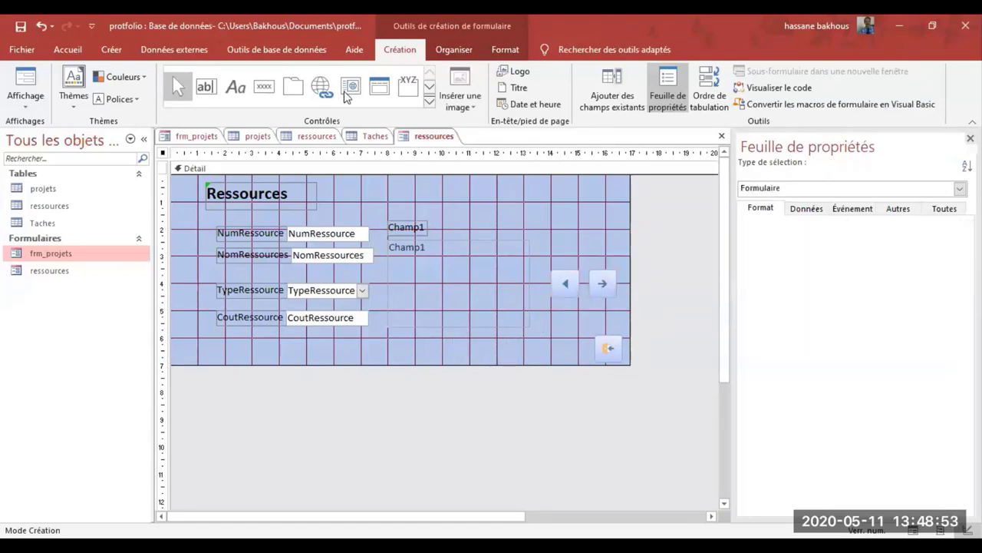
Add a text button captioned Ajouter above the record arrows for Ajouter un nouvel enregistrement, and widen it to the right
{"action": "left_click", "coordinate": [264, 86]}
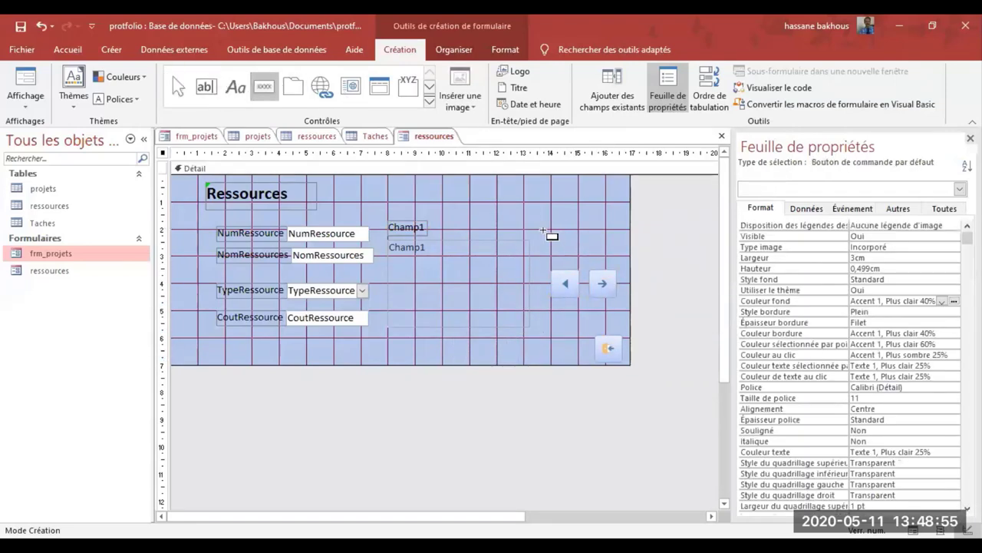
{"action": "left_click_drag", "start_coordinate": [544, 231], "coordinate": [606, 256]}
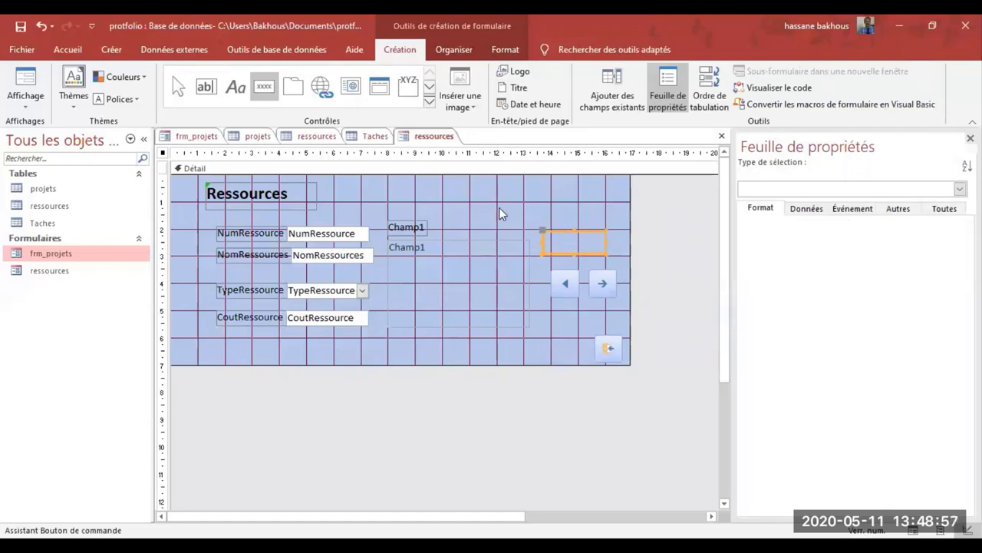
{"action": "left_click", "coordinate": [476, 225]}
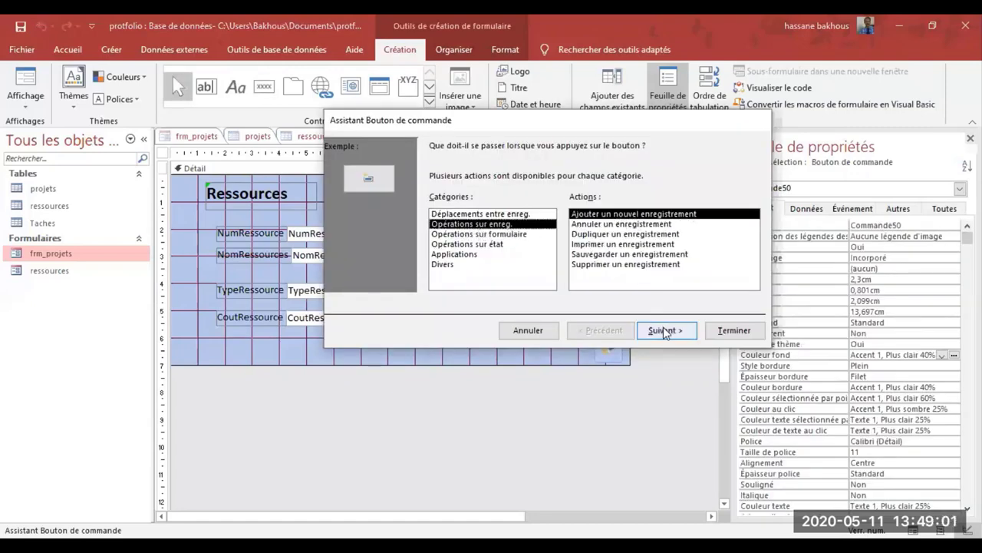
{"action": "left_click", "coordinate": [690, 331]}
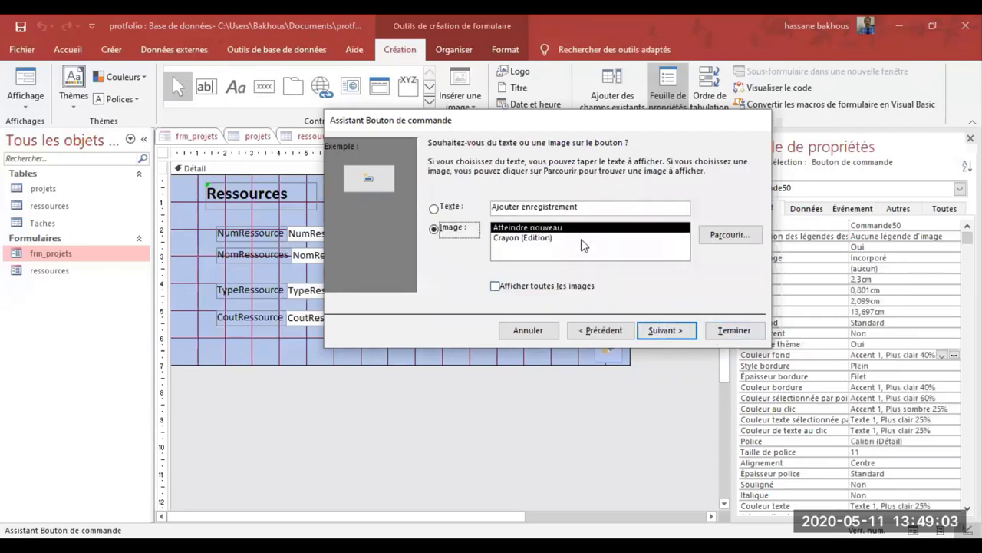
{"action": "left_click", "coordinate": [525, 237]}
{"action": "left_click", "coordinate": [519, 207]}
{"action": "double_click", "coordinate": [554, 207]}
{"action": "key", "text": "BackSpace"}
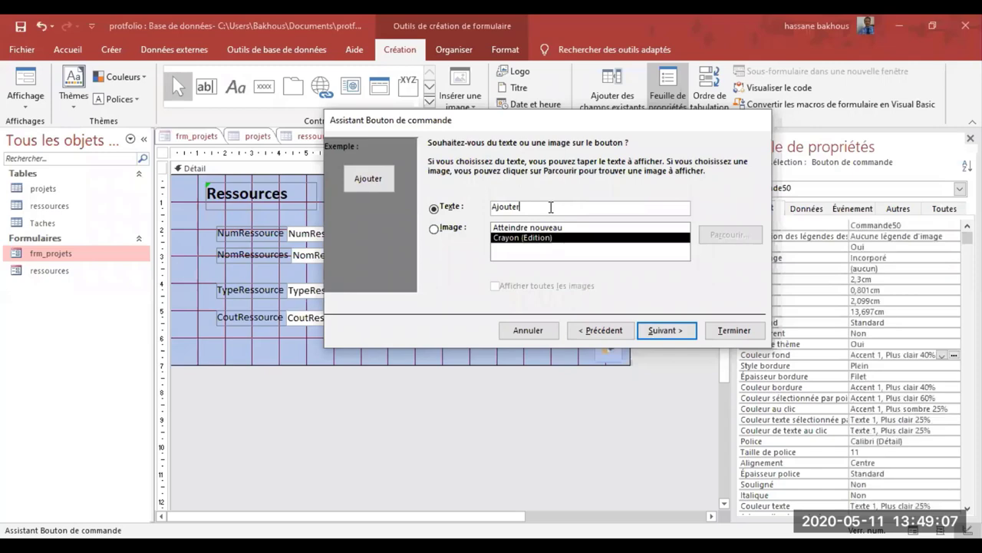
{"action": "left_click", "coordinate": [672, 331]}
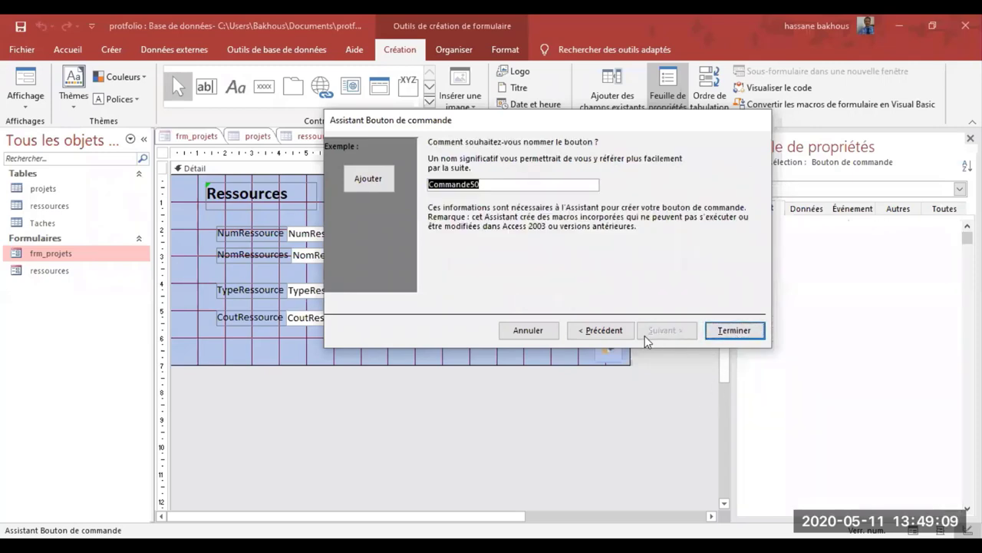
{"action": "key", "text": "Return"}
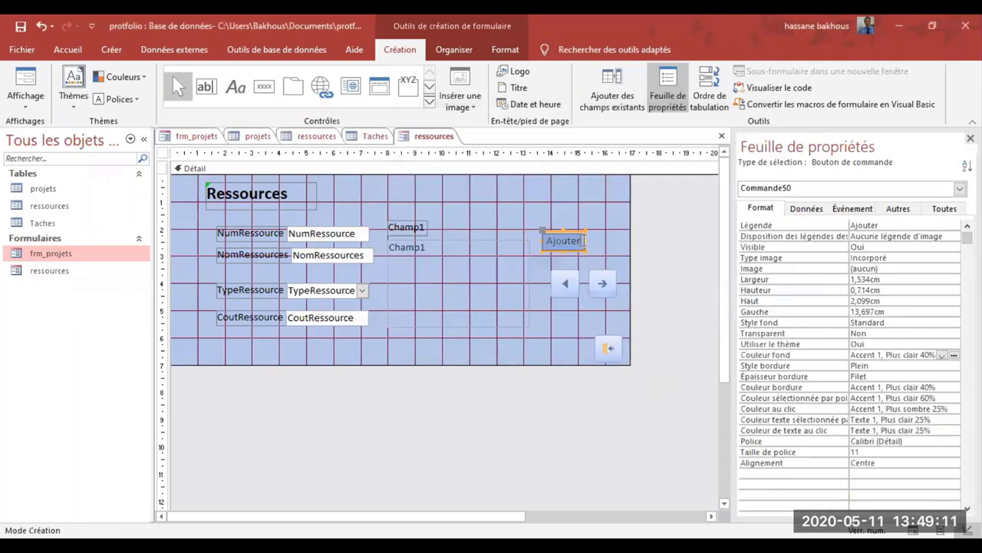
{"action": "left_click_drag", "start_coordinate": [585, 239], "coordinate": [606, 241]}
{"action": "left_click", "coordinate": [618, 246]}
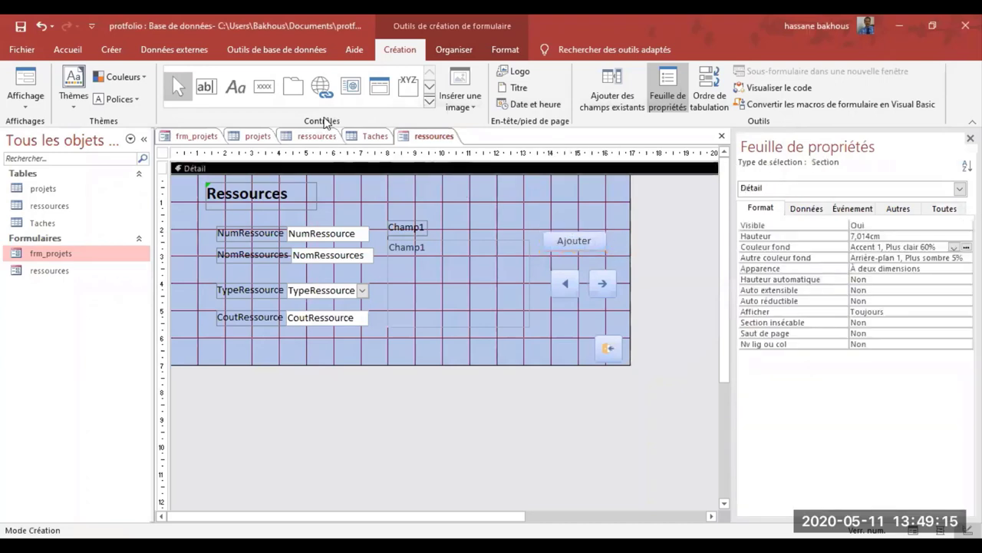
Add a text button captioned Sauvegarder directly below Ajouter, using the record action Sauvegarder un enregistrement
{"action": "left_click", "coordinate": [264, 86]}
{"action": "left_click_drag", "start_coordinate": [544, 252], "coordinate": [608, 268]}
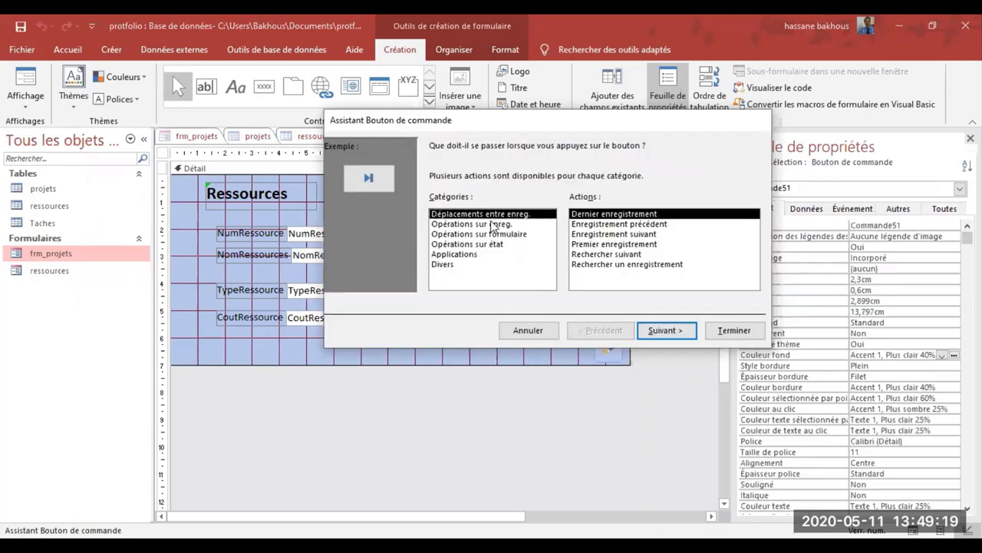
{"action": "left_click", "coordinate": [491, 223]}
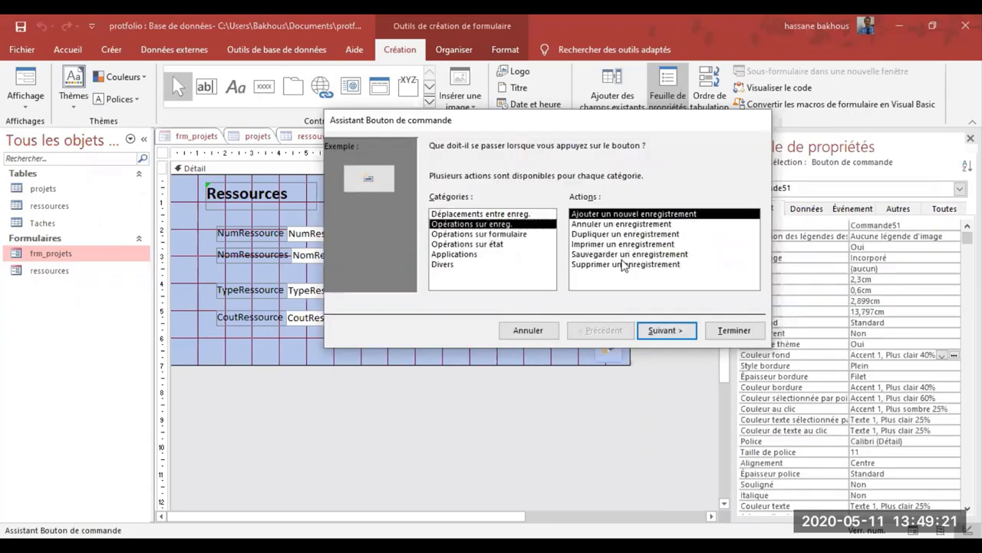
{"action": "left_click", "coordinate": [623, 254]}
{"action": "left_click", "coordinate": [664, 330]}
{"action": "double_click", "coordinate": [559, 207]}
{"action": "key", "text": "BackSpace"}
{"action": "key", "text": "BackSpace"}
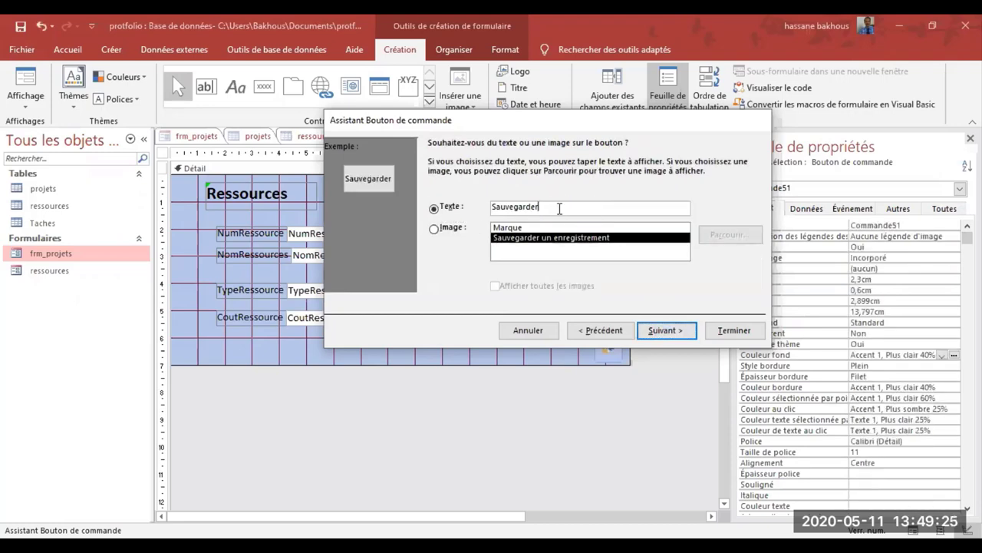
{"action": "left_click", "coordinate": [665, 330]}
{"action": "left_click", "coordinate": [734, 330]}
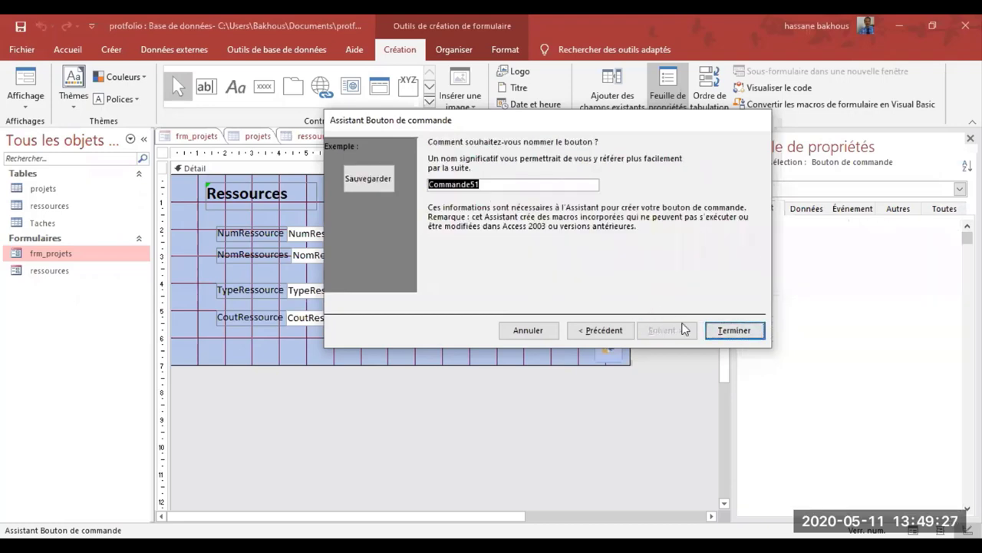
{"action": "left_click", "coordinate": [618, 281]}
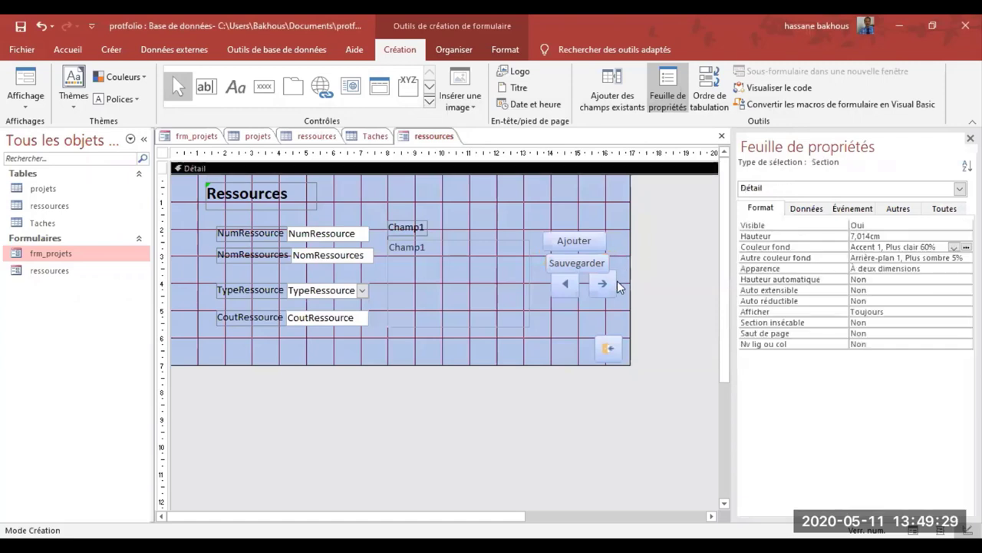
Move the previous and next record buttons slightly down and left to line up beneath the Sauvegarder button
{"action": "left_click", "coordinate": [562, 293]}
{"action": "left_click_drag", "start_coordinate": [614, 286], "coordinate": [609, 294]}
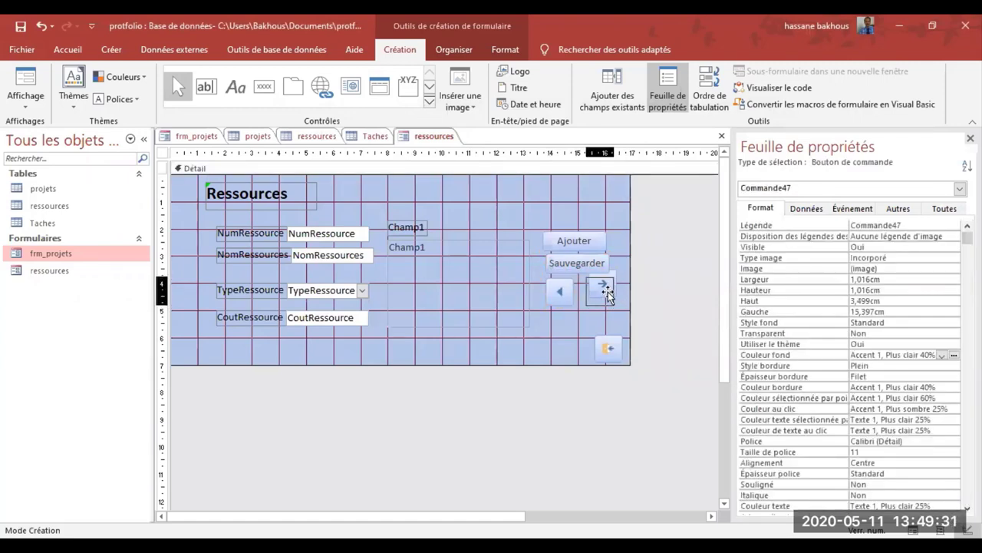
{"action": "left_click", "coordinate": [619, 250]}
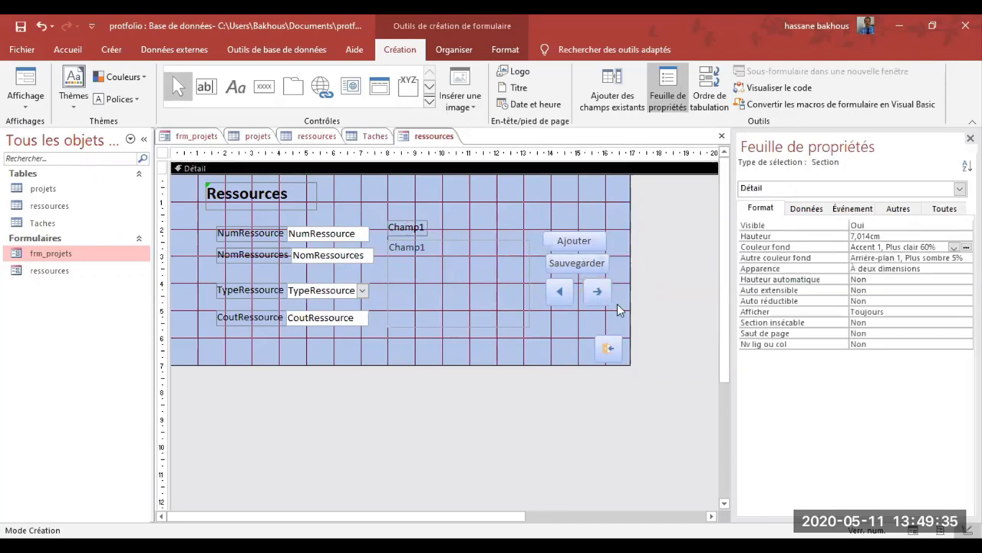
{"action": "left_click", "coordinate": [343, 402]}
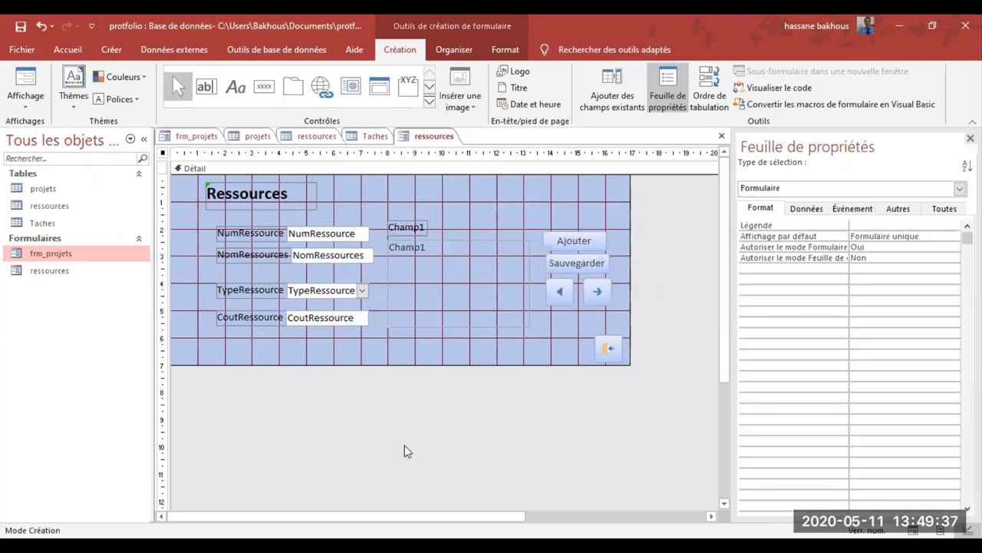
Display the ressources form in form view and test its next and previous record buttons
{"action": "left_click", "coordinate": [25, 86]}
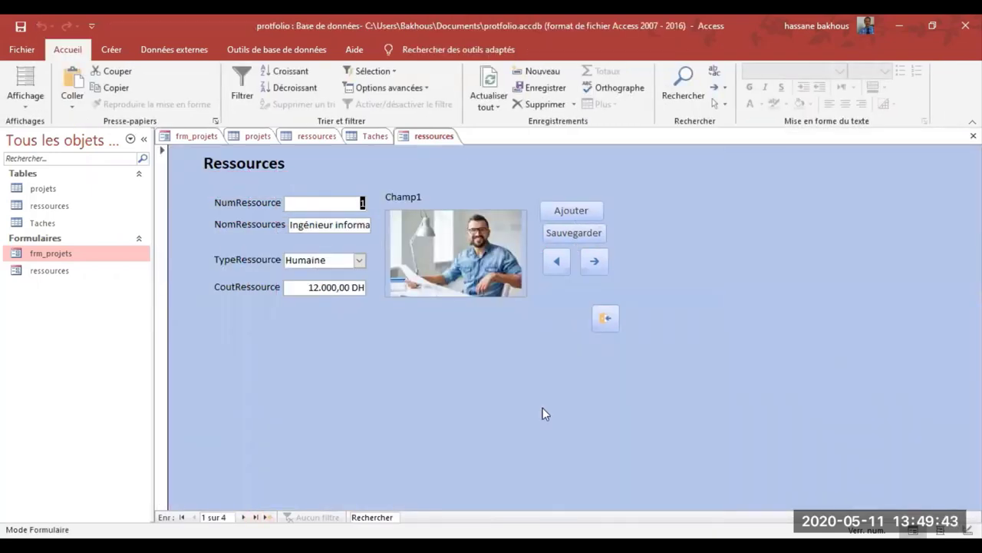
{"action": "left_click", "coordinate": [594, 261]}
{"action": "left_click", "coordinate": [557, 261]}
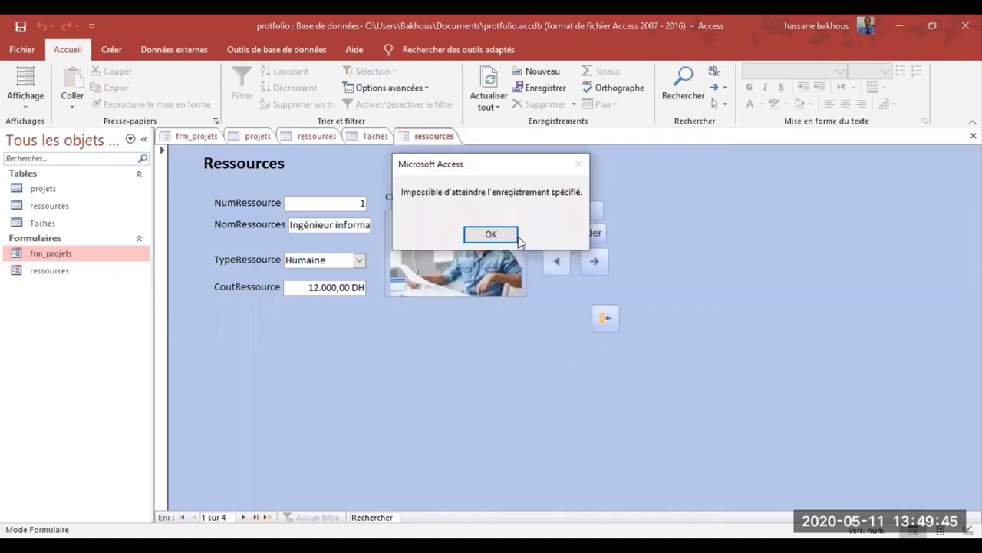
{"action": "left_click", "coordinate": [498, 234]}
{"action": "left_click", "coordinate": [595, 261]}
{"action": "left_click", "coordinate": [596, 261]}
{"action": "left_click", "coordinate": [597, 261]}
{"action": "left_click", "coordinate": [558, 261]}
{"action": "left_click", "coordinate": [558, 261]}
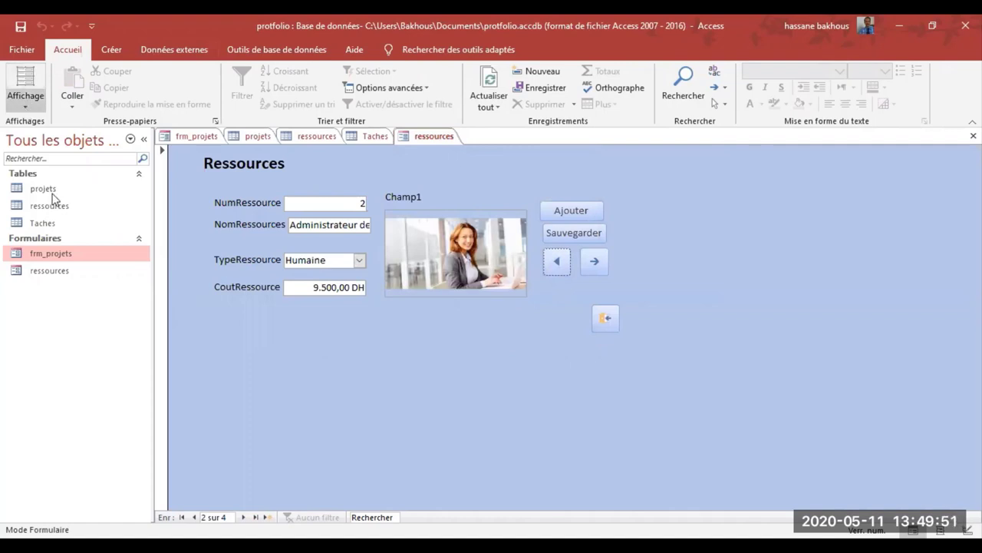
In design view, set the ressources form's Zone contrôle and Bouton Fermer to Non and Boutons MinMax to Aucun
{"action": "key", "text": "ctrl+comma"}
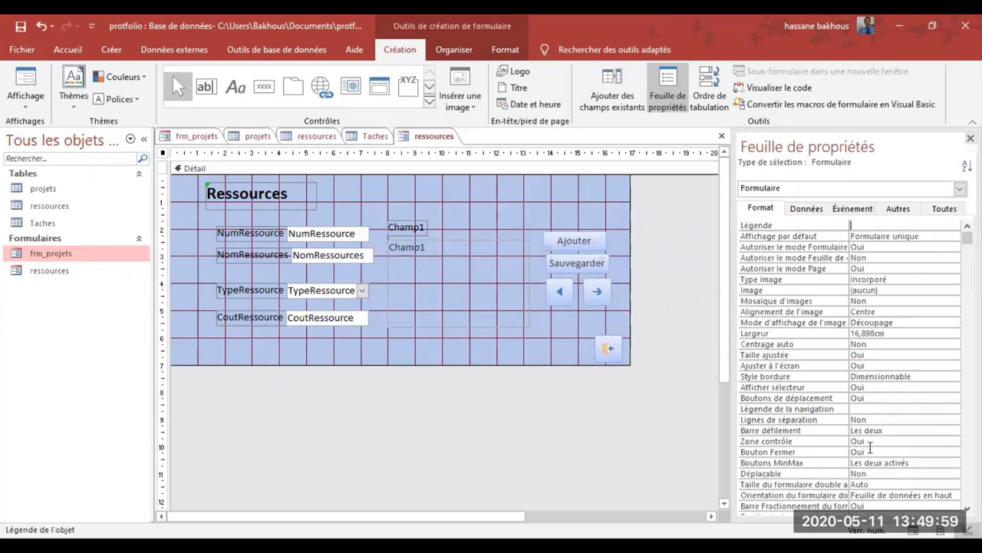
{"action": "left_click", "coordinate": [871, 445]}
{"action": "double_click", "coordinate": [874, 442]}
{"action": "double_click", "coordinate": [874, 452]}
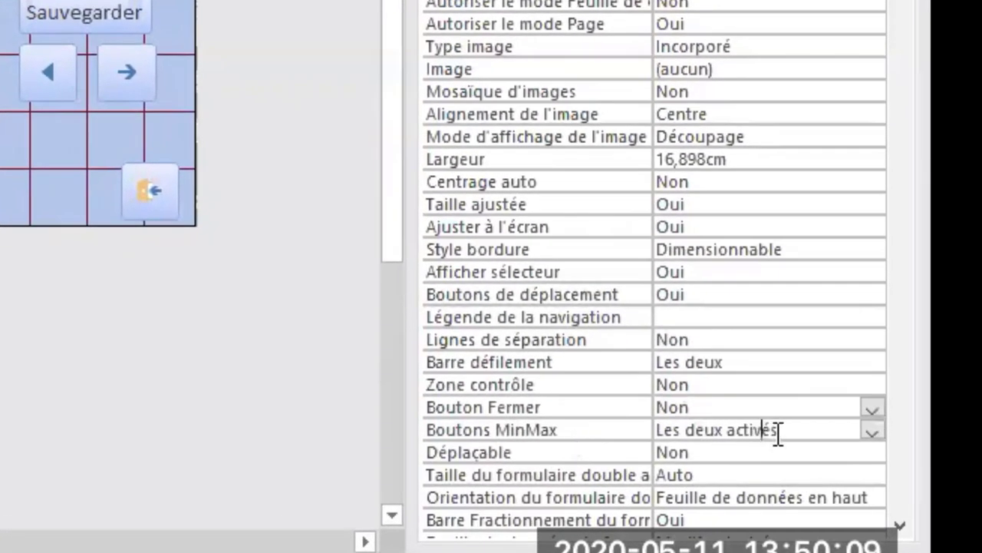
{"action": "double_click", "coordinate": [771, 432]}
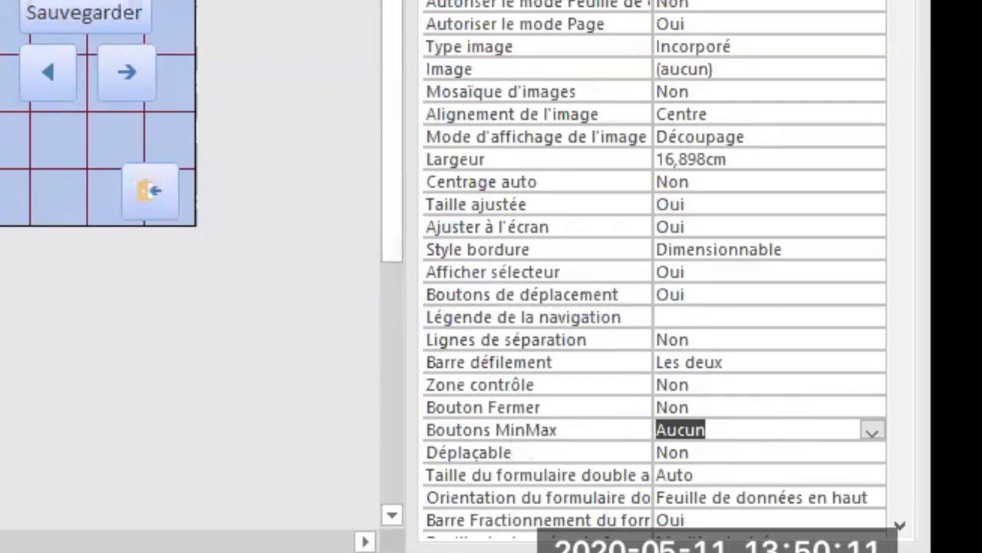
{"action": "left_click", "coordinate": [752, 453]}
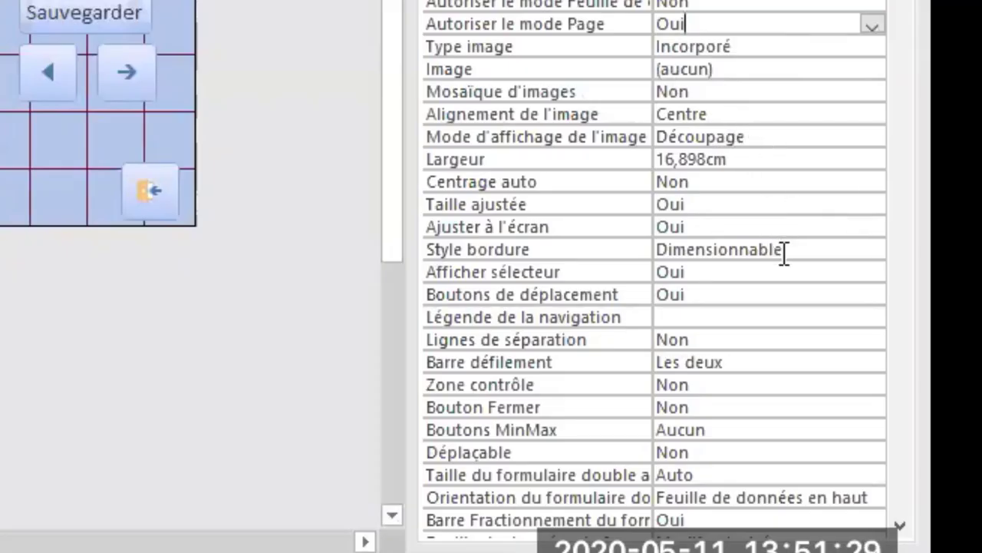
Set the ressources form's Afficher sélecteur and Boutons de déplacement to Non, and display the form in form view
{"action": "left_click", "coordinate": [727, 273]}
{"action": "double_click", "coordinate": [721, 268]}
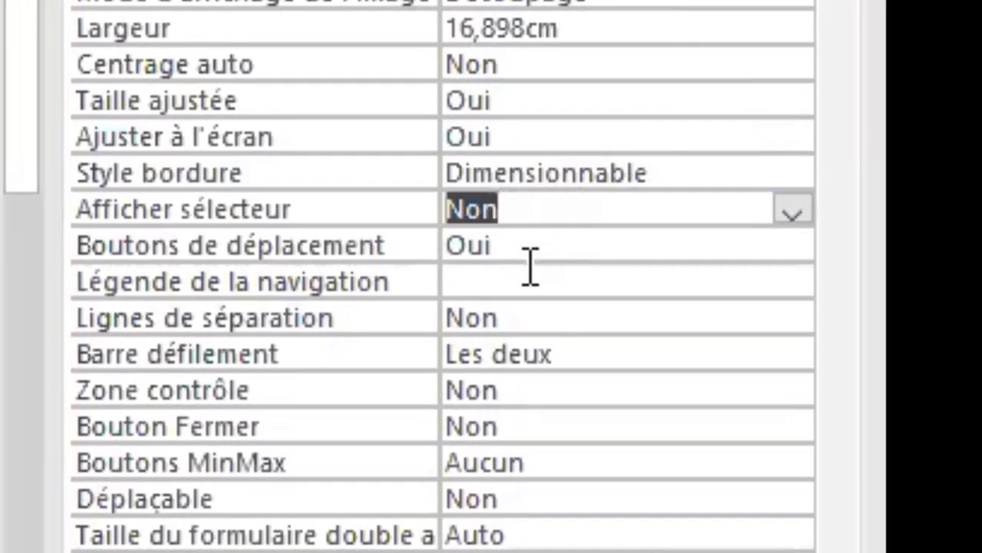
{"action": "left_click", "coordinate": [560, 246]}
{"action": "double_click", "coordinate": [559, 246]}
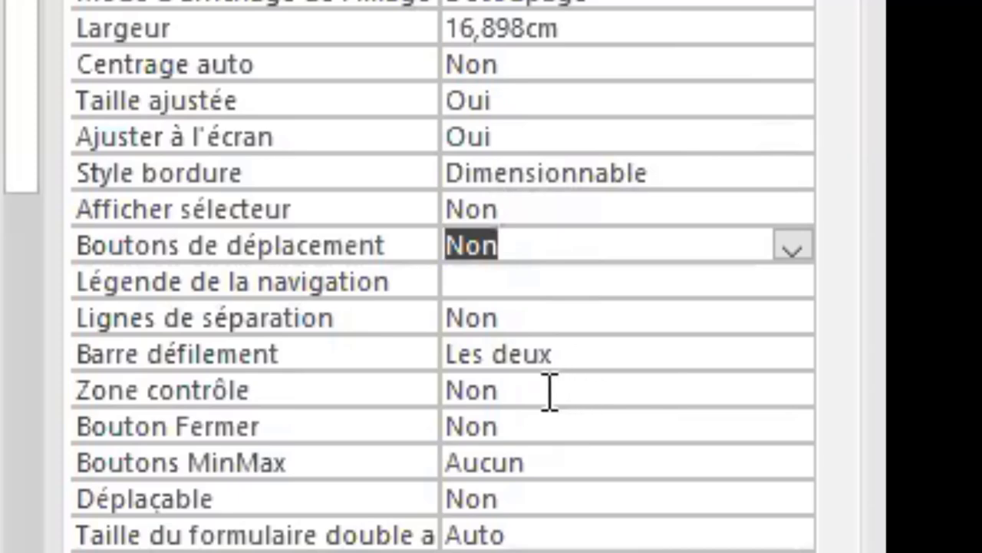
{"action": "scroll", "coordinate": [510, 402], "scroll_direction": "down", "scroll_amount": 1}
{"action": "scroll", "coordinate": [512, 399], "scroll_direction": "down", "scroll_amount": 2}
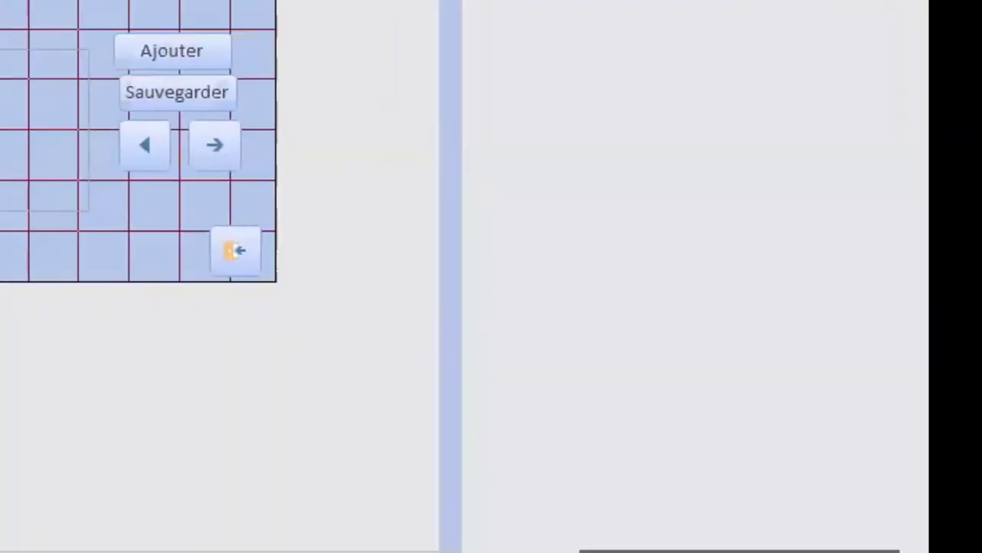
{"action": "key", "text": "F5"}
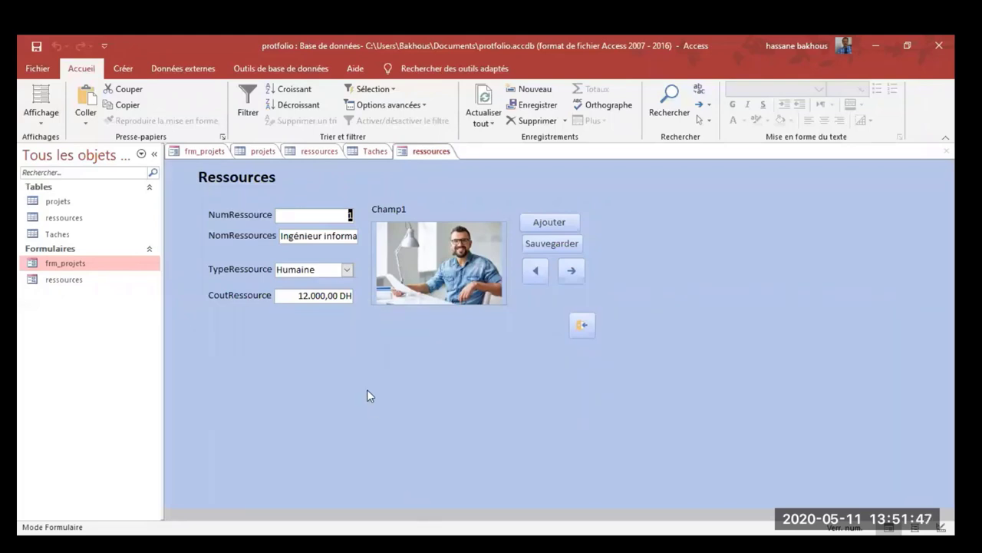
Create an automatic form from the Taches table
{"action": "left_click", "coordinate": [59, 236]}
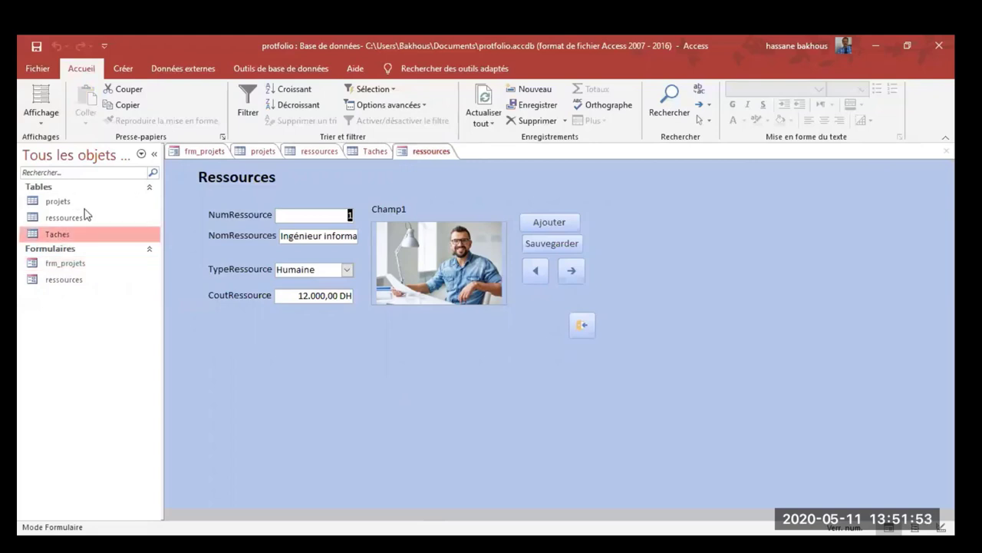
{"action": "left_click", "coordinate": [123, 68]}
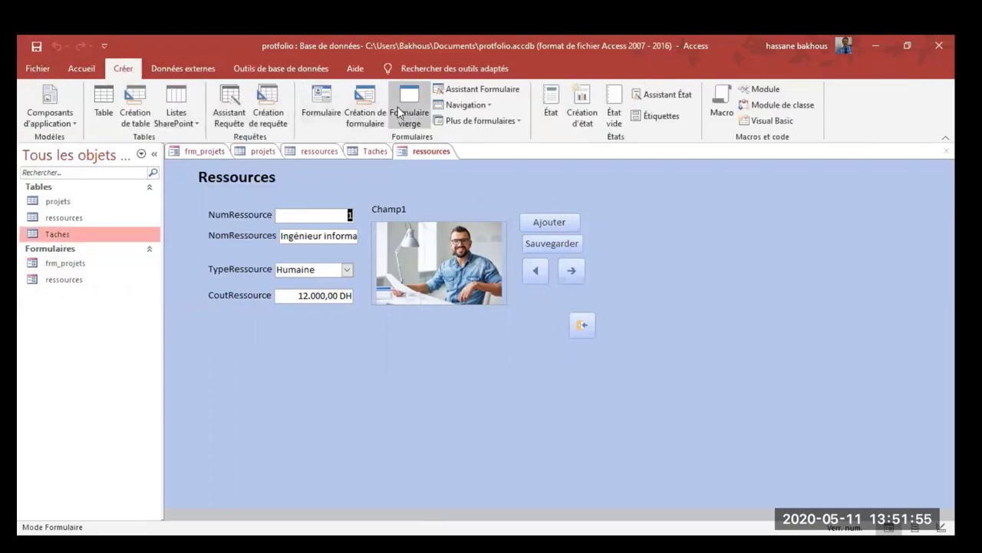
{"action": "left_click", "coordinate": [325, 107]}
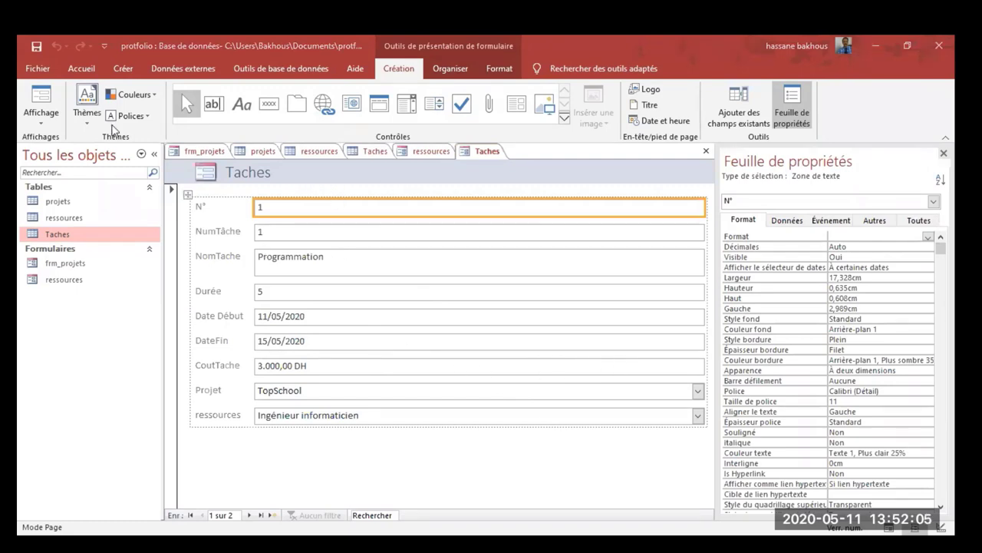
View the new Taches form in form view, checking the Projet and ressources lists and browsing its records
{"action": "left_click", "coordinate": [37, 94]}
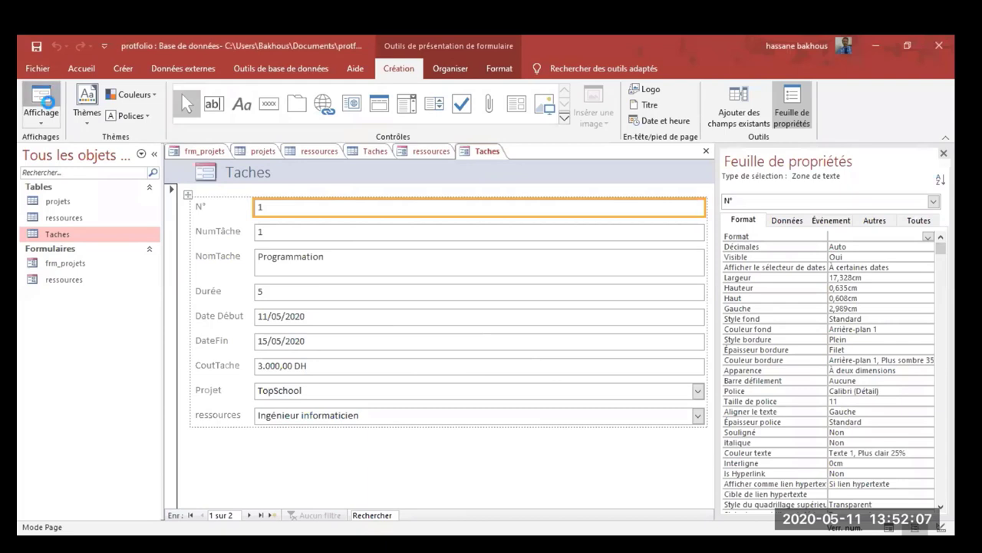
{"action": "left_click", "coordinate": [697, 391]}
{"action": "left_click", "coordinate": [698, 416]}
{"action": "left_click", "coordinate": [698, 415]}
{"action": "left_click", "coordinate": [698, 417]}
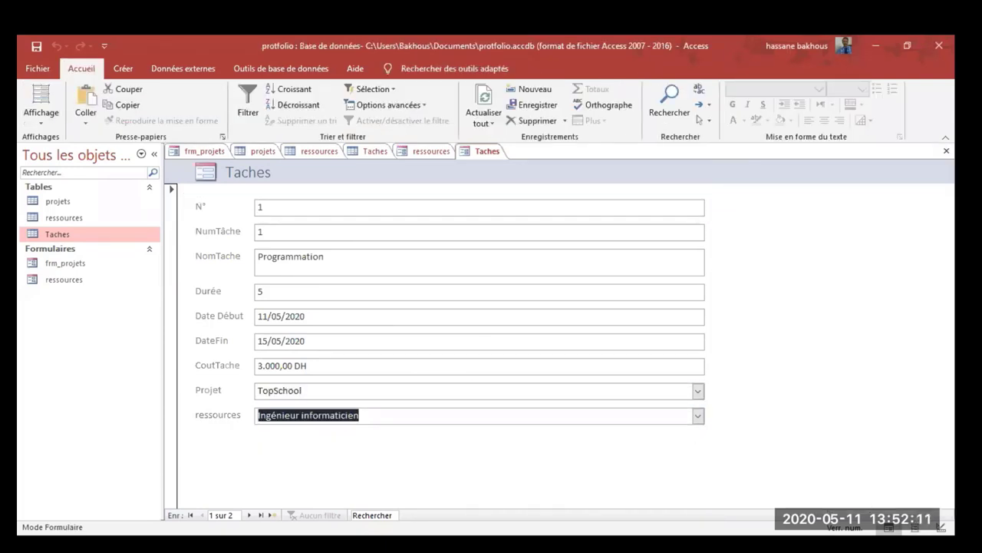
{"action": "left_click", "coordinate": [249, 515]}
{"action": "left_click", "coordinate": [249, 515]}
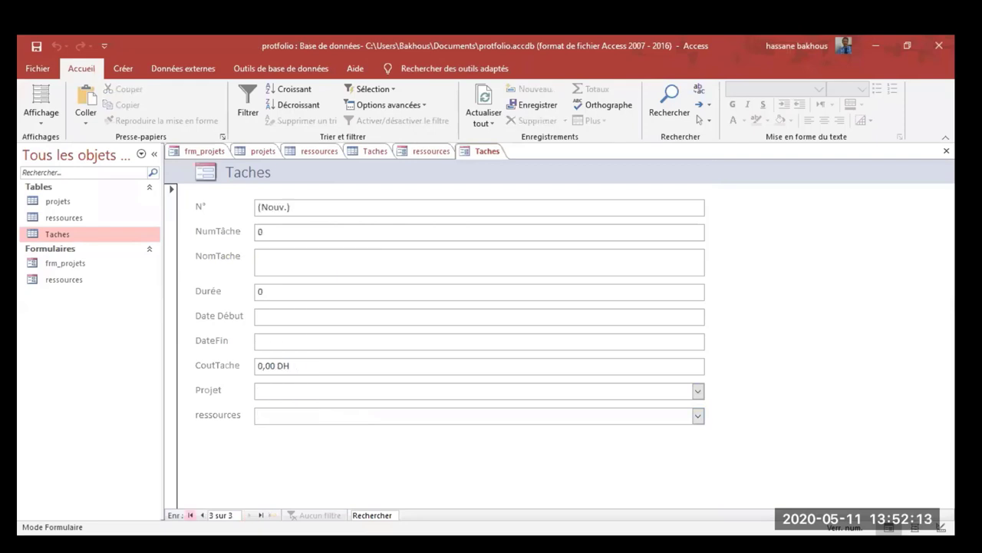
{"action": "left_click", "coordinate": [202, 515]}
{"action": "left_click", "coordinate": [202, 515]}
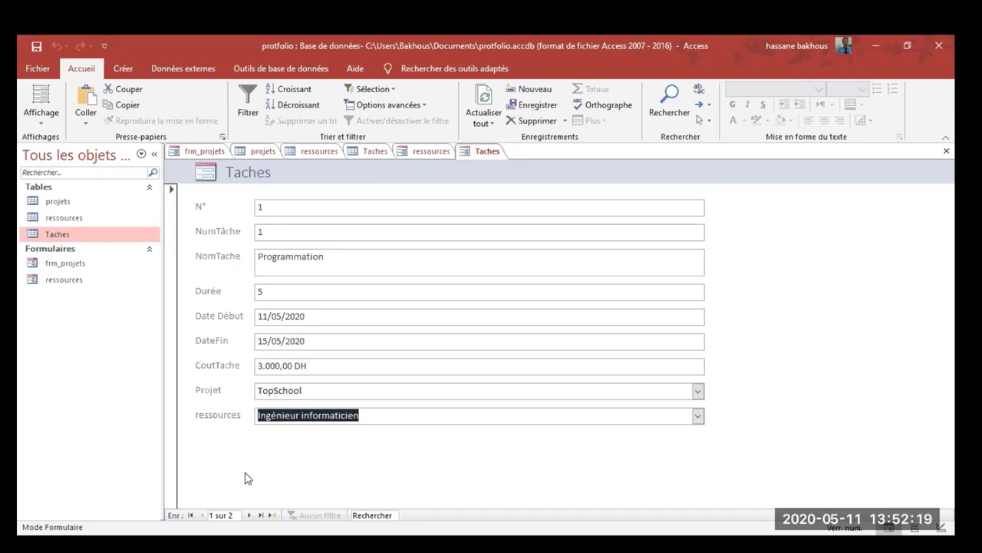
In design view, set the Taches form's Afficher sélecteur, Boutons de déplacement, Bouton Fermer and Zone contrôle to Non
{"action": "left_click", "coordinate": [45, 130]}
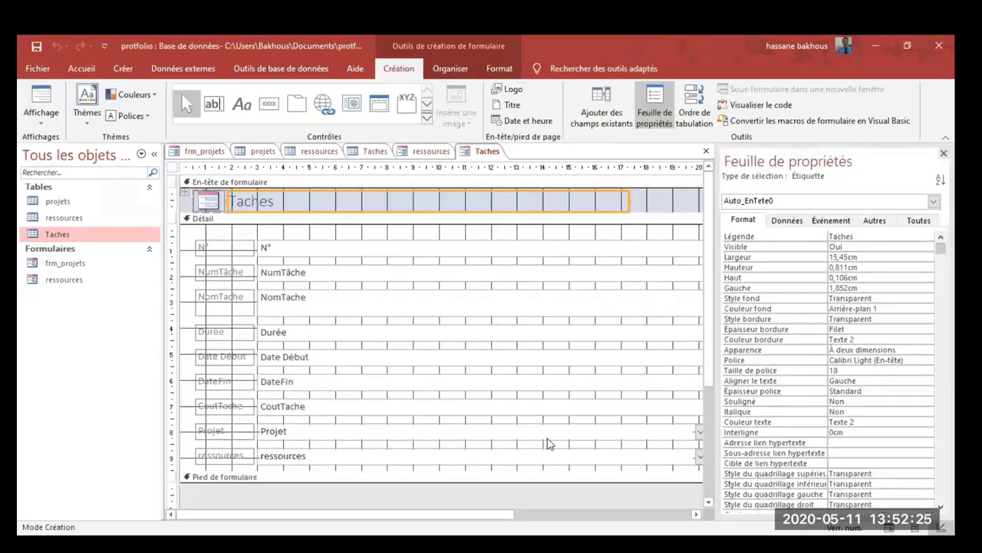
{"action": "left_click", "coordinate": [258, 505]}
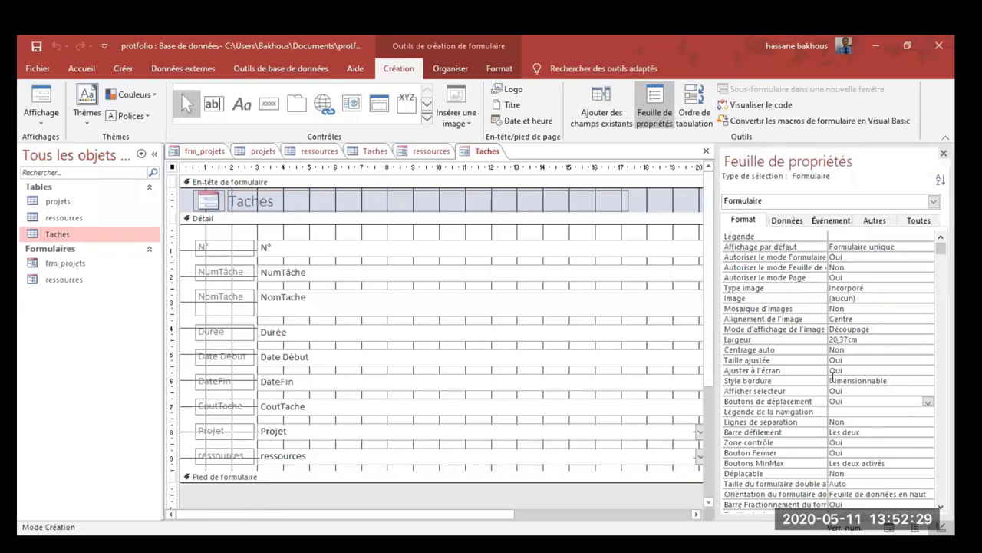
{"action": "left_click", "coordinate": [851, 360]}
{"action": "scroll", "coordinate": [869, 395], "scroll_direction": "down", "scroll_amount": 1}
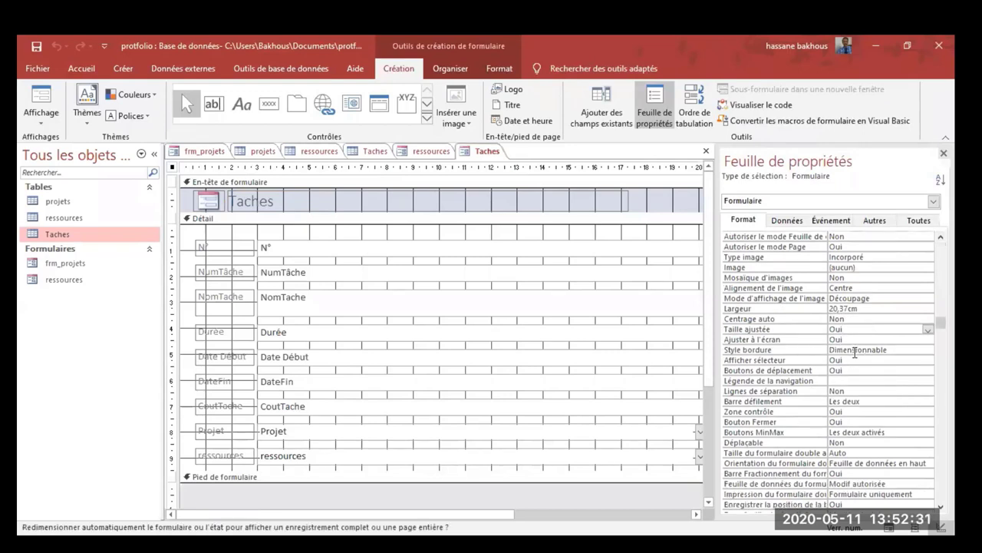
{"action": "double_click", "coordinate": [858, 360]}
{"action": "double_click", "coordinate": [860, 371]}
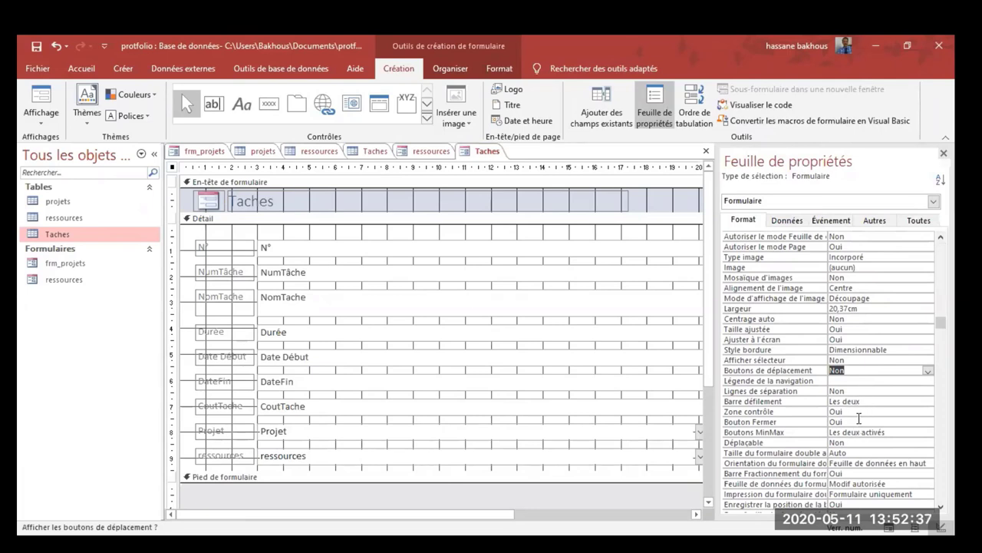
{"action": "double_click", "coordinate": [859, 421]}
{"action": "double_click", "coordinate": [862, 412]}
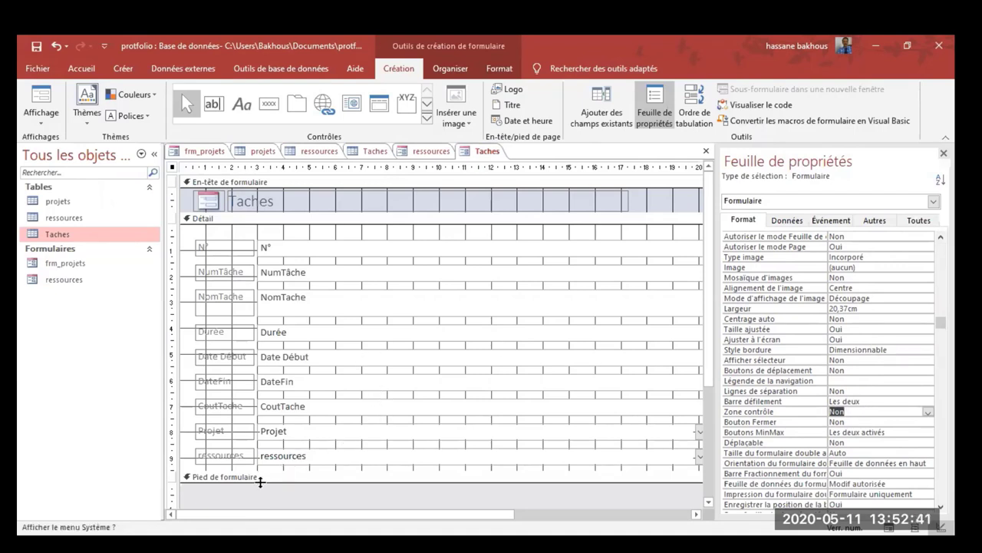
Enlarge the Taches form's footer to about 0.8 cm high and its Détail section to about 10.6 cm
{"action": "left_click_drag", "start_coordinate": [263, 482], "coordinate": [281, 500]}
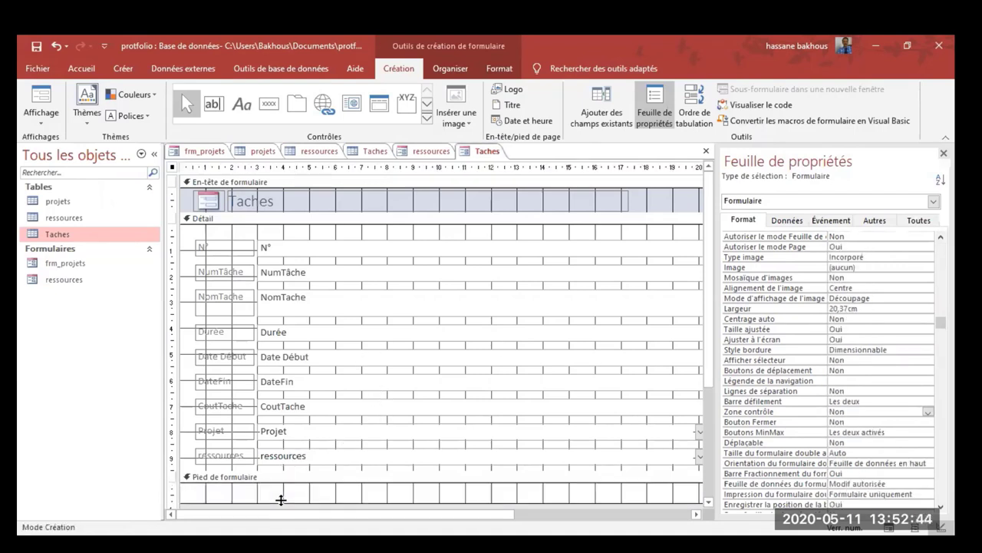
{"action": "left_click", "coordinate": [517, 476]}
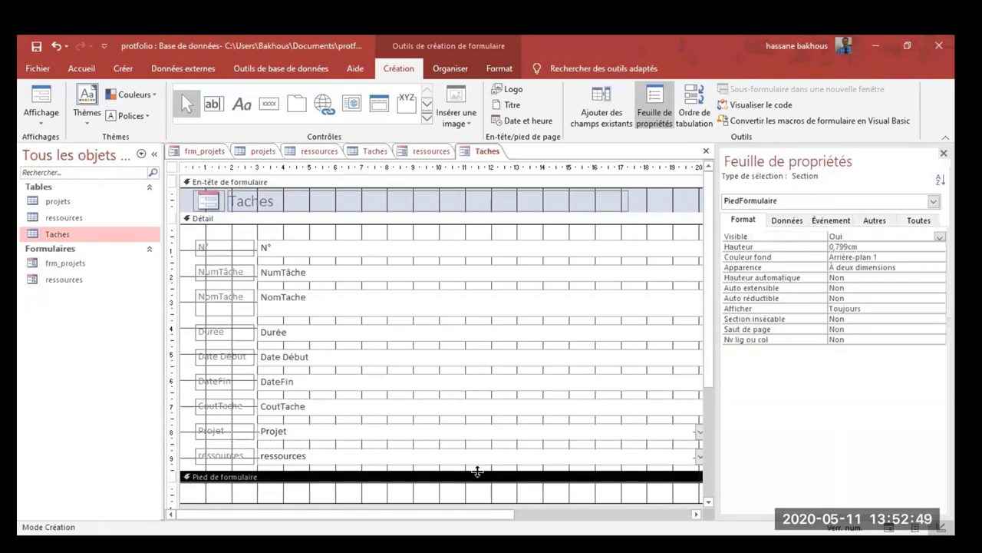
{"action": "left_click_drag", "start_coordinate": [482, 471], "coordinate": [483, 499]}
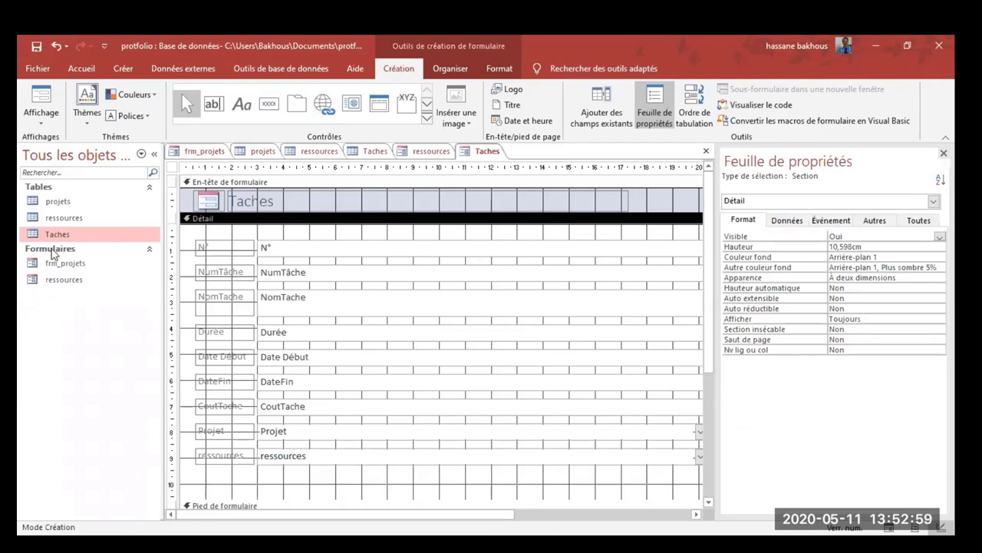
Save the new form under the name Taches
{"action": "left_click", "coordinate": [36, 47]}
{"action": "left_click", "coordinate": [485, 243]}
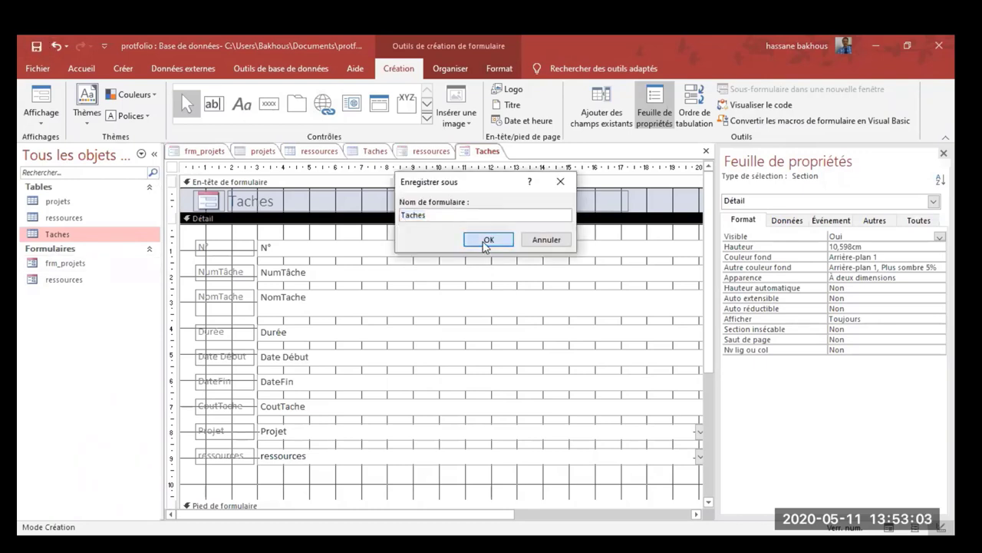
{"action": "left_click", "coordinate": [488, 239]}
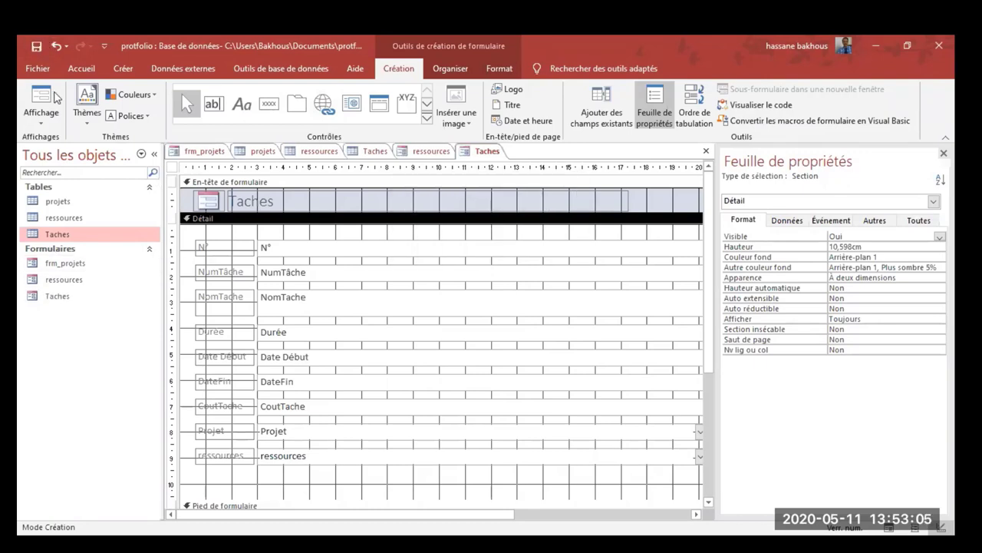
Create a blank form and switch it to design view
{"action": "left_click", "coordinate": [123, 68]}
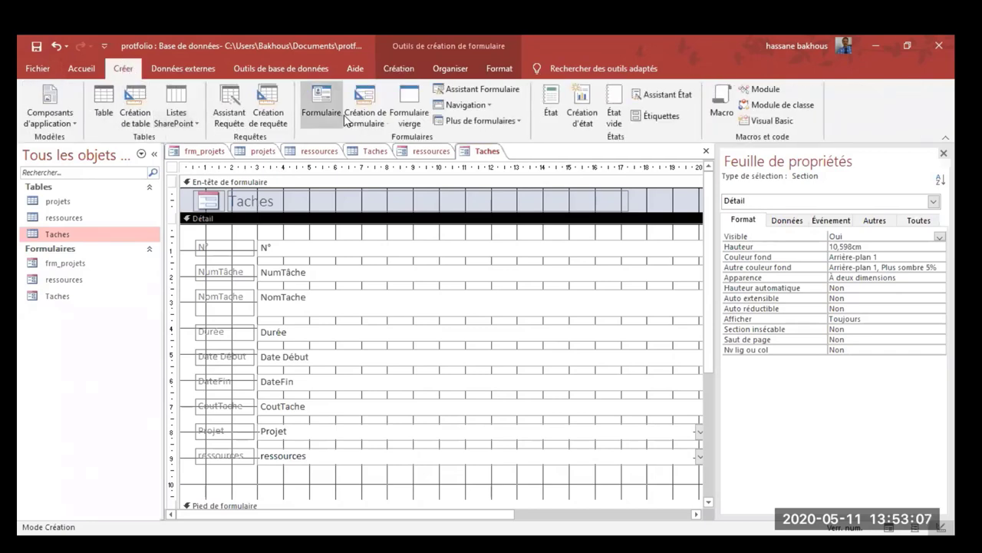
{"action": "left_click", "coordinate": [413, 104]}
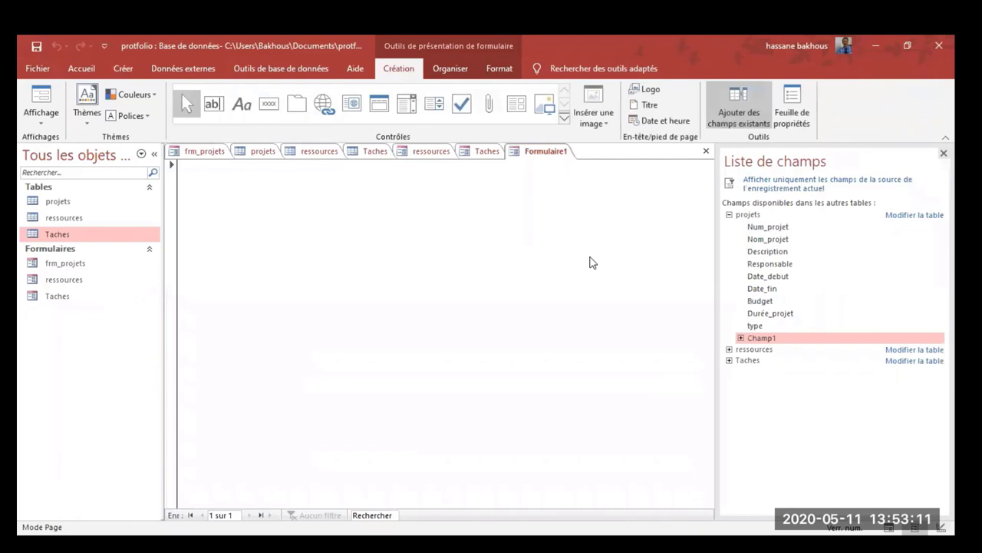
{"action": "left_click", "coordinate": [39, 126]}
{"action": "left_click", "coordinate": [268, 227]}
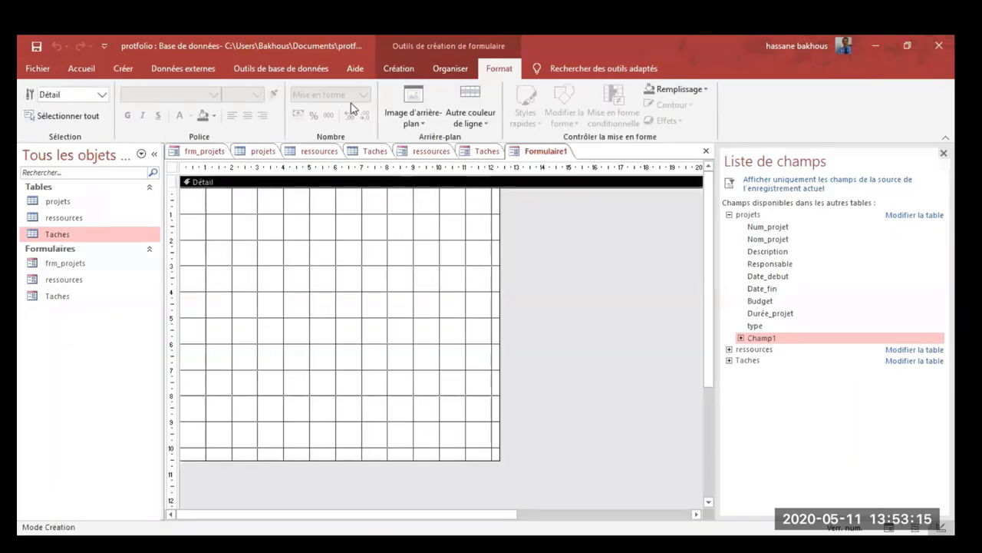
Add a label reading My Projects near the top of the blank form and make its text bold
{"action": "left_click", "coordinate": [400, 69]}
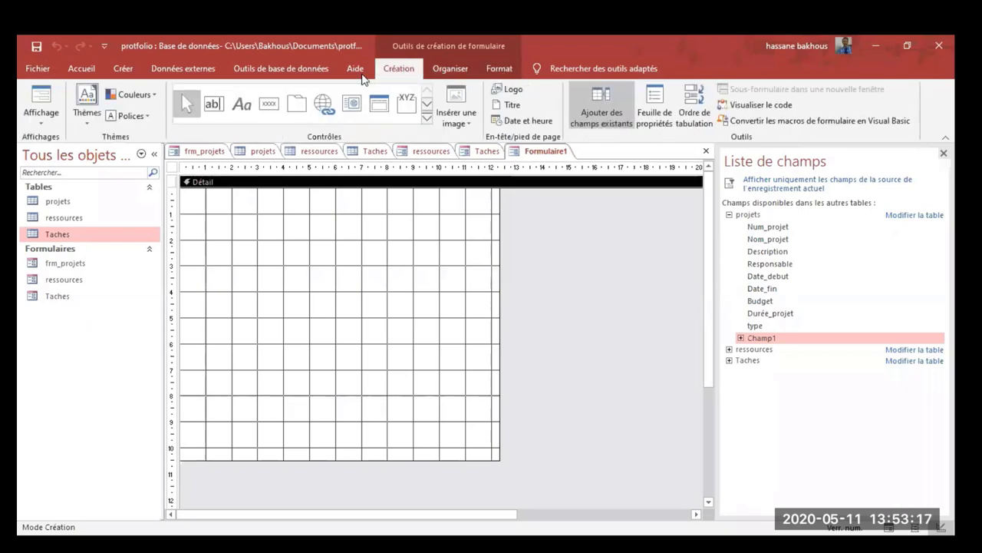
{"action": "left_click", "coordinate": [244, 104]}
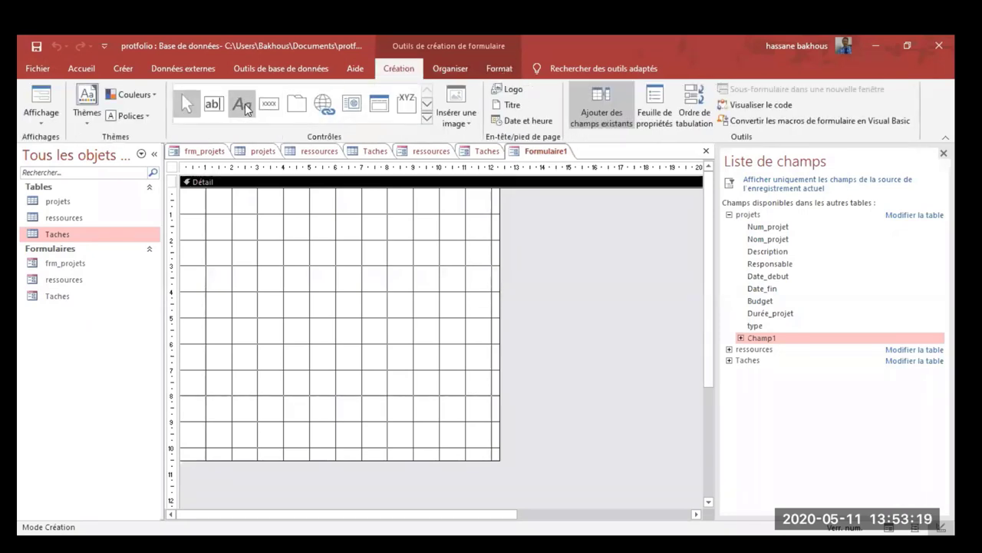
{"action": "left_click", "coordinate": [232, 204]}
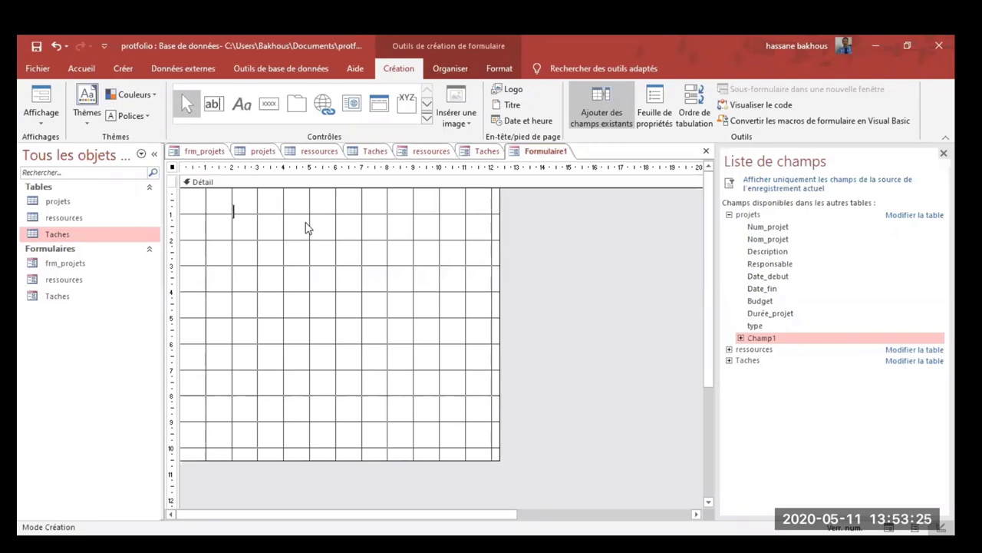
{"action": "type", "text": "My Project"}
{"action": "key", "text": "Return"}
{"action": "left_click", "coordinate": [498, 68]}
{"action": "left_click", "coordinate": [128, 115]}
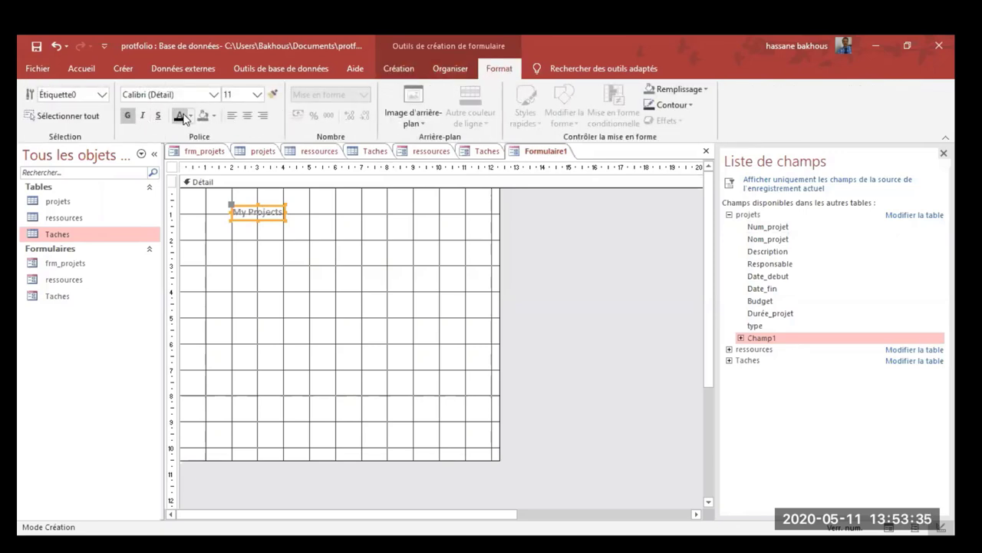
Set the My Projects label's font color to black and size to 20, and enlarge its box to about 4.9 by 2.1 cm
{"action": "left_click", "coordinate": [179, 115]}
{"action": "left_click", "coordinate": [258, 95]}
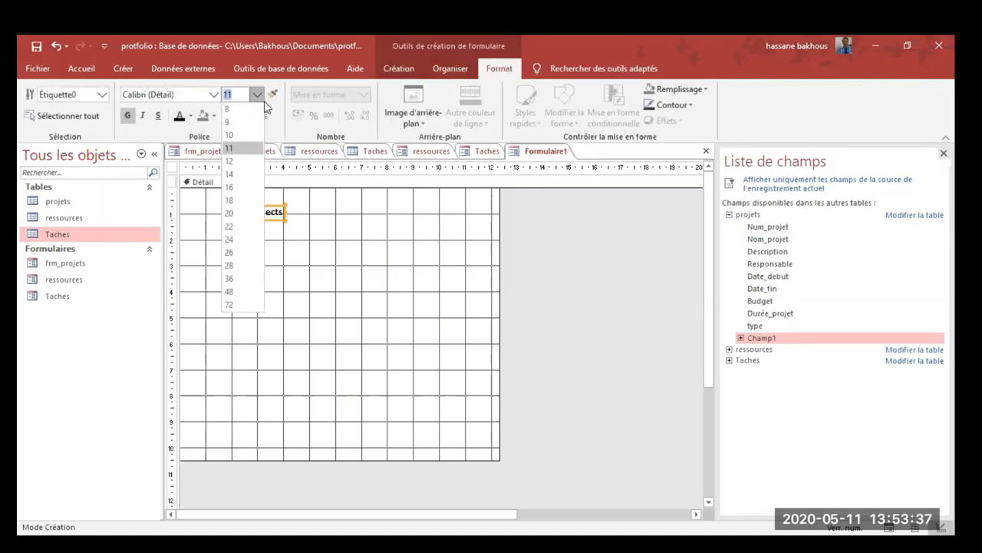
{"action": "left_click", "coordinate": [230, 215]}
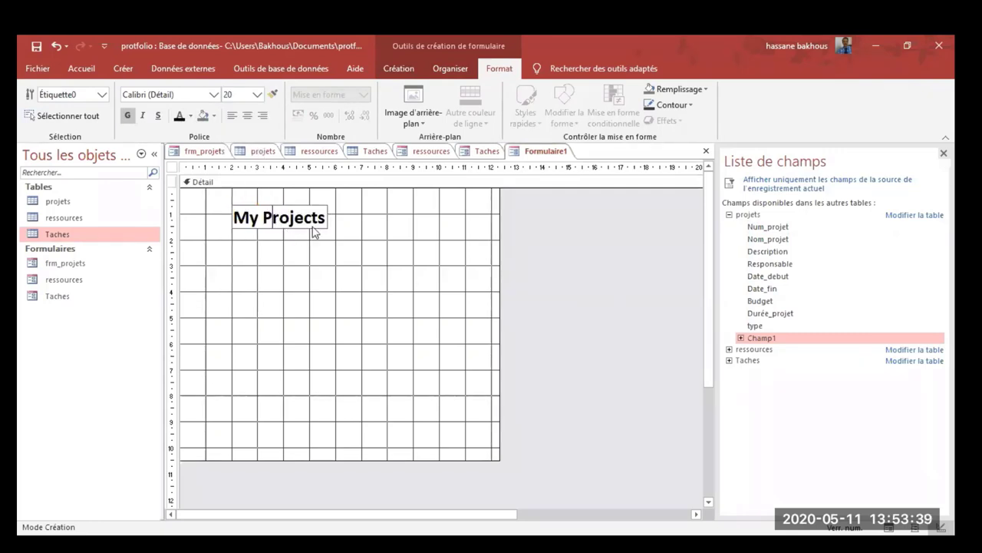
{"action": "left_click", "coordinate": [305, 237]}
{"action": "left_click", "coordinate": [289, 222]}
{"action": "left_click_drag", "start_coordinate": [287, 220], "coordinate": [358, 261]}
{"action": "left_click", "coordinate": [395, 246]}
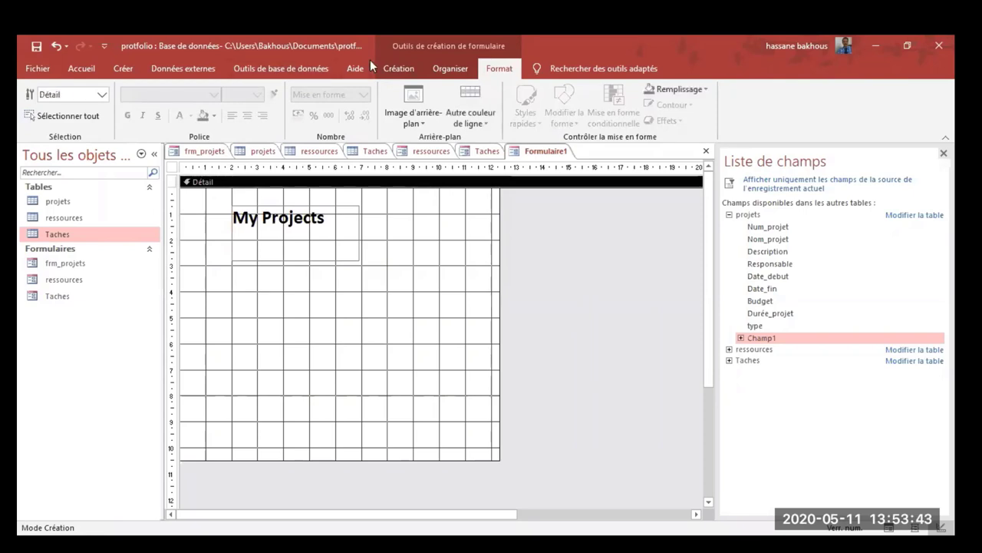
Insert projectManagement.jpg from the projets folder as an image control and place it beside the My Projects label
{"action": "left_click", "coordinate": [400, 68]}
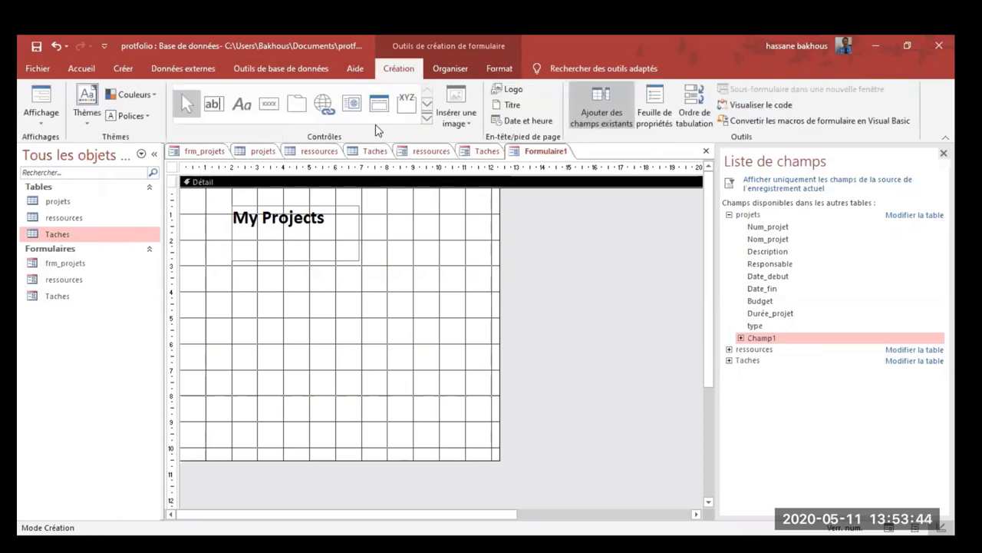
{"action": "left_click", "coordinate": [427, 117]}
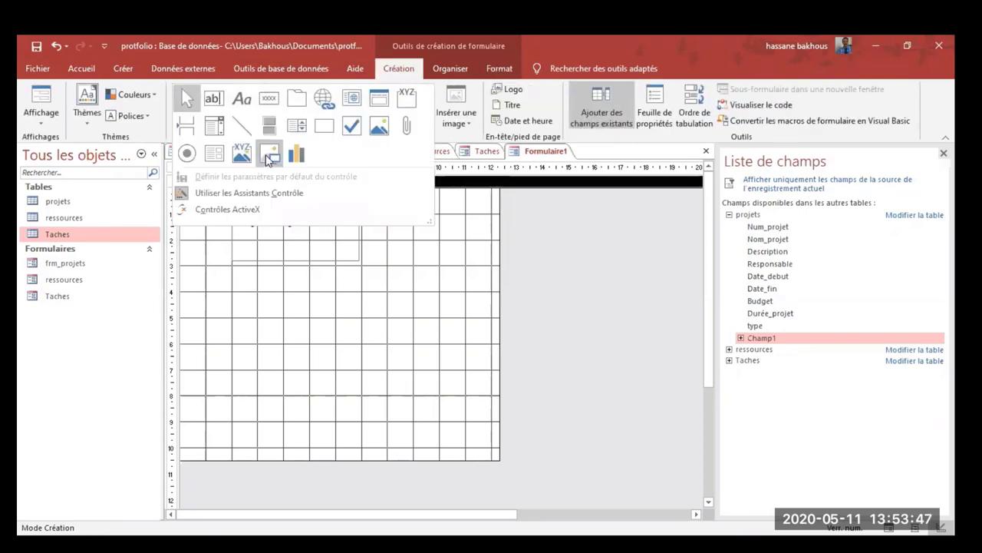
{"action": "left_click", "coordinate": [268, 159]}
{"action": "left_click_drag", "start_coordinate": [276, 303], "coordinate": [412, 397]}
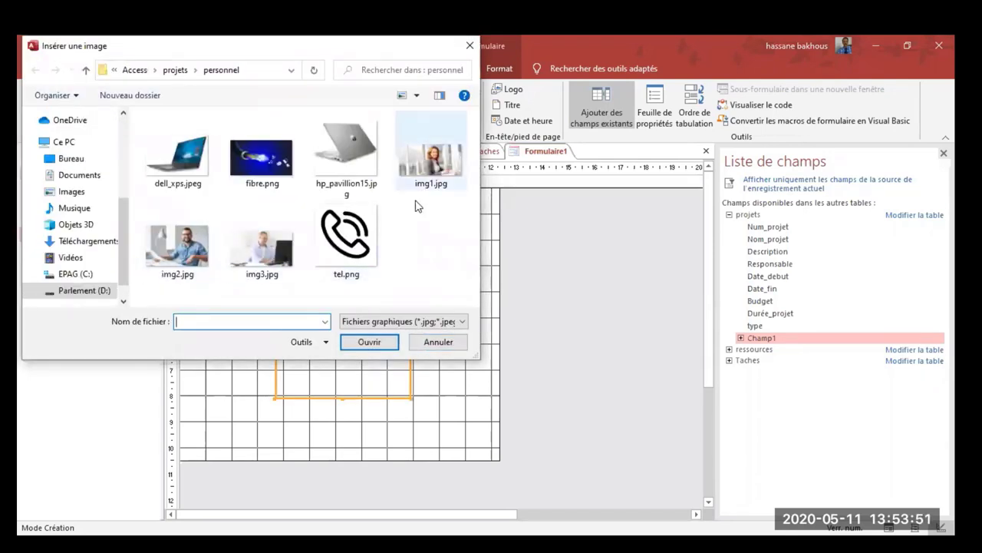
{"action": "key", "text": "alt+Up"}
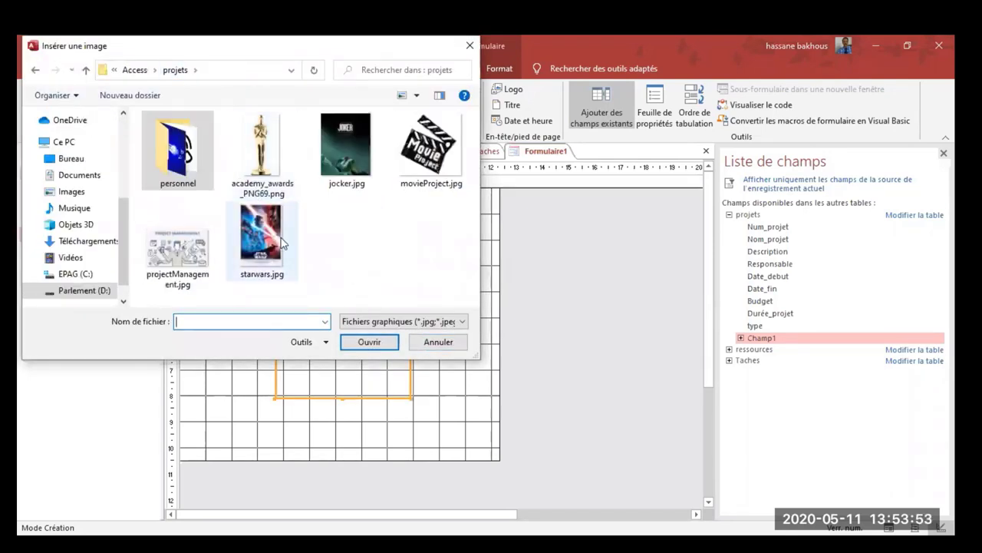
{"action": "left_click", "coordinate": [175, 255]}
{"action": "left_click", "coordinate": [370, 341]}
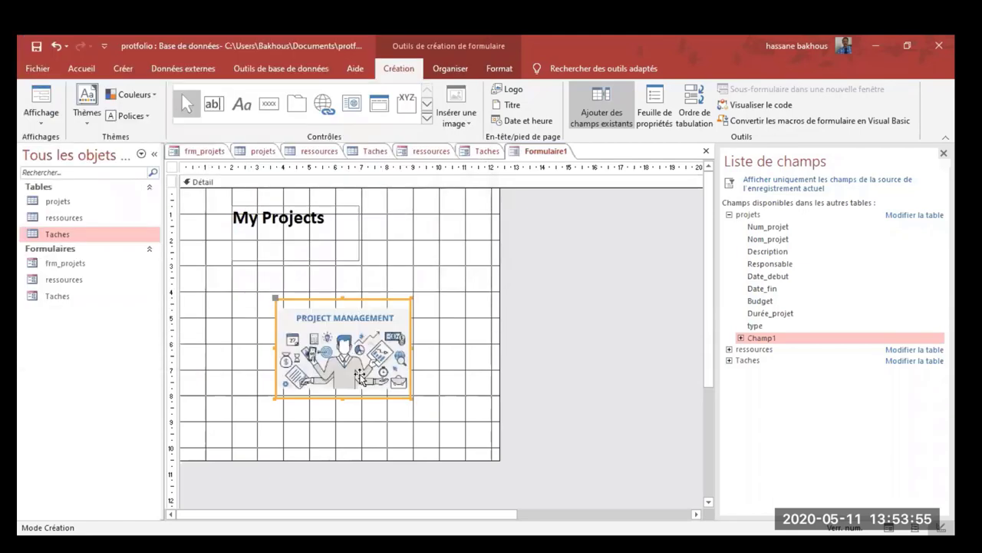
{"action": "mouse_move", "coordinate": [412, 330]}
{"action": "left_mouse_down"}
{"action": "mouse_move", "coordinate": [464, 243]}
{"action": "mouse_move", "coordinate": [499, 222]}
{"action": "left_mouse_up"}
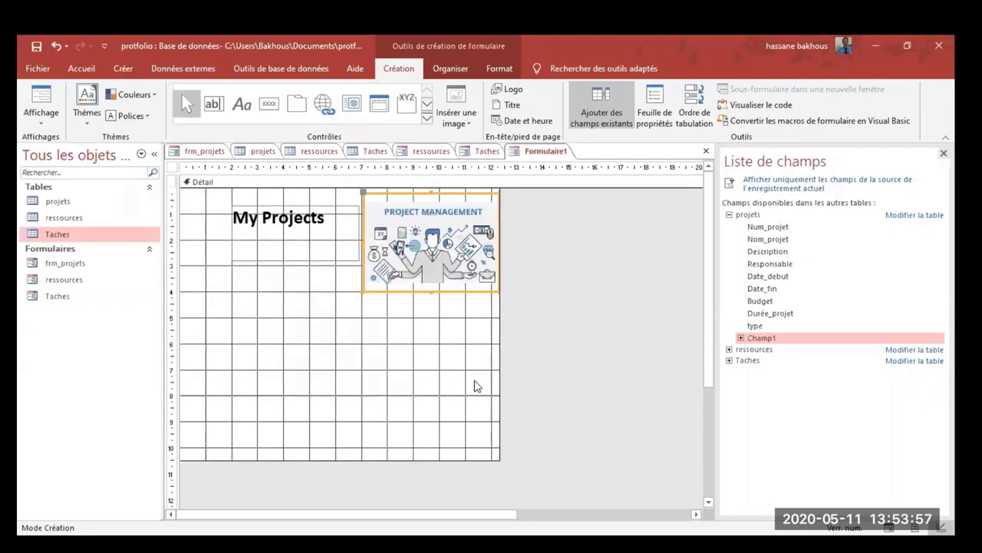
Enlarge the form's Détail section to about 11.2 cm high, and rearrange the label and the image, resized to about 7.1 by 2.5 cm
{"action": "left_click_drag", "start_coordinate": [498, 460], "coordinate": [616, 478]}
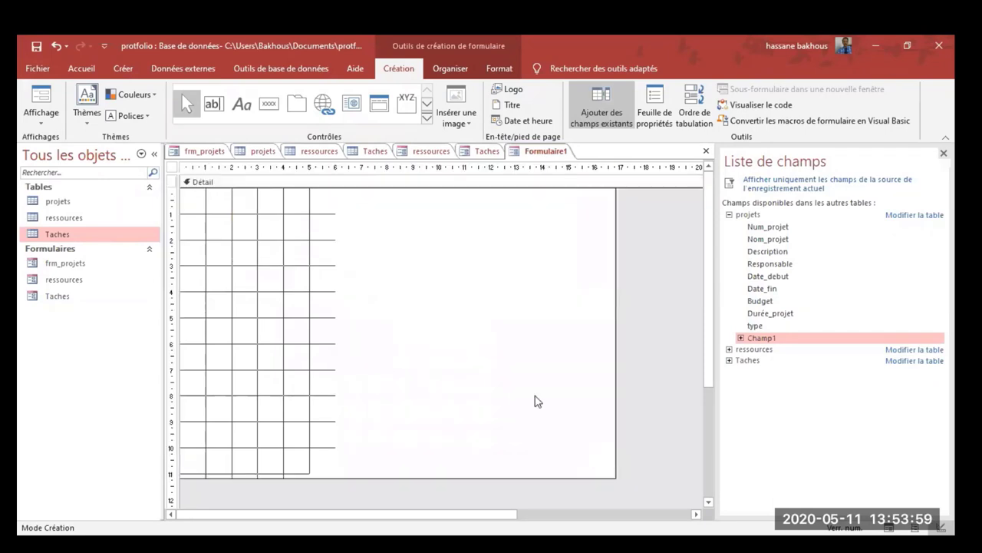
{"action": "left_click_drag", "start_coordinate": [274, 227], "coordinate": [254, 238]}
{"action": "left_click", "coordinate": [428, 244]}
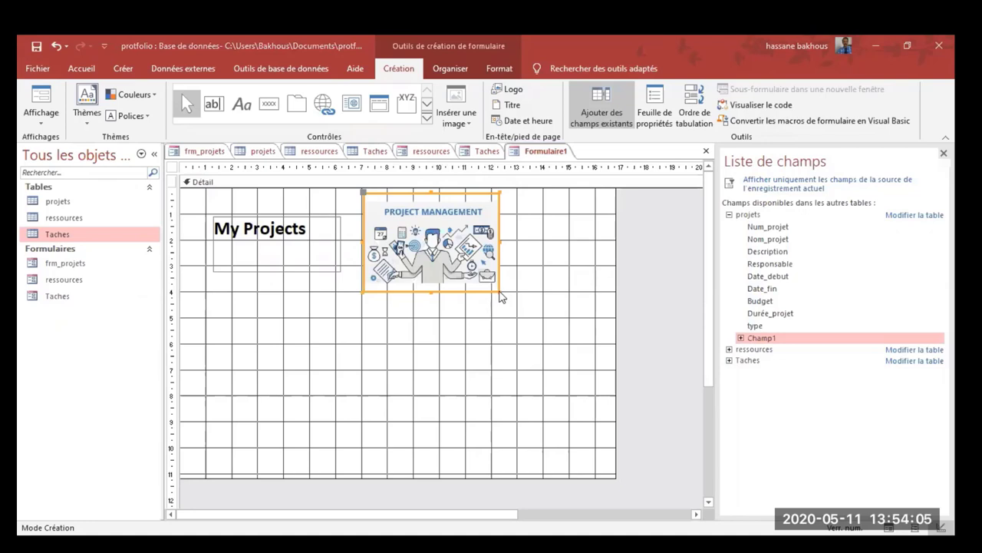
{"action": "left_click_drag", "start_coordinate": [498, 290], "coordinate": [546, 268]}
{"action": "left_click_drag", "start_coordinate": [465, 239], "coordinate": [434, 256]}
{"action": "left_click_drag", "start_coordinate": [318, 248], "coordinate": [323, 228]}
{"action": "left_click", "coordinate": [322, 272]}
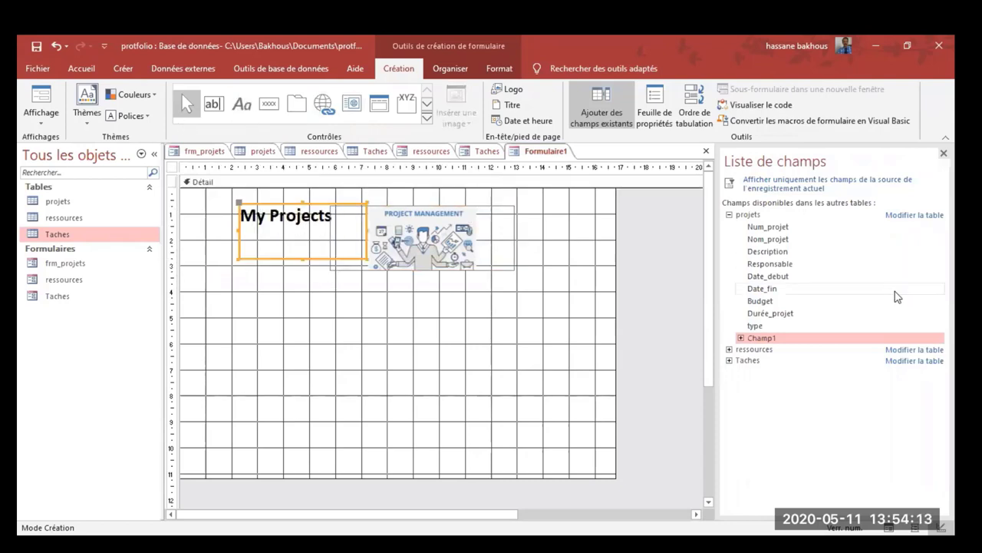
Set the My Projects label's background color to Accent 1, Plus clair 80% and shift the label slightly downward
{"action": "left_click", "coordinate": [655, 108]}
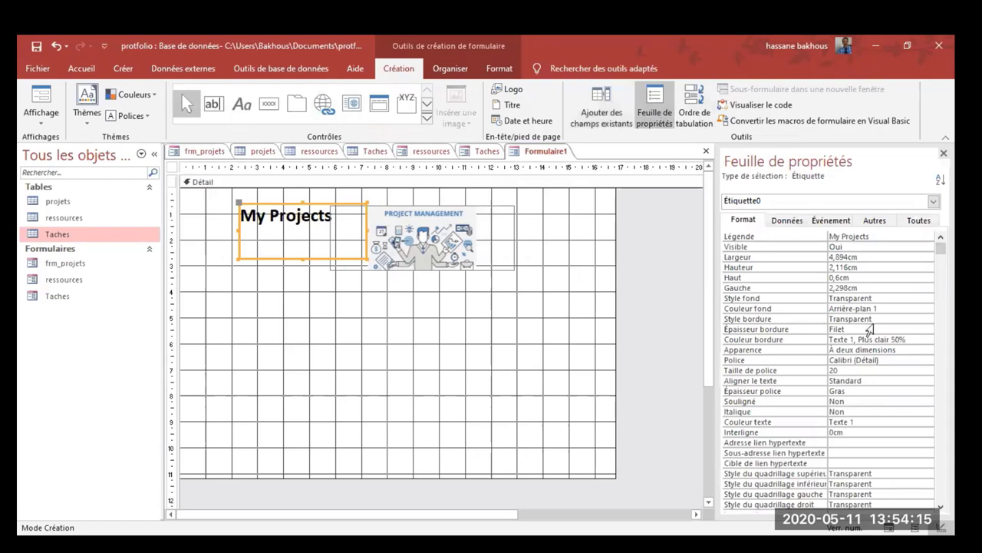
{"action": "left_click", "coordinate": [891, 308]}
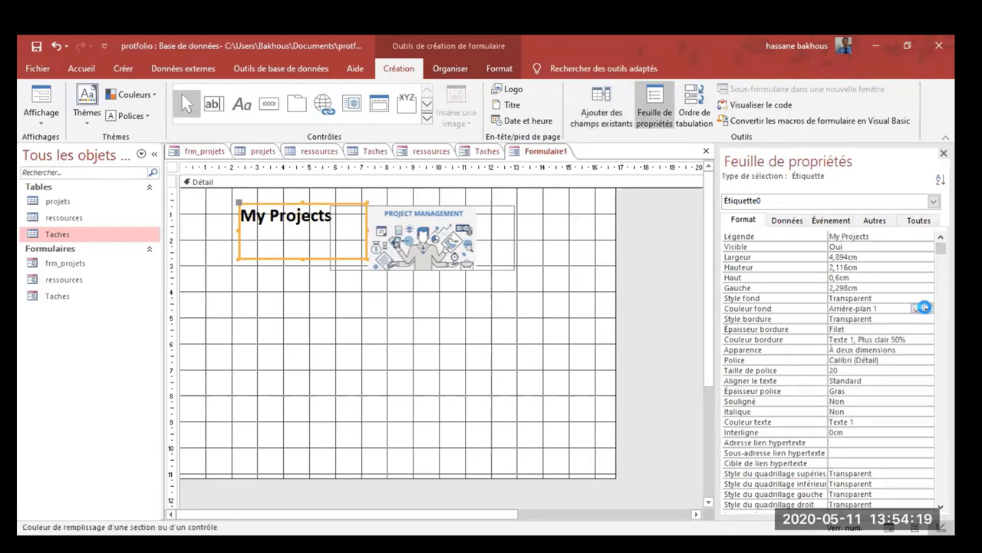
{"action": "left_click", "coordinate": [927, 308]}
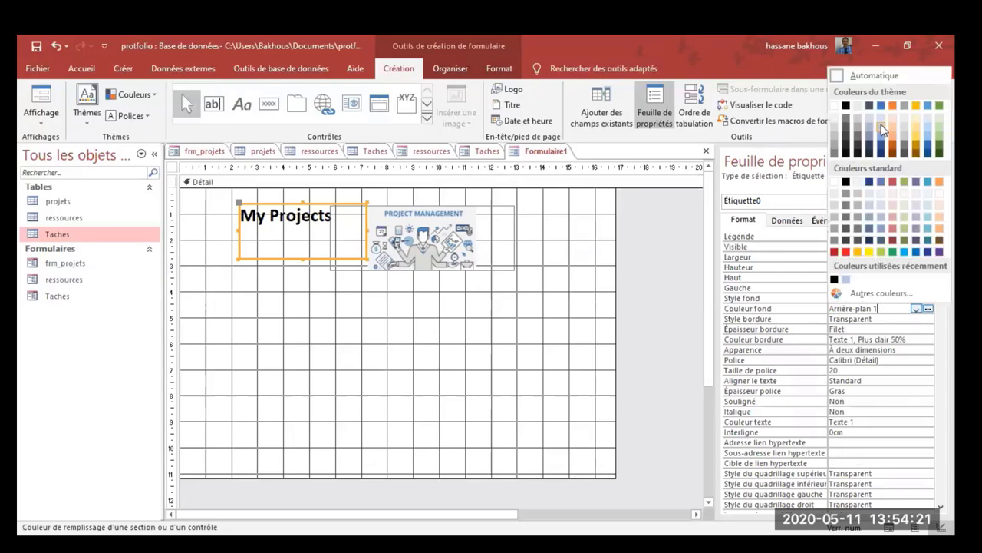
{"action": "left_click", "coordinate": [882, 117]}
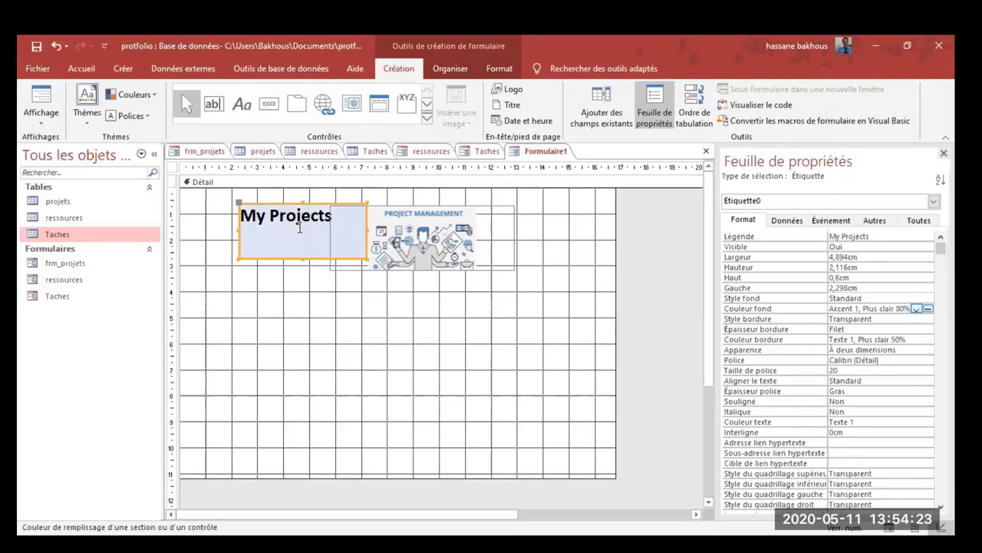
{"action": "left_click", "coordinate": [298, 271]}
{"action": "left_click", "coordinate": [289, 248]}
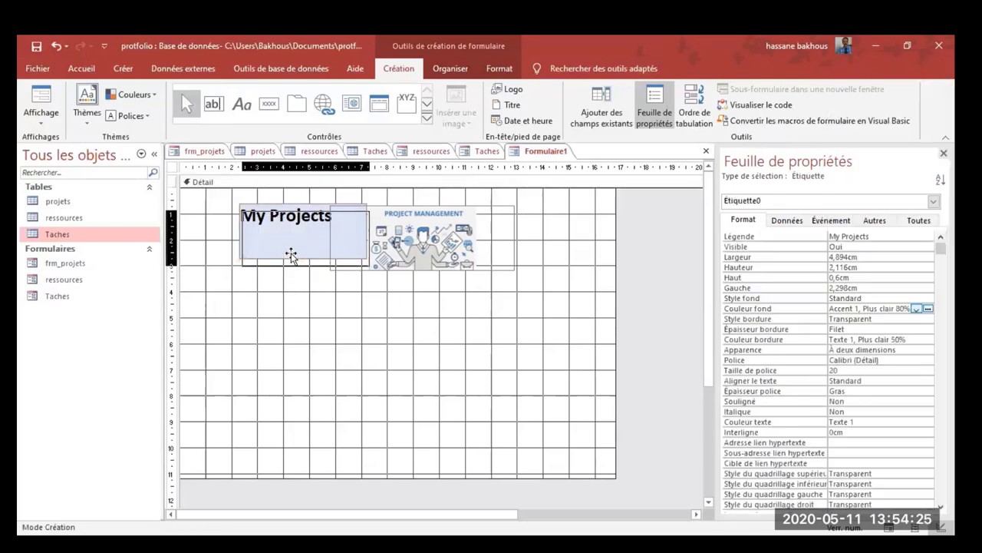
{"action": "left_click_drag", "start_coordinate": [291, 254], "coordinate": [295, 263]}
{"action": "left_click", "coordinate": [344, 298]}
Reduce the project management image's height to about 2.2 cm and align it with the My Projects label
{"action": "left_click", "coordinate": [420, 267]}
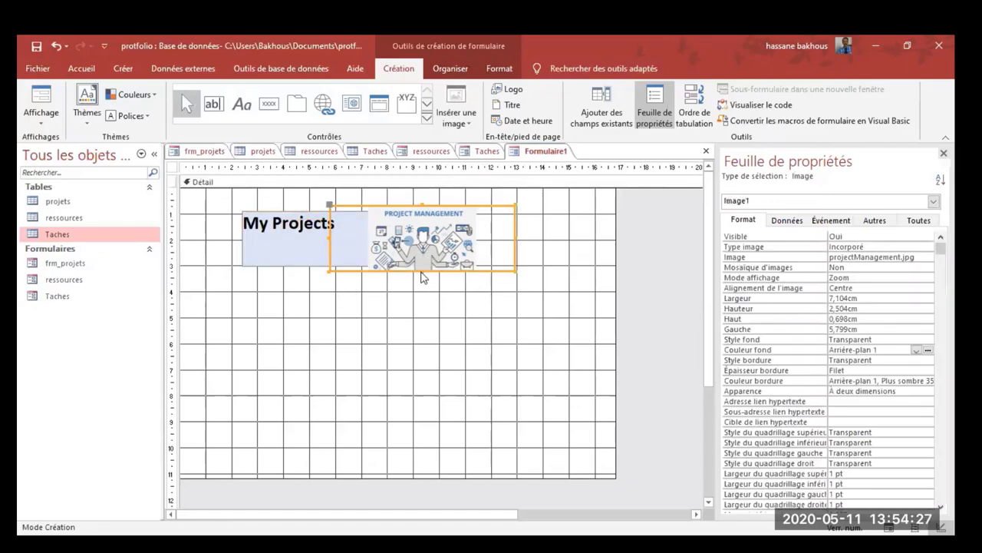
{"action": "left_click", "coordinate": [421, 278]}
{"action": "left_click", "coordinate": [427, 268]}
{"action": "left_click_drag", "start_coordinate": [423, 271], "coordinate": [424, 263]}
{"action": "left_click_drag", "start_coordinate": [425, 219], "coordinate": [442, 237]}
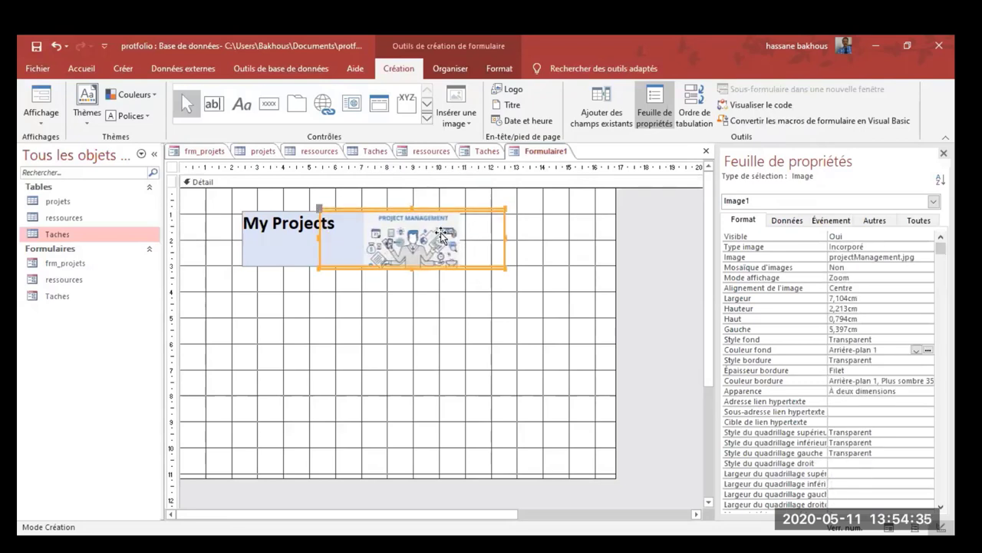
{"action": "left_click", "coordinate": [509, 325]}
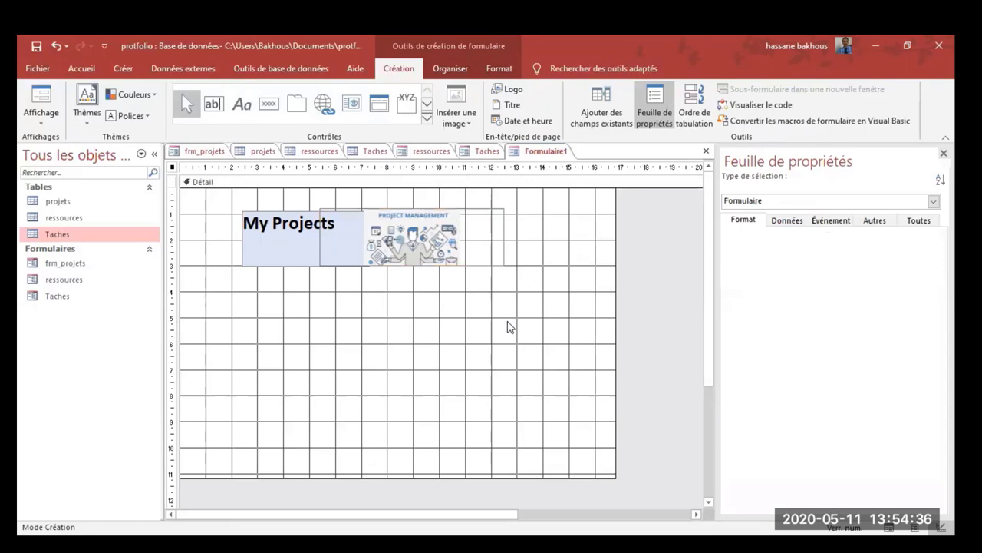
Set the project management image's border style to Transparent
{"action": "left_click", "coordinate": [491, 237]}
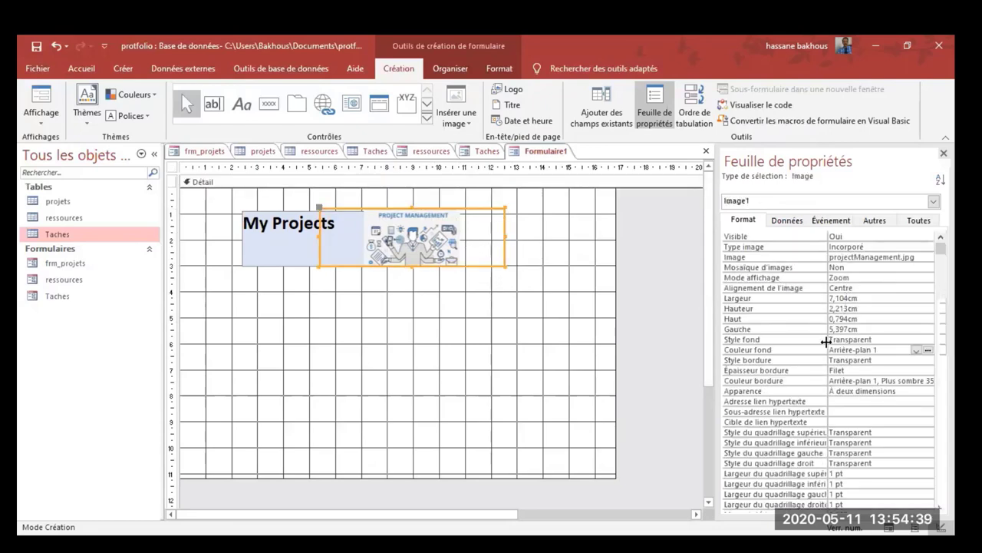
{"action": "left_click", "coordinate": [865, 360]}
{"action": "left_click", "coordinate": [927, 361]}
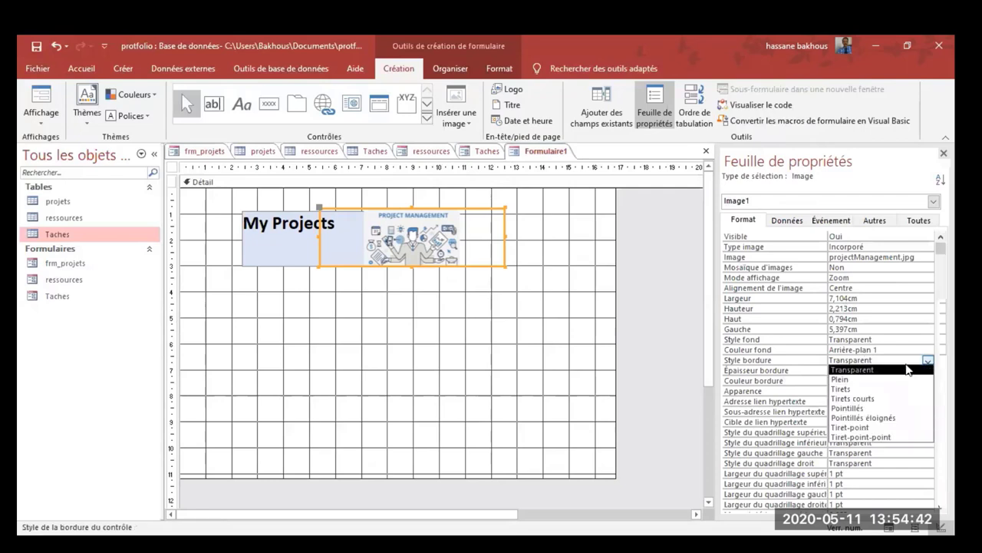
{"action": "left_click", "coordinate": [875, 371]}
{"action": "left_click", "coordinate": [292, 234]}
{"action": "left_click", "coordinate": [314, 285]}
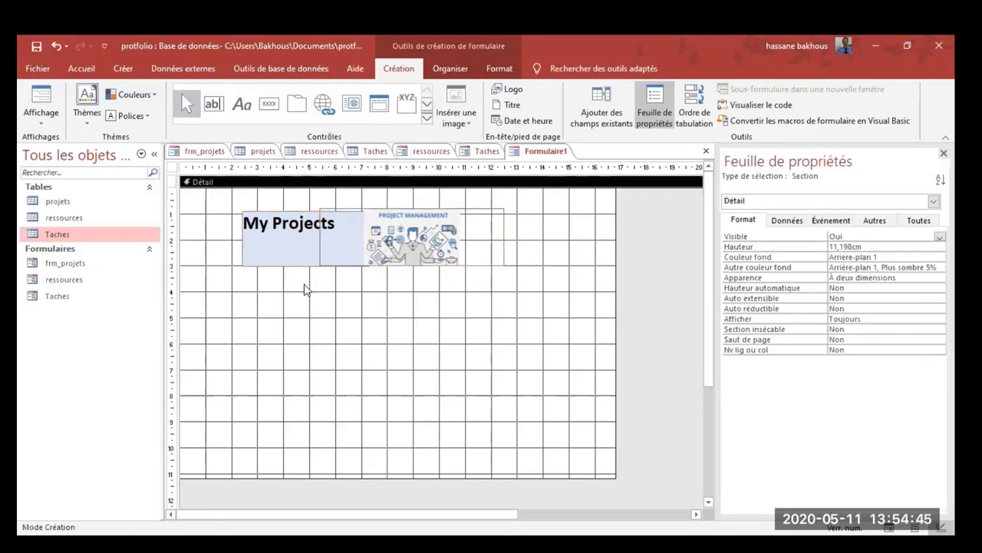
Add a command button below the My Projects label that opens the frm_projets form and shows all records
{"action": "left_click", "coordinate": [268, 103]}
{"action": "left_click_drag", "start_coordinate": [218, 297], "coordinate": [307, 333]}
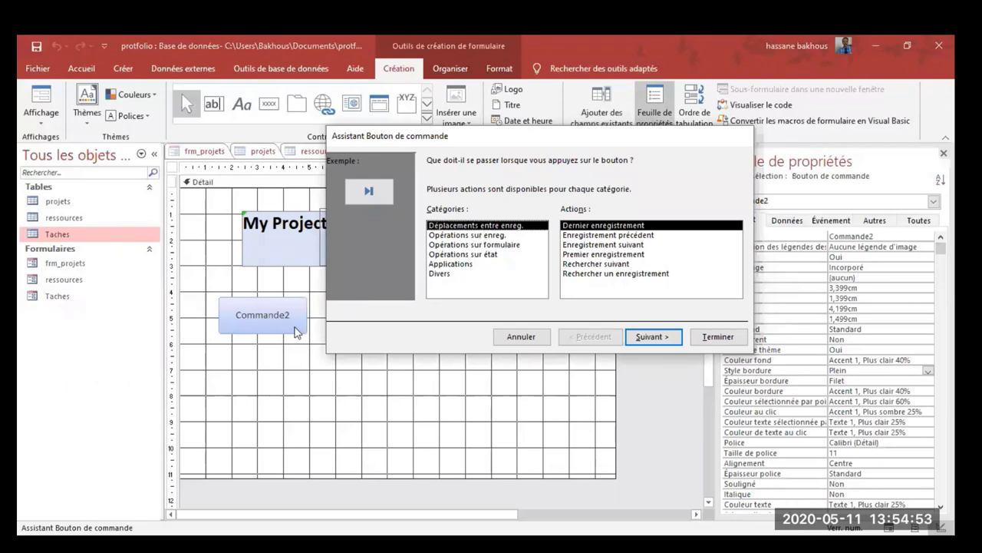
{"action": "left_click", "coordinate": [499, 245]}
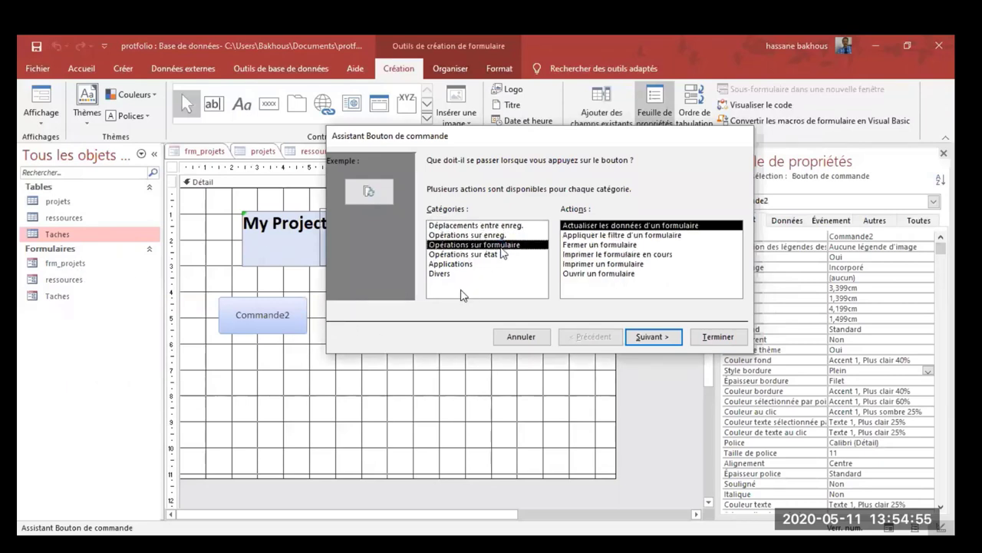
{"action": "left_click", "coordinate": [601, 274]}
{"action": "left_click", "coordinate": [653, 338]}
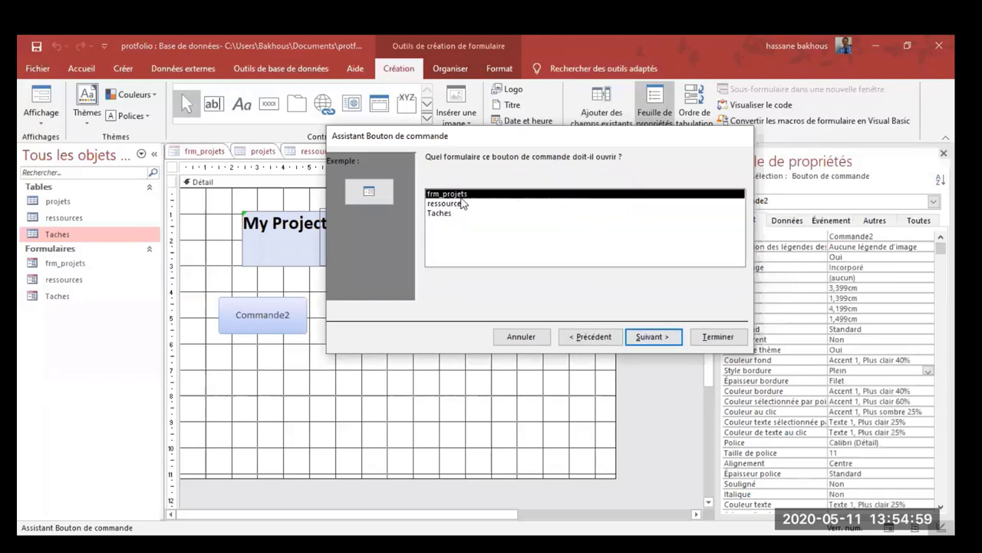
{"action": "left_click", "coordinate": [651, 338]}
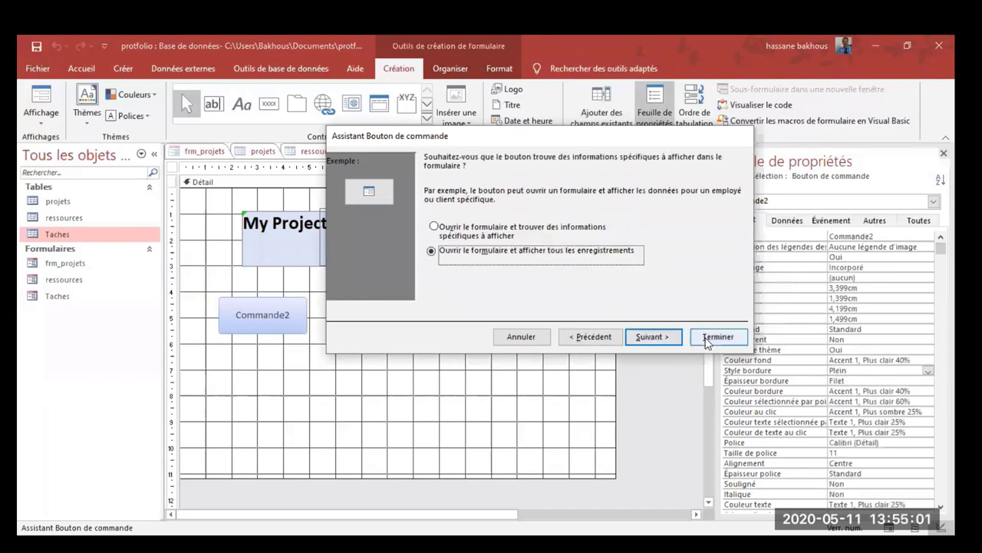
{"action": "left_click", "coordinate": [716, 338]}
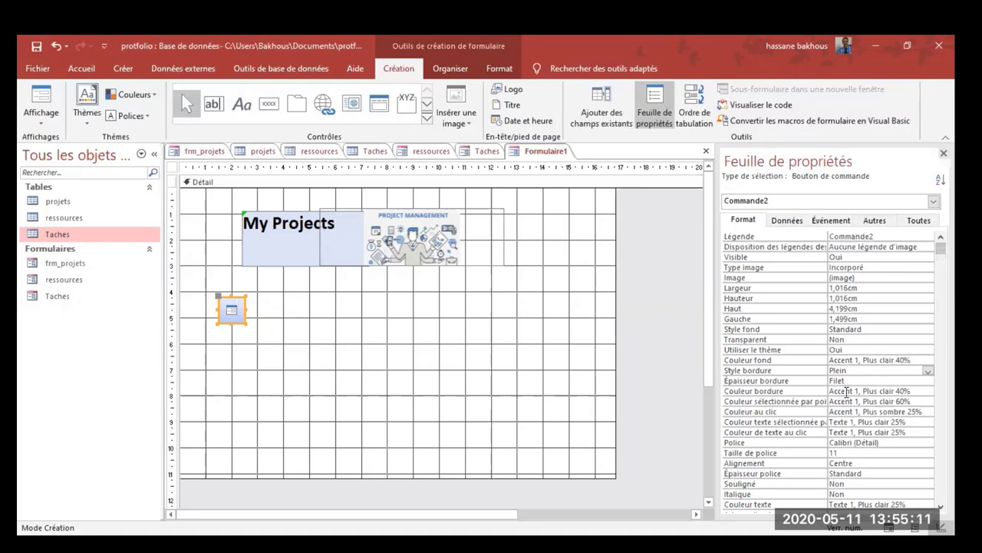
Remove the picture from the new command button
{"action": "left_click", "coordinate": [840, 277]}
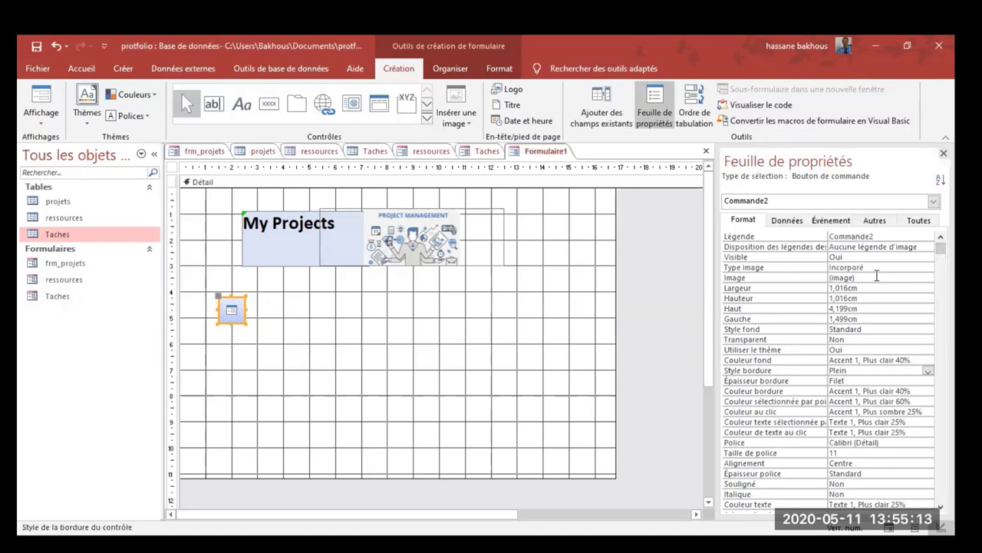
{"action": "key", "text": "Delete"}
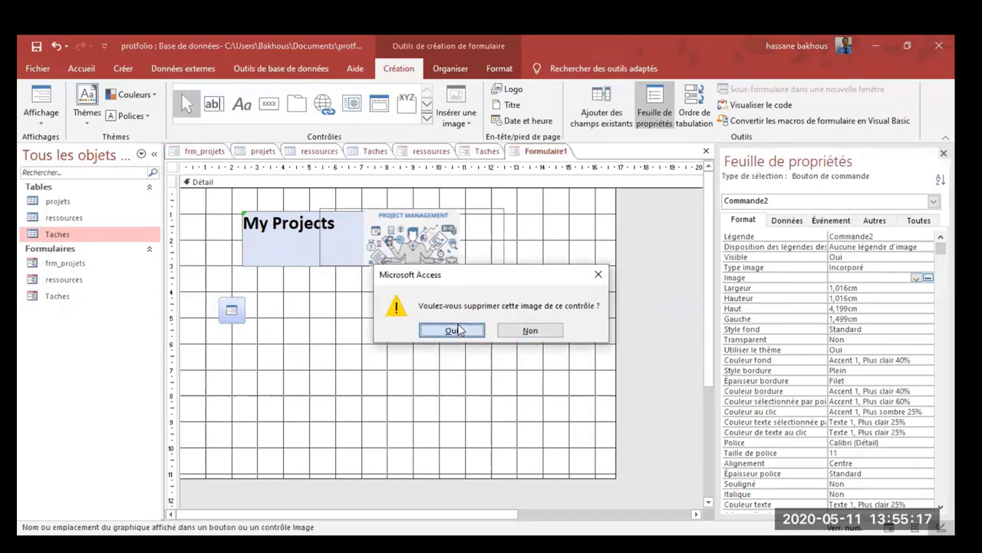
{"action": "left_click", "coordinate": [453, 330]}
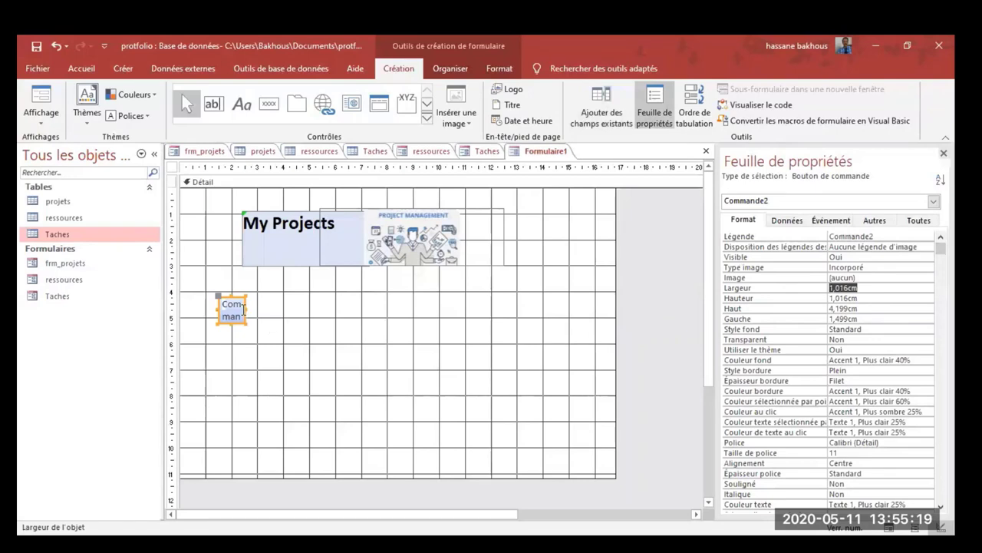
Caption the command button Projets and resize it to about 3.7 cm wide
{"action": "left_click_drag", "start_coordinate": [246, 308], "coordinate": [378, 310]}
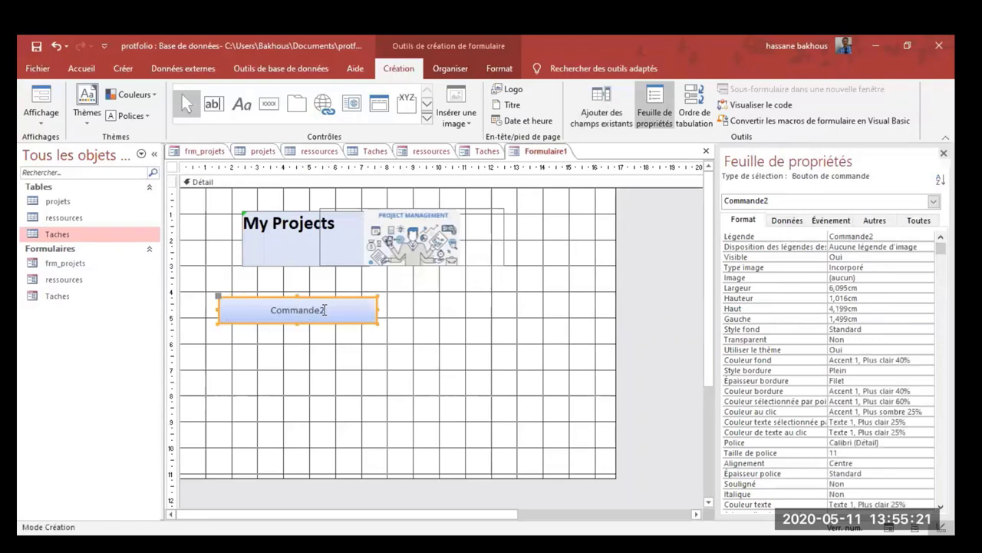
{"action": "left_click", "coordinate": [324, 309]}
{"action": "double_click", "coordinate": [269, 309]}
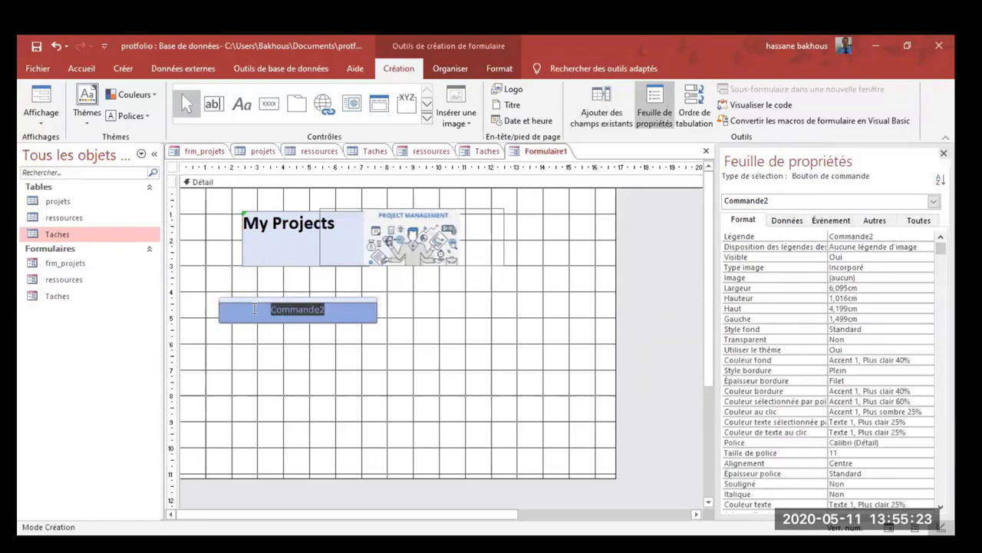
{"action": "type", "text": "PRo"}
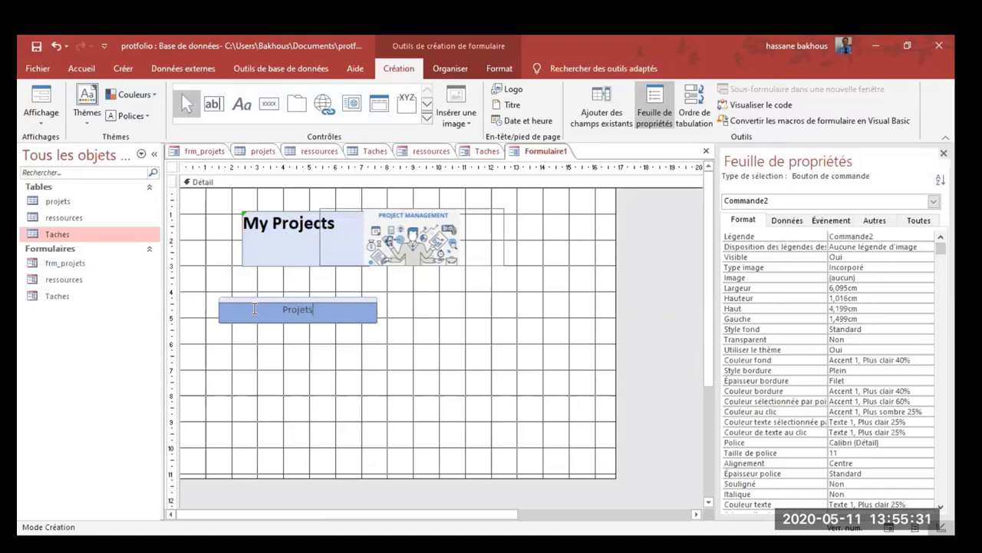
{"action": "left_click", "coordinate": [433, 308]}
{"action": "left_click", "coordinate": [376, 316]}
Add a command button beside the Projets button that opens the ressources form and shows all records
{"action": "mouse_move", "coordinate": [377, 310]}
{"action": "left_mouse_down"}
{"action": "mouse_move", "coordinate": [315, 310]}
{"action": "mouse_move", "coordinate": [441, 327]}
{"action": "mouse_move", "coordinate": [449, 337]}
{"action": "left_mouse_up"}
{"action": "left_click", "coordinate": [264, 110]}
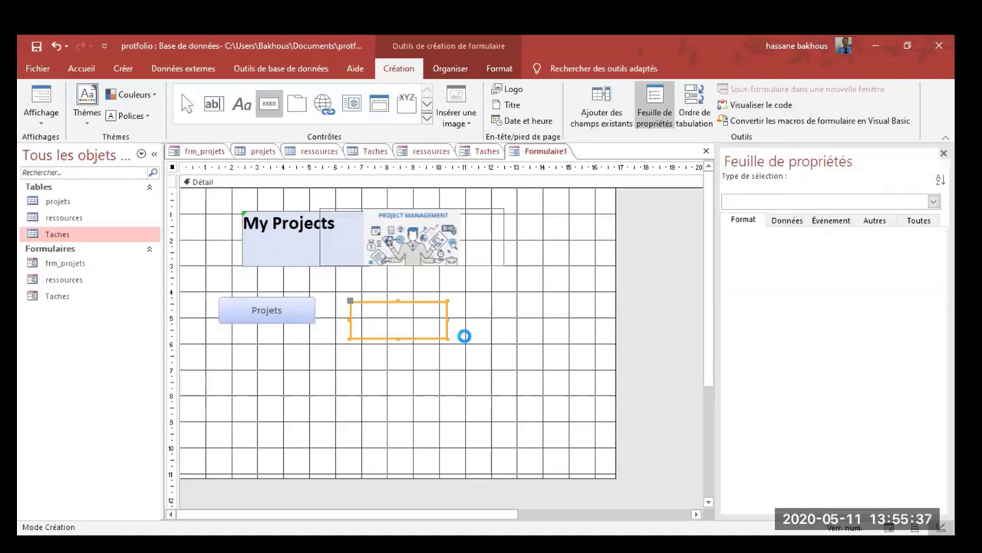
{"action": "left_click", "coordinate": [475, 244]}
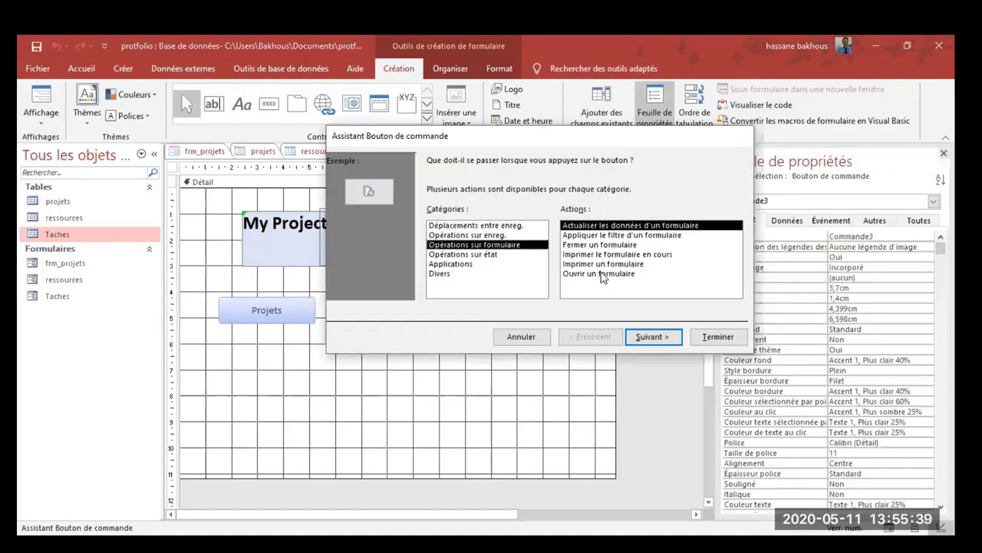
{"action": "left_click", "coordinate": [598, 274]}
{"action": "left_click", "coordinate": [654, 337]}
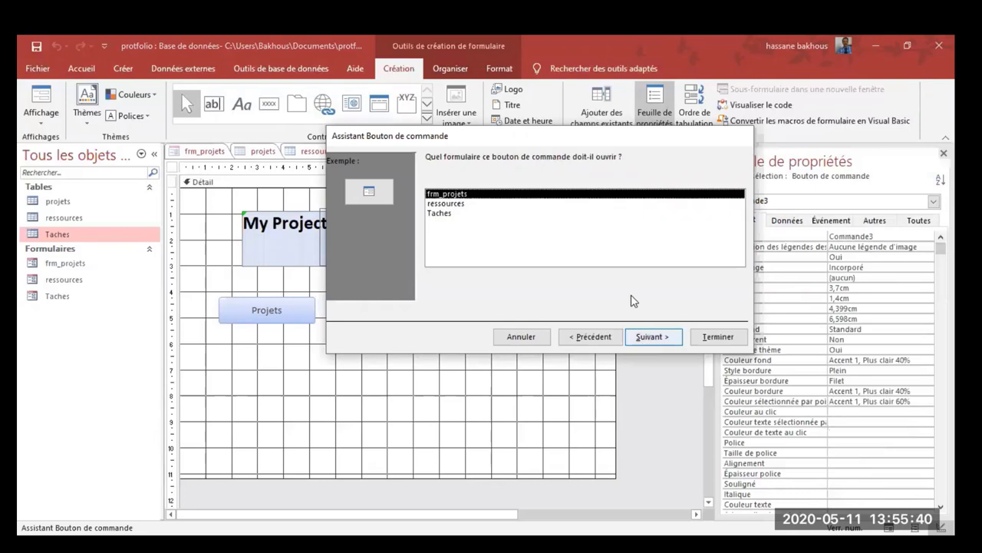
{"action": "left_click", "coordinate": [460, 203]}
{"action": "left_click", "coordinate": [651, 337]}
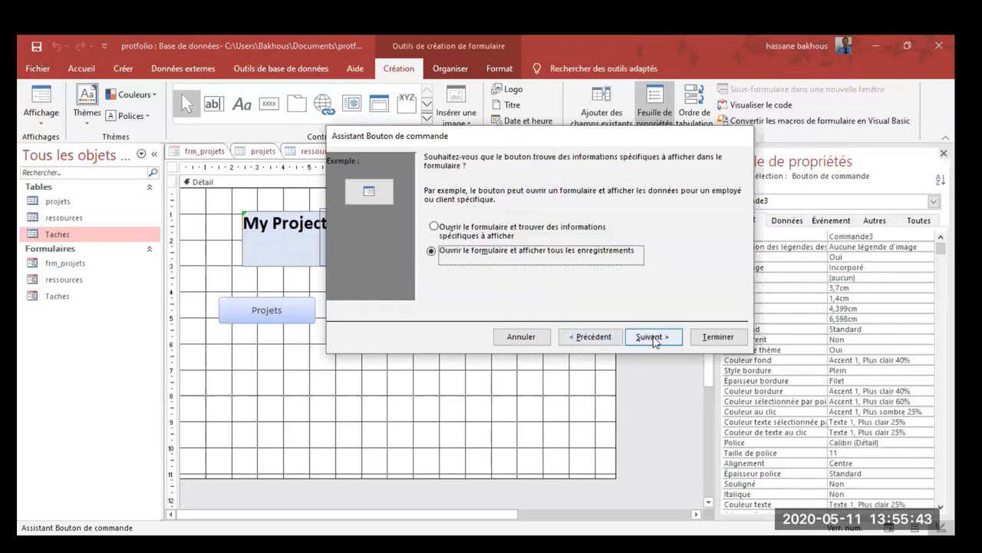
{"action": "left_click", "coordinate": [653, 337]}
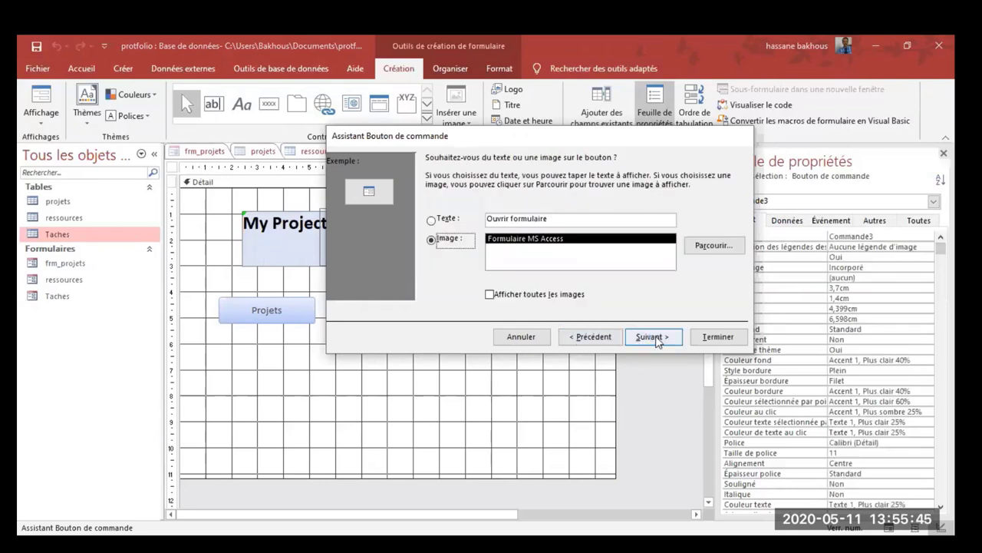
Give the new command button the text Ressources and resize it to about 2.9 by 1 cm
{"action": "left_click", "coordinate": [473, 221]}
{"action": "key", "text": "Tab"}
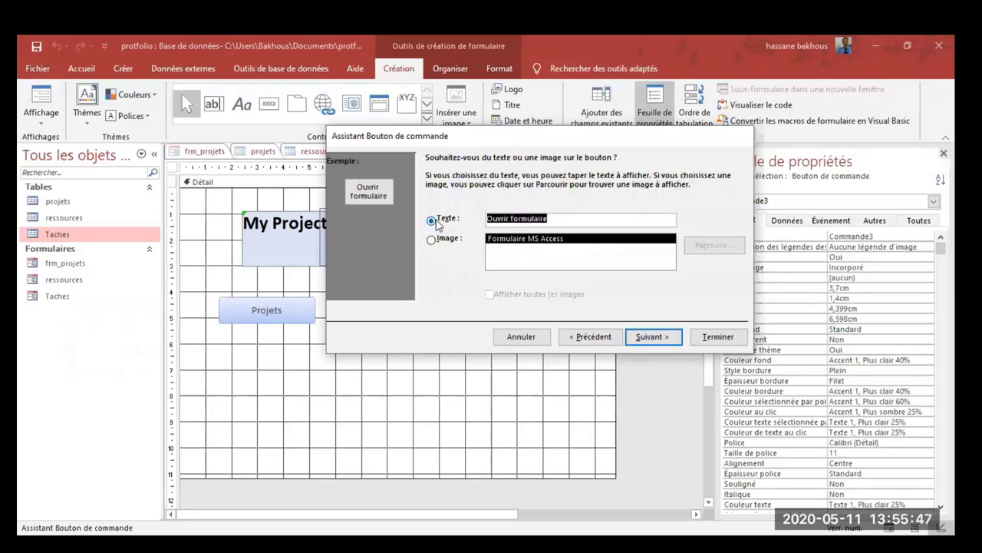
{"action": "type", "text": "Ressources"}
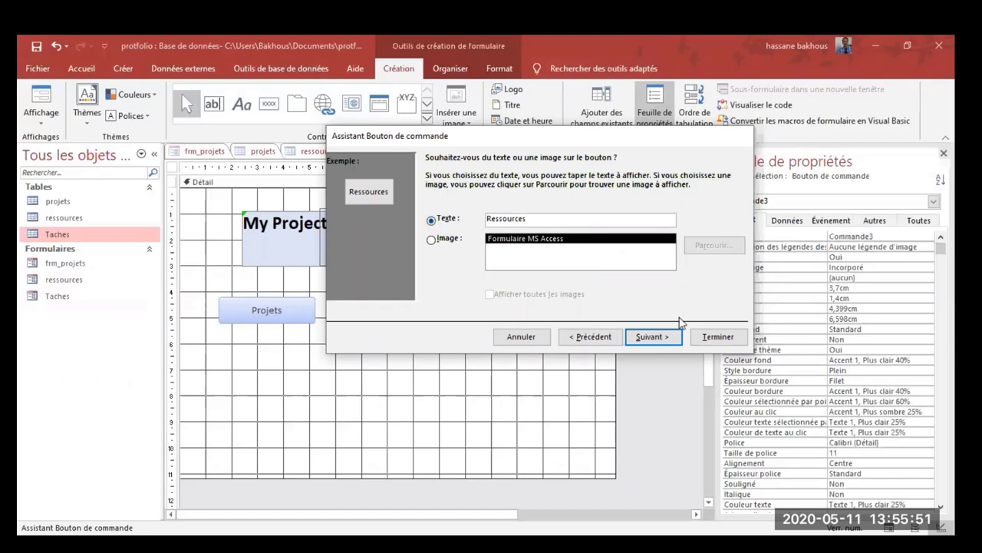
{"action": "left_click", "coordinate": [652, 336]}
{"action": "left_click", "coordinate": [718, 336]}
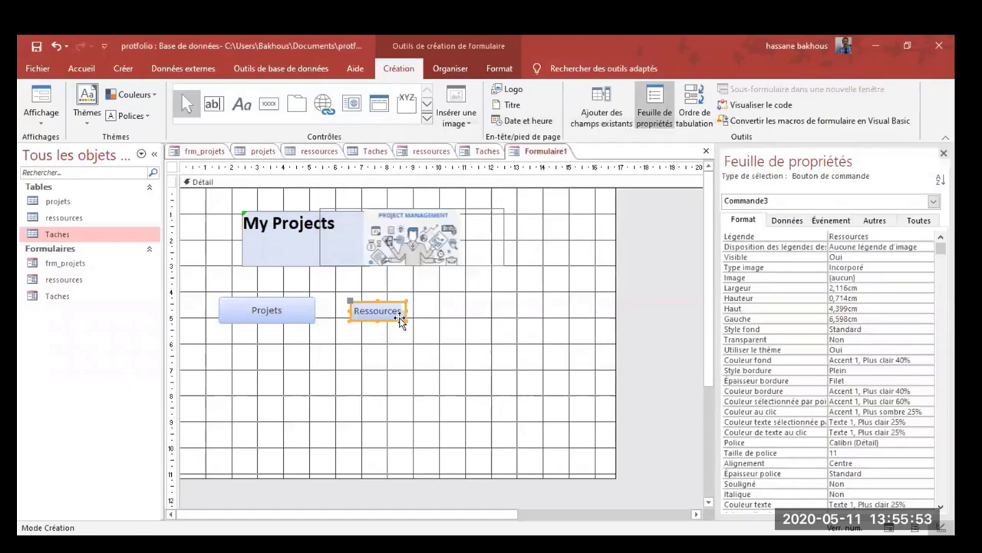
{"action": "mouse_move", "coordinate": [407, 321]}
{"action": "left_mouse_down"}
{"action": "mouse_move", "coordinate": [428, 330]}
{"action": "mouse_move", "coordinate": [389, 315]}
{"action": "left_mouse_up"}
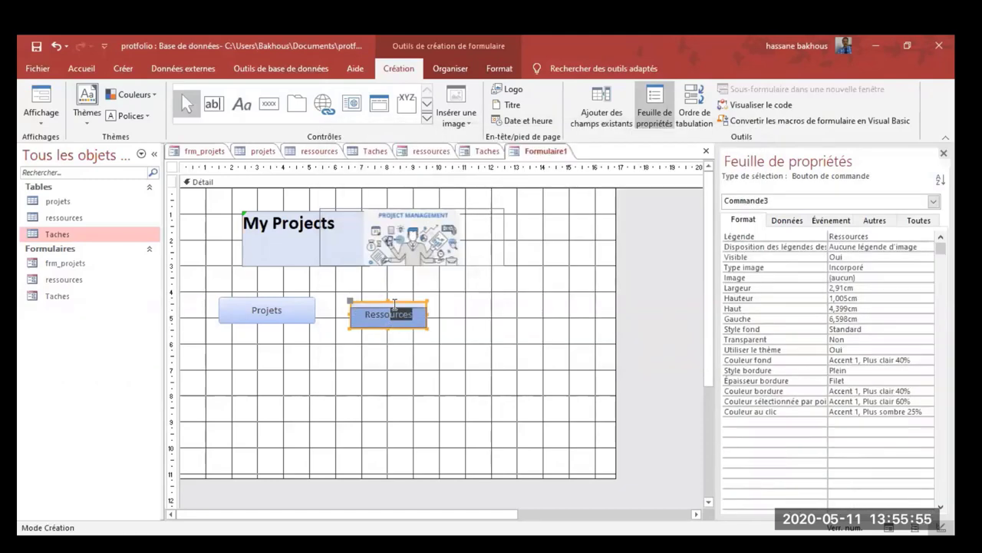
{"action": "left_click", "coordinate": [507, 299]}
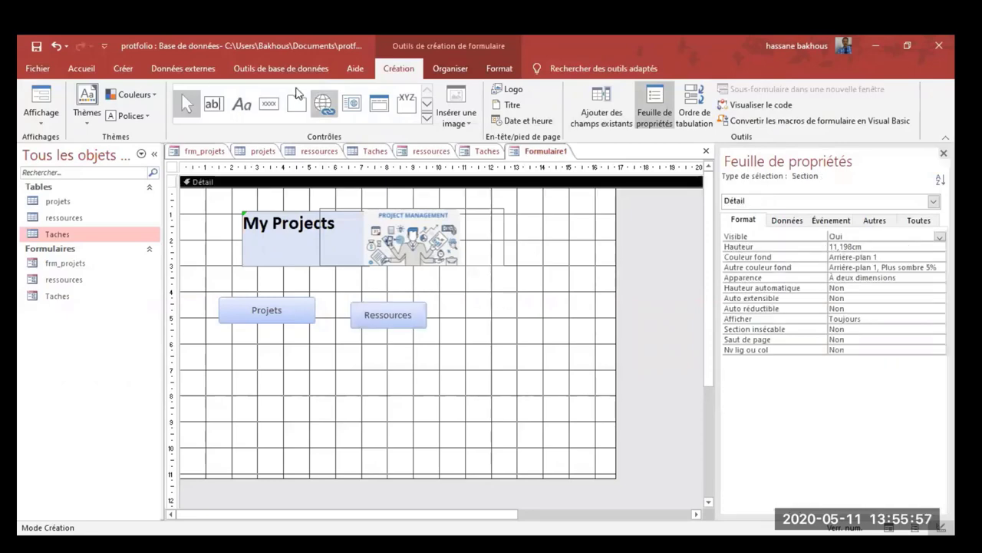
Add a command button beyond the Ressources button that opens the Taches form and shows all records
{"action": "left_click", "coordinate": [269, 103]}
{"action": "left_click_drag", "start_coordinate": [434, 289], "coordinate": [483, 327]}
{"action": "left_click", "coordinate": [493, 244]}
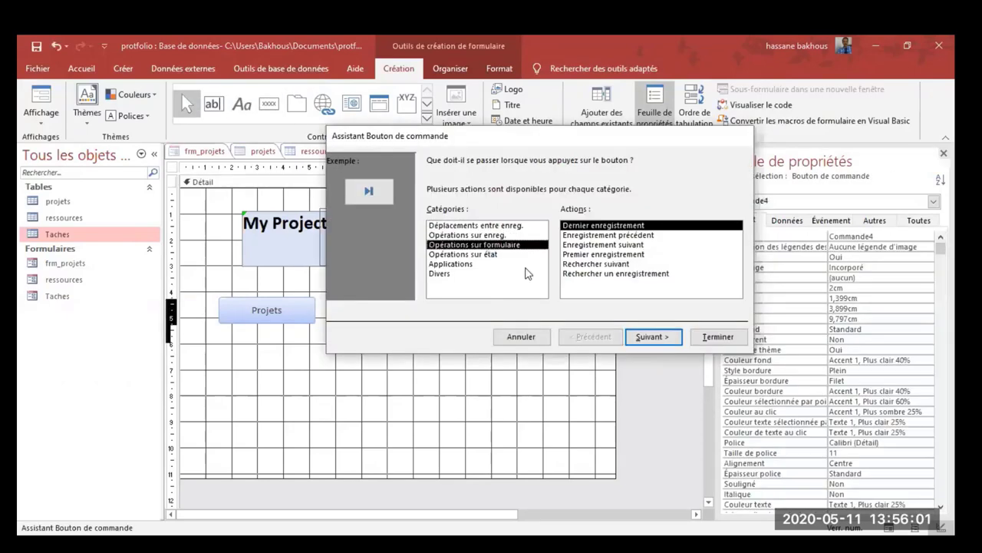
{"action": "left_click", "coordinate": [595, 273]}
{"action": "left_click", "coordinate": [652, 336]}
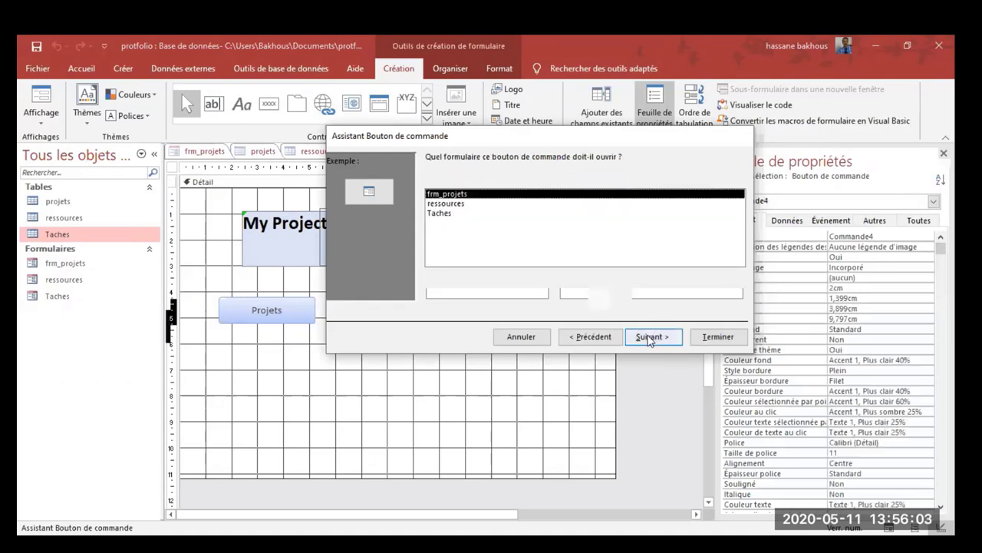
{"action": "left_click", "coordinate": [438, 212]}
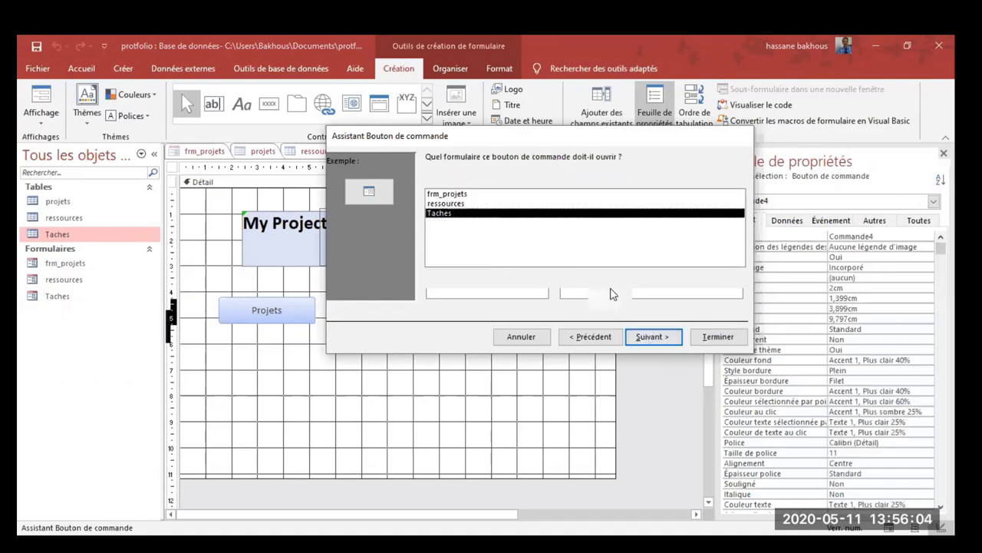
{"action": "left_click", "coordinate": [649, 338]}
{"action": "left_click", "coordinate": [652, 336]}
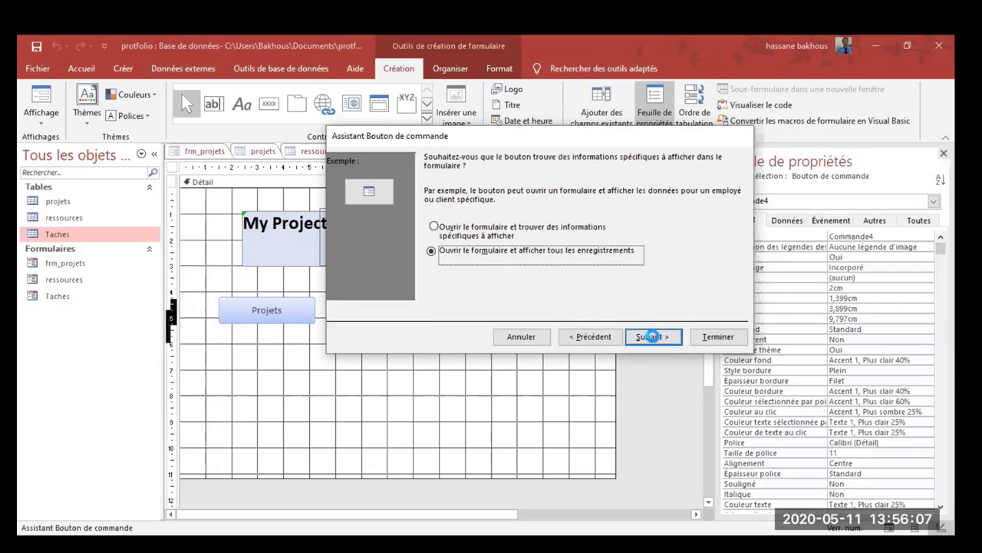
Give the third command button the text Tâches and complete its creation
{"action": "left_click", "coordinate": [453, 221]}
{"action": "key", "text": "Tab"}
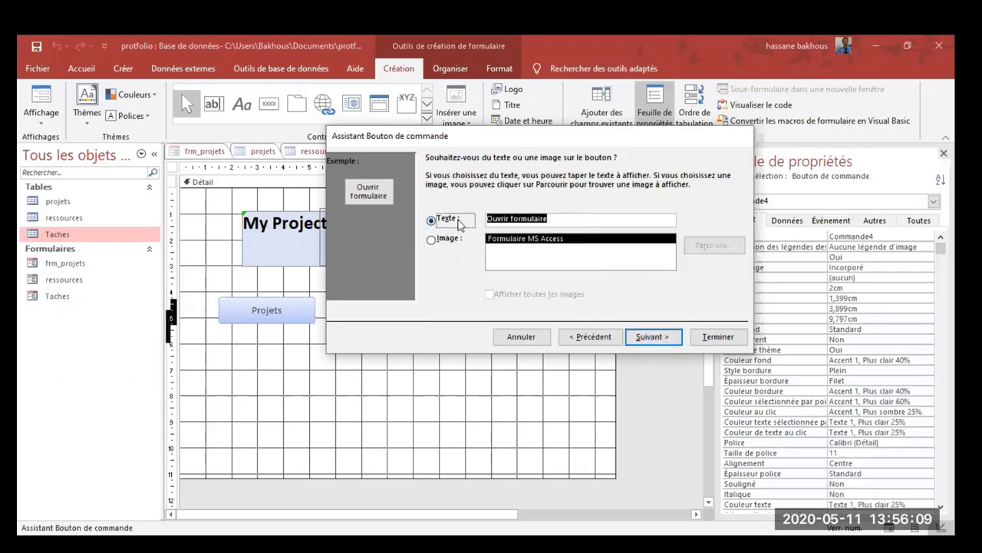
{"action": "type", "text": "T"}
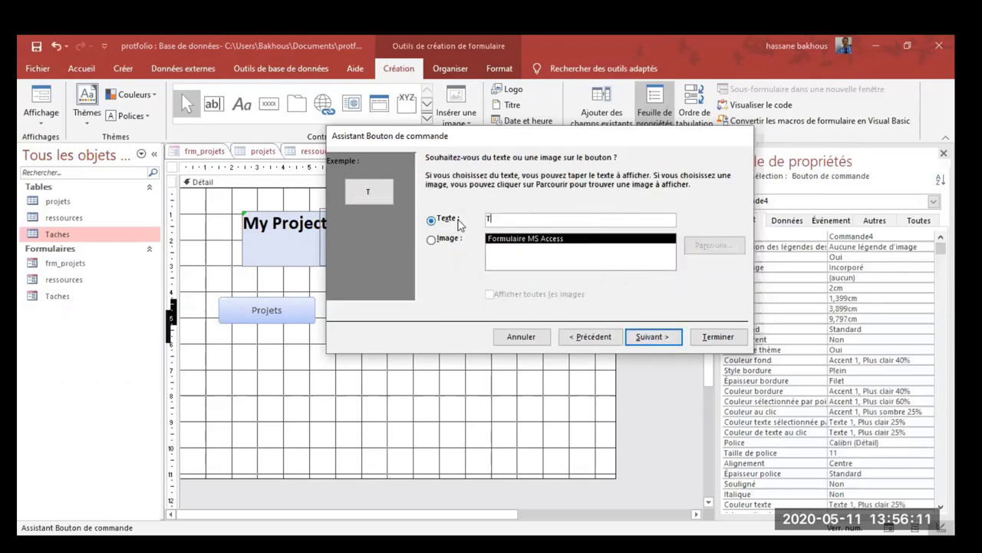
{"action": "type", "text": "âches"}
{"action": "left_click", "coordinate": [668, 337]}
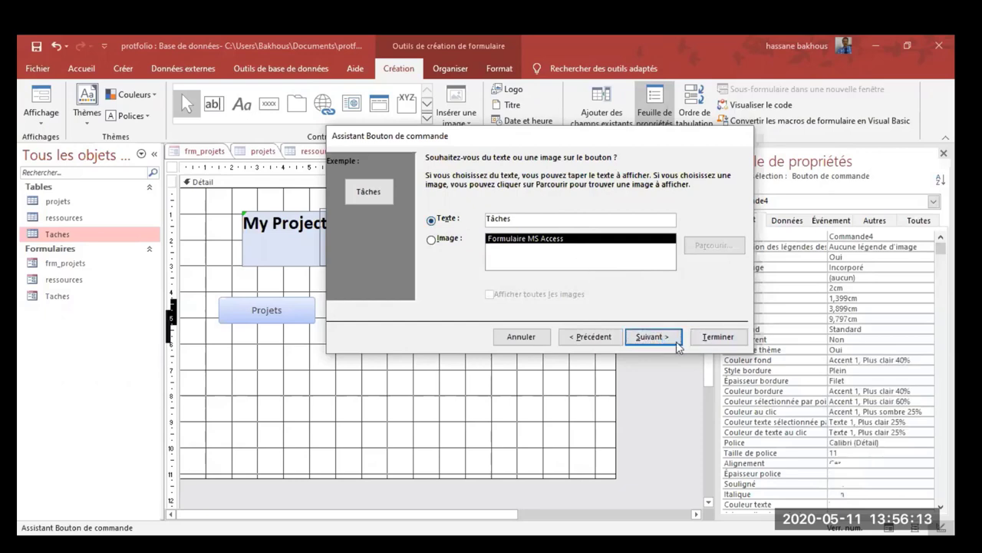
{"action": "left_click", "coordinate": [707, 340]}
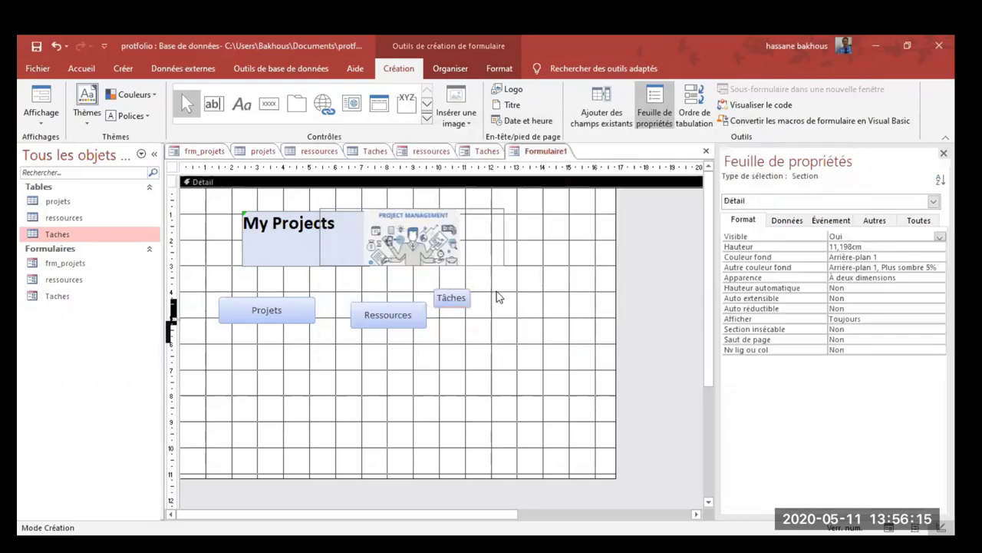
Select the Projets, Ressources and Tâches buttons together and bring up the arrangement commands
{"action": "left_click_drag", "start_coordinate": [503, 283], "coordinate": [218, 334]}
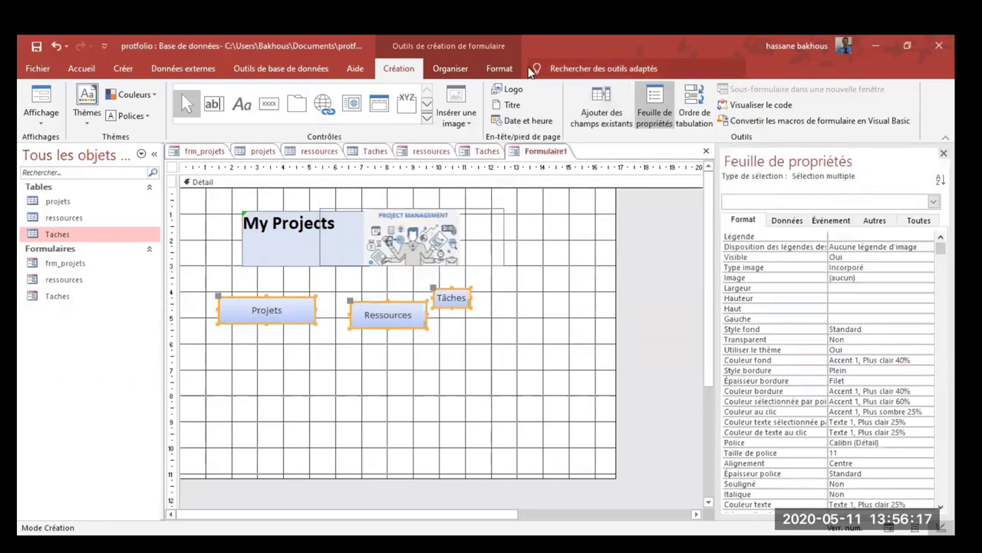
{"action": "left_click", "coordinate": [500, 69]}
{"action": "left_click", "coordinate": [468, 73]}
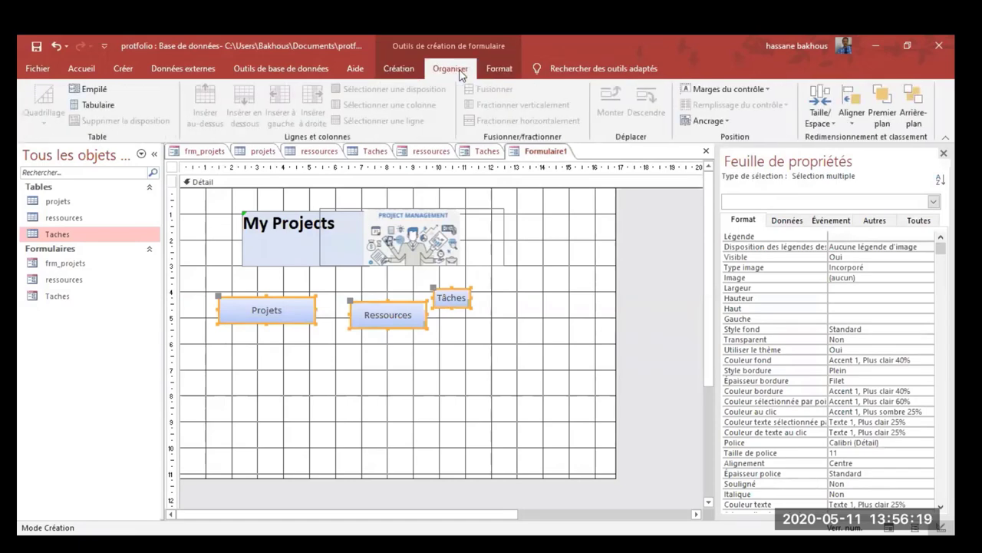
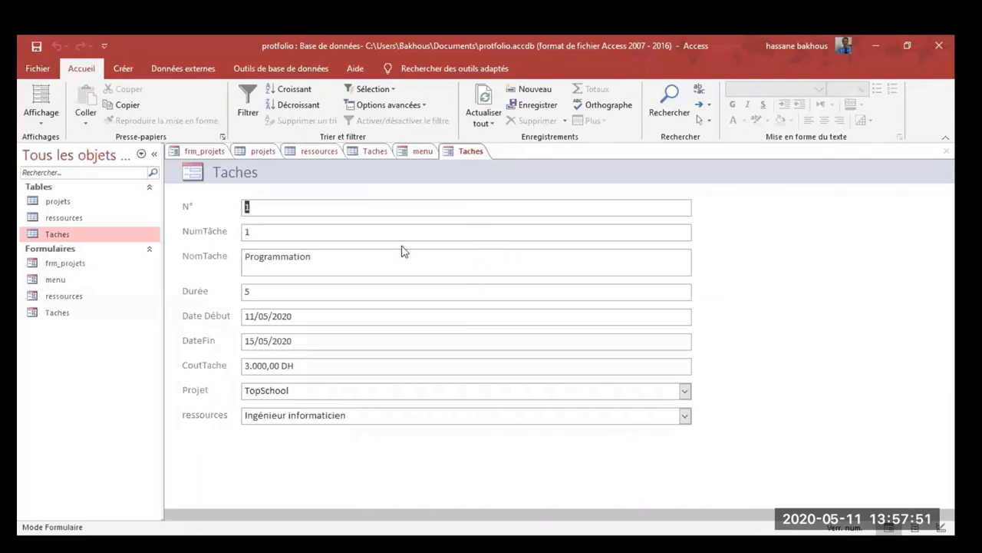
Check the menu form, then show frm_projets in Design view
{"action": "left_click", "coordinate": [408, 152]}
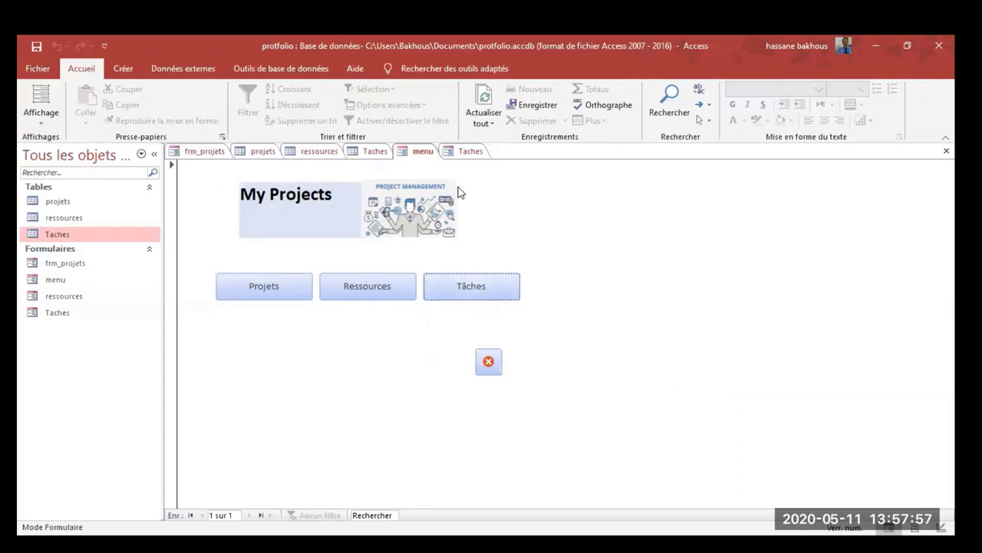
{"action": "left_click", "coordinate": [204, 151]}
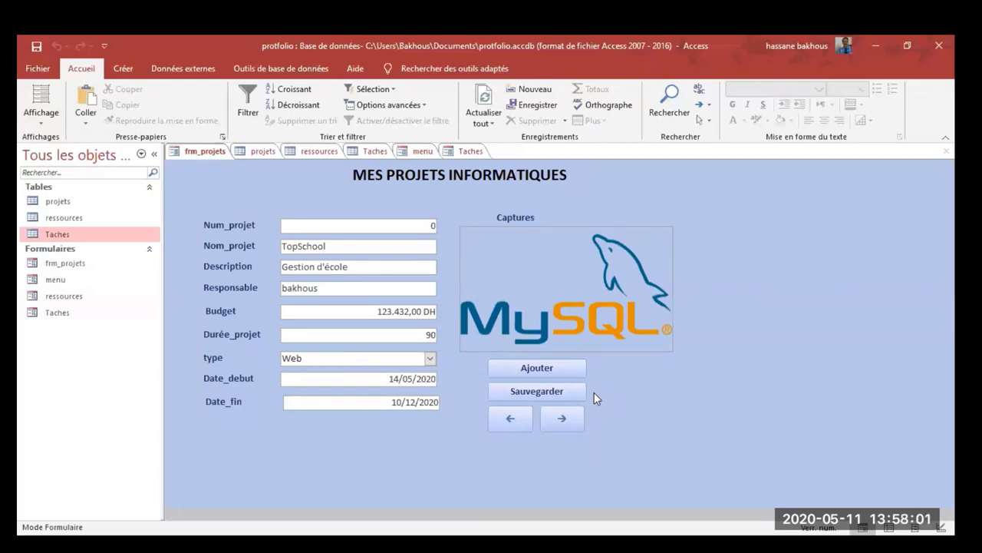
{"action": "left_click", "coordinate": [43, 115]}
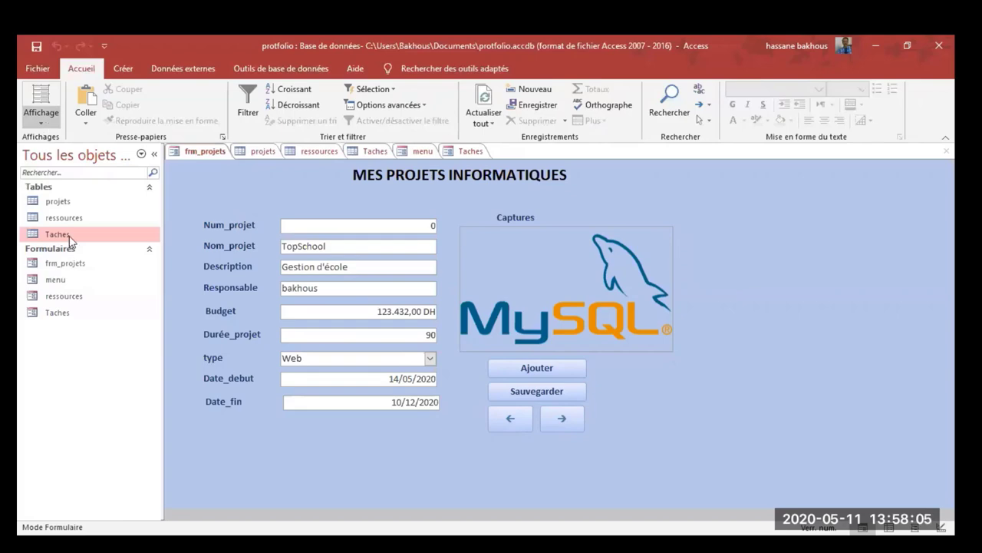
Add a command button below the navigation arrows in frm_projets with the form operation Fermer un formulaire
{"action": "left_click", "coordinate": [277, 108]}
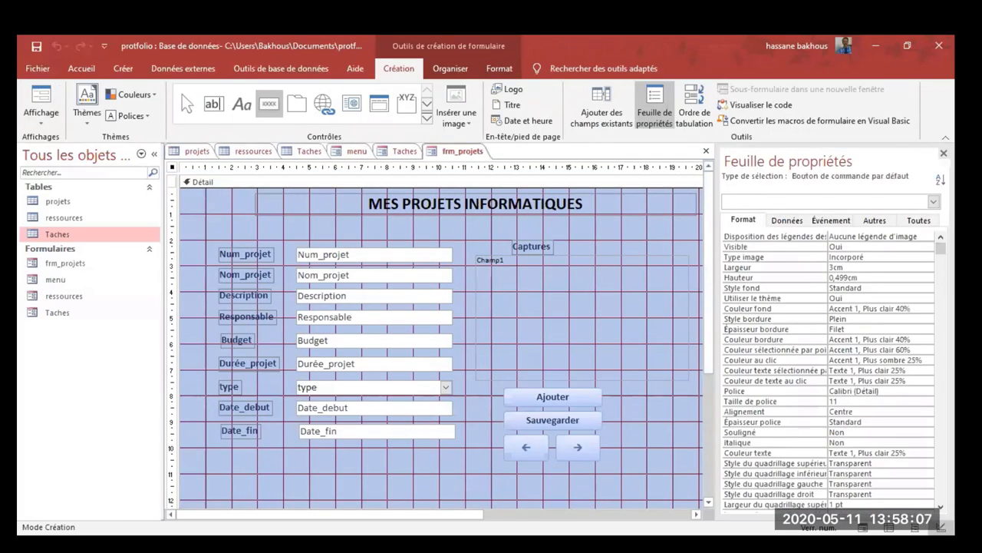
{"action": "left_click_drag", "start_coordinate": [507, 470], "coordinate": [596, 491]}
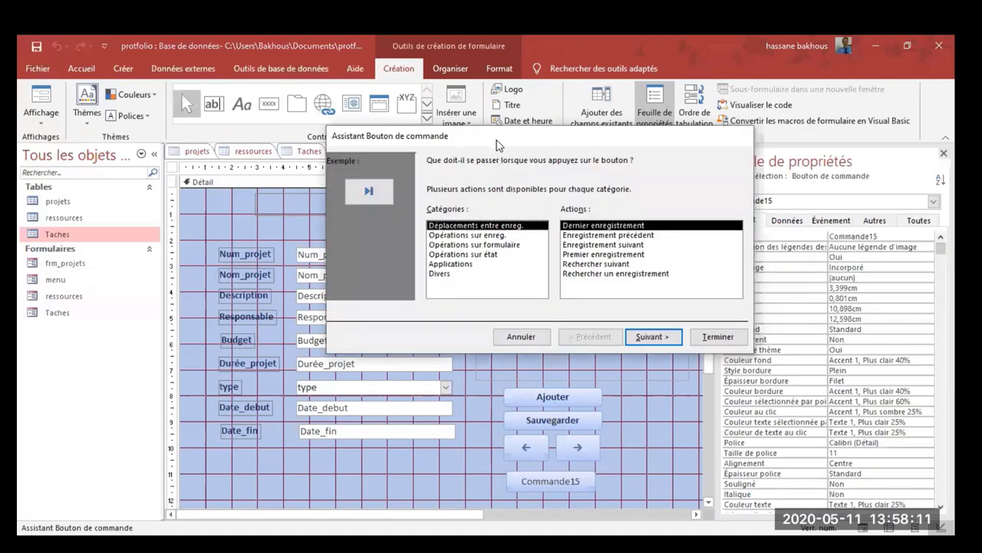
{"action": "left_click", "coordinate": [331, 317]}
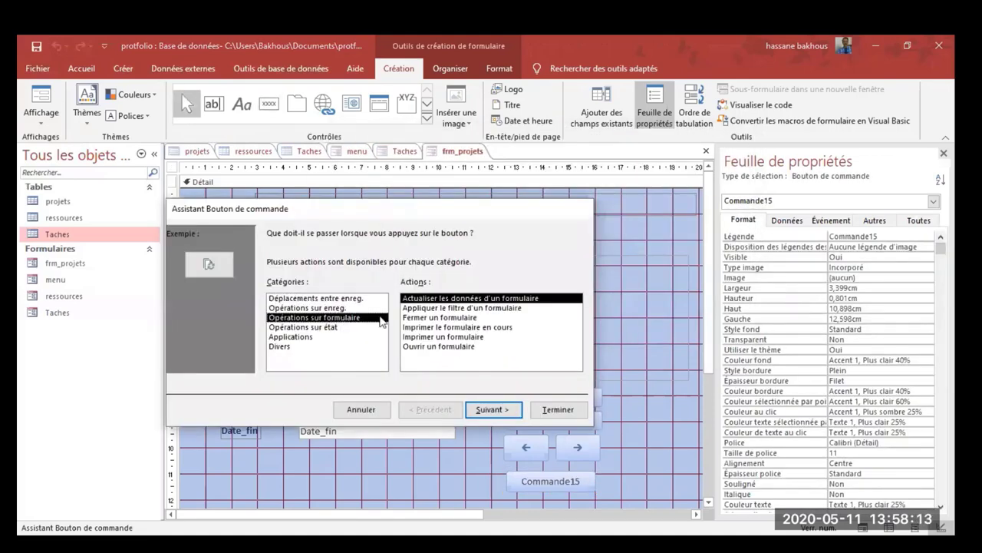
{"action": "left_click", "coordinate": [439, 320]}
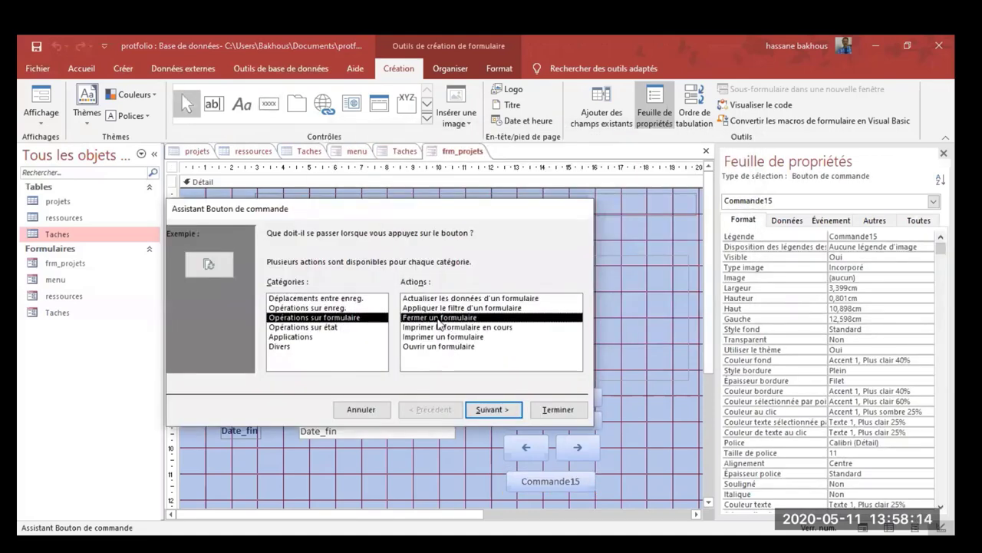
{"action": "left_click", "coordinate": [490, 409]}
Put the Stop image on the close button and complete its creation
{"action": "double_click", "coordinate": [360, 291]}
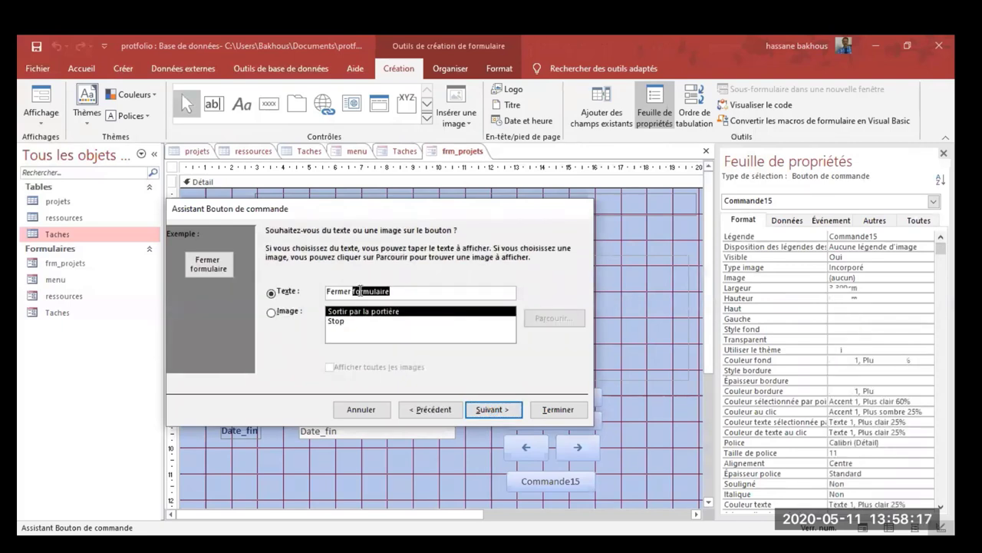
{"action": "key", "text": "BackSpace"}
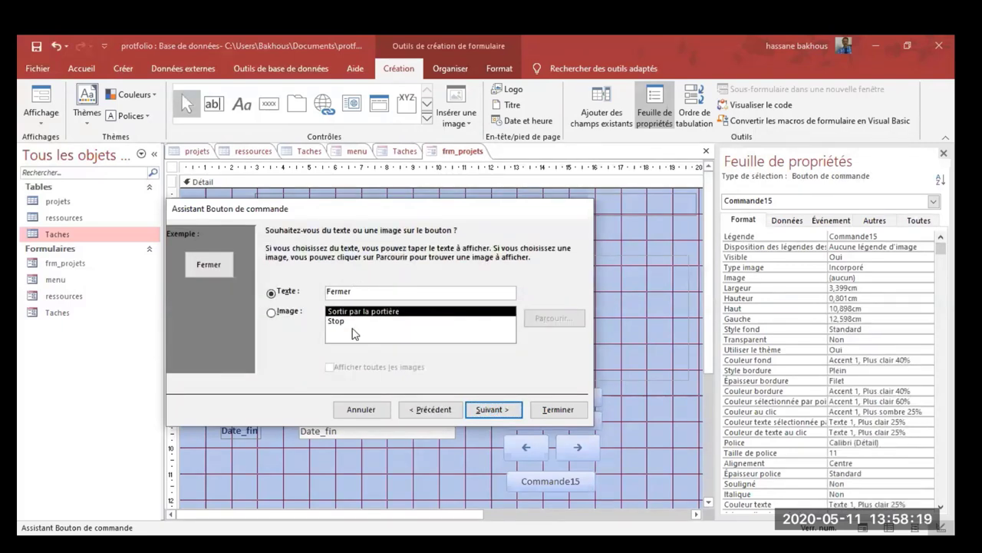
{"action": "left_click", "coordinate": [343, 322]}
{"action": "left_click", "coordinate": [491, 409]}
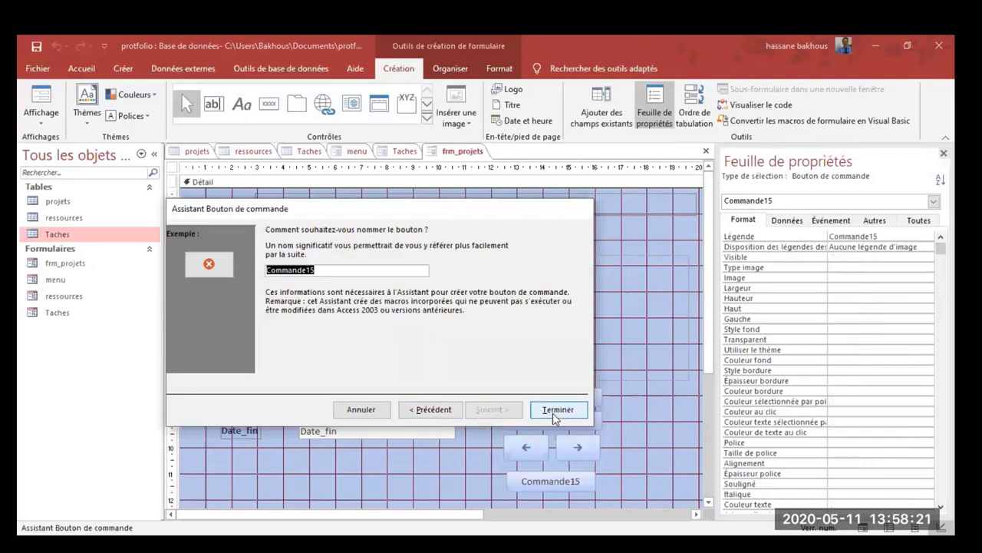
{"action": "left_click", "coordinate": [564, 409]}
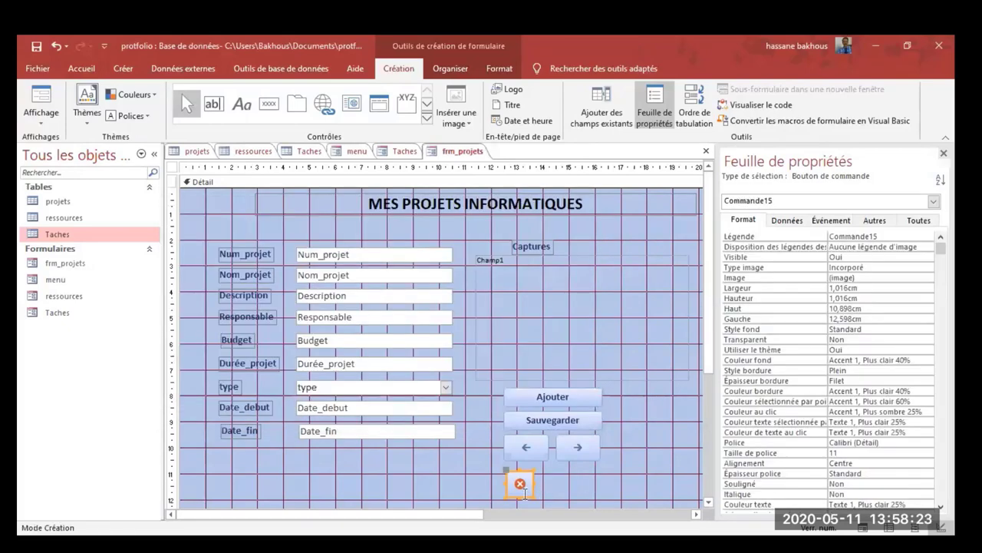
Trim the frm_projets detail area to about 20 by 12.5 cm and place the close button in its lower-right corner
{"action": "left_click_drag", "start_coordinate": [521, 497], "coordinate": [592, 502]}
{"action": "left_click", "coordinate": [715, 352]}
{"action": "scroll", "coordinate": [686, 399], "scroll_direction": "down", "scroll_amount": 3}
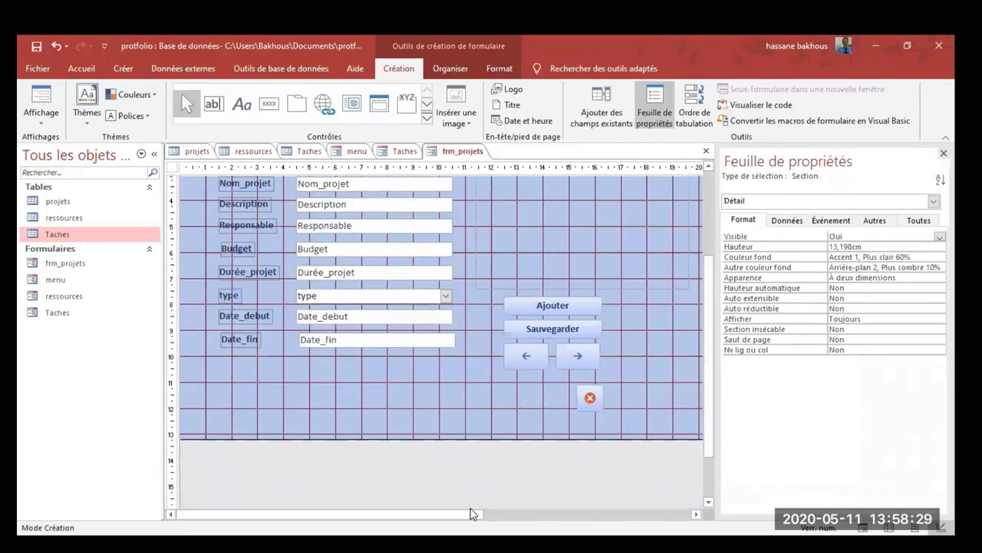
{"action": "left_click_drag", "start_coordinate": [474, 514], "coordinate": [514, 515]}
{"action": "left_click_drag", "start_coordinate": [607, 437], "coordinate": [540, 423]}
{"action": "left_click_drag", "start_coordinate": [435, 397], "coordinate": [530, 415]}
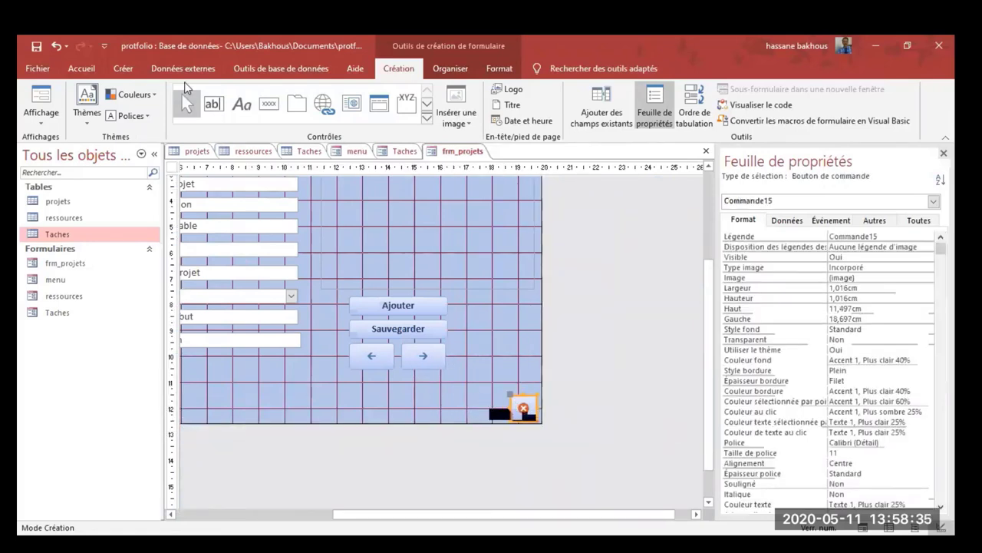
Show the Taches form in Design view
{"action": "left_click", "coordinate": [308, 152]}
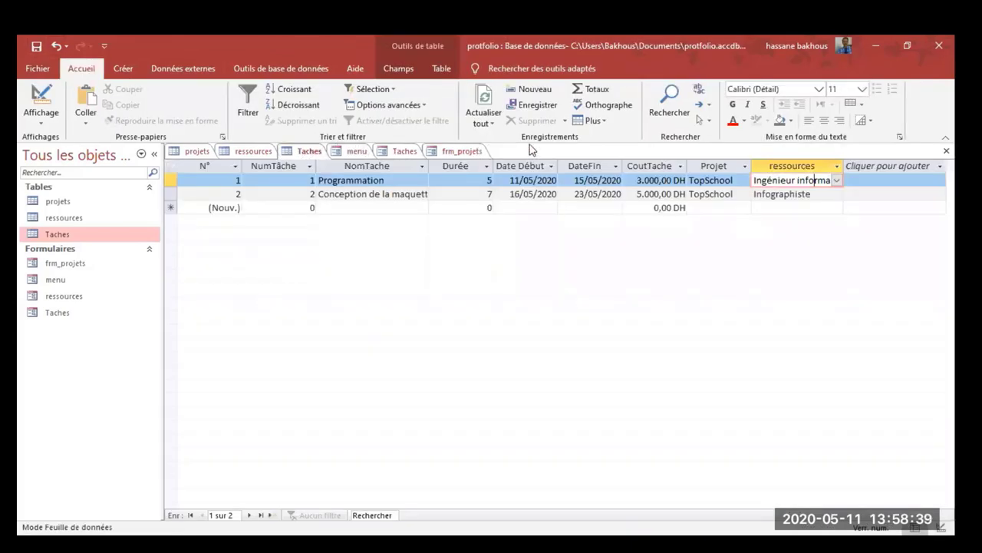
{"action": "left_click", "coordinate": [401, 152]}
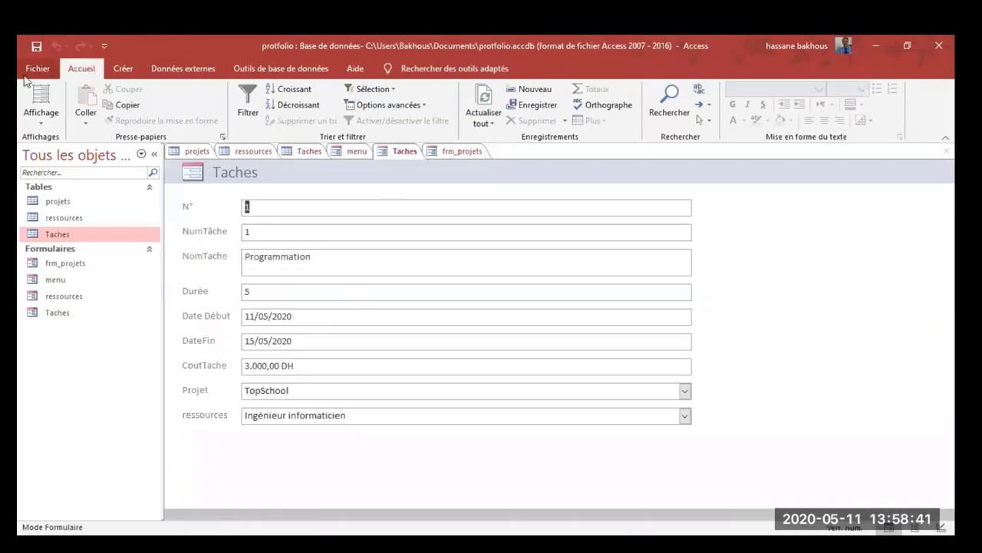
{"action": "left_click", "coordinate": [33, 114]}
Add a command button below the ressources field near the Taches form's right edge, with the form operation Fermer un formulaire
{"action": "scroll", "coordinate": [301, 317], "scroll_direction": "down", "scroll_amount": 2}
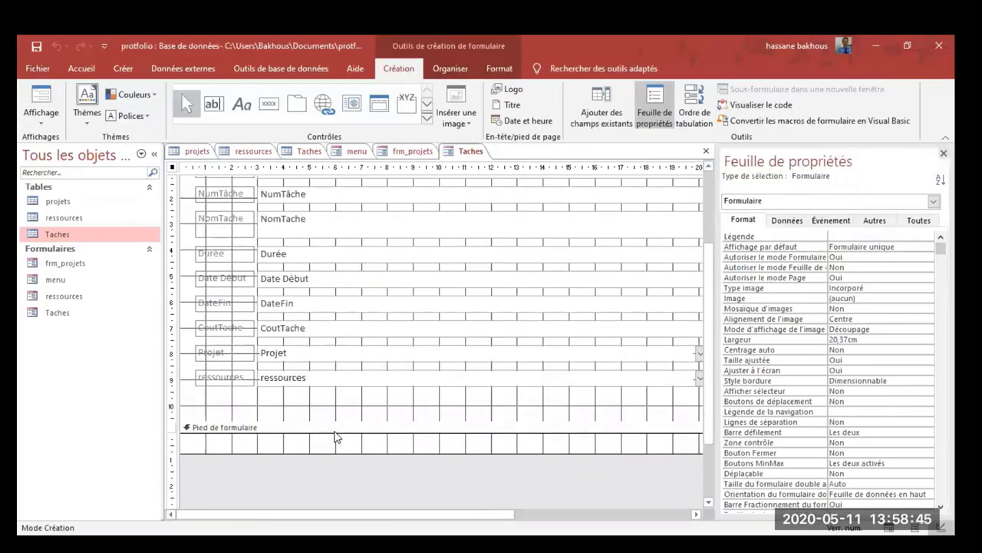
{"action": "left_click_drag", "start_coordinate": [498, 513], "coordinate": [601, 514]}
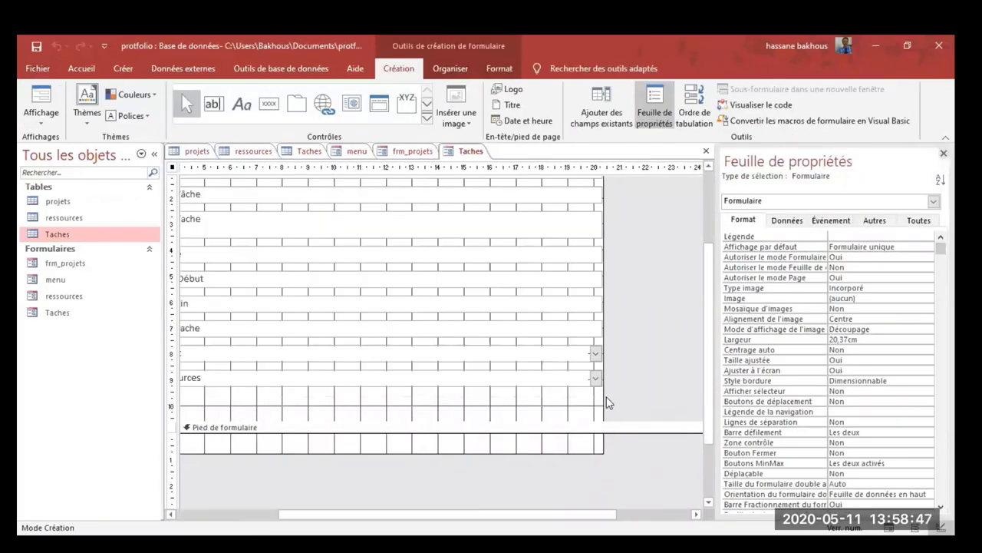
{"action": "left_click", "coordinate": [450, 69]}
{"action": "left_click", "coordinate": [501, 71]}
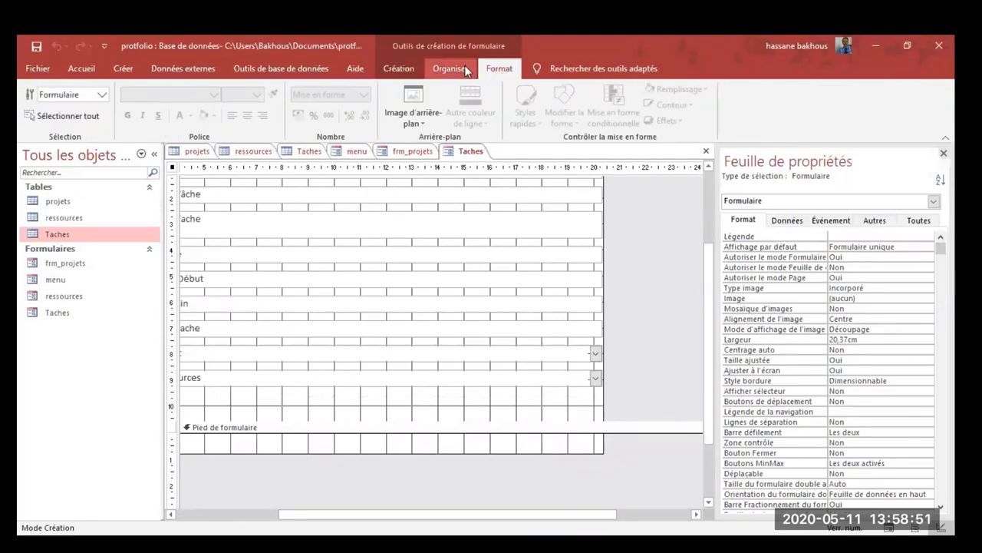
{"action": "left_click", "coordinate": [399, 68]}
{"action": "left_click", "coordinate": [268, 103]}
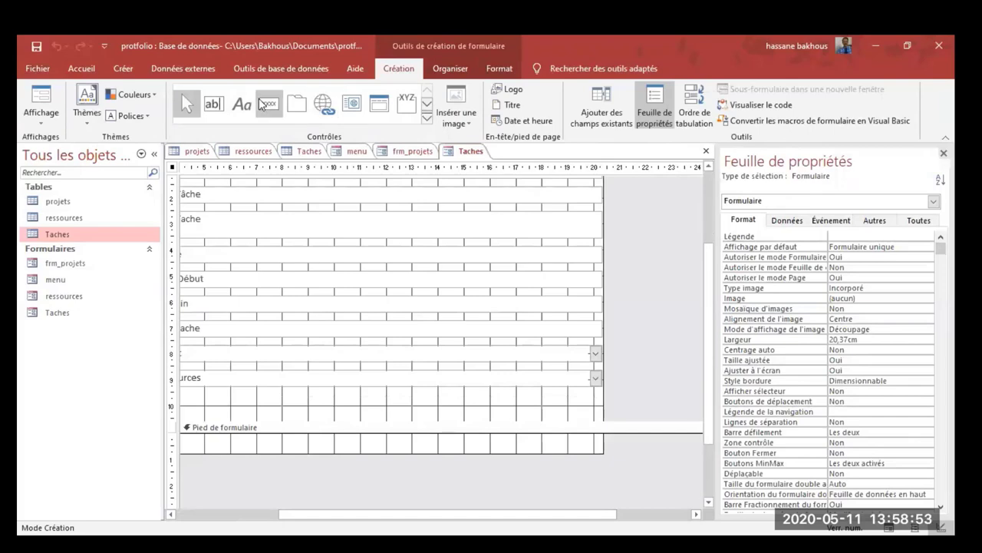
{"action": "left_click_drag", "start_coordinate": [558, 408], "coordinate": [613, 432]}
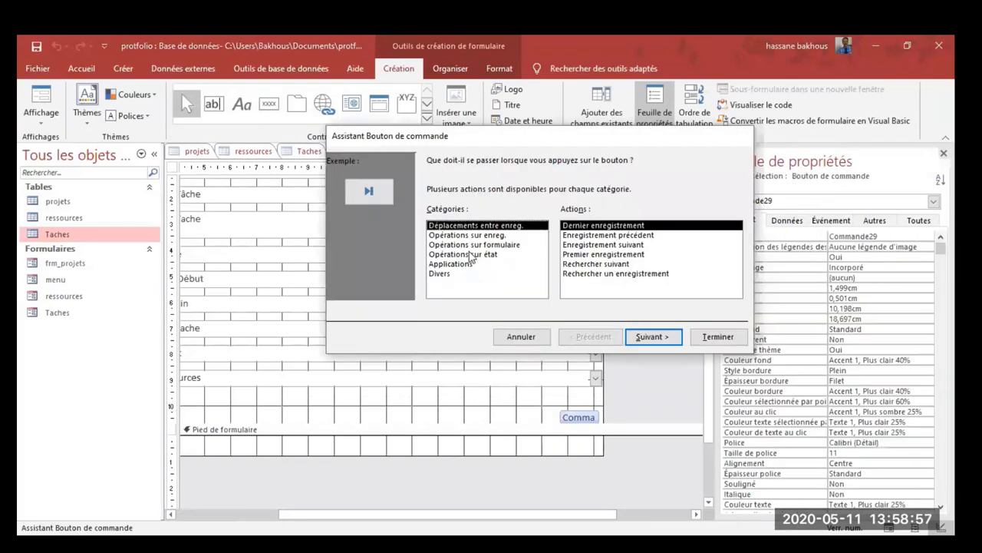
{"action": "left_click", "coordinate": [469, 245]}
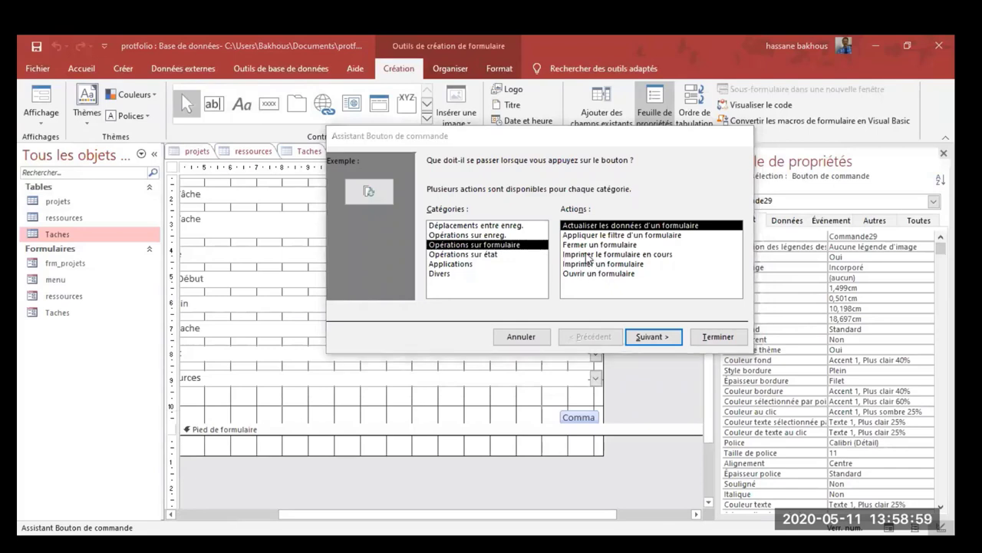
{"action": "left_click", "coordinate": [599, 244]}
{"action": "left_click", "coordinate": [653, 337]}
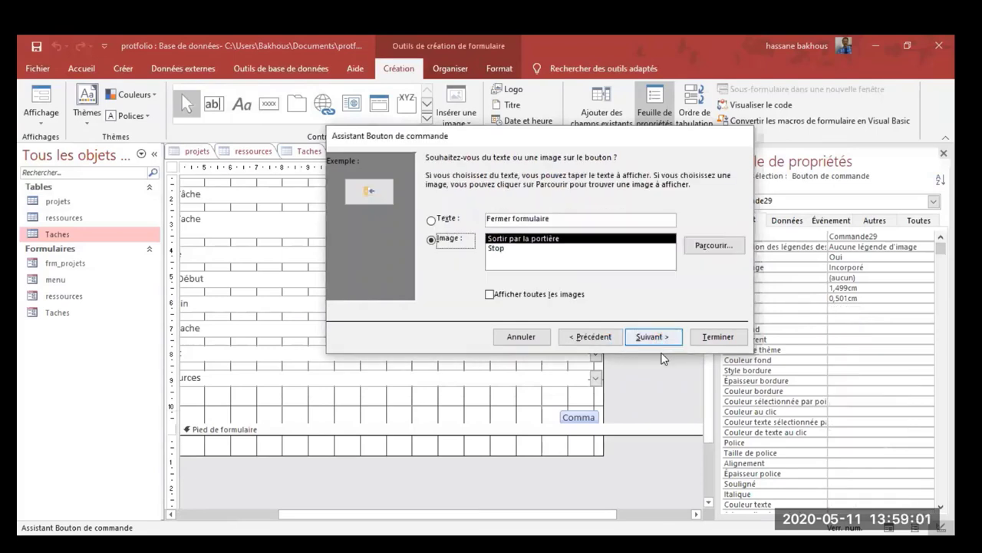
Put the Stop image on the Taches form's close button and complete its creation
{"action": "left_click", "coordinate": [500, 249]}
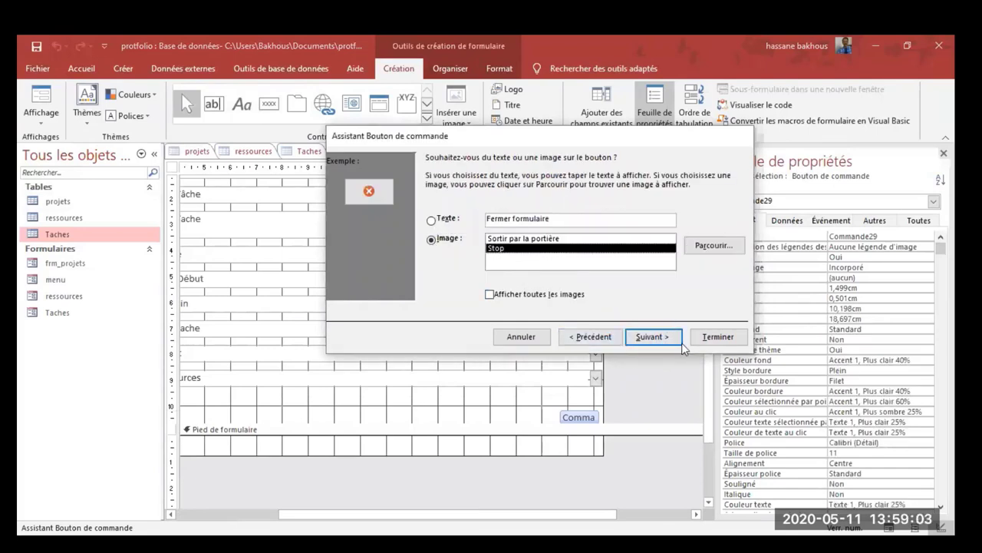
{"action": "left_click", "coordinate": [716, 338]}
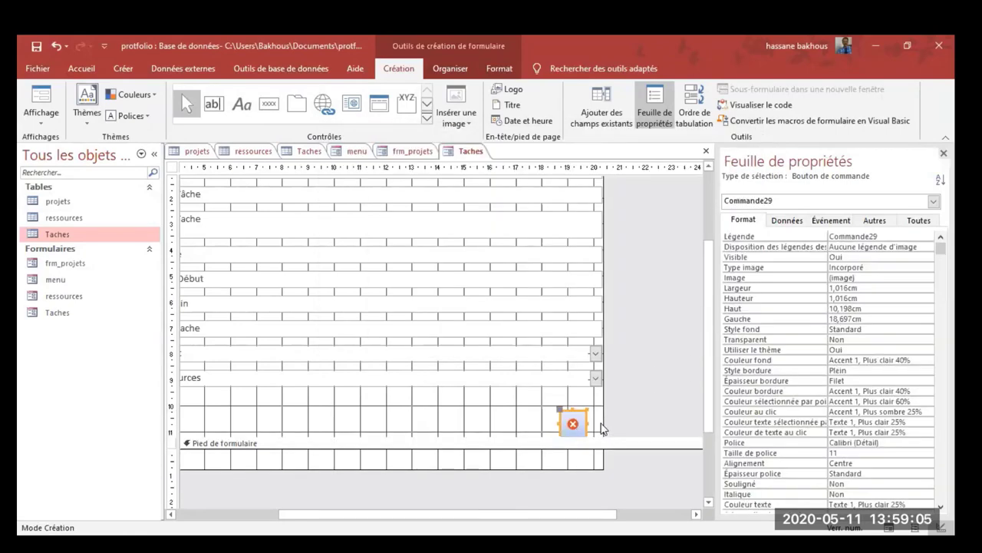
{"action": "left_click", "coordinate": [598, 423]}
{"action": "left_click", "coordinate": [599, 424]}
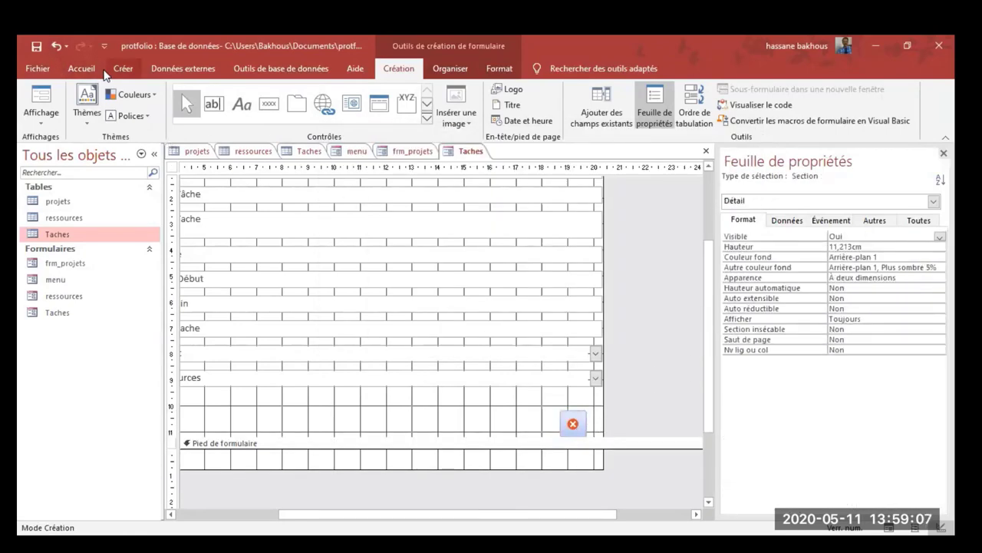
Save and close the Taches form, then close the Taches table with its layout changes saved
{"action": "left_click", "coordinate": [36, 46]}
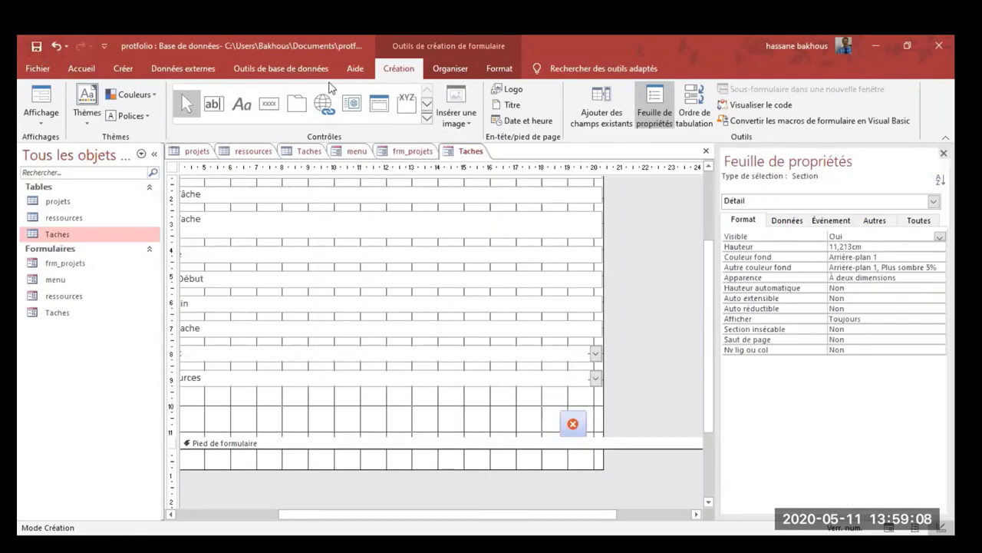
{"action": "left_click", "coordinate": [707, 153]}
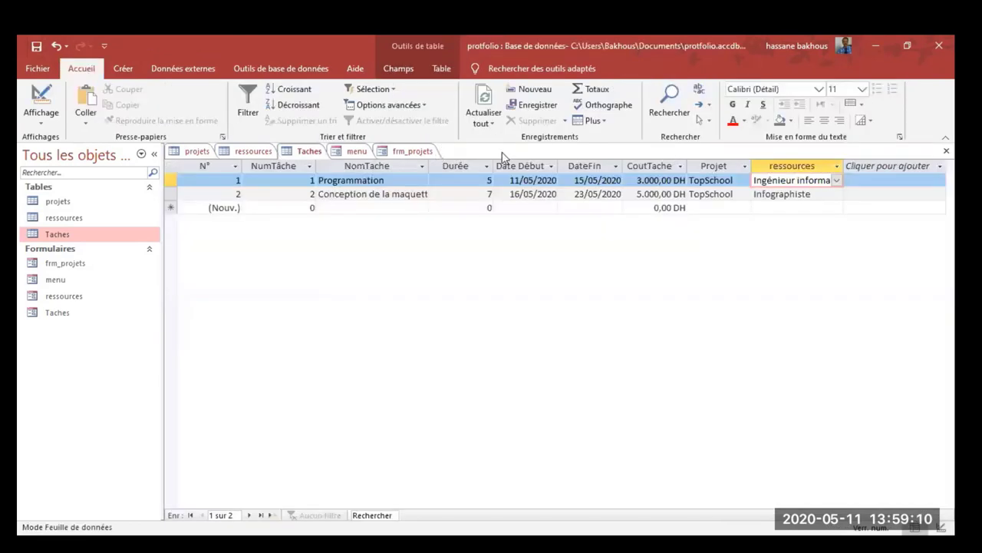
{"action": "left_click", "coordinate": [946, 151]}
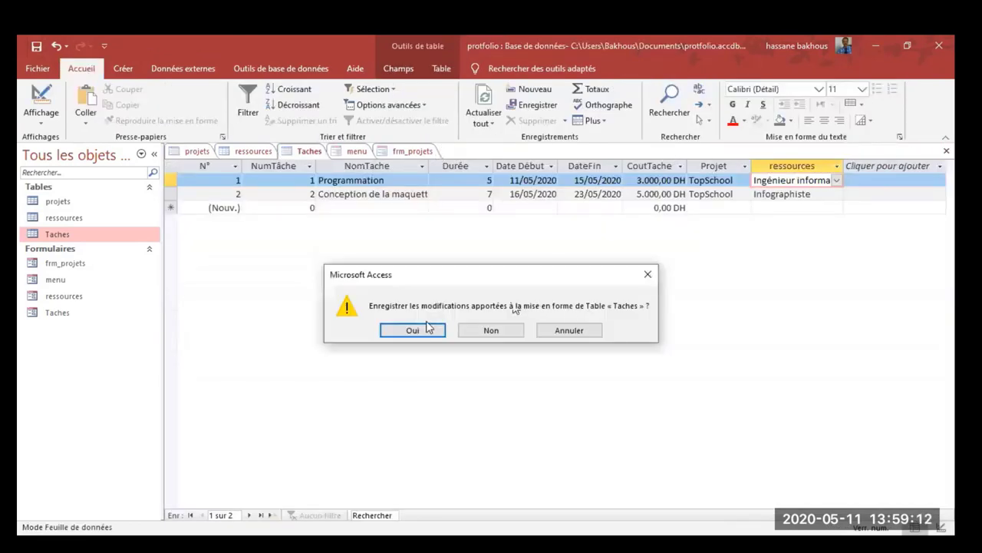
{"action": "left_click", "coordinate": [417, 332]}
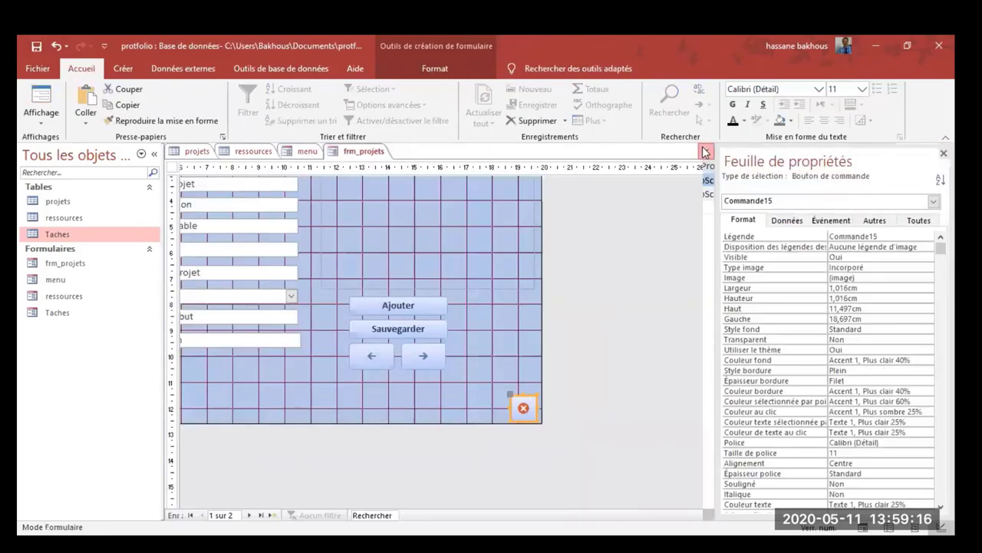
Close the frm_projets form and the ressources and projets tables, saving the ressources layout changes, and keep only the menu form open
{"action": "left_click", "coordinate": [706, 152]}
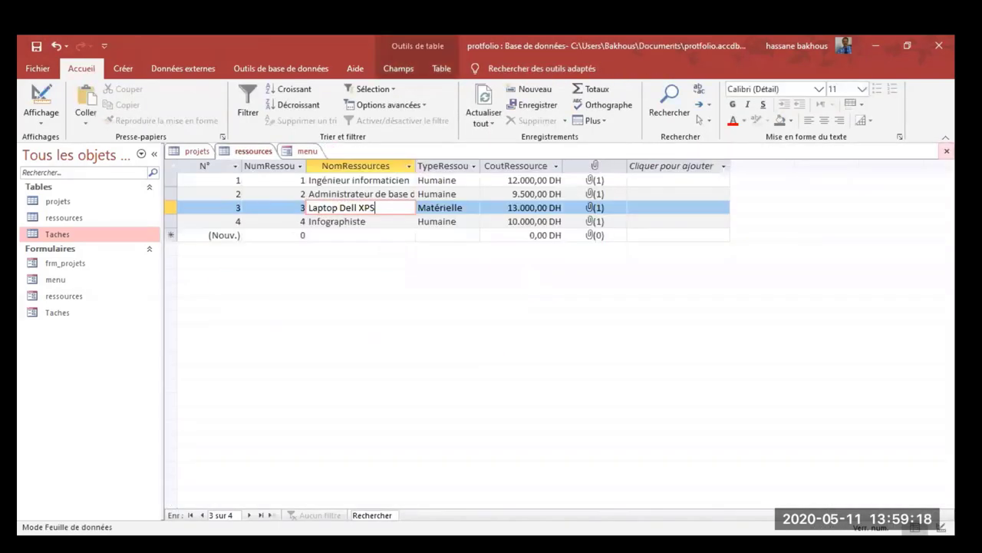
{"action": "left_click", "coordinate": [946, 150]}
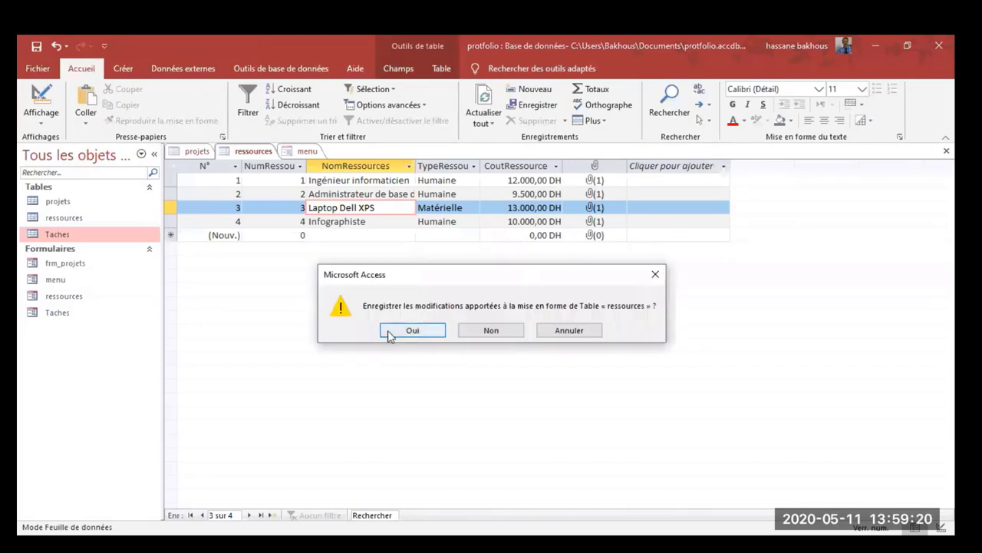
{"action": "left_click", "coordinate": [388, 332]}
{"action": "left_click", "coordinate": [195, 152]}
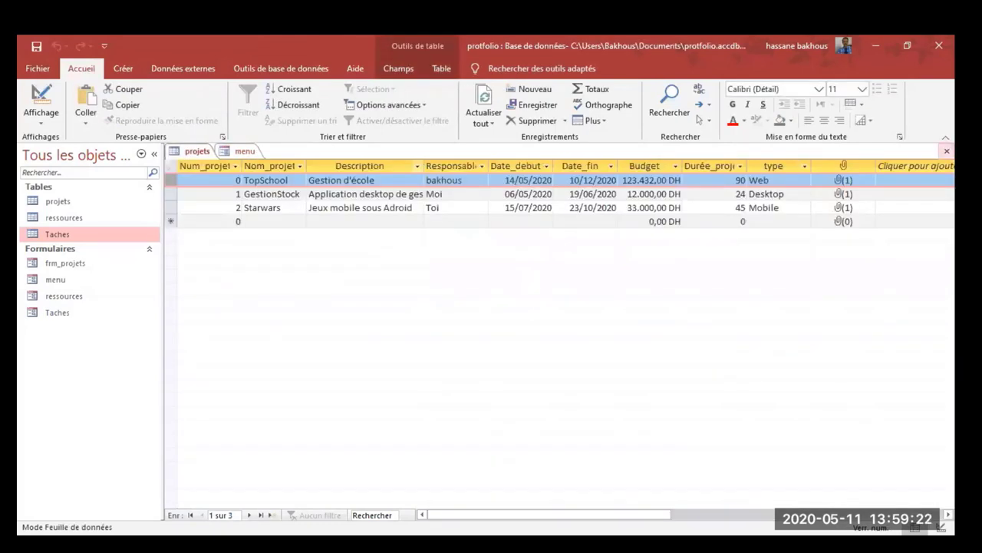
{"action": "left_click", "coordinate": [946, 151]}
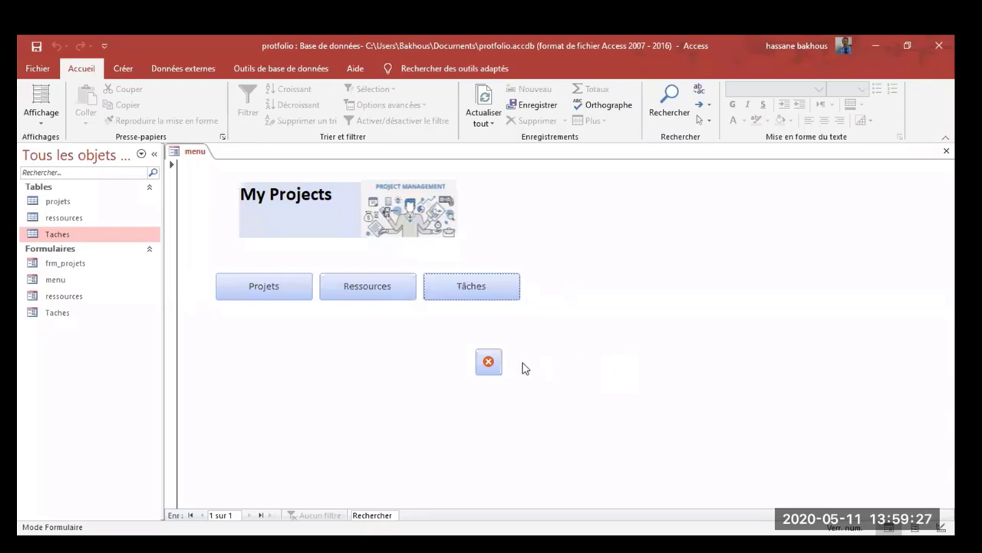
Collapse the navigation pane and test opening the Taches and ressources forms from the menu and closing them with their close buttons
{"action": "left_click", "coordinate": [154, 154]}
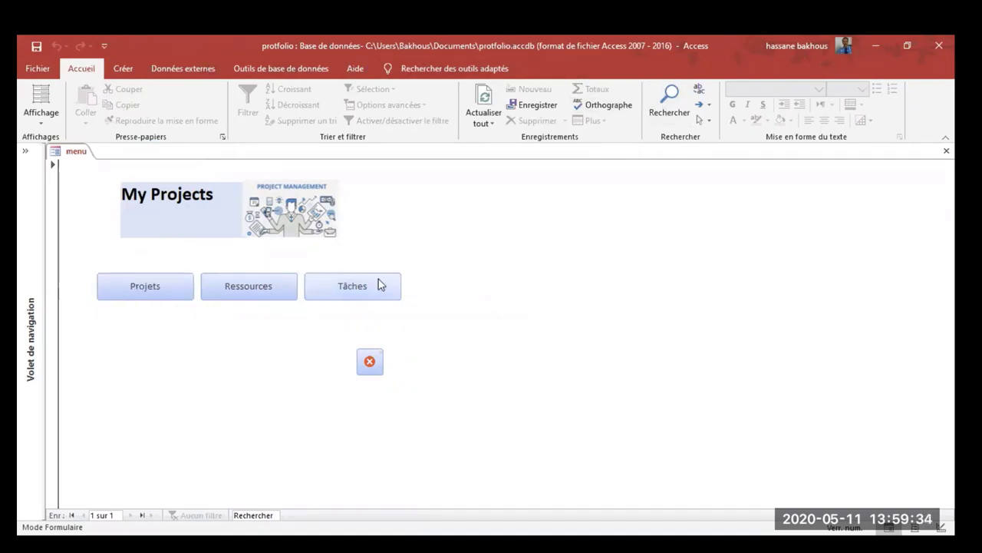
{"action": "left_click", "coordinate": [350, 289]}
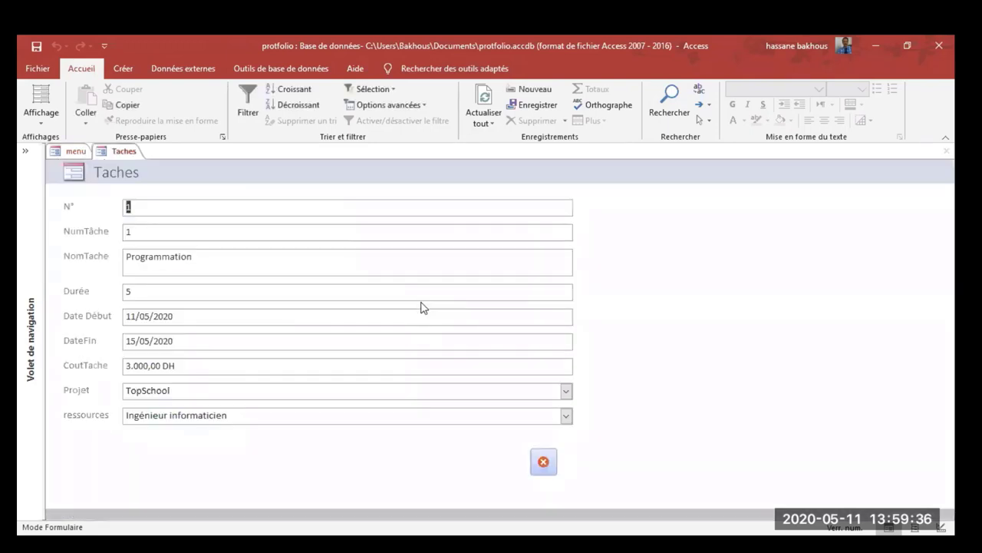
{"action": "left_click", "coordinate": [544, 462]}
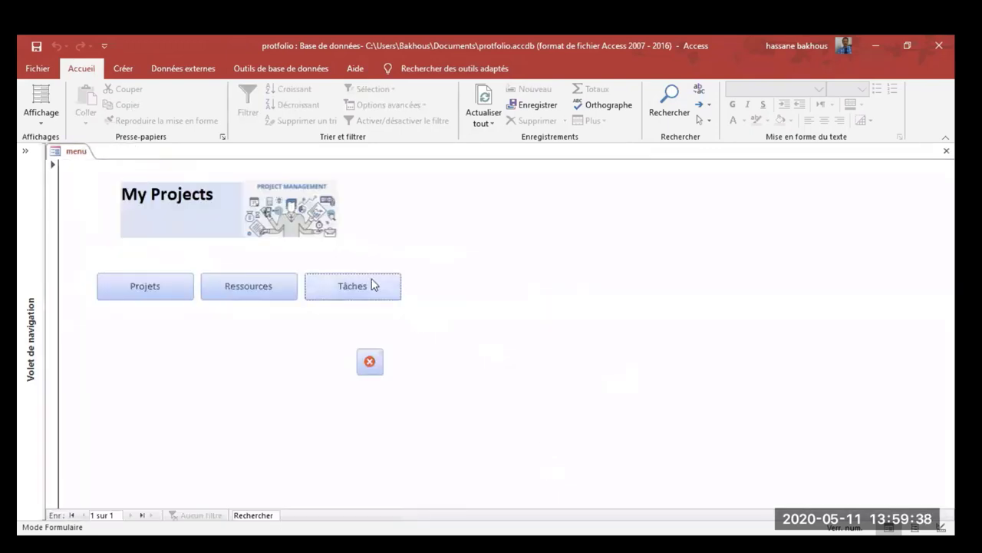
{"action": "left_click", "coordinate": [248, 286]}
{"action": "left_click", "coordinate": [472, 319]}
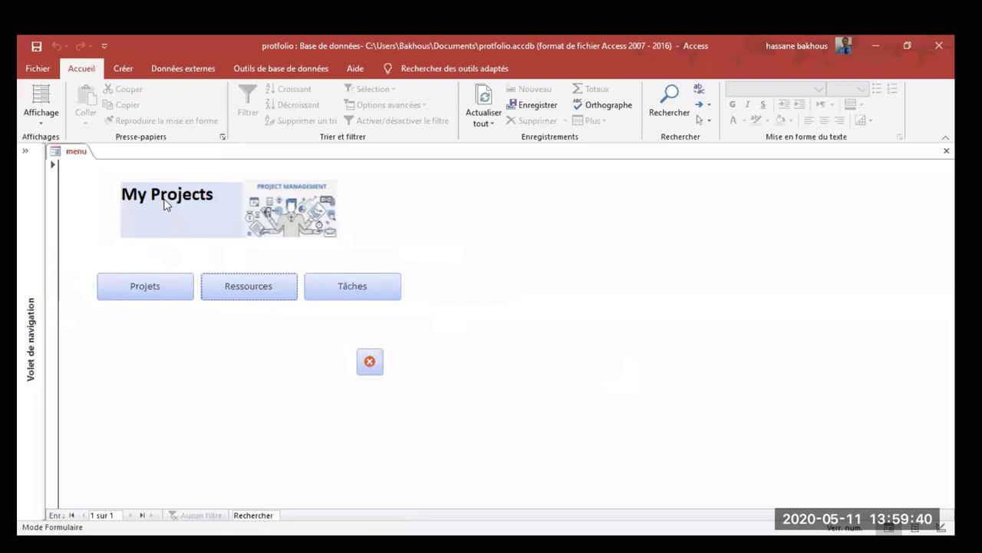
Open frm_projets from the menu, collapse the ribbon and close the form with its close button
{"action": "left_click", "coordinate": [138, 292]}
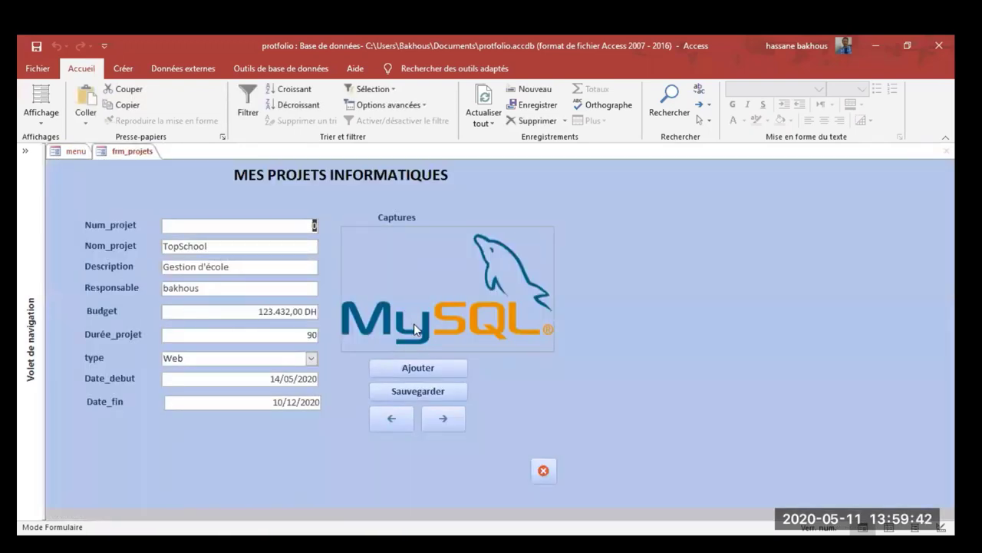
{"action": "double_click", "coordinate": [98, 71]}
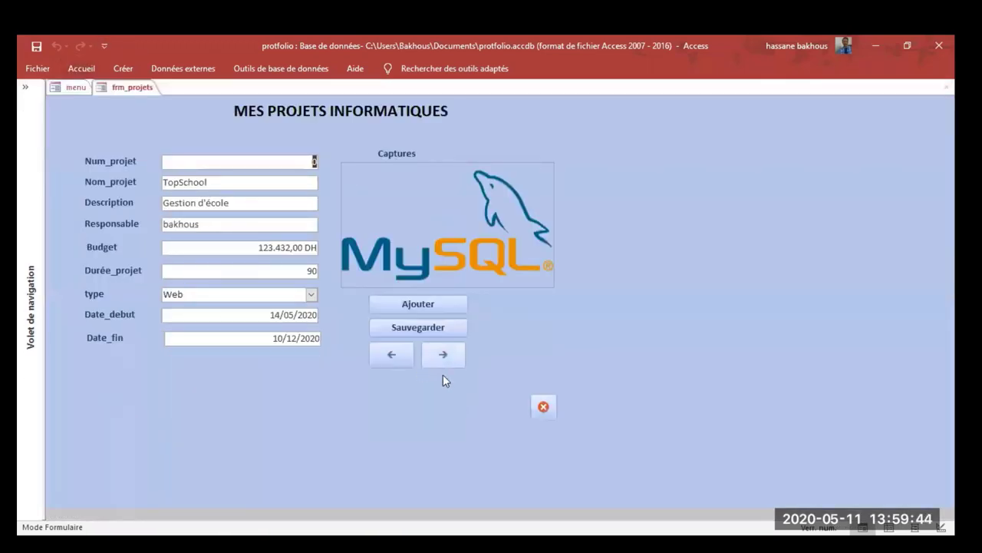
{"action": "left_click", "coordinate": [543, 407]}
Test the ressources and Taches forms again by opening each from the menu and closing it with its own close button
{"action": "left_click", "coordinate": [232, 224]}
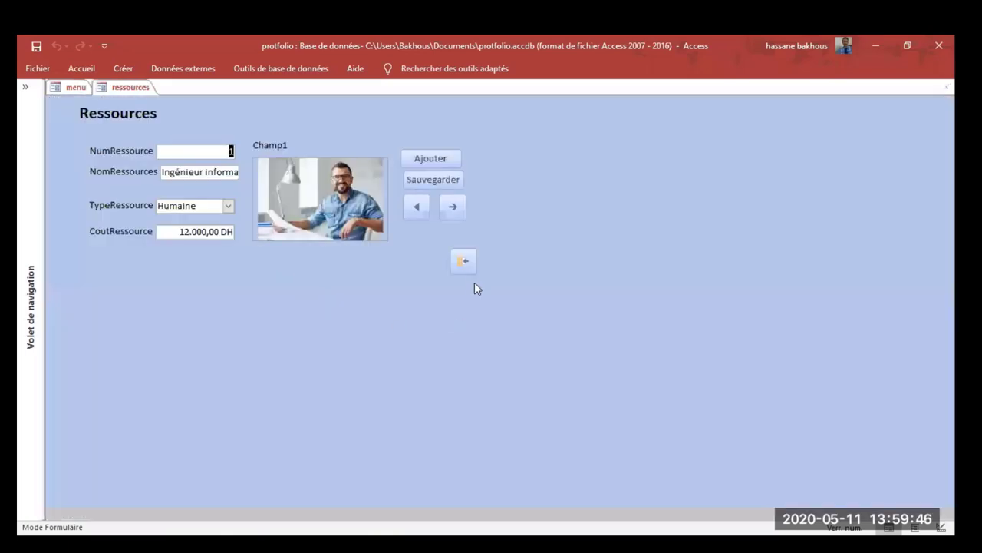
{"action": "left_click", "coordinate": [464, 261]}
{"action": "left_click", "coordinate": [328, 227]}
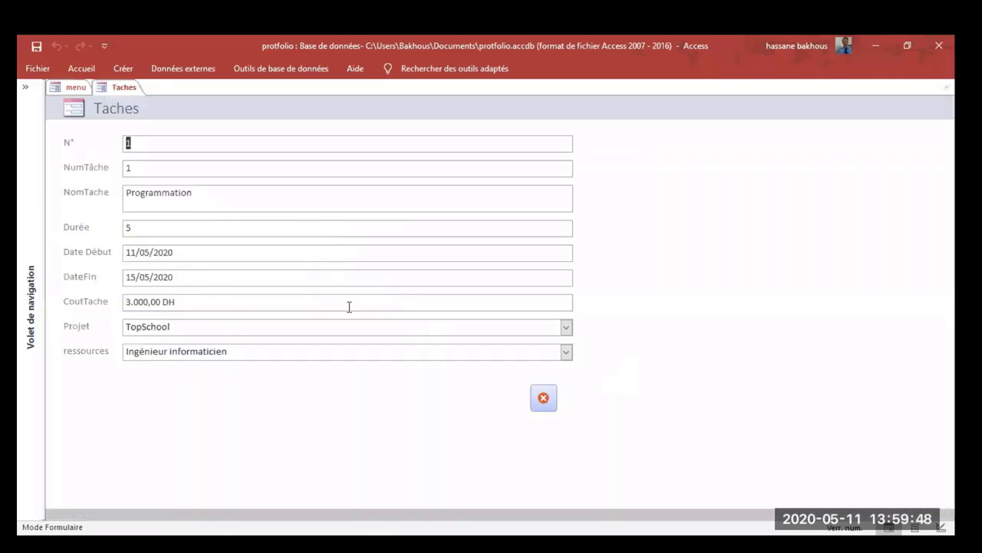
{"action": "left_click", "coordinate": [543, 397]}
Open and close frm_projets from the menu, then do the same with Taches, checking its ressources choices before closing
{"action": "left_click", "coordinate": [145, 227]}
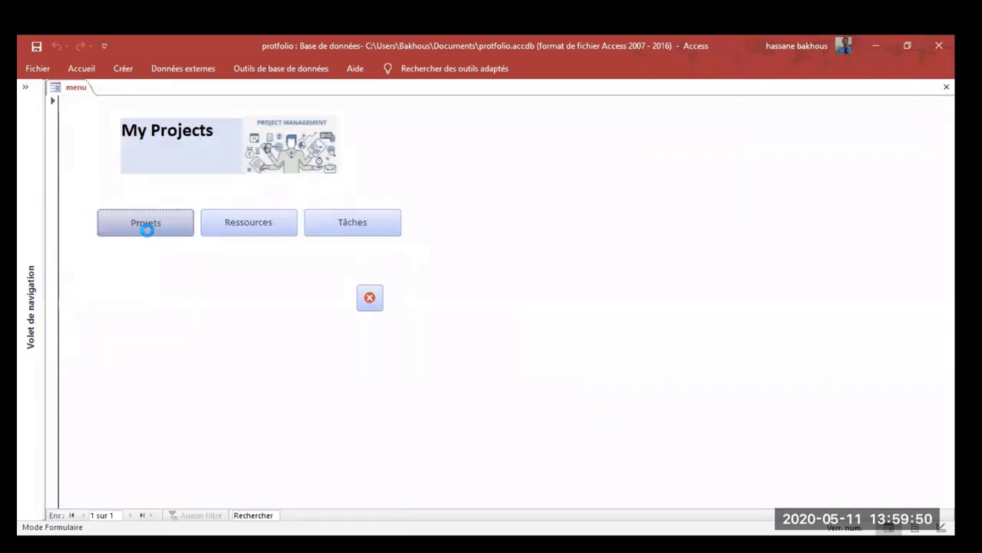
{"action": "left_click", "coordinate": [540, 414]}
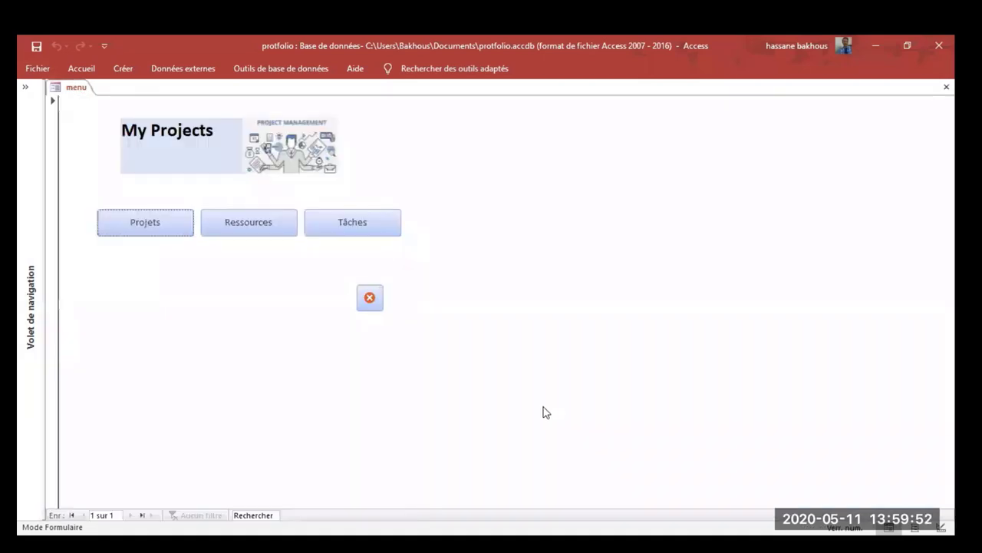
{"action": "left_click", "coordinate": [326, 227]}
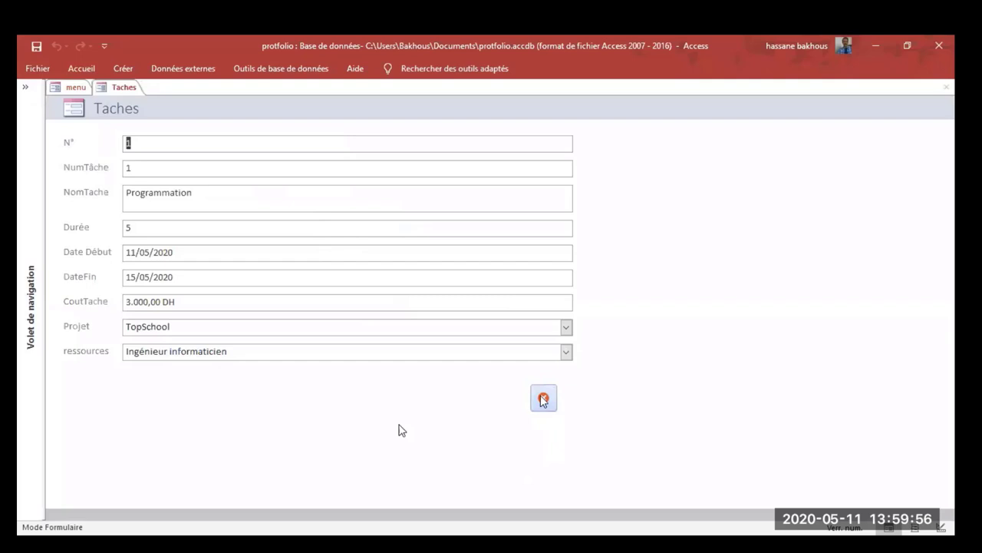
{"action": "left_click", "coordinate": [568, 351]}
{"action": "left_click", "coordinate": [570, 351]}
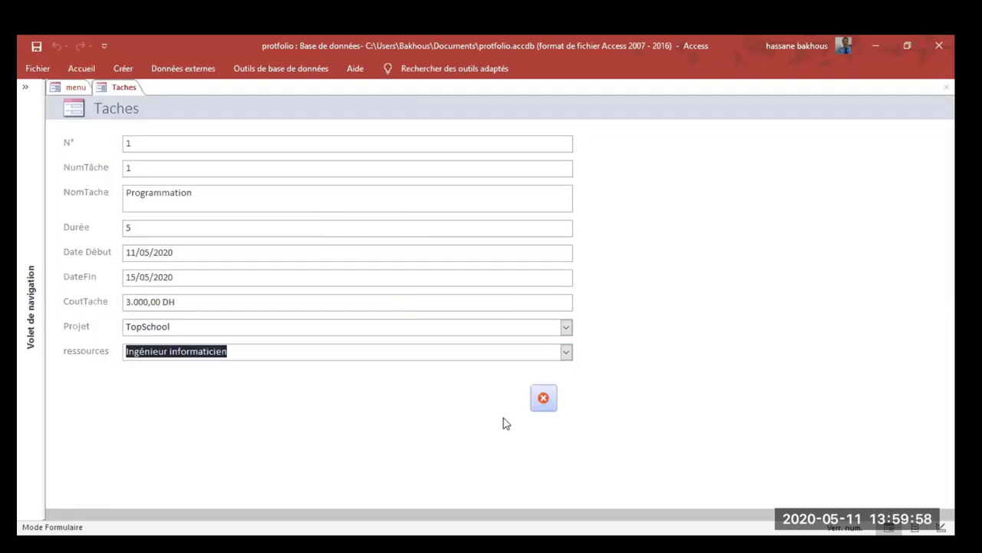
{"action": "left_click", "coordinate": [544, 399]}
Open the ressources form from the menu, browse its records with both navigation buttons, and close the form
{"action": "left_click", "coordinate": [253, 231]}
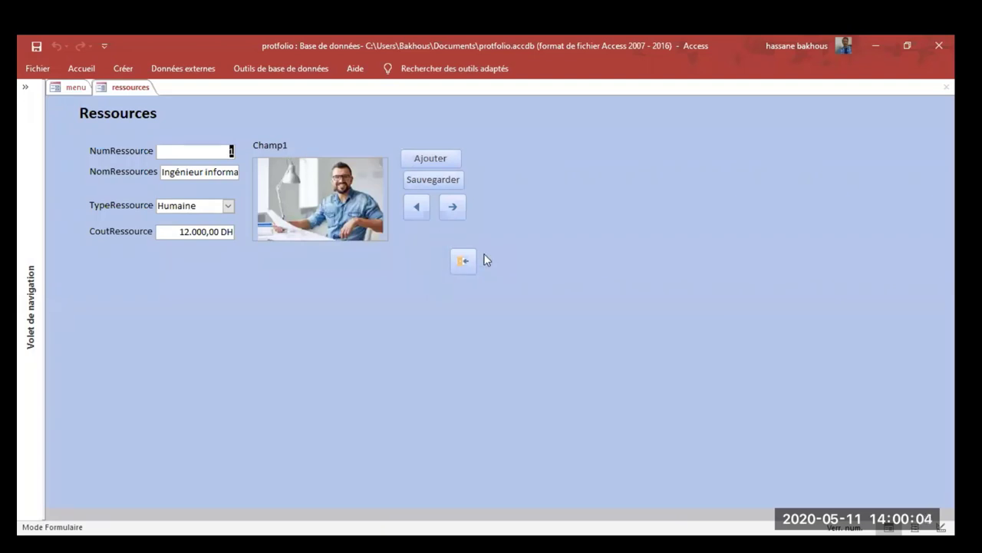
{"action": "left_click", "coordinate": [416, 206]}
{"action": "left_click", "coordinate": [416, 206]}
{"action": "left_click", "coordinate": [417, 206]}
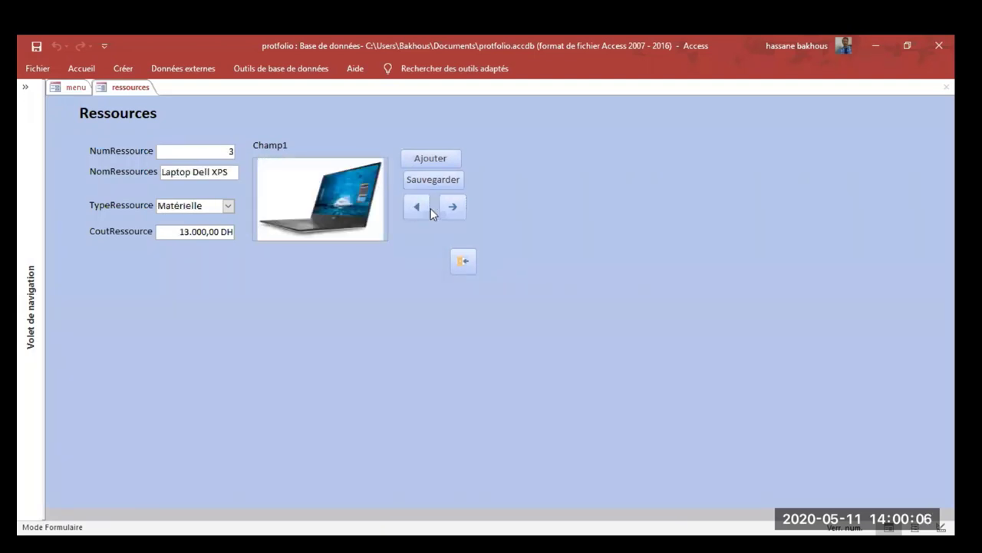
{"action": "left_click", "coordinate": [417, 207]}
{"action": "left_click", "coordinate": [462, 210]}
{"action": "left_click", "coordinate": [445, 203]}
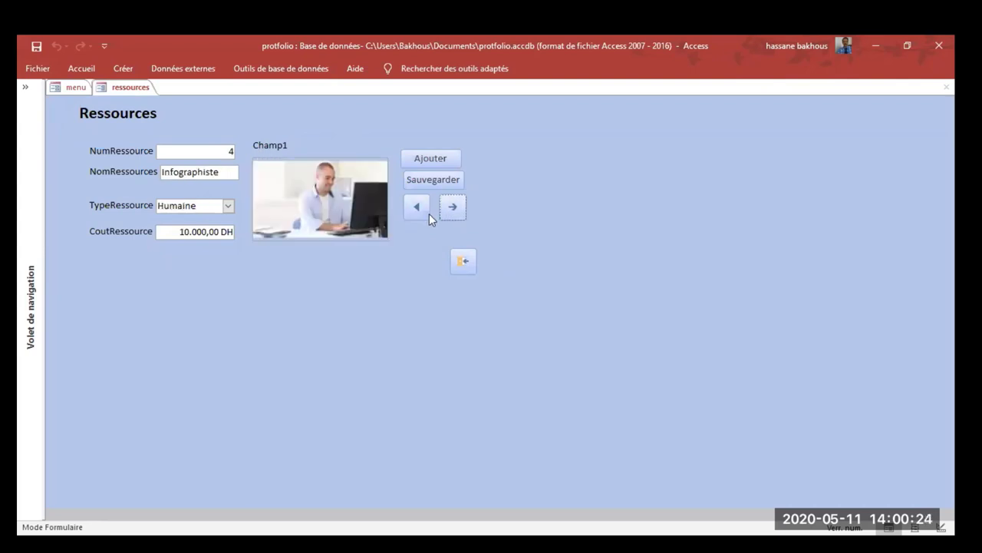
{"action": "left_click", "coordinate": [419, 212]}
{"action": "left_click", "coordinate": [419, 212]}
{"action": "left_click", "coordinate": [456, 211]}
{"action": "left_click", "coordinate": [456, 212]}
{"action": "left_click", "coordinate": [417, 209]}
{"action": "left_click", "coordinate": [459, 214]}
{"action": "left_click", "coordinate": [418, 212]}
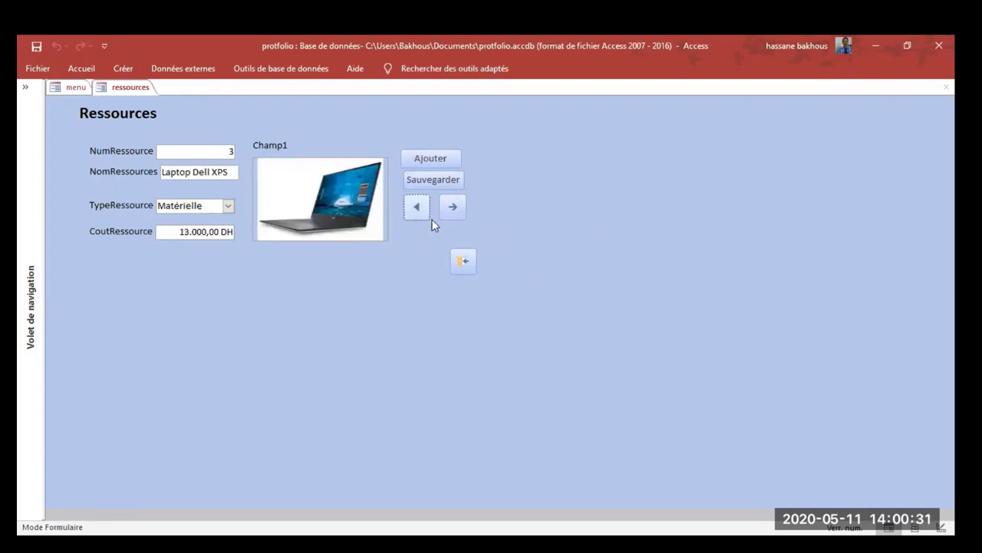
{"action": "left_click", "coordinate": [462, 261]}
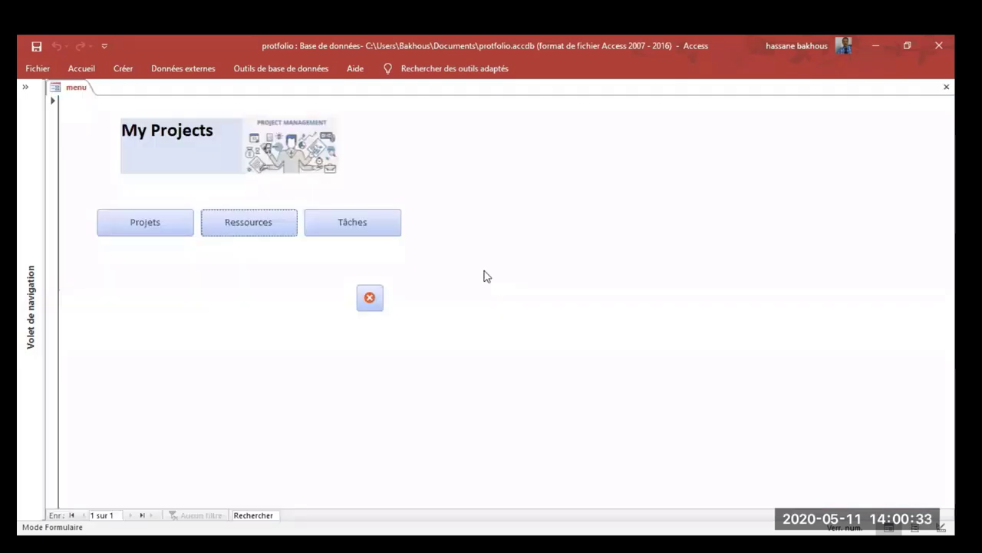